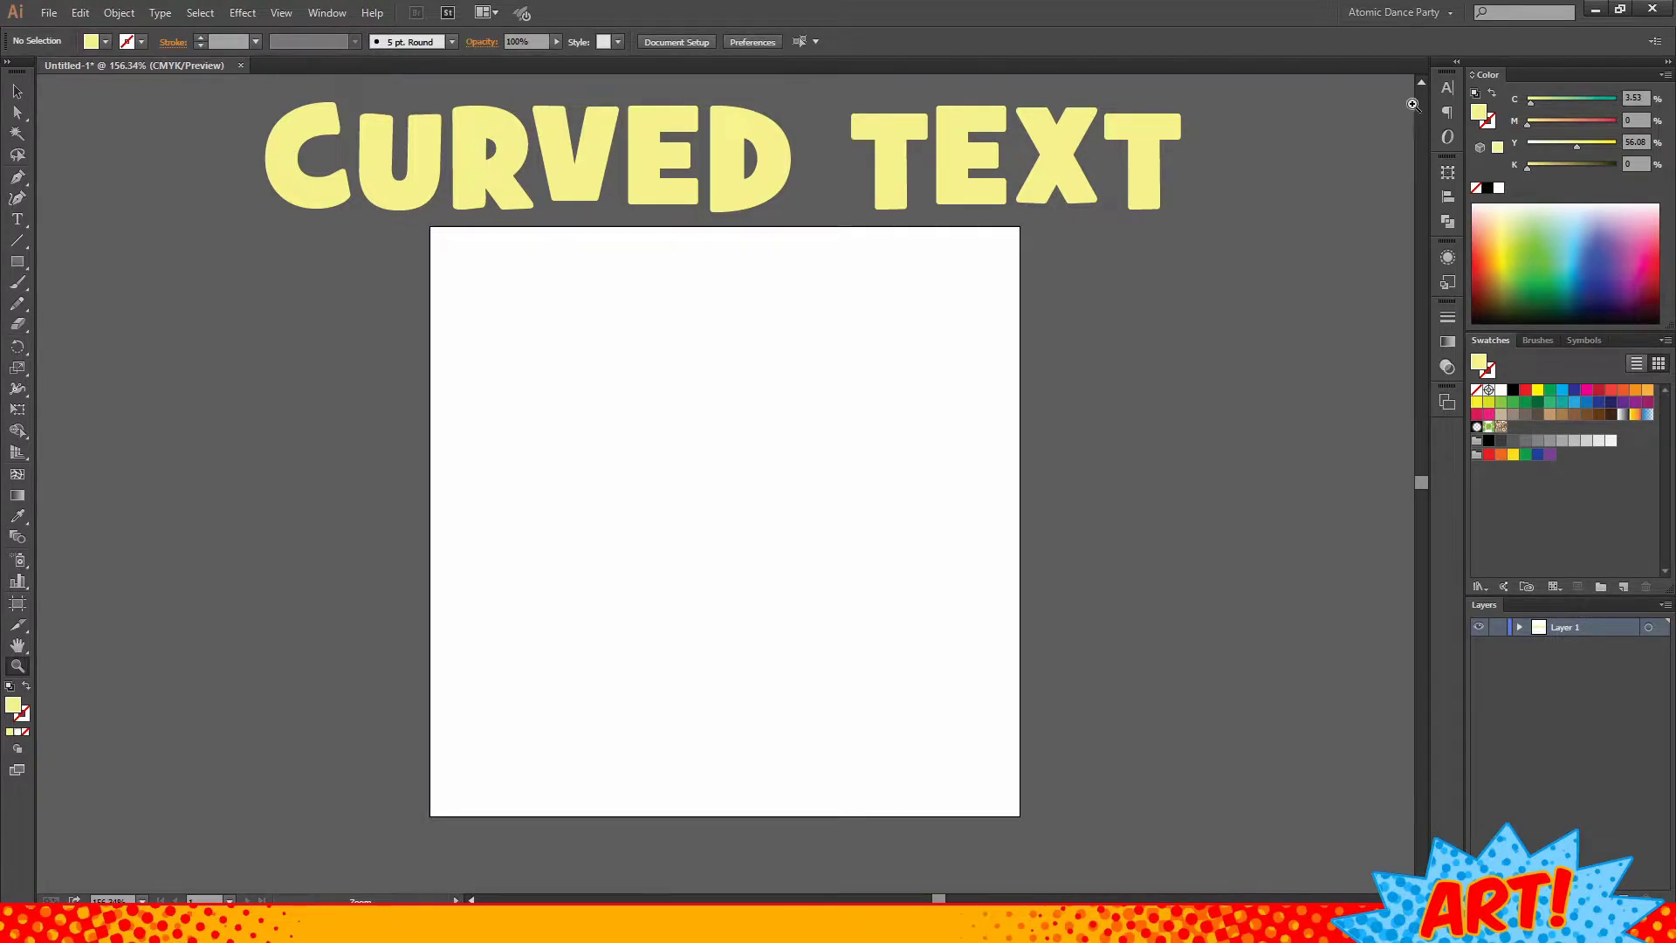
- Detach the Character, Paragraph and OpenType panel group and float it expanded beside the artboard
drag(1446, 81, 1129, 275)
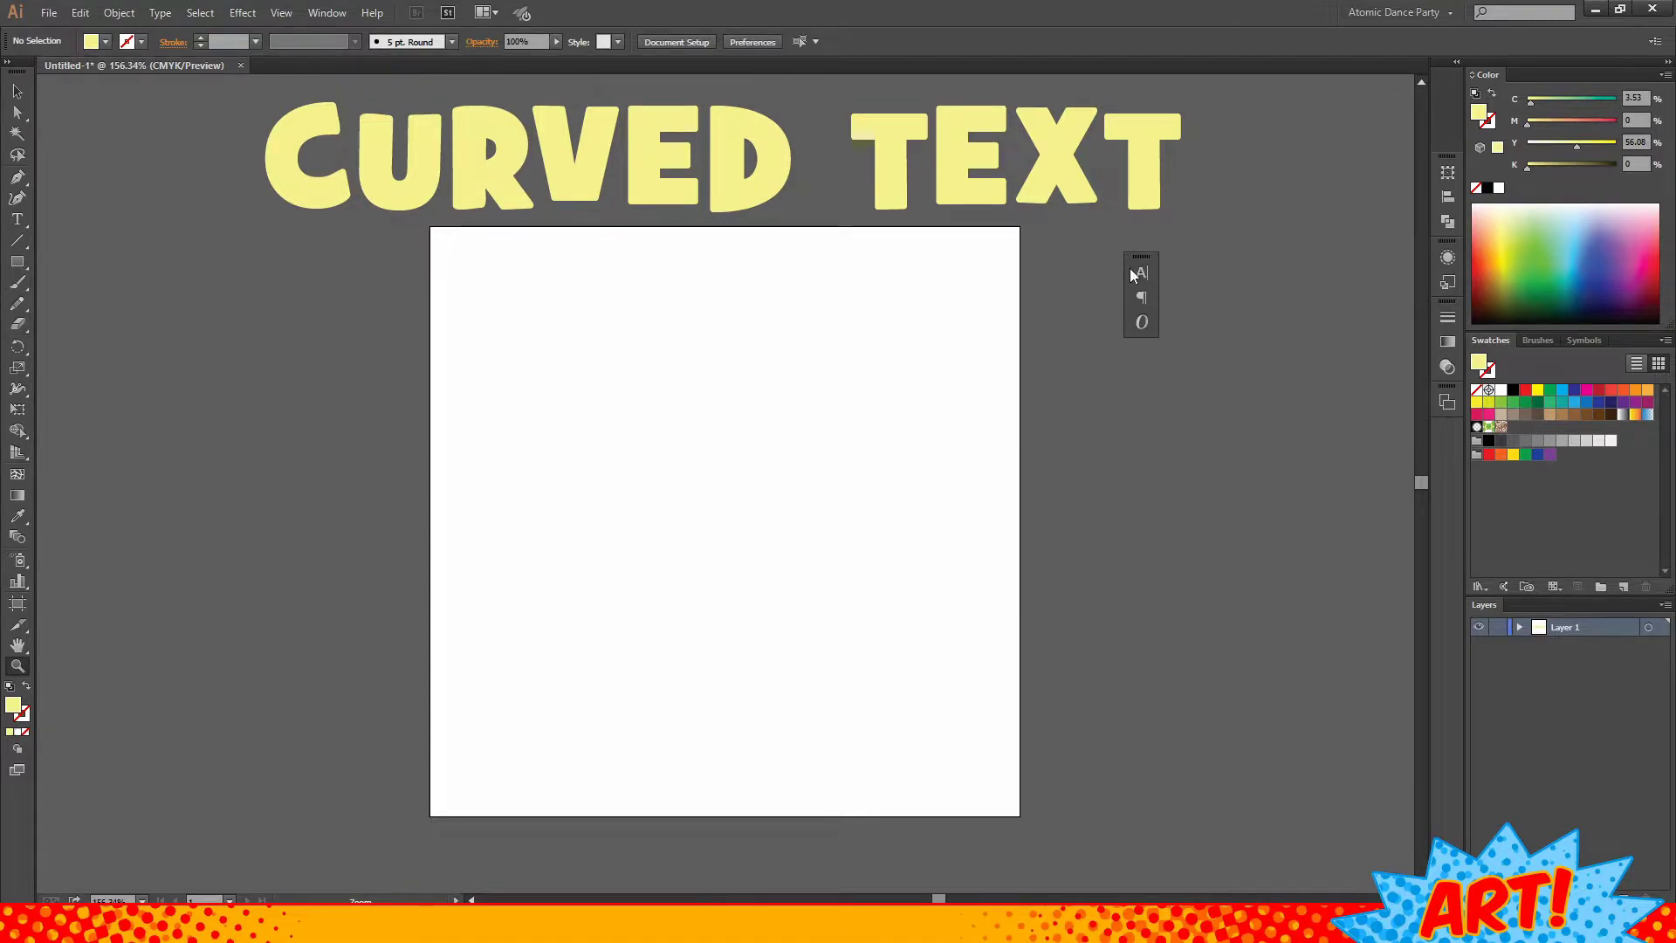
click(1142, 274)
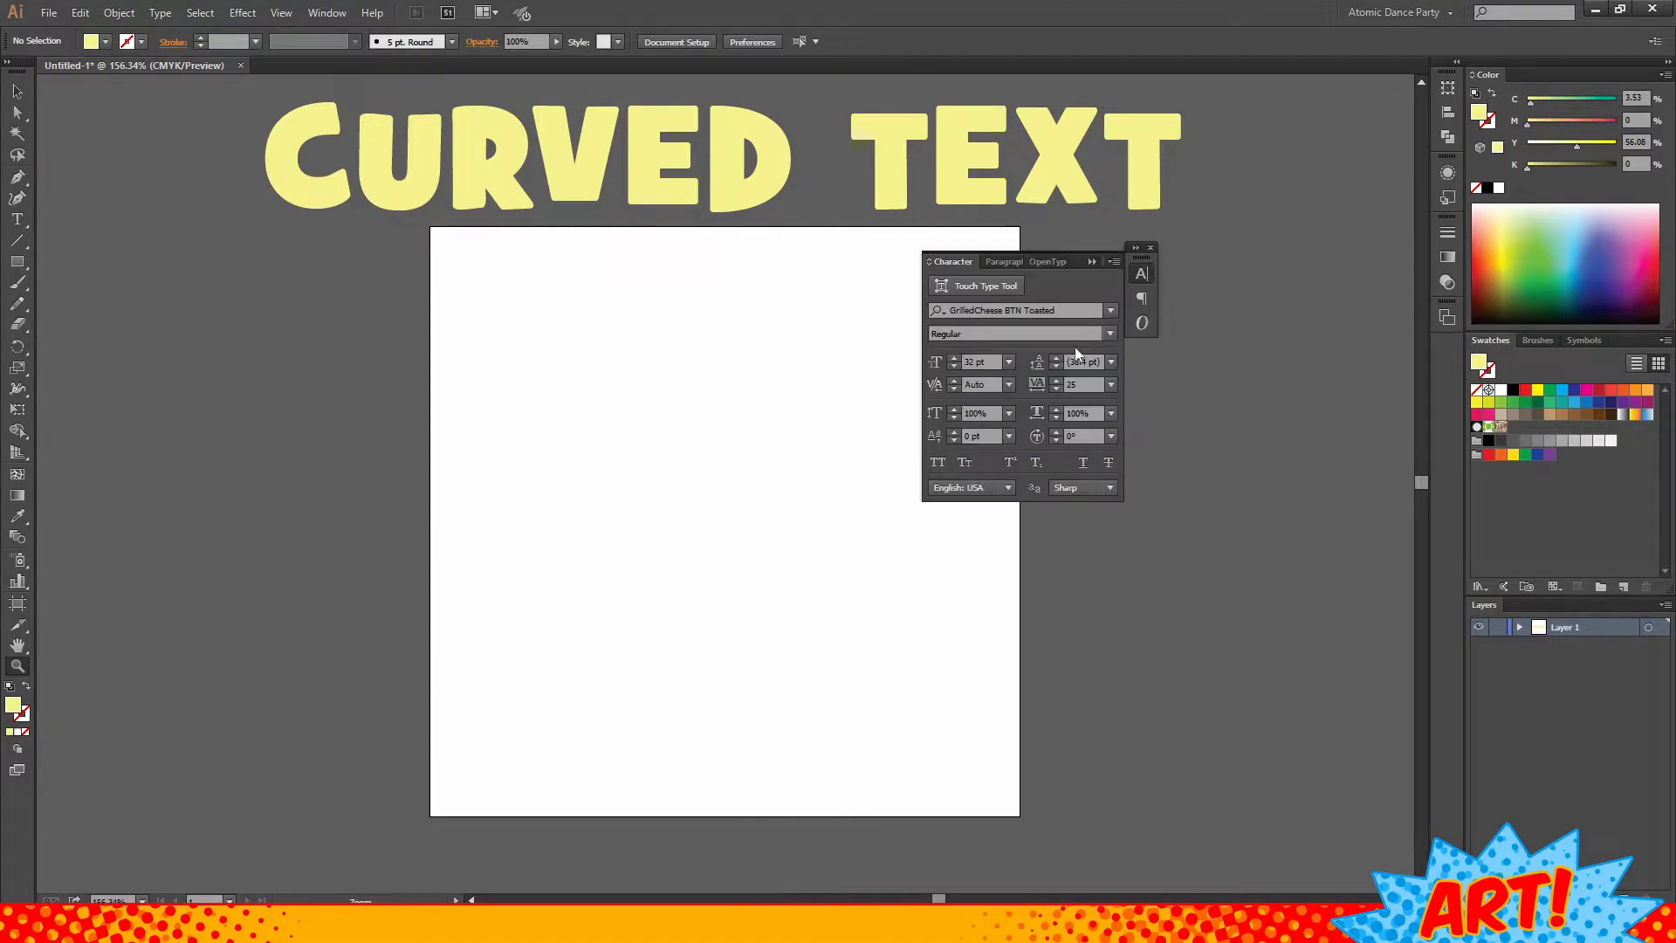
drag(1144, 258, 1378, 271)
click(1376, 271)
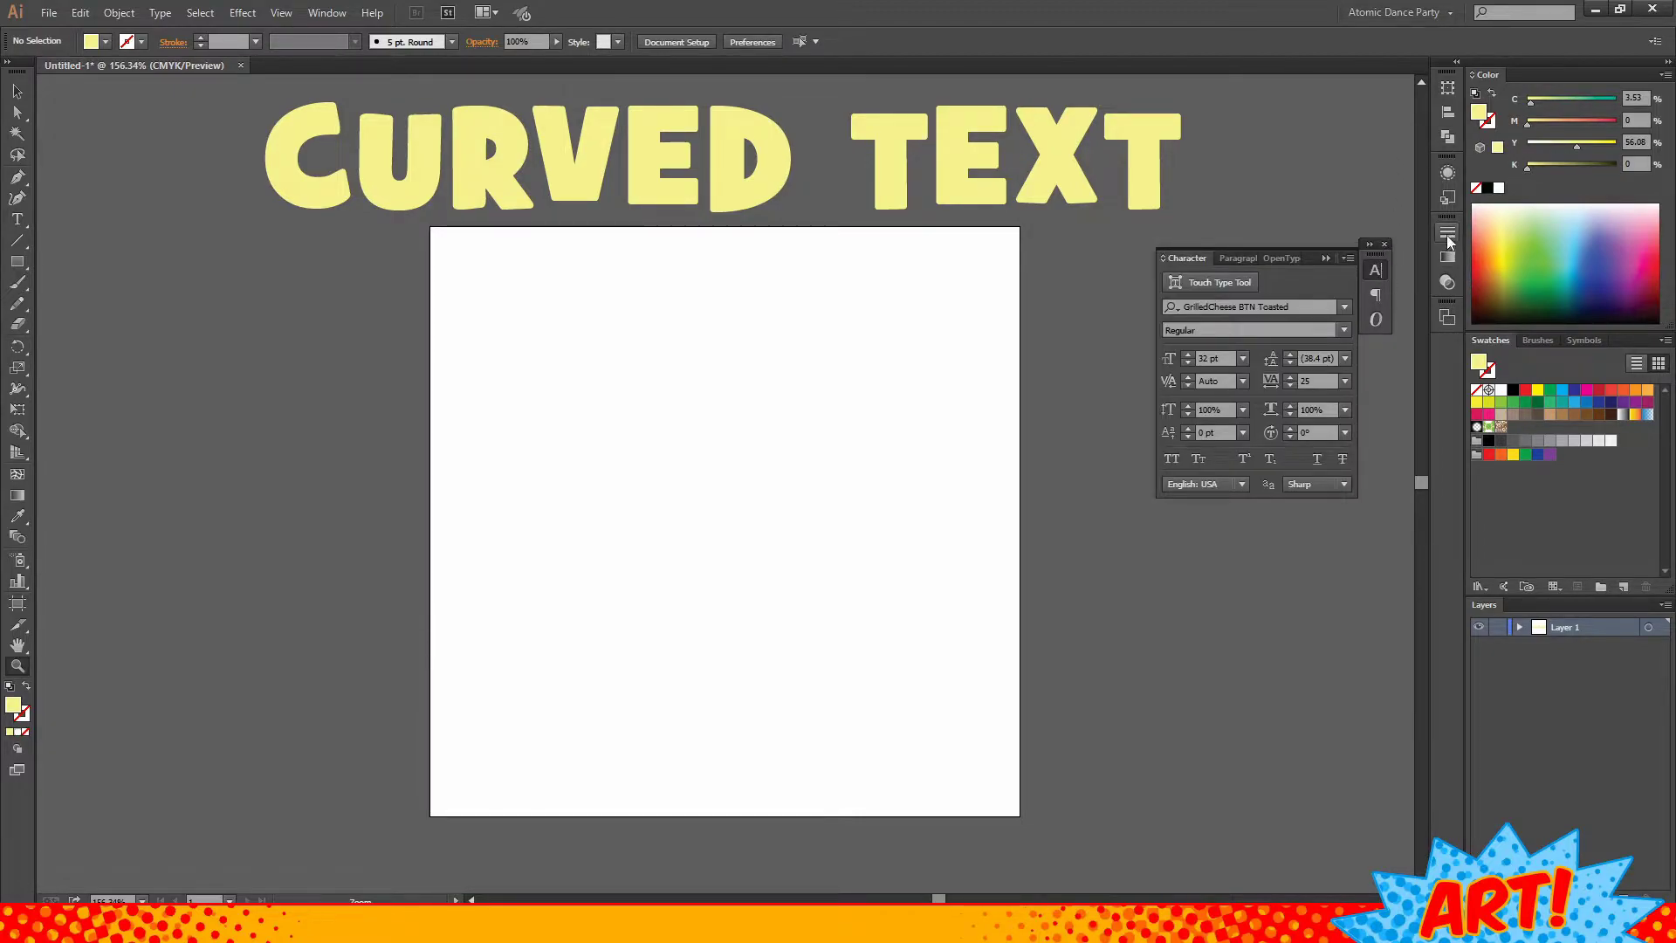
- Detach the Appearance panel and float it expanded in the empty canvas area on the other side of the artboard
click(1448, 173)
drag(1449, 173, 280, 332)
click(282, 344)
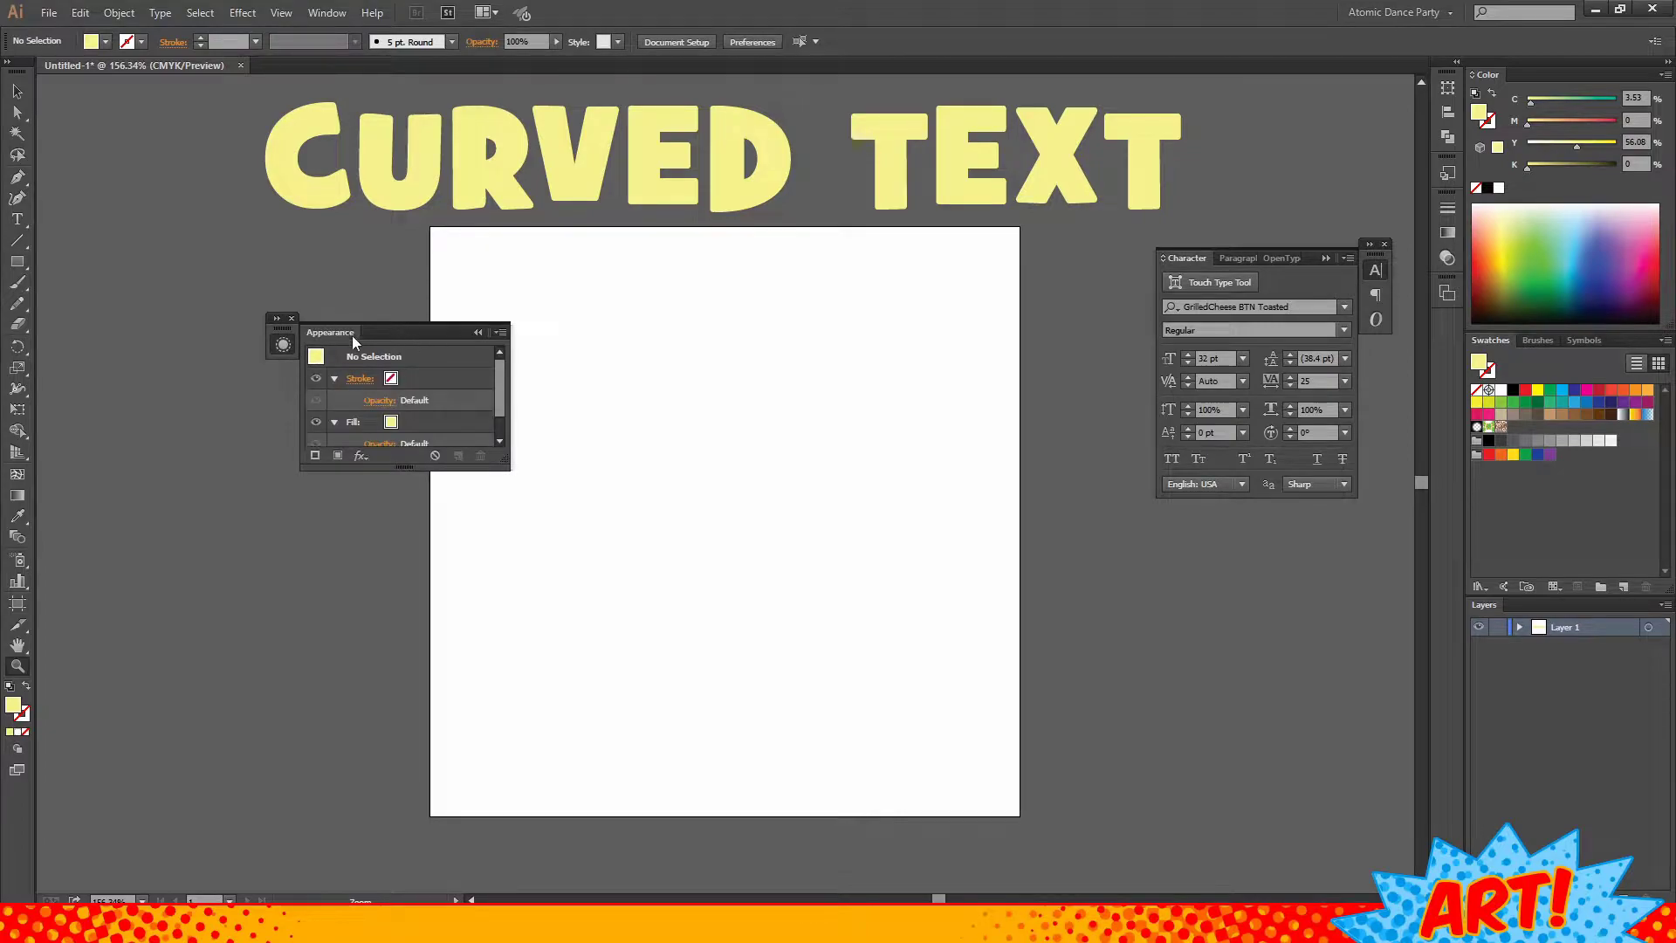
drag(286, 333, 83, 280)
click(78, 289)
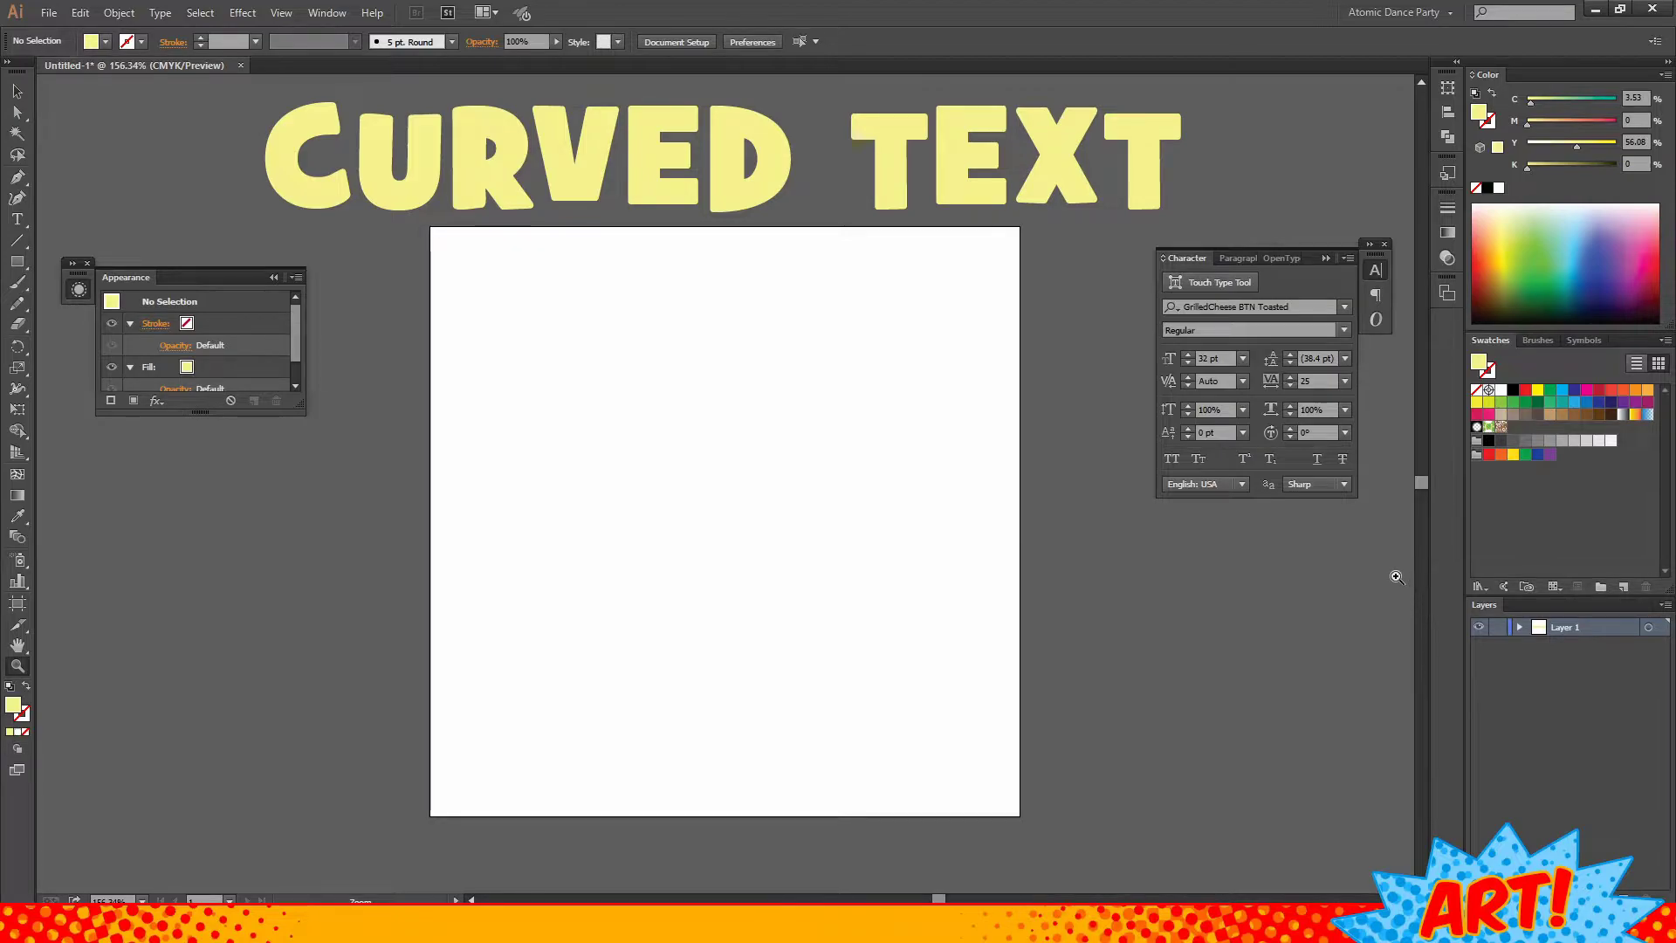
- Add the point text "SAMPLE TEXT HERE" on the artboard in Arial Black
click(17, 219)
click(714, 427)
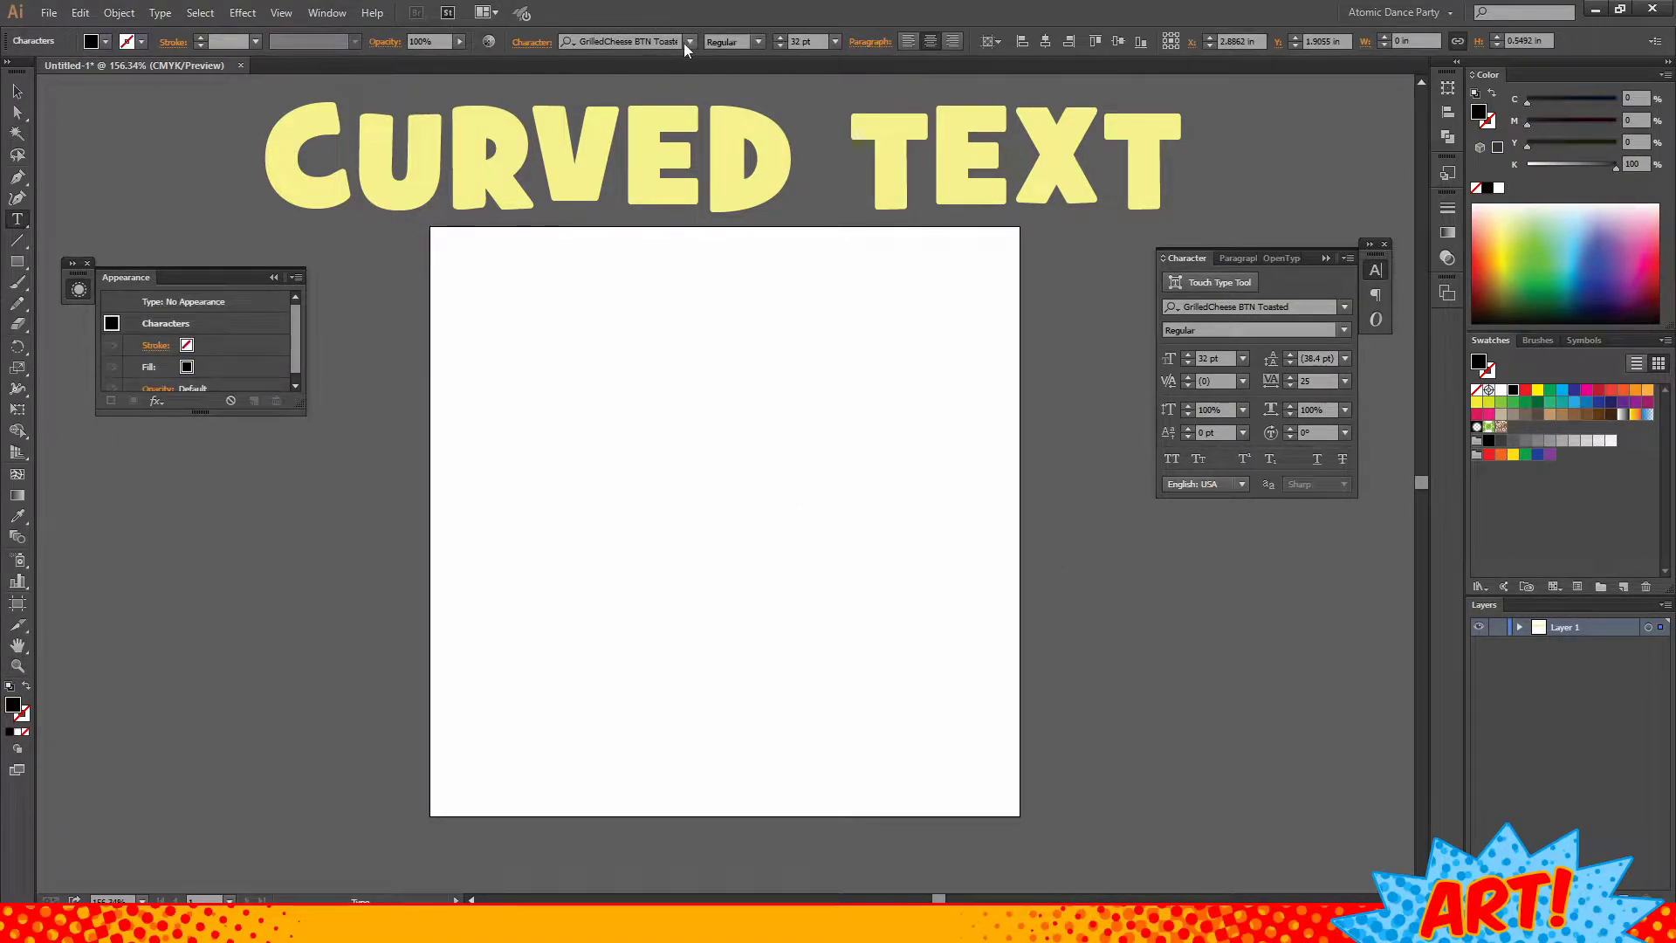
click(689, 42)
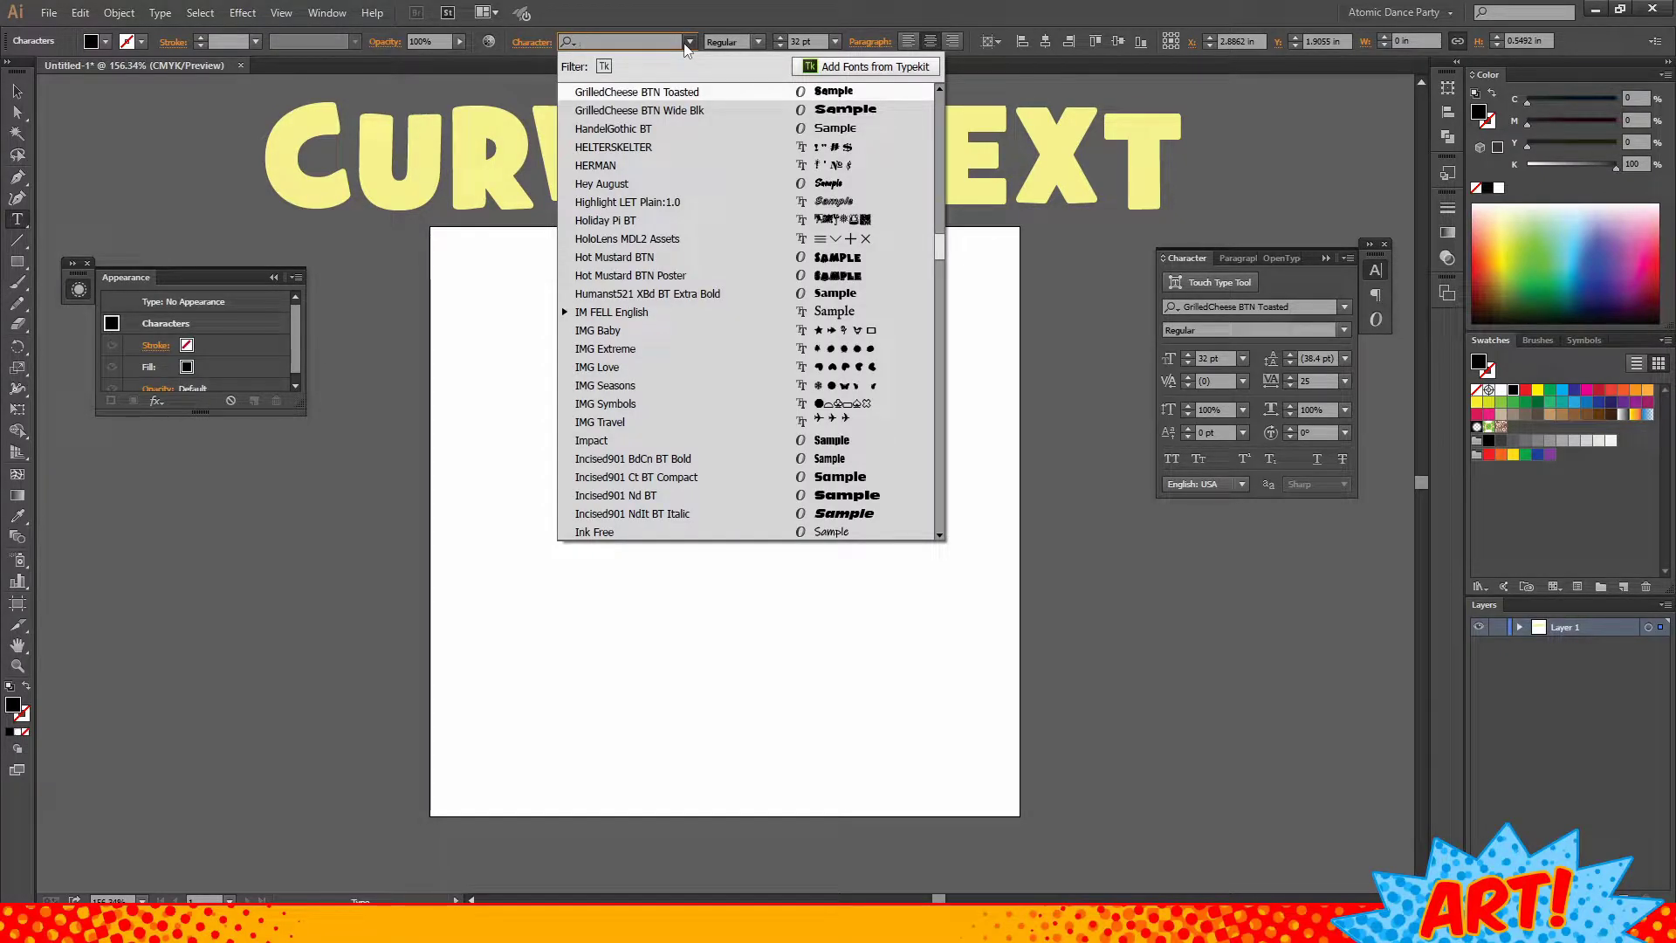
text(ARIAL)
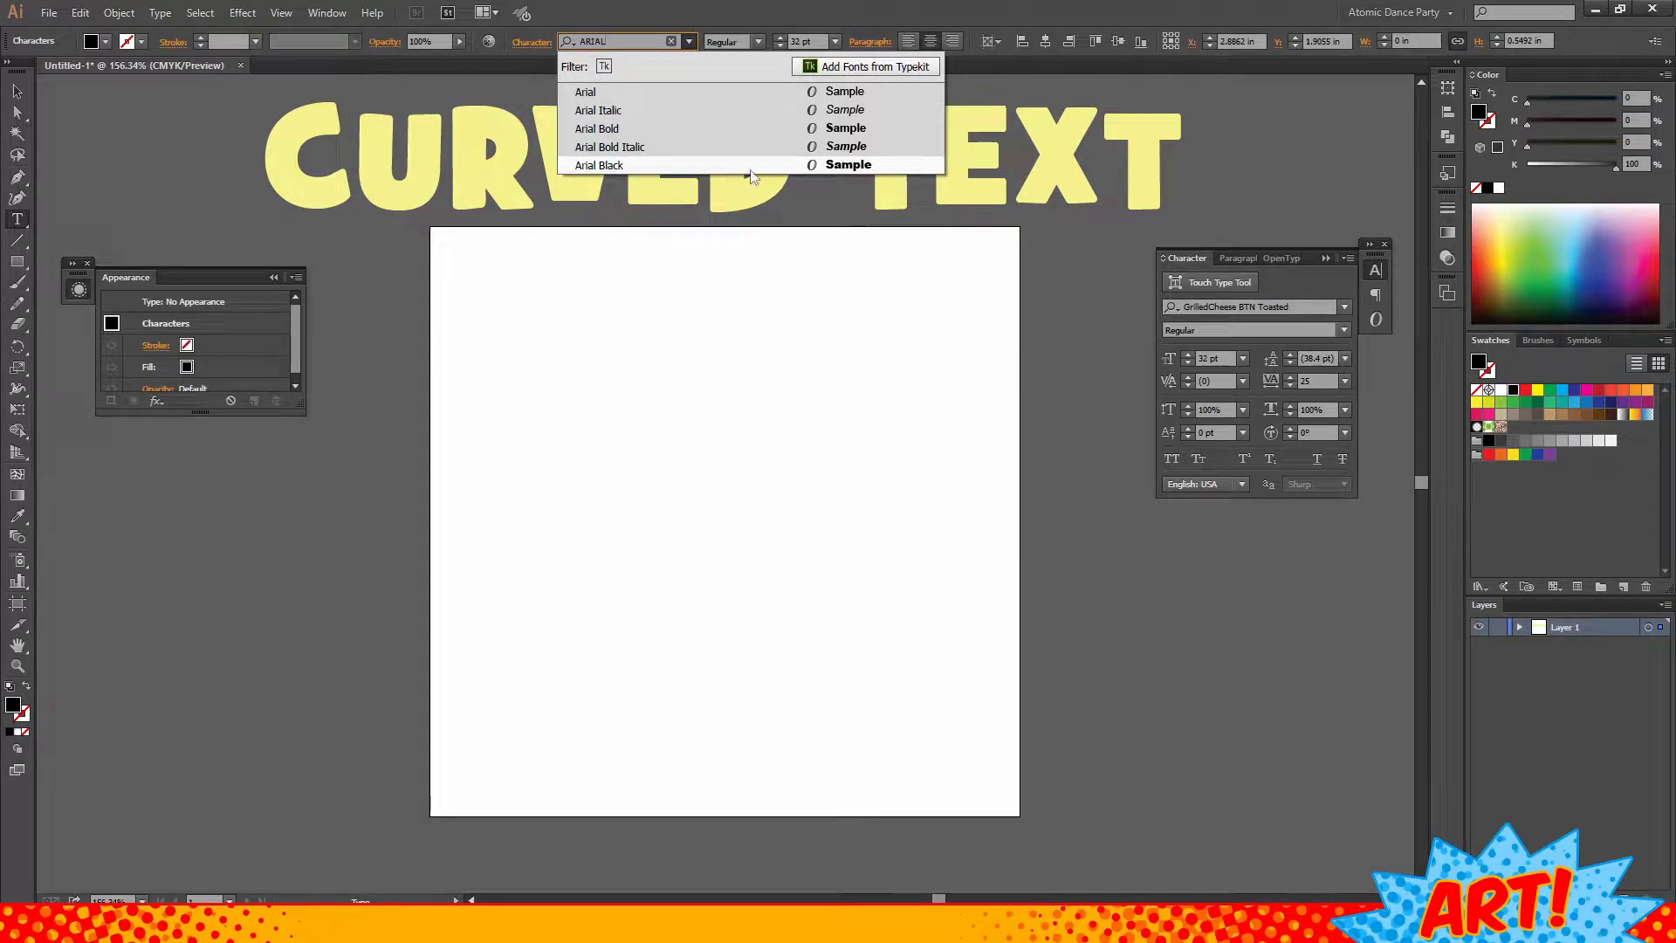
click(751, 171)
text(sAMPLE TEXT)
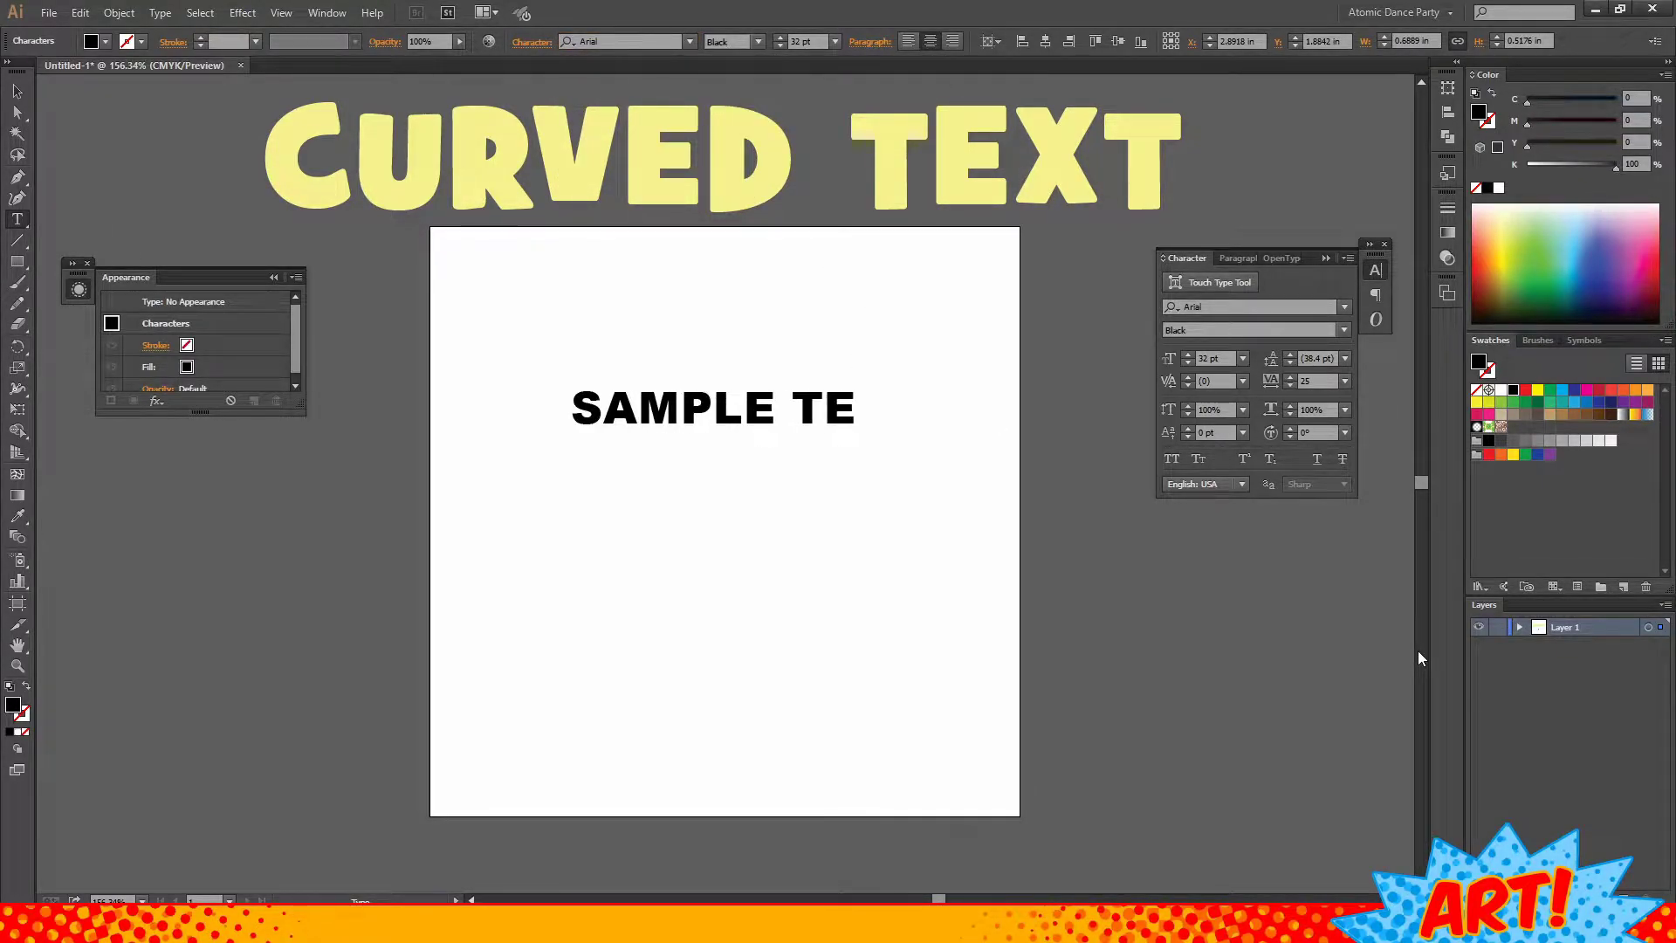
text( HERE)
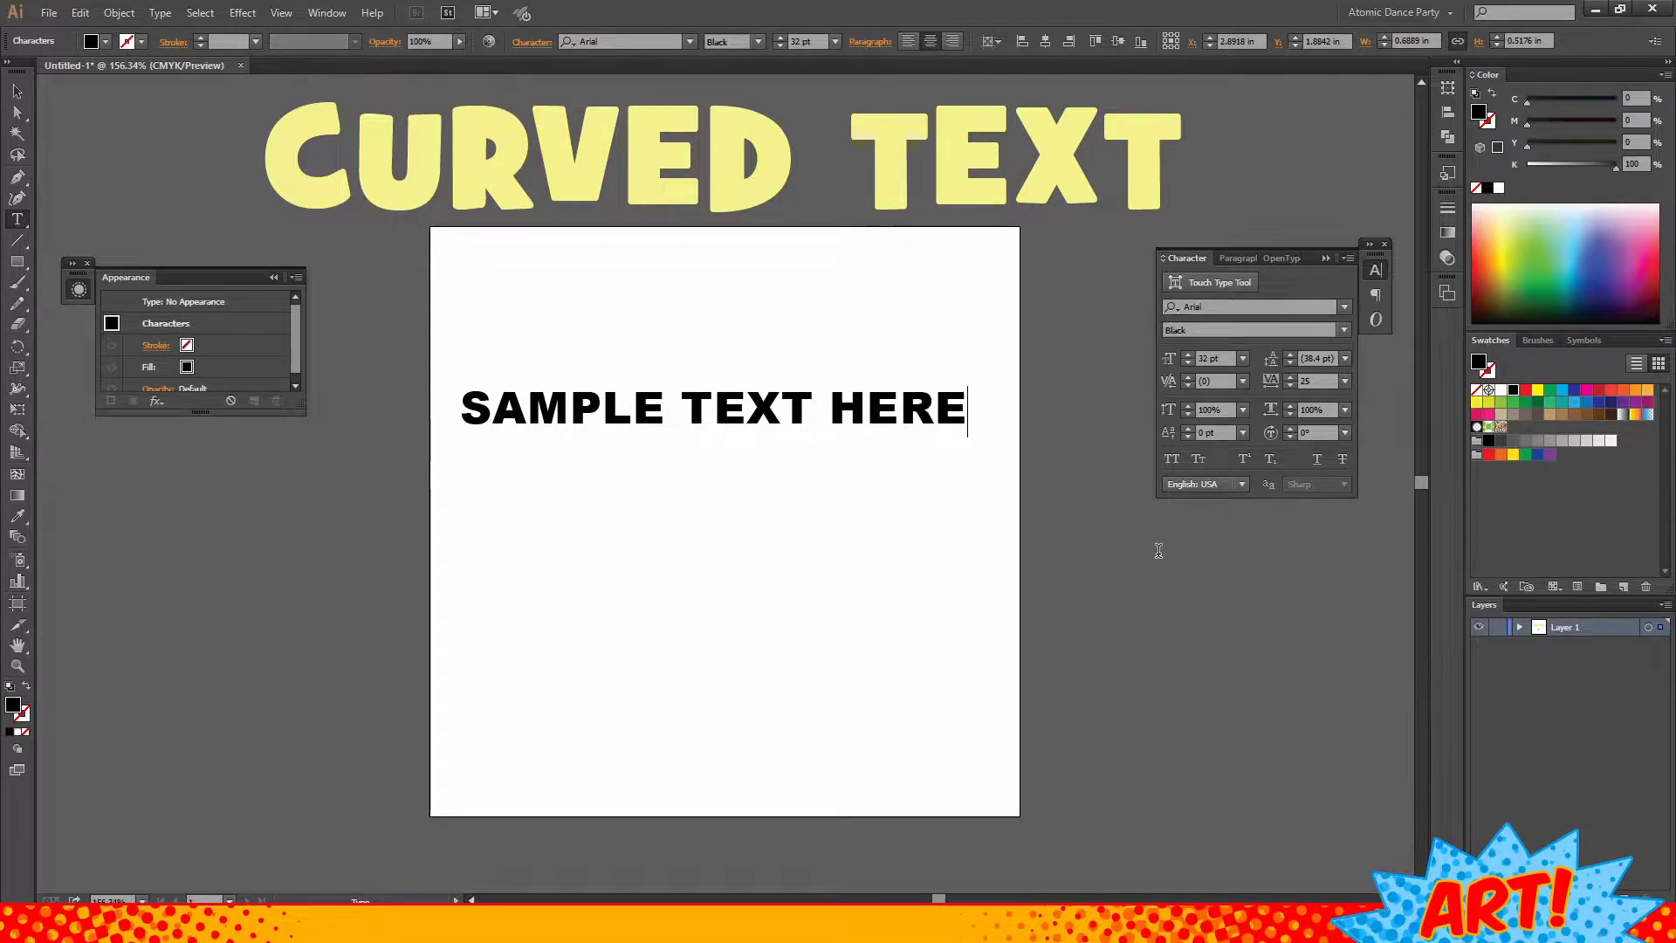
- Move the sample text to the upper edge of the artboard and deselect it
click(16, 91)
click(789, 674)
drag(769, 433, 810, 274)
click(792, 638)
click(624, 512)
- Draw a circle about 3.54 in wide at the artboard's centre and give it a black stroke with no fill
drag(16, 261, 87, 304)
drag(724, 521, 898, 616)
key(v)
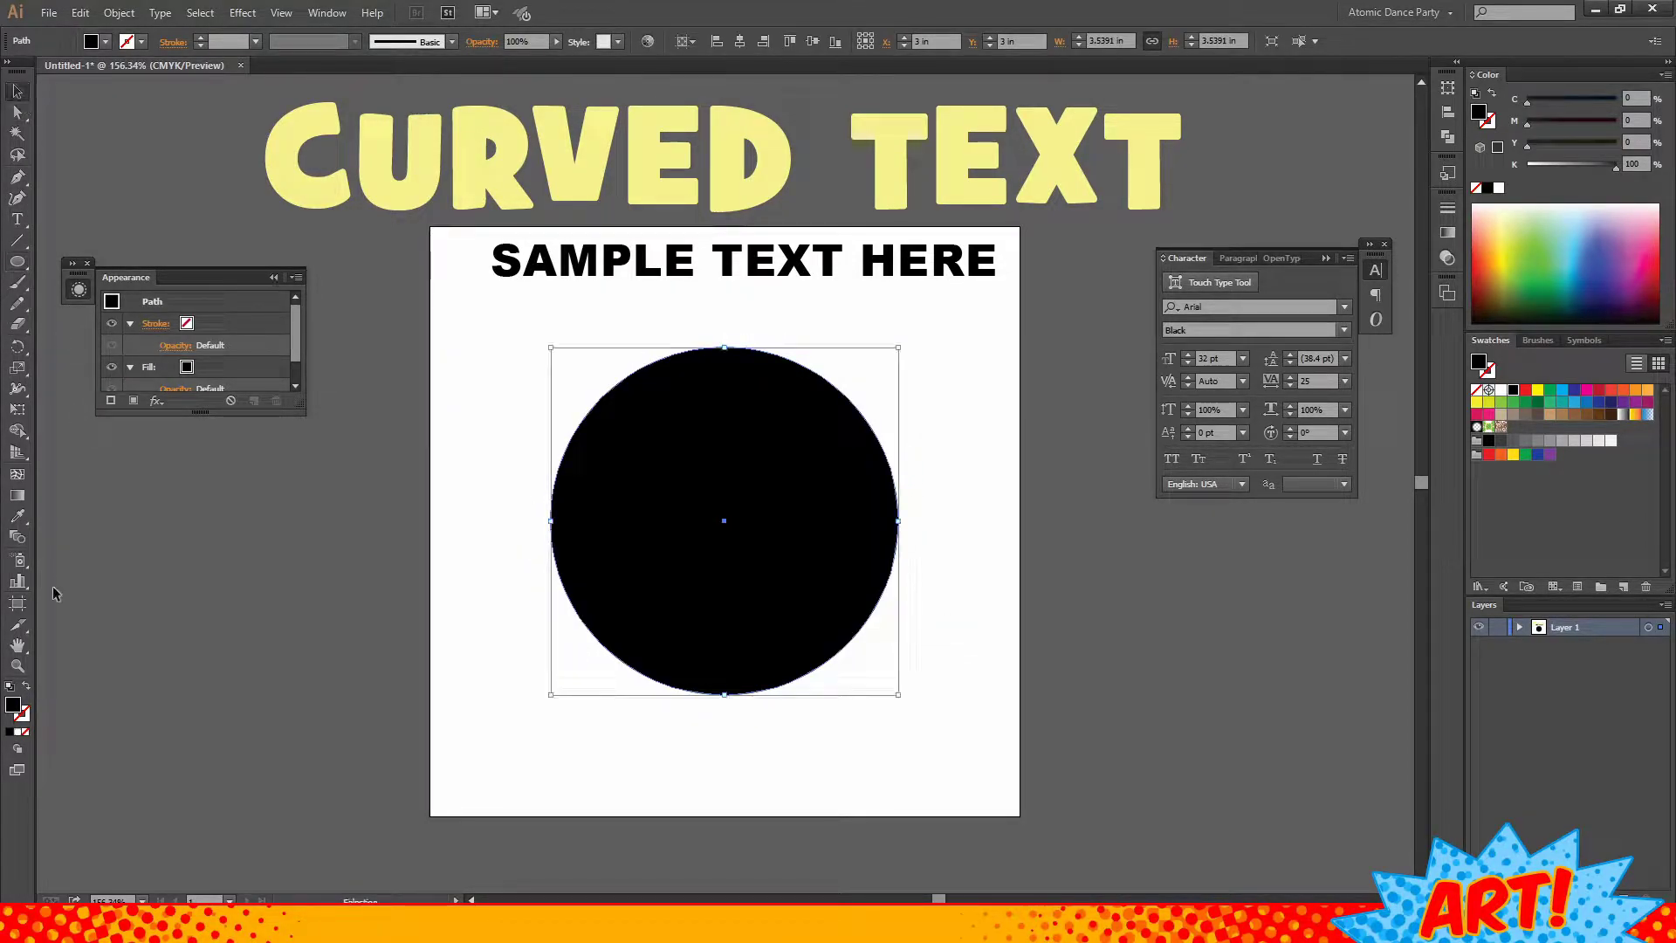
click(26, 685)
click(445, 672)
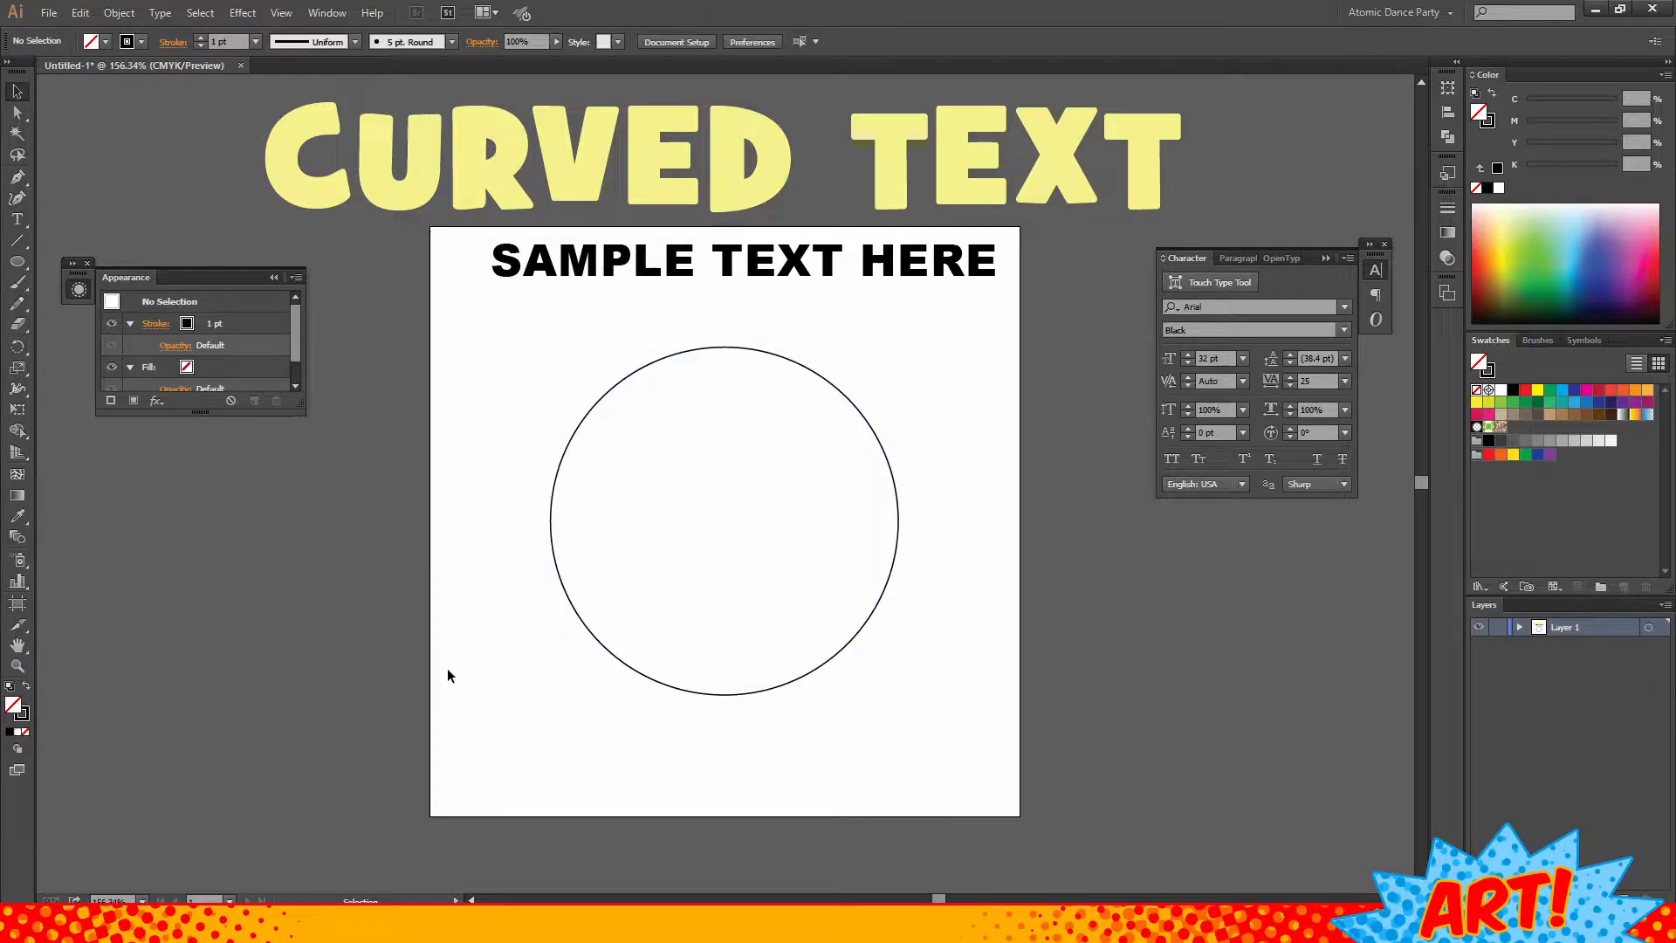
- Move the sample text down across the circle's middle and start an Arc warp effect on it
click(754, 264)
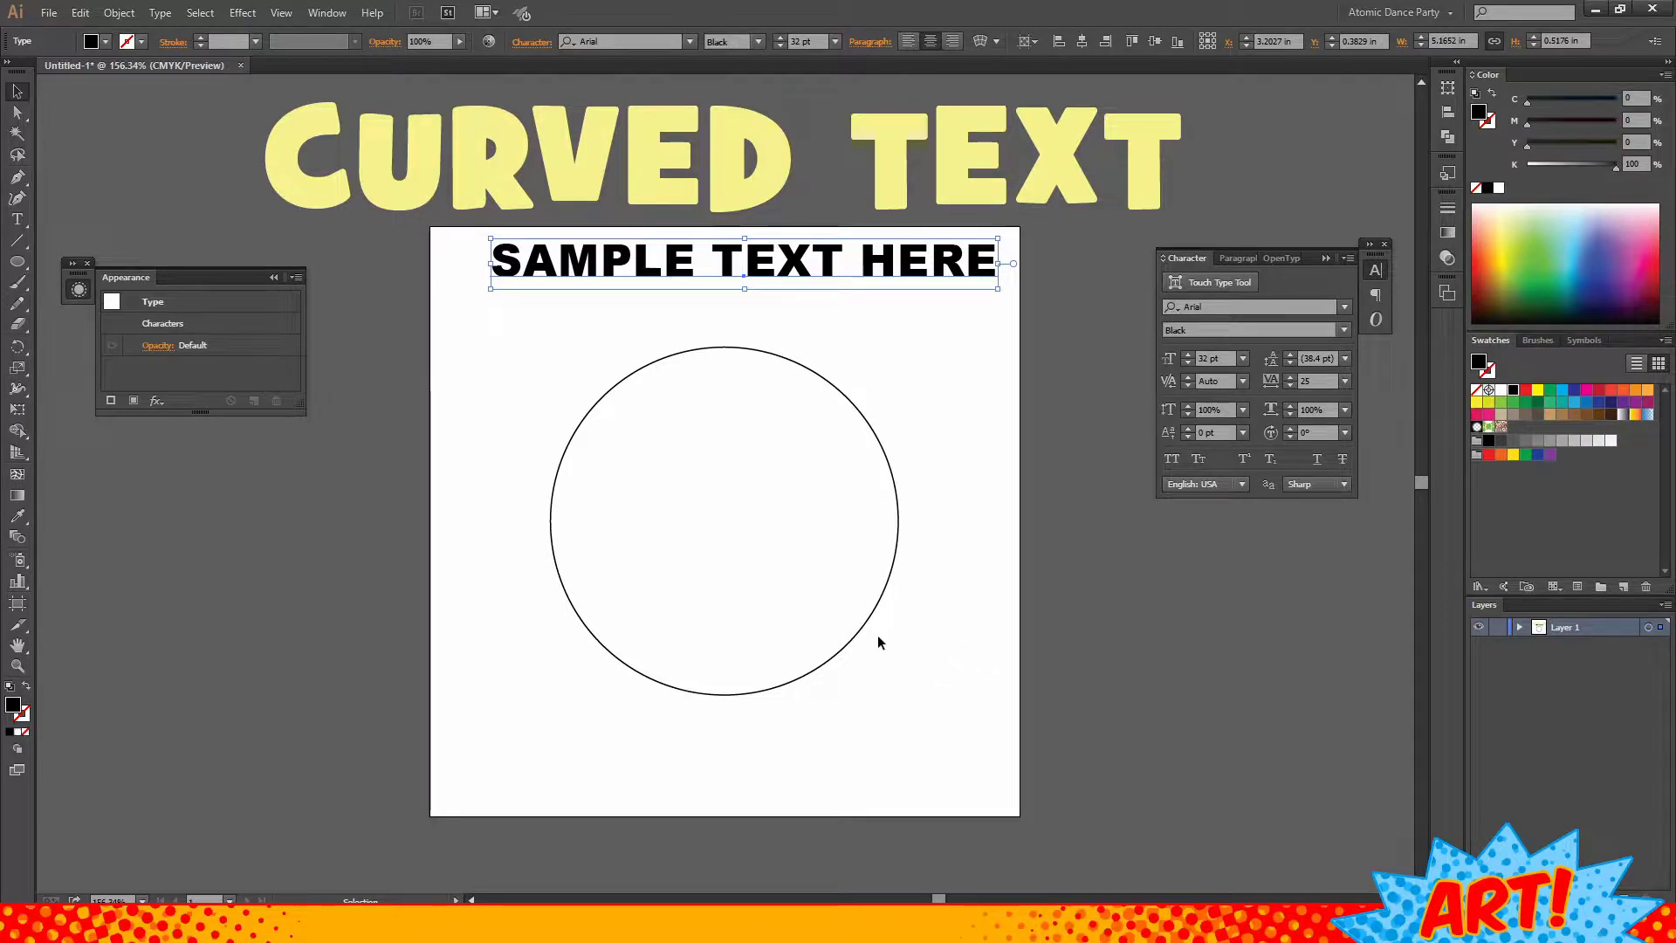
drag(724, 277, 704, 499)
click(242, 12)
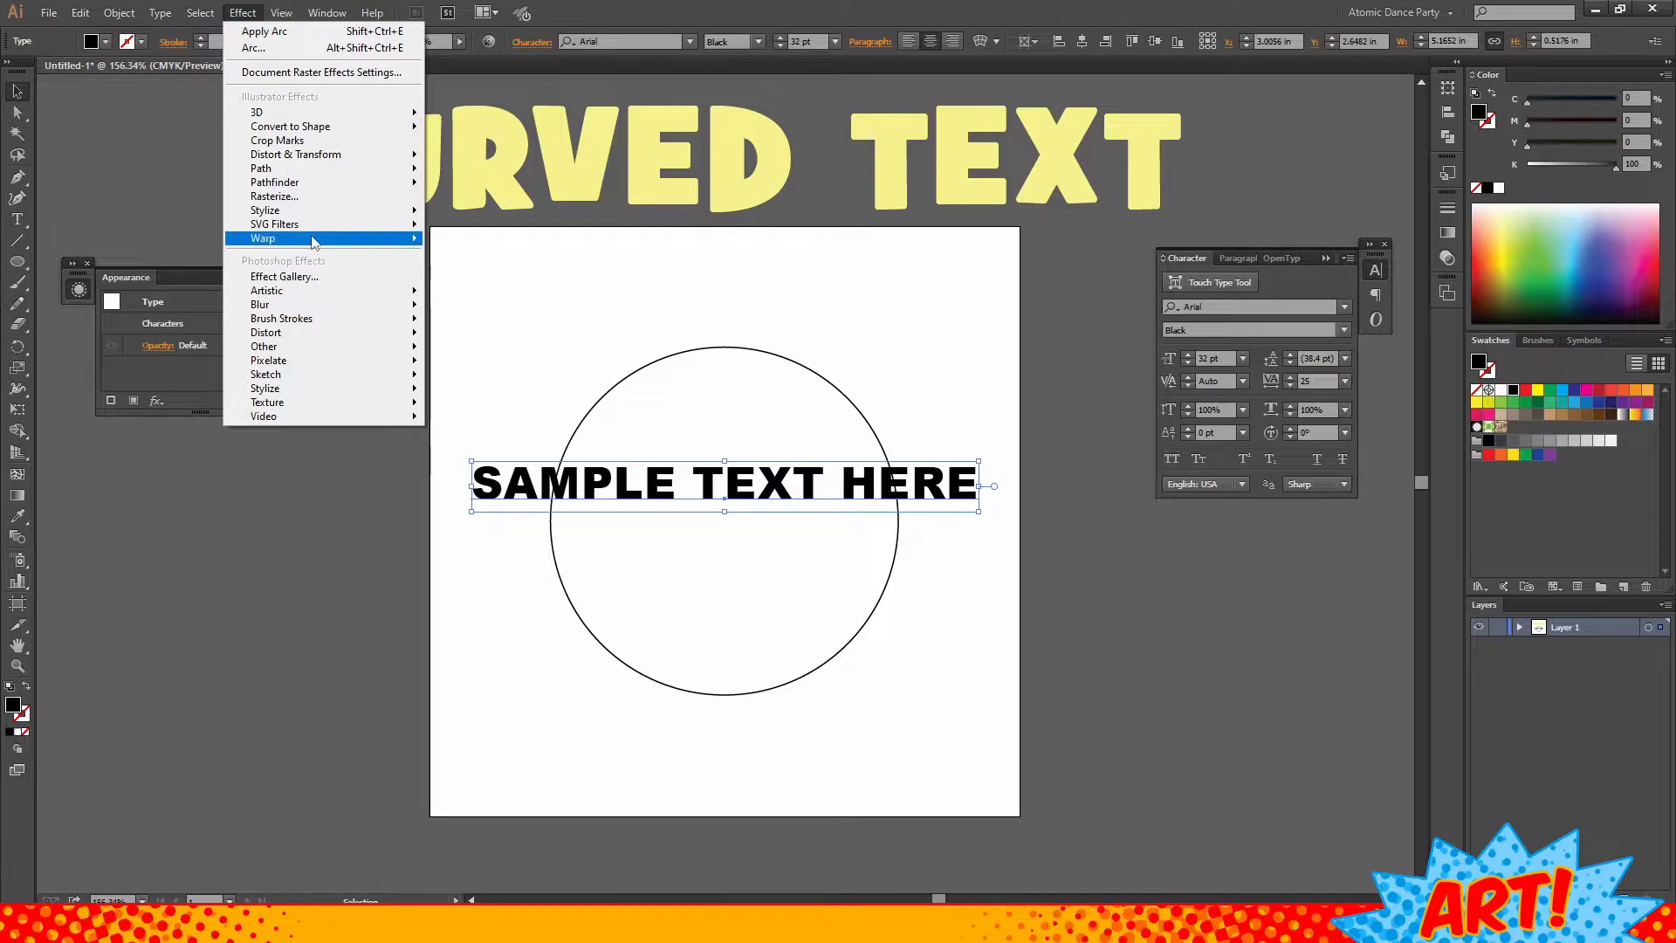
mouse_move(314, 240)
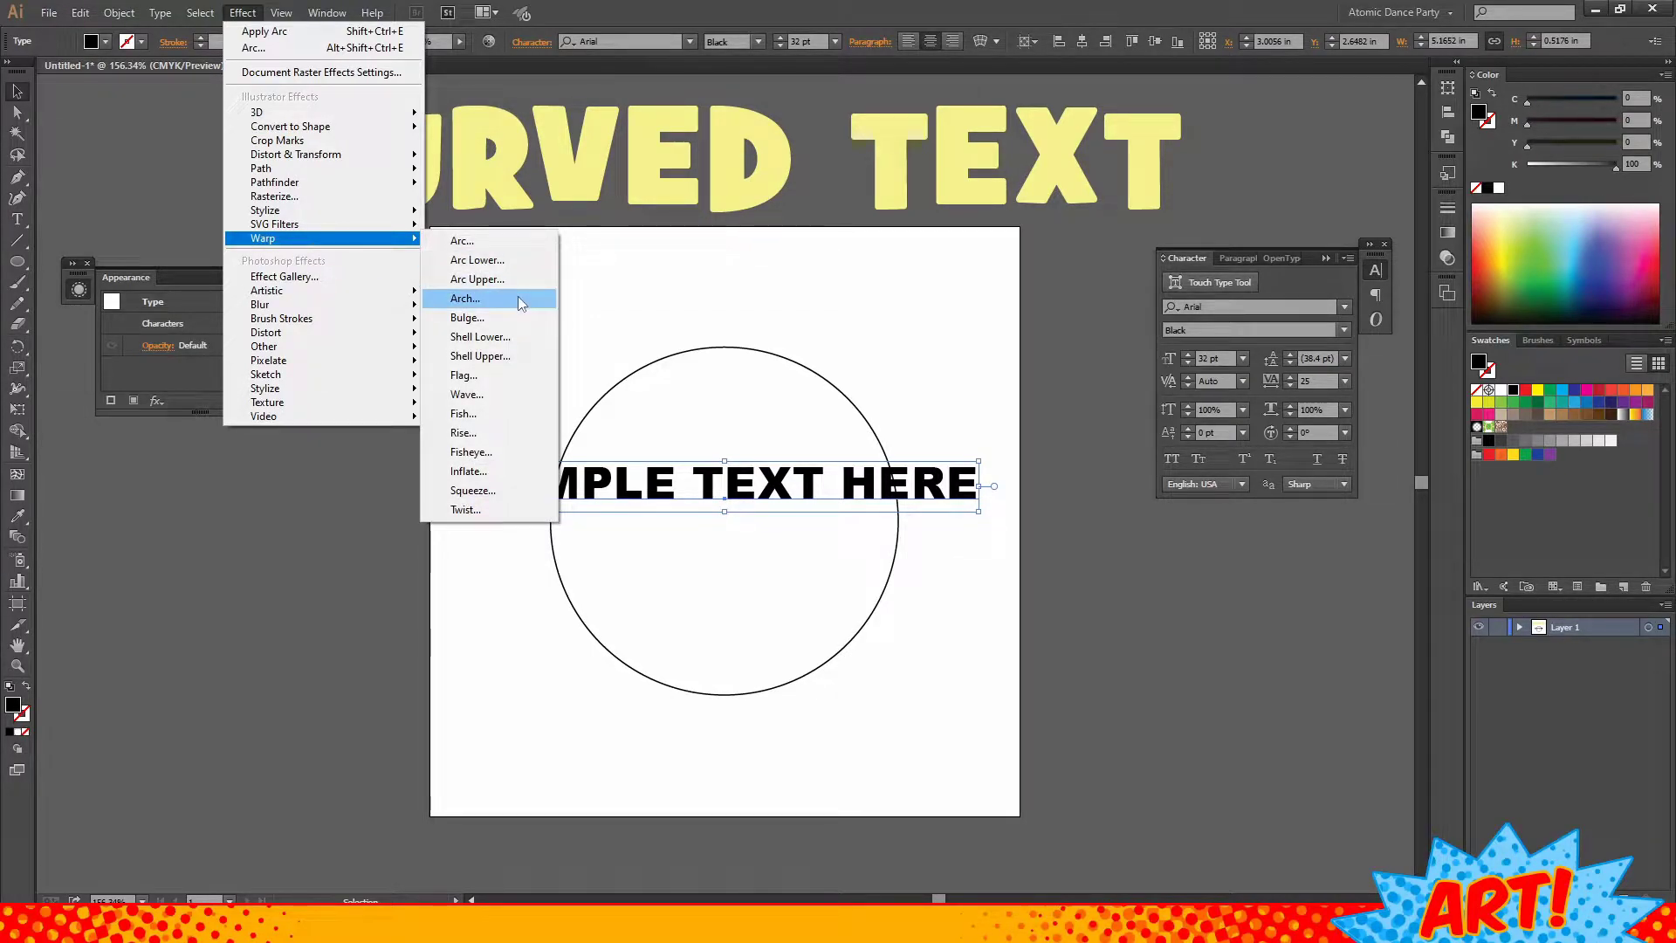
click(510, 249)
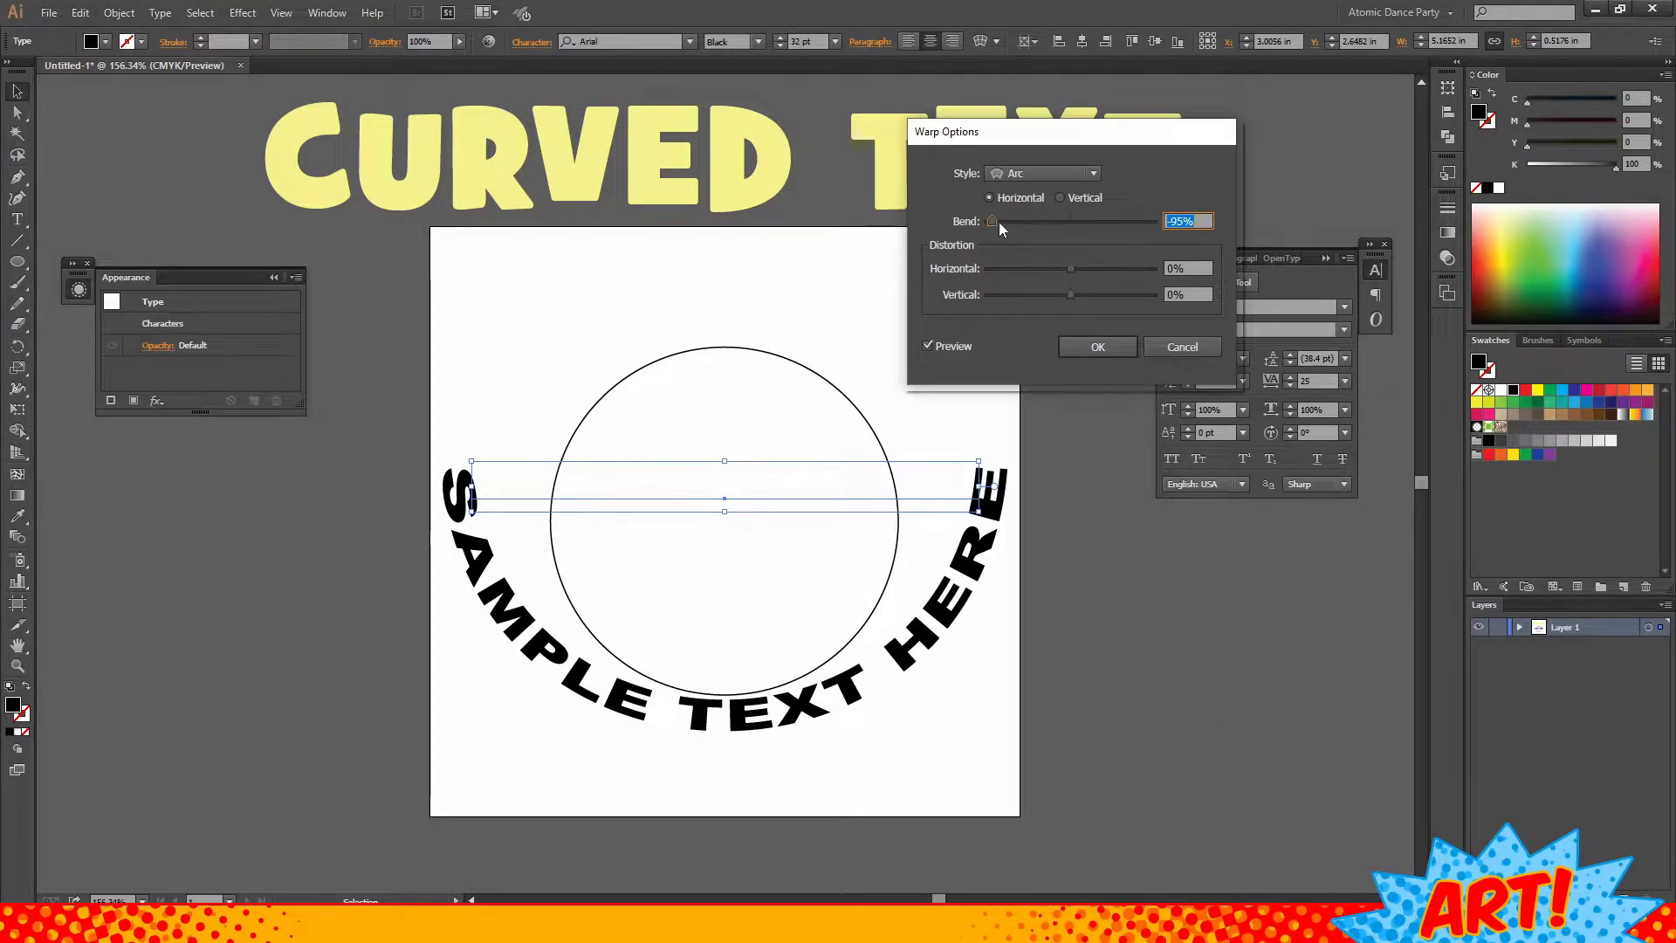
- Preview the horizontal Arc warp with bends of 100%, 27%, 51%, -32% and -100%
drag(993, 222, 1155, 224)
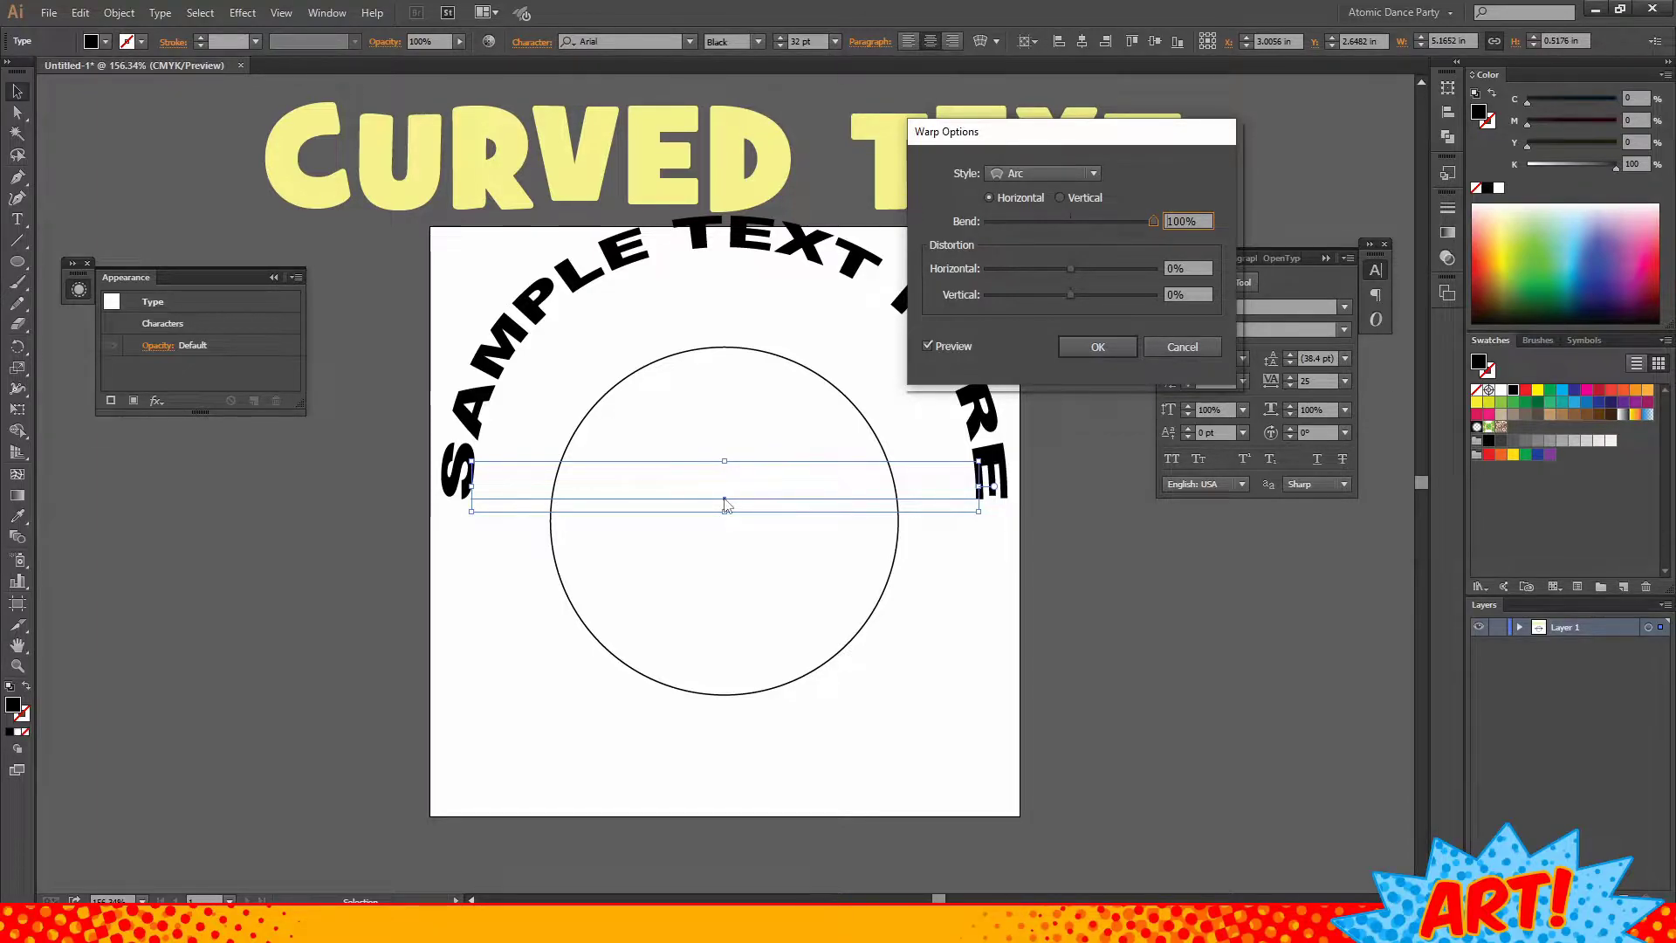
drag(1153, 221, 1092, 227)
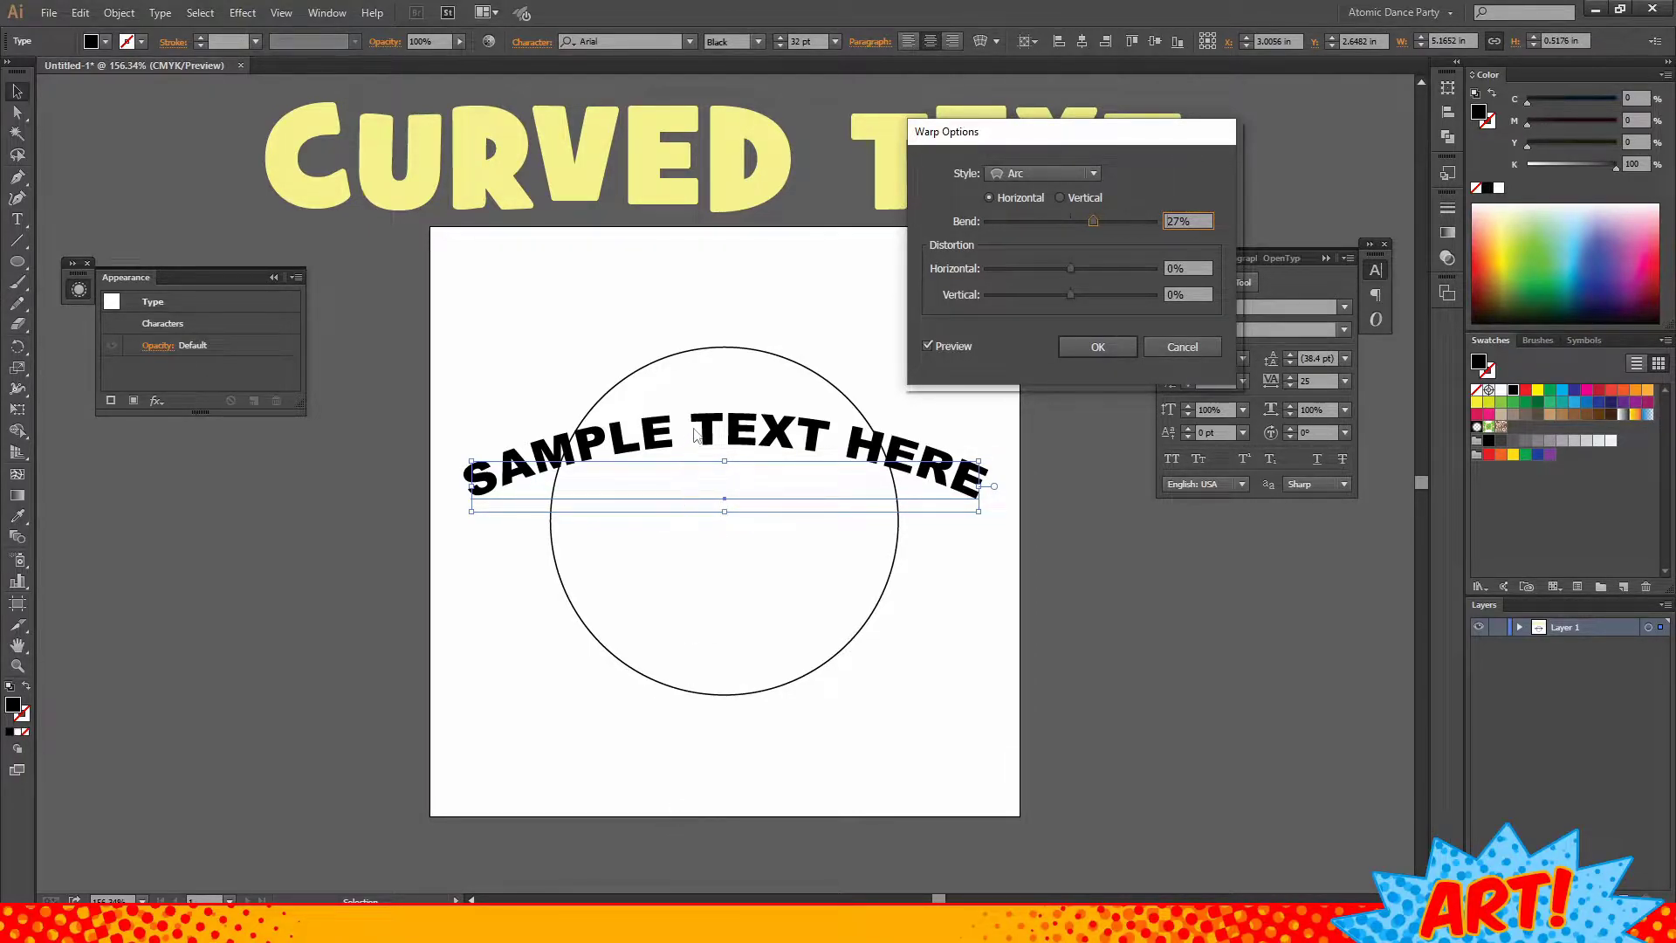
drag(1092, 220, 1234, 289)
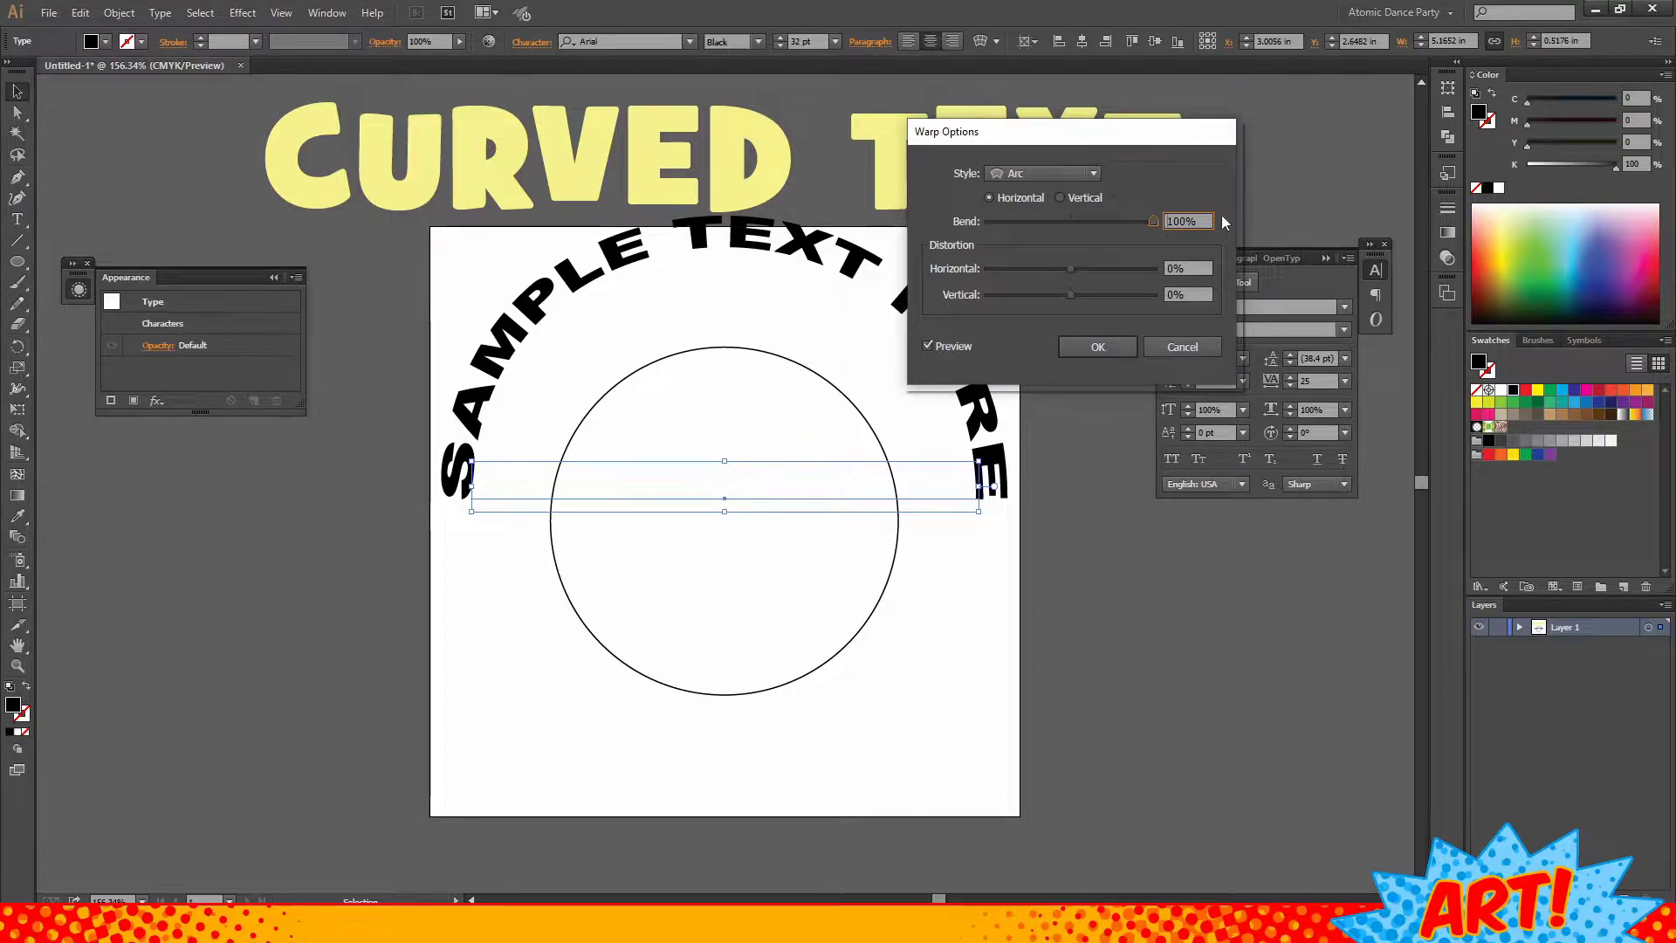
drag(1153, 221, 1117, 224)
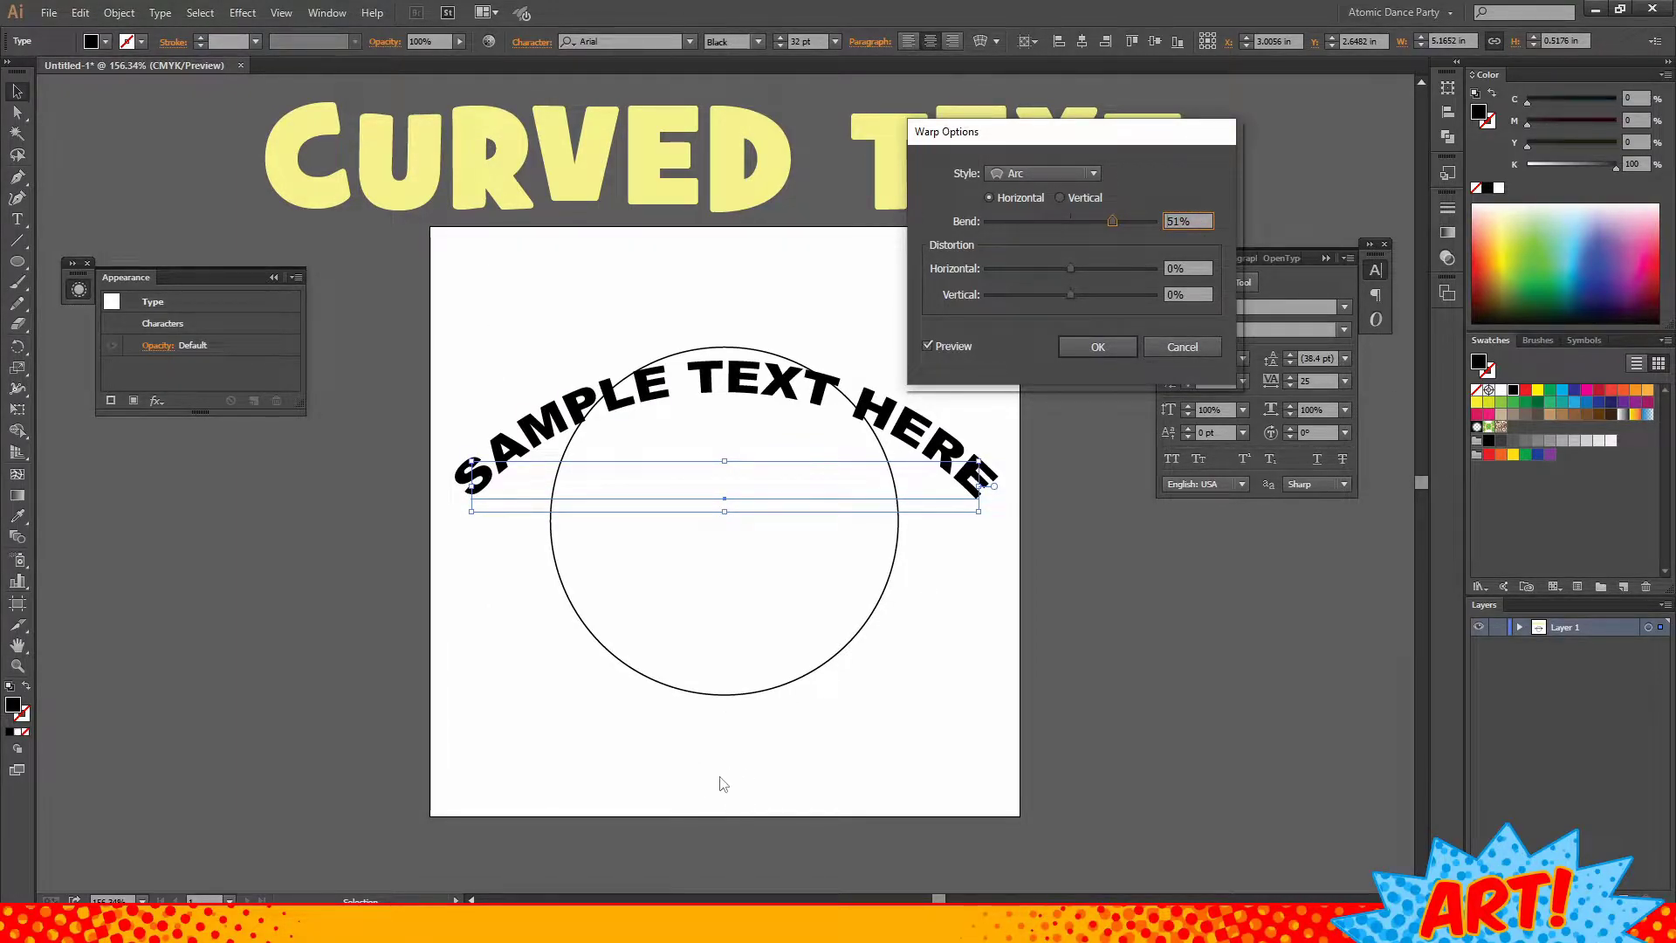
drag(1111, 225, 1091, 226)
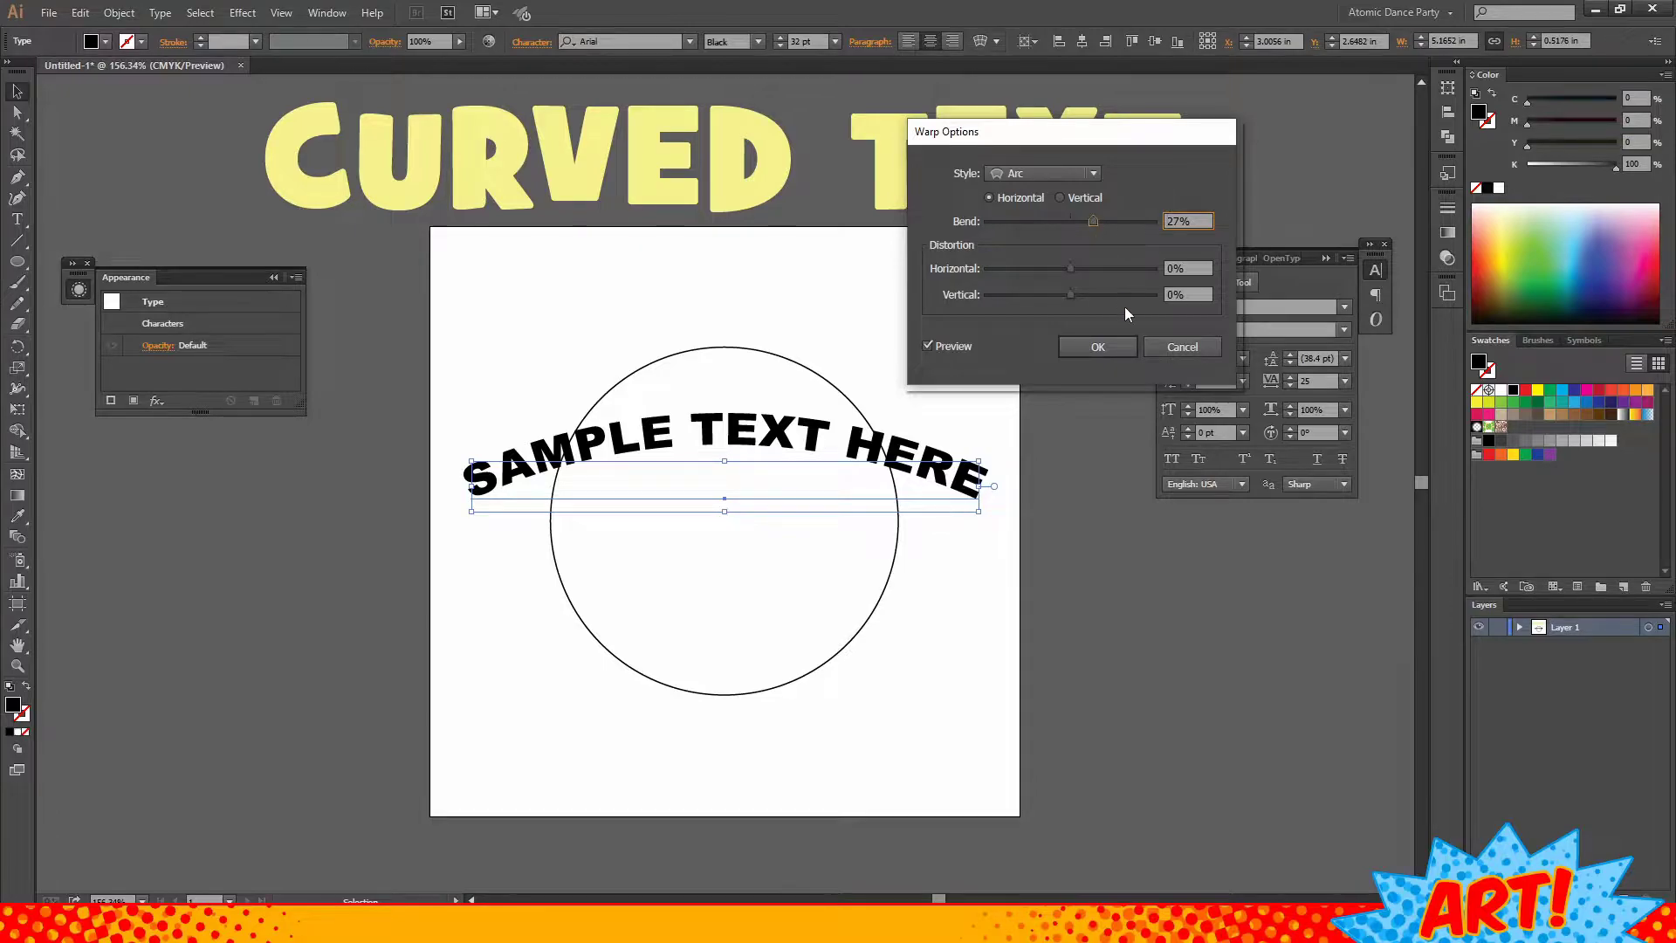
drag(1091, 221, 1040, 224)
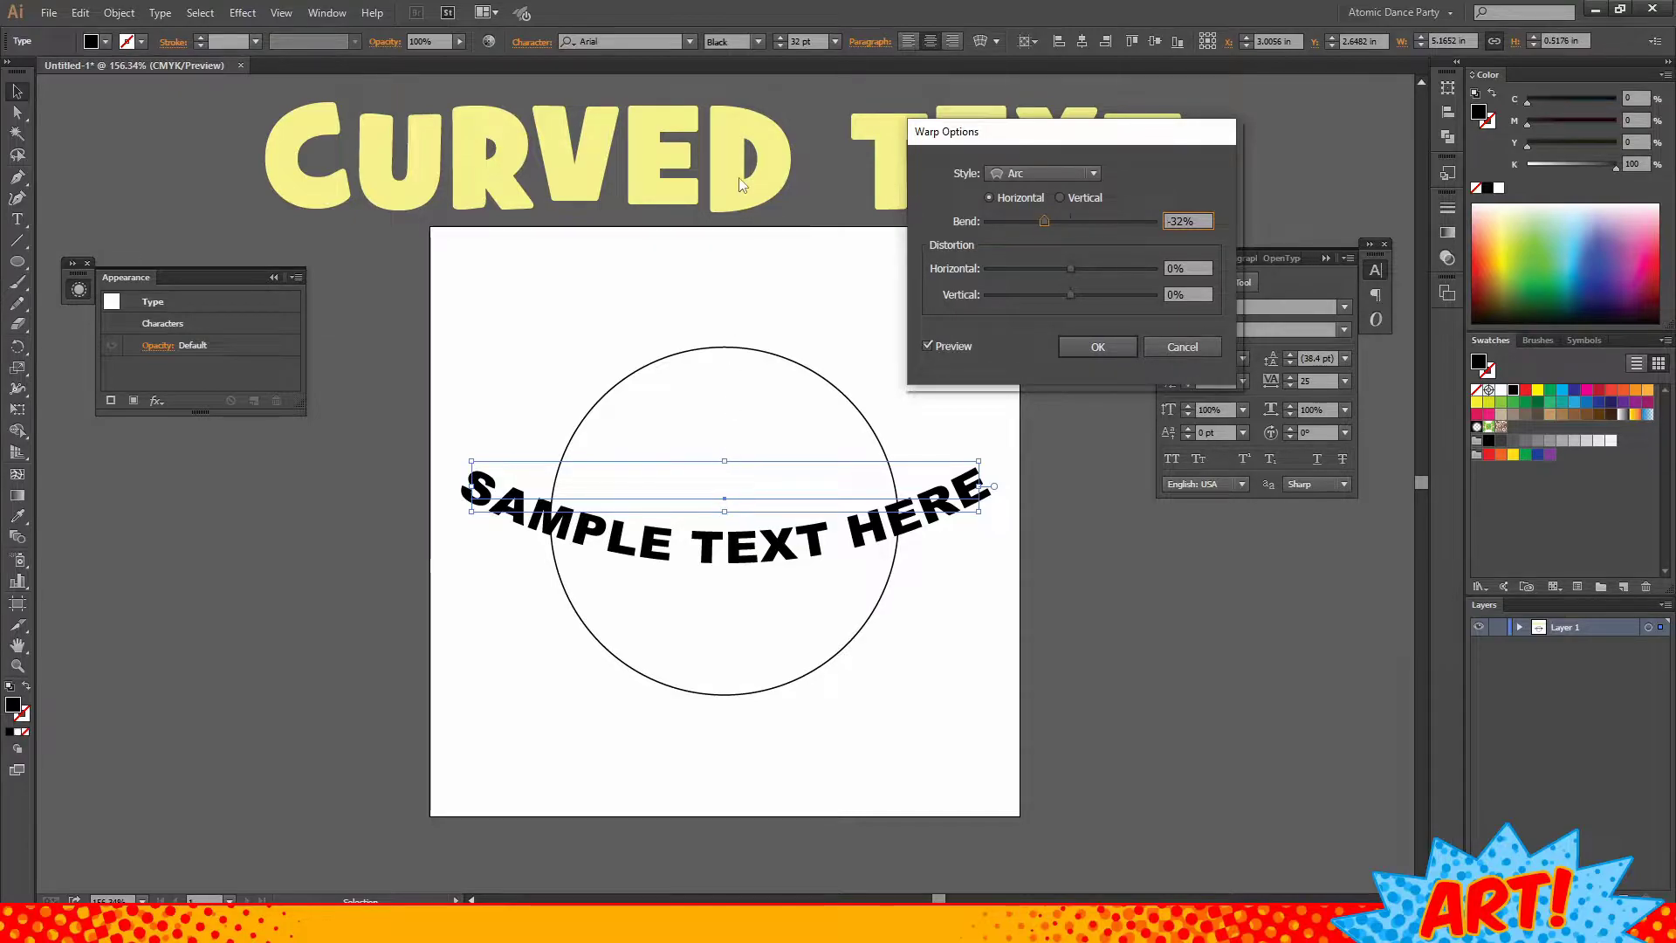
drag(1043, 224, 809, 250)
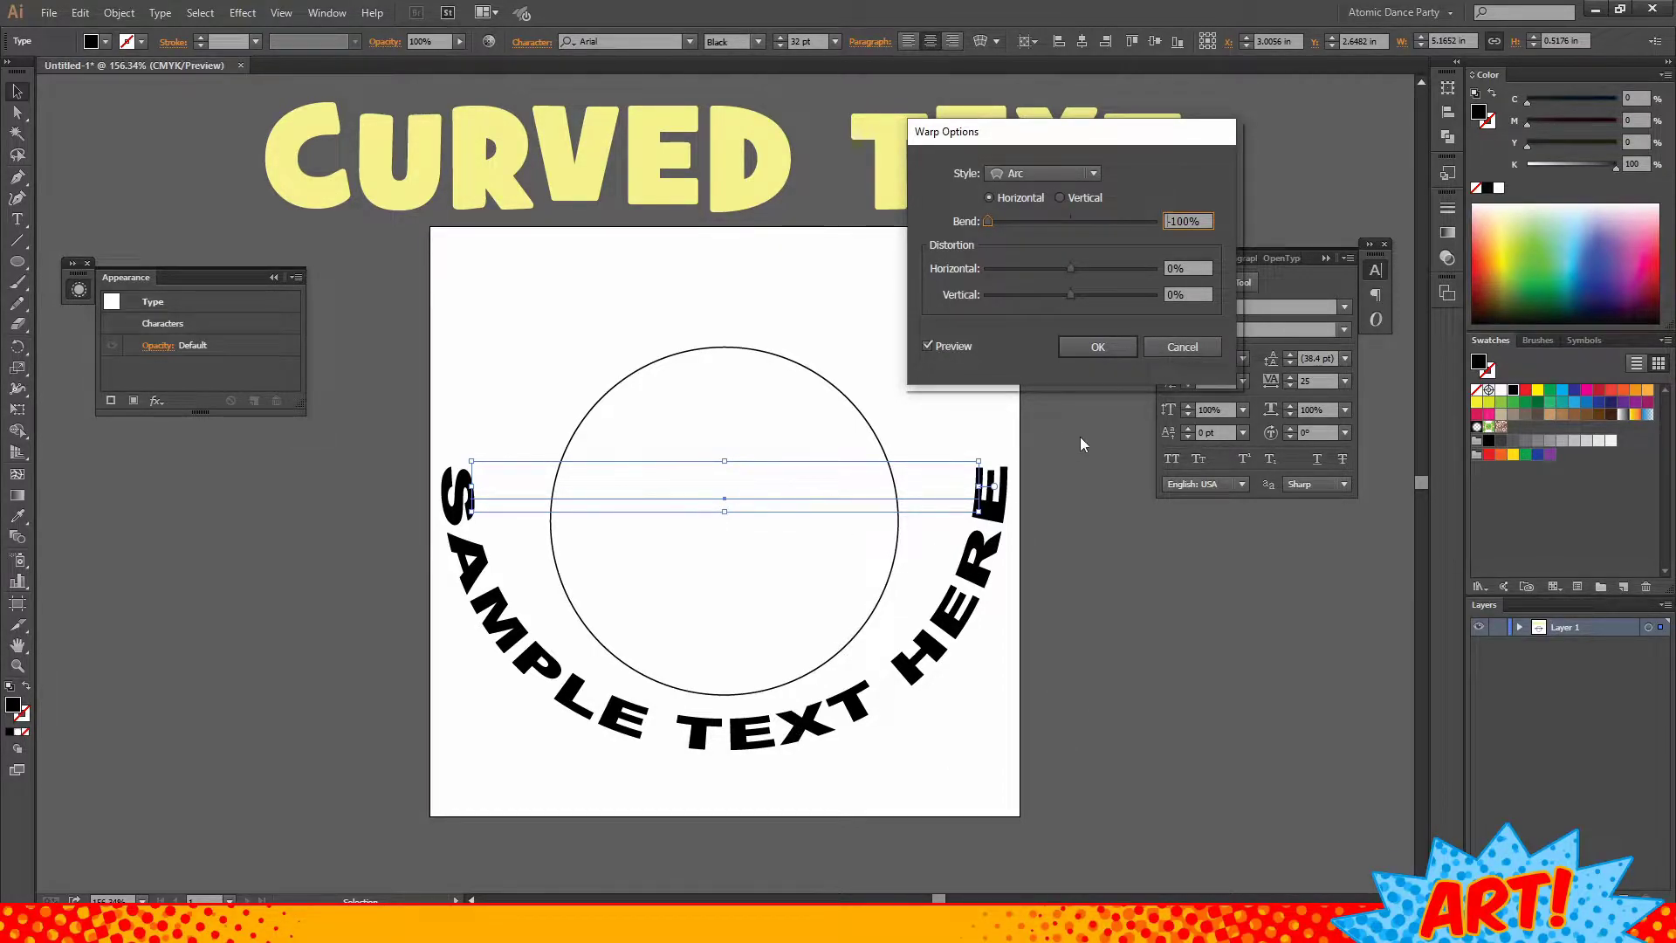
- Apply the horizontal Arc warp with a strong upward bend so the text arches over the circle
drag(1016, 220, 1145, 226)
click(1105, 348)
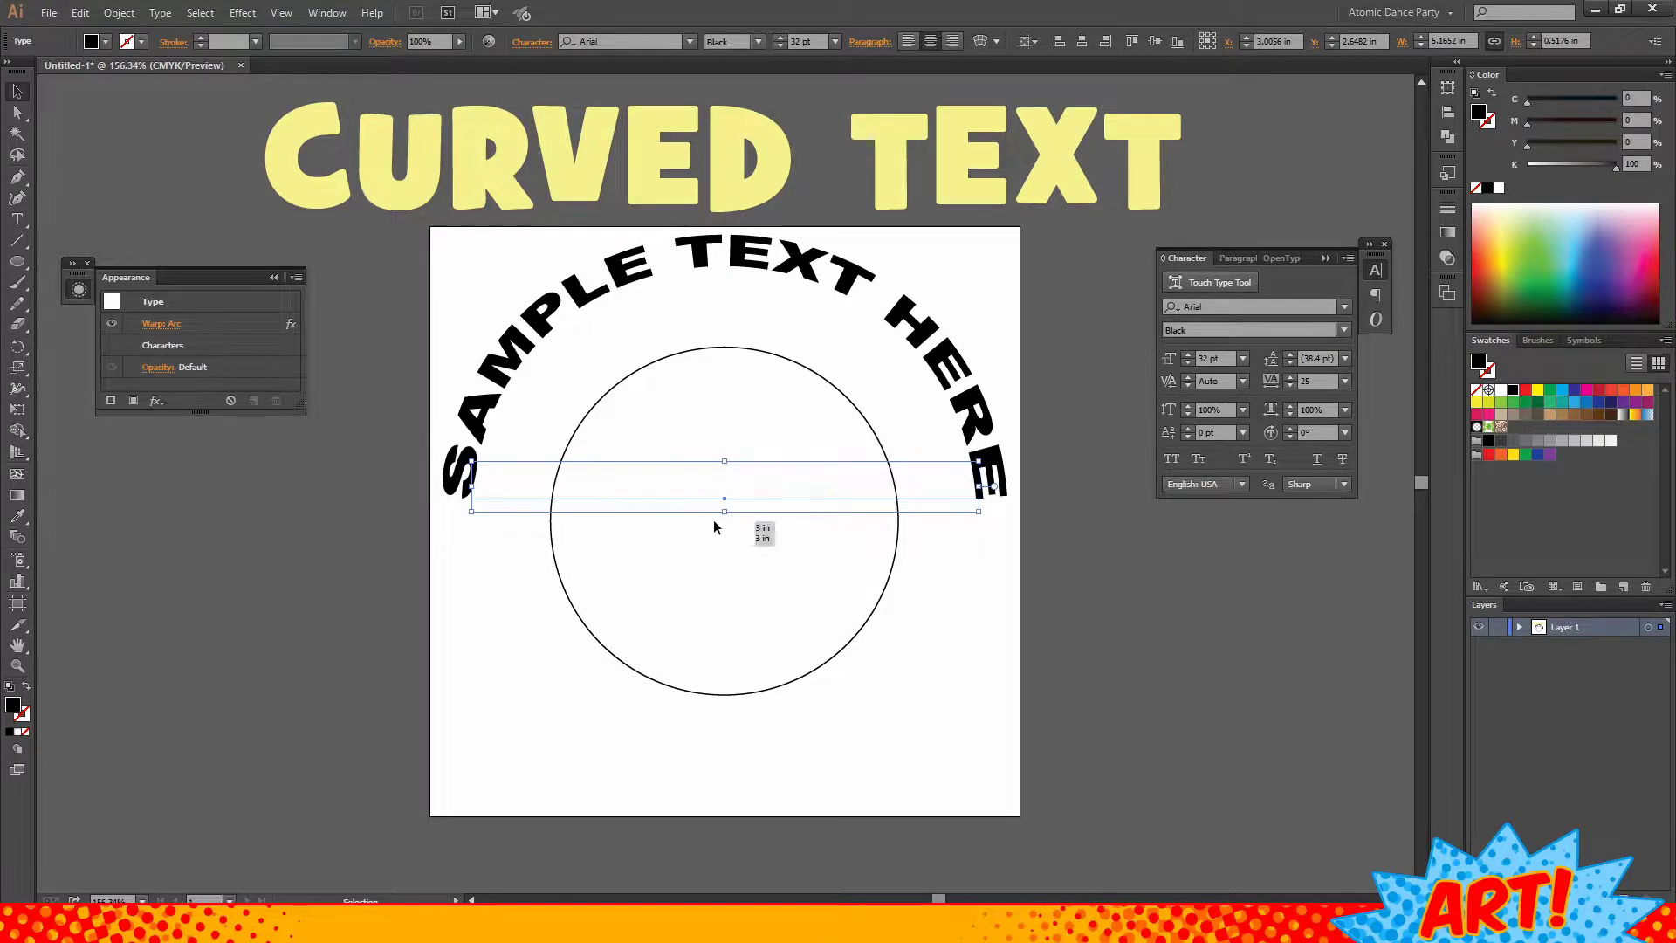
- Scale the arched text to about 27.43 pt and narrow it to about 3.71 in wide to fit around the circle
drag(978, 486, 905, 504)
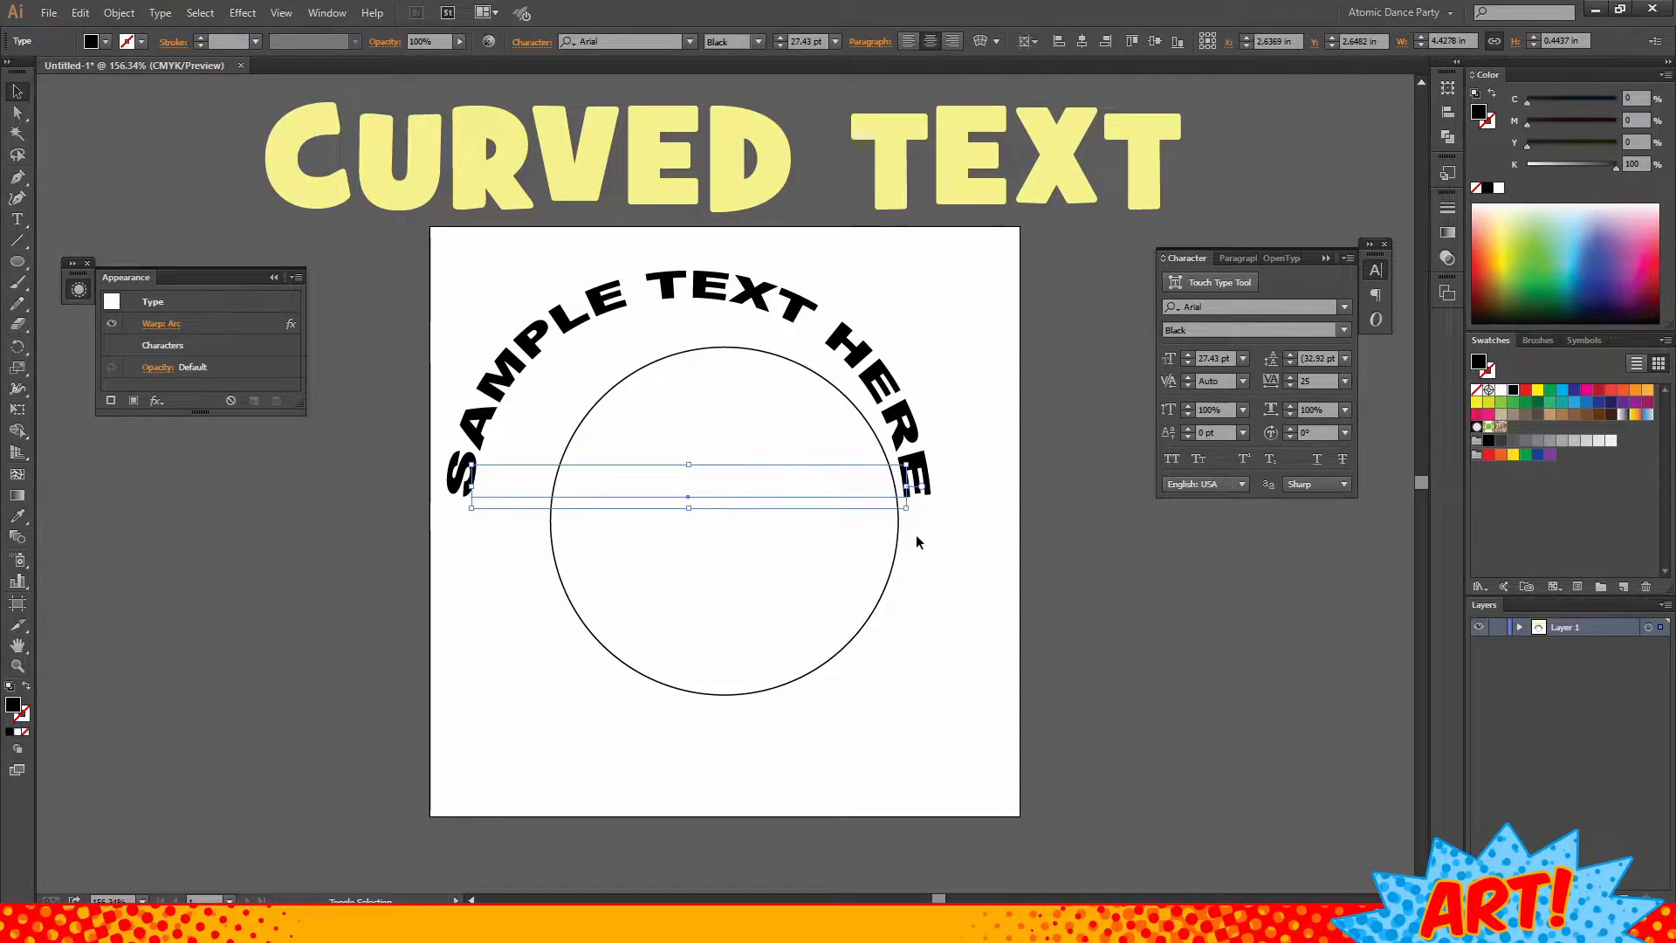
drag(906, 504, 905, 504)
drag(472, 486, 547, 518)
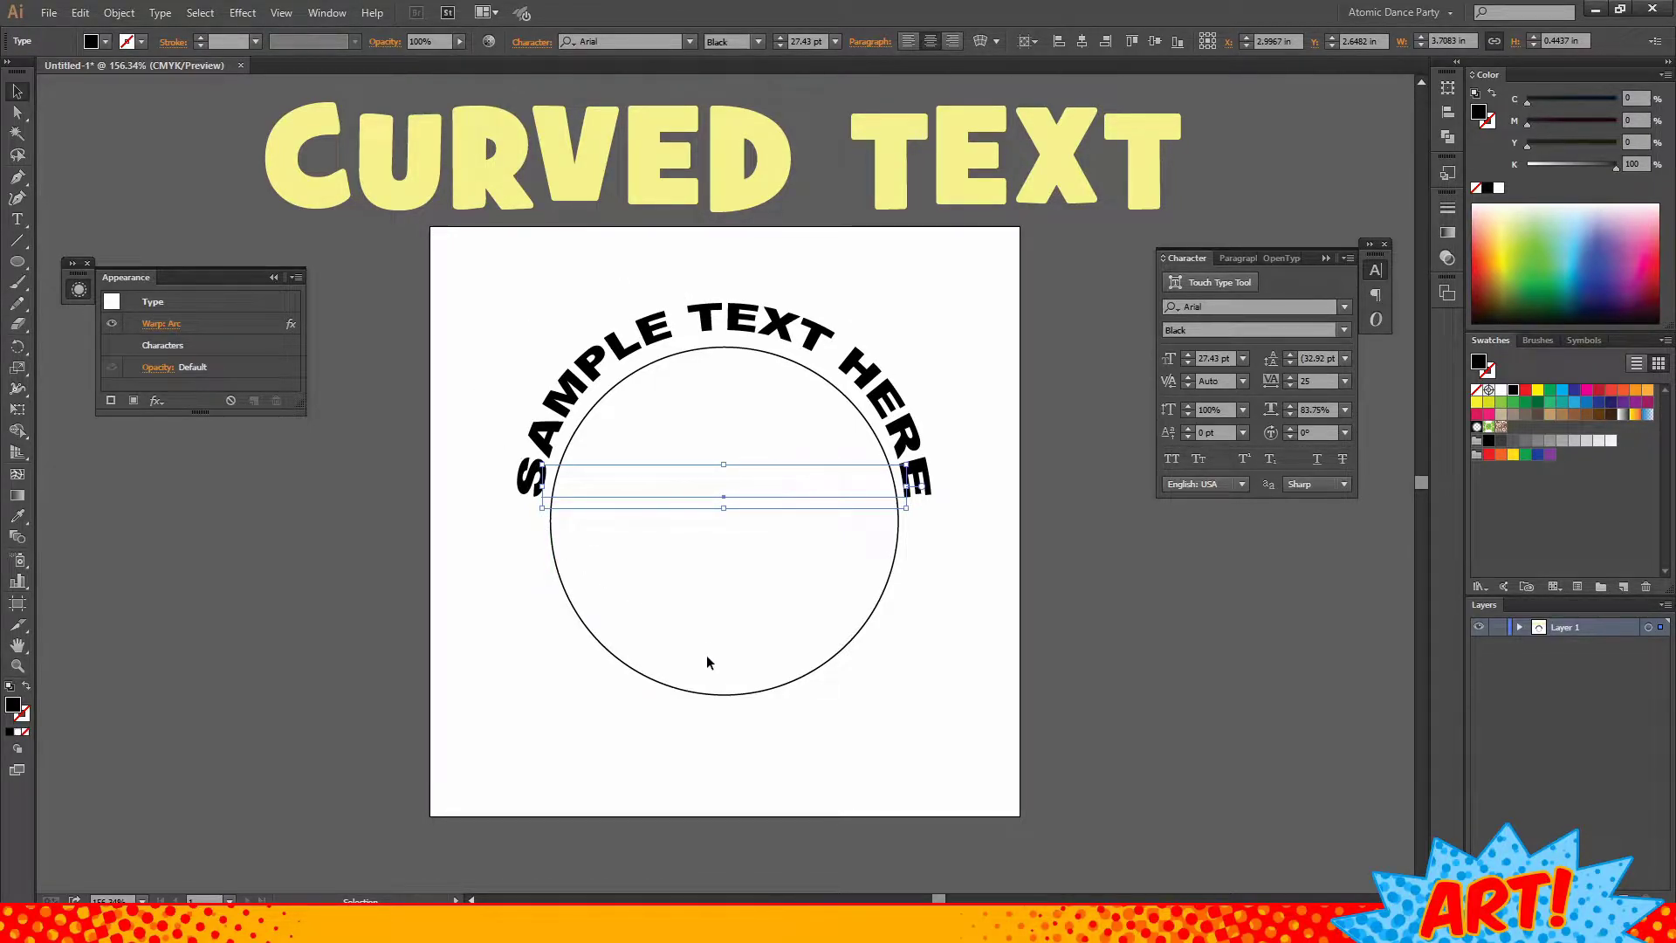
- Nudge the arched text down and left onto the circle's upper half, and centre it horizontally
key(Down)
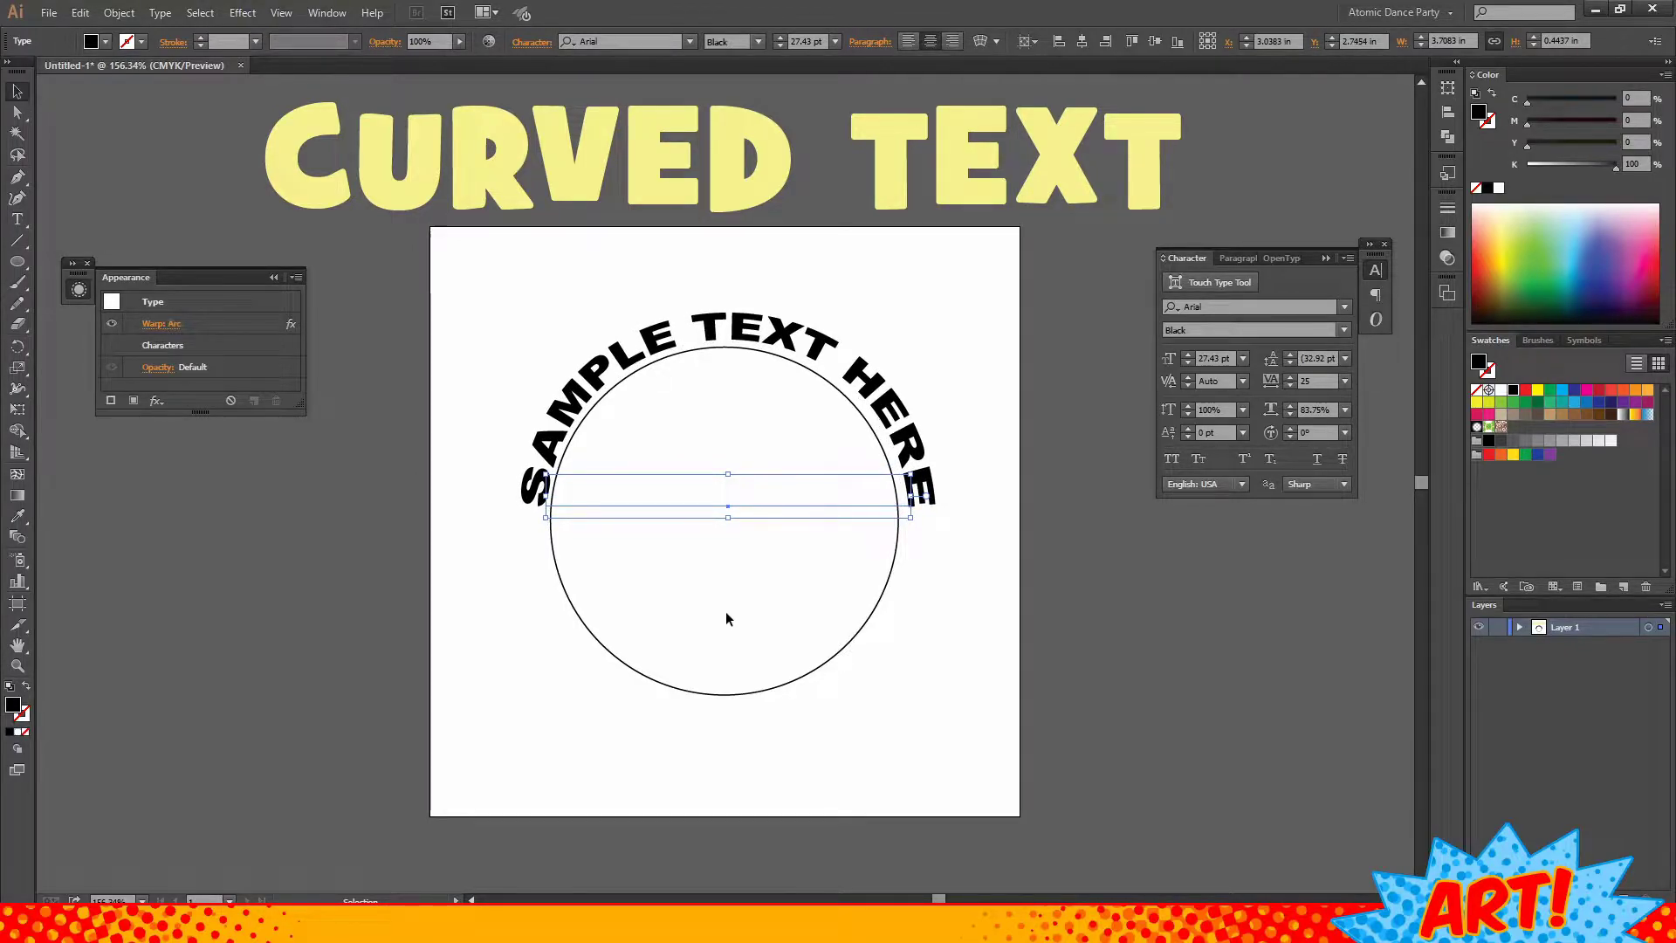
key(Left)
key(Left)
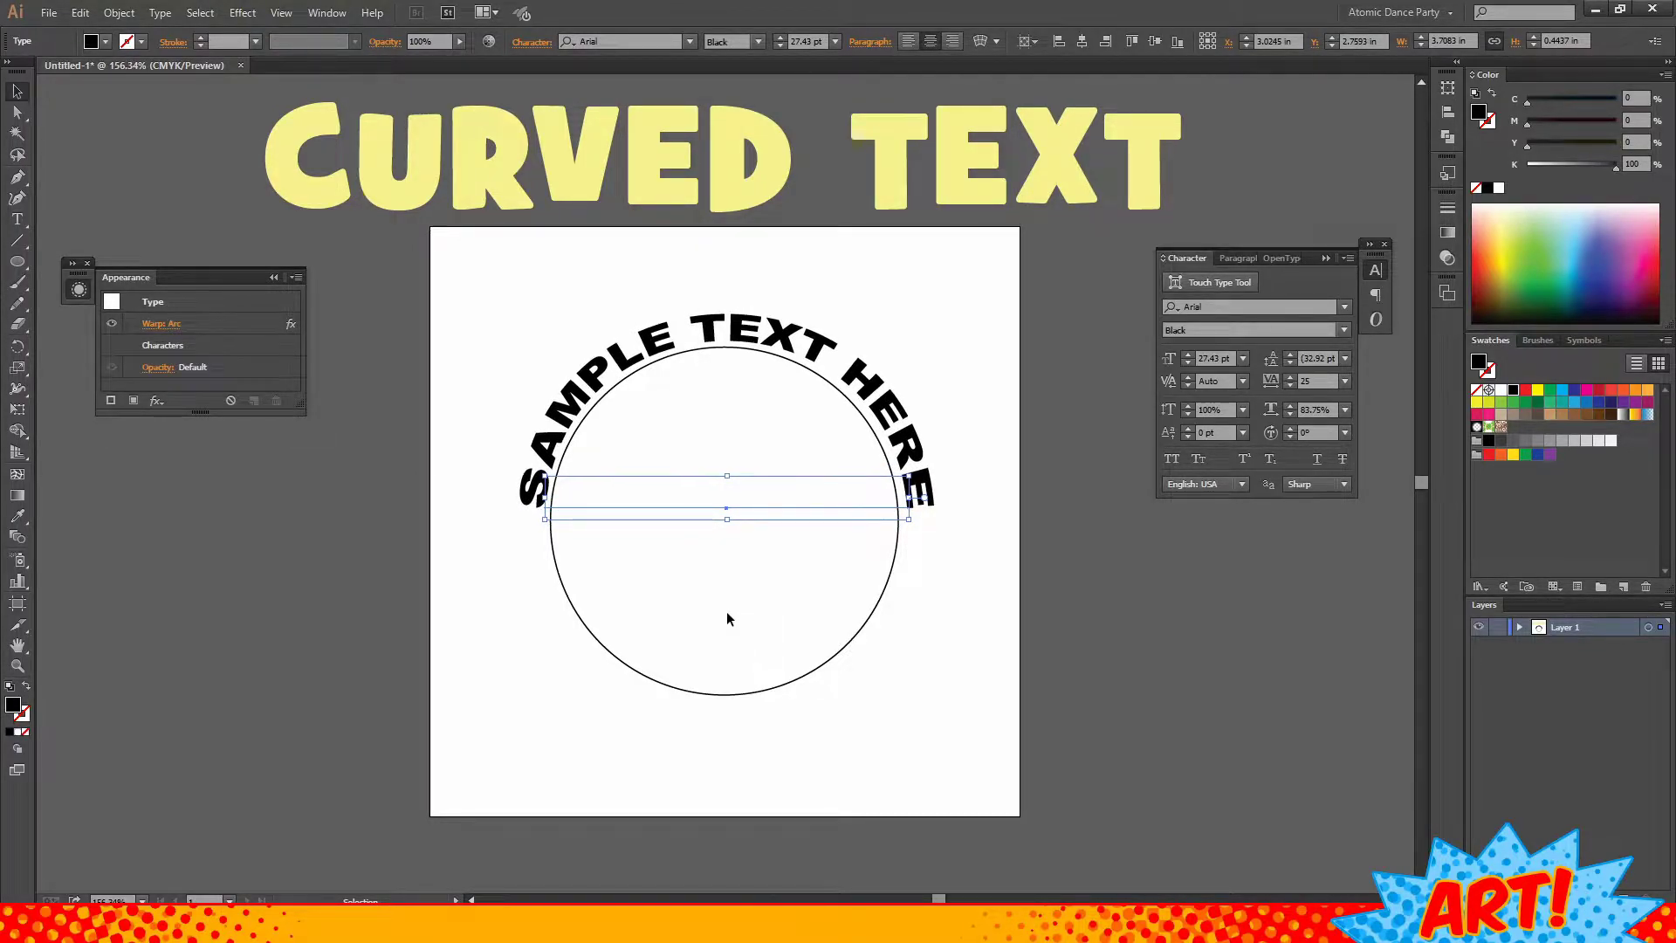
key(Down)
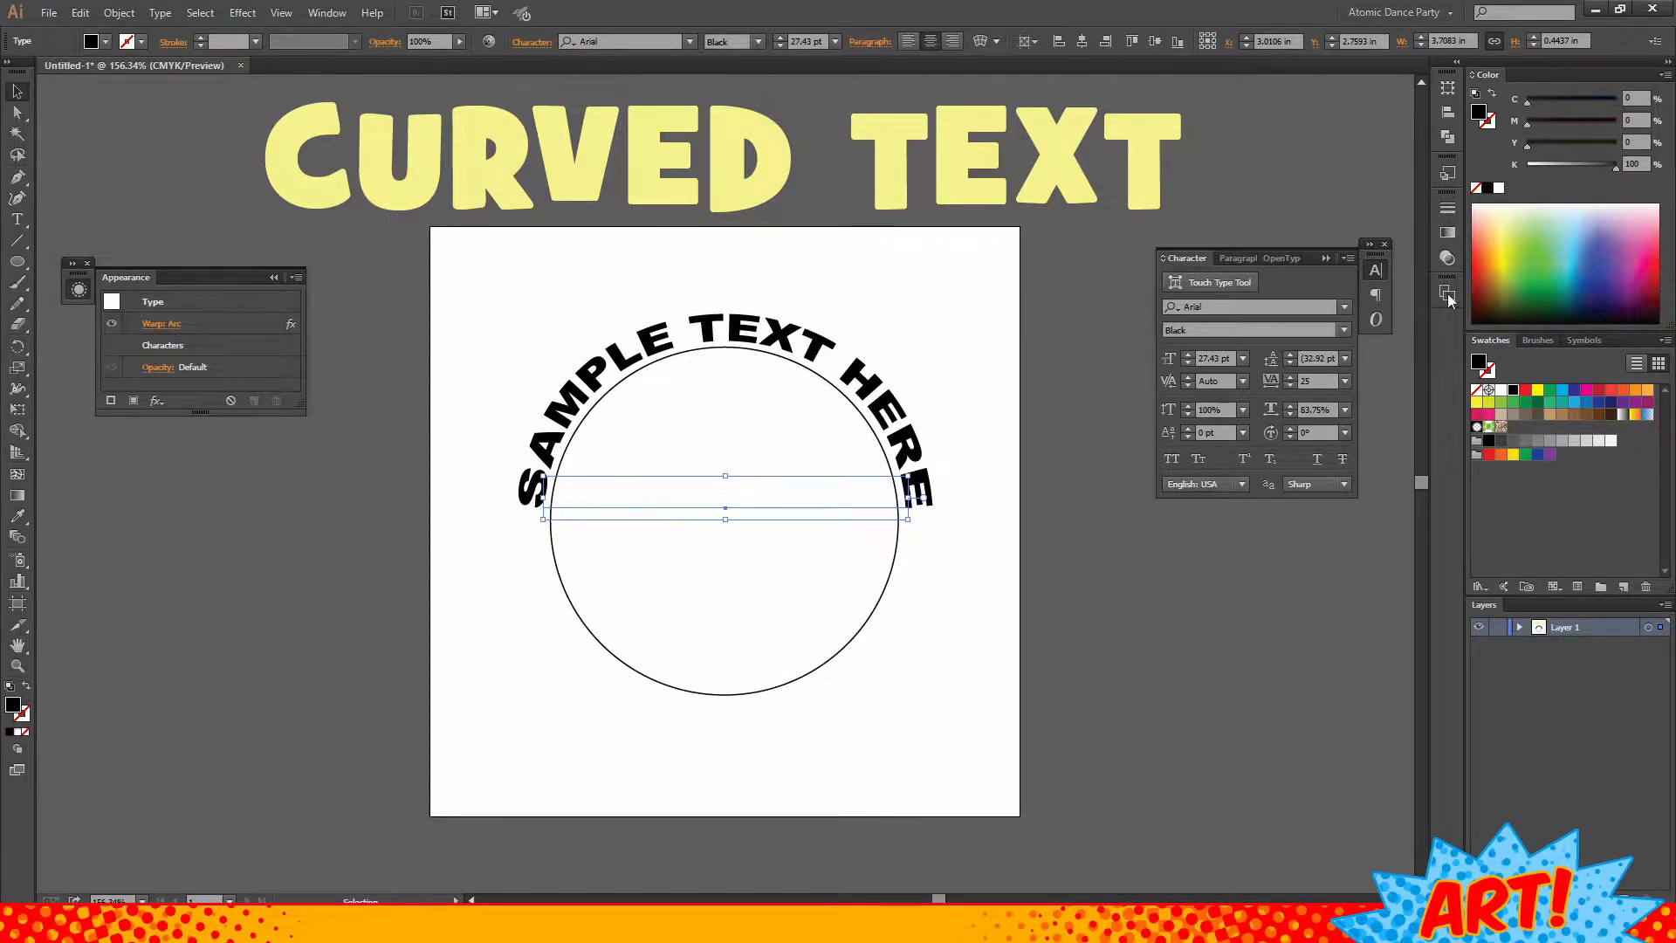
click(1446, 112)
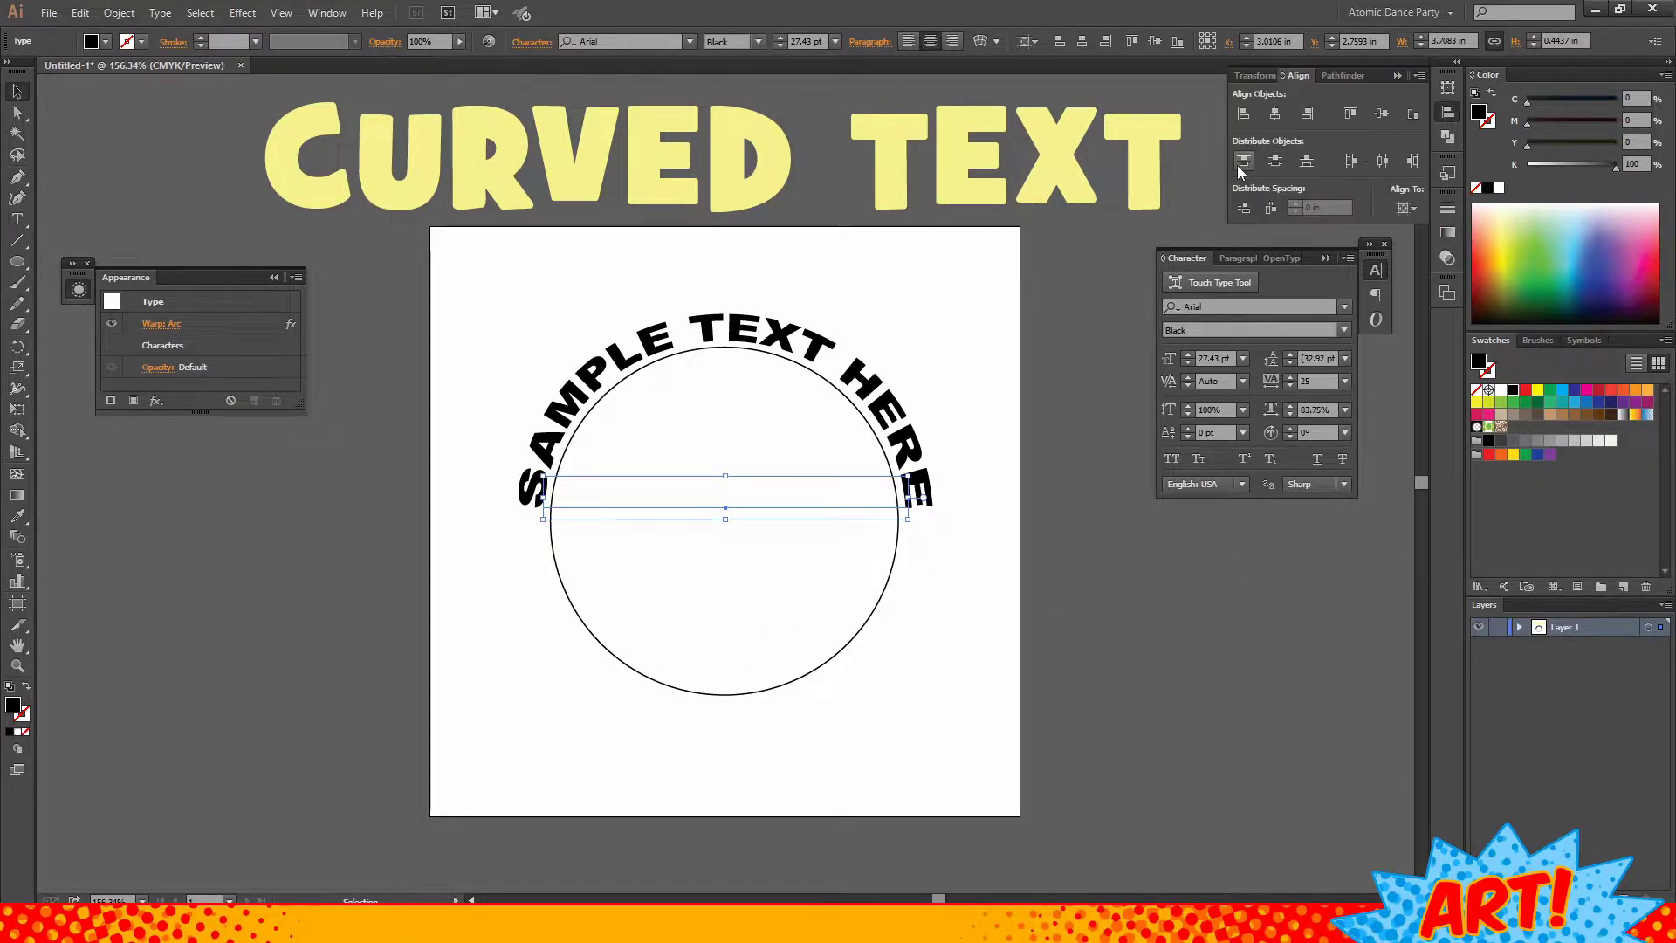
click(1274, 113)
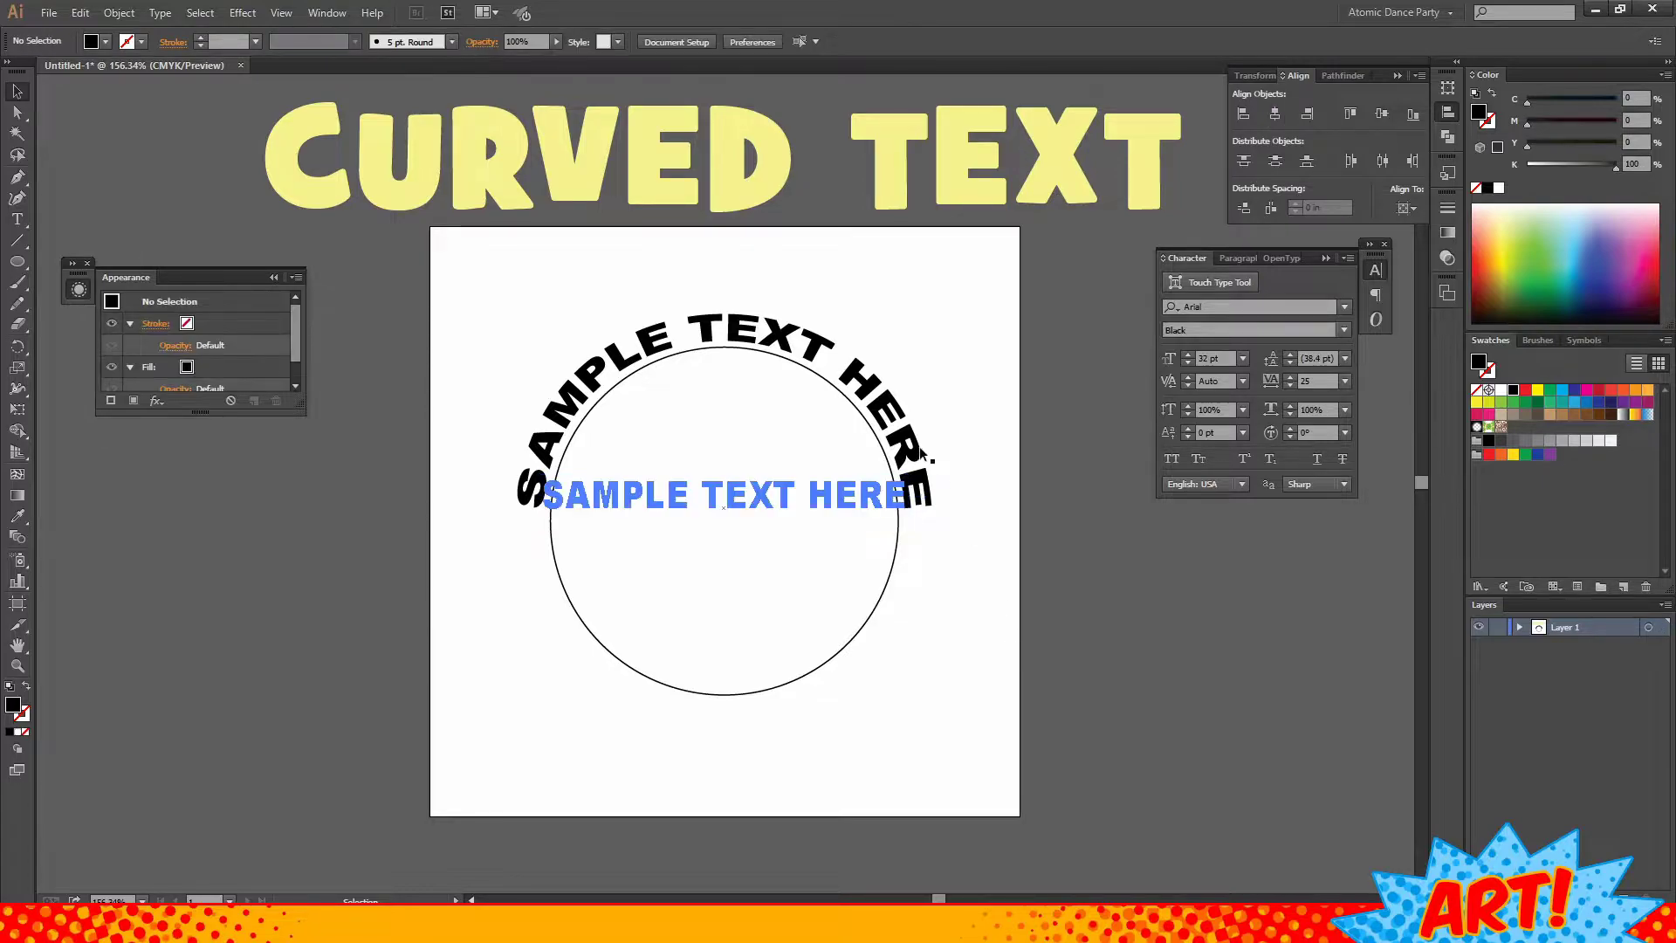
click(1004, 520)
- Examine the arched letters and their spacing from the circle up close, from the top of the arch down to its first letters
click(17, 665)
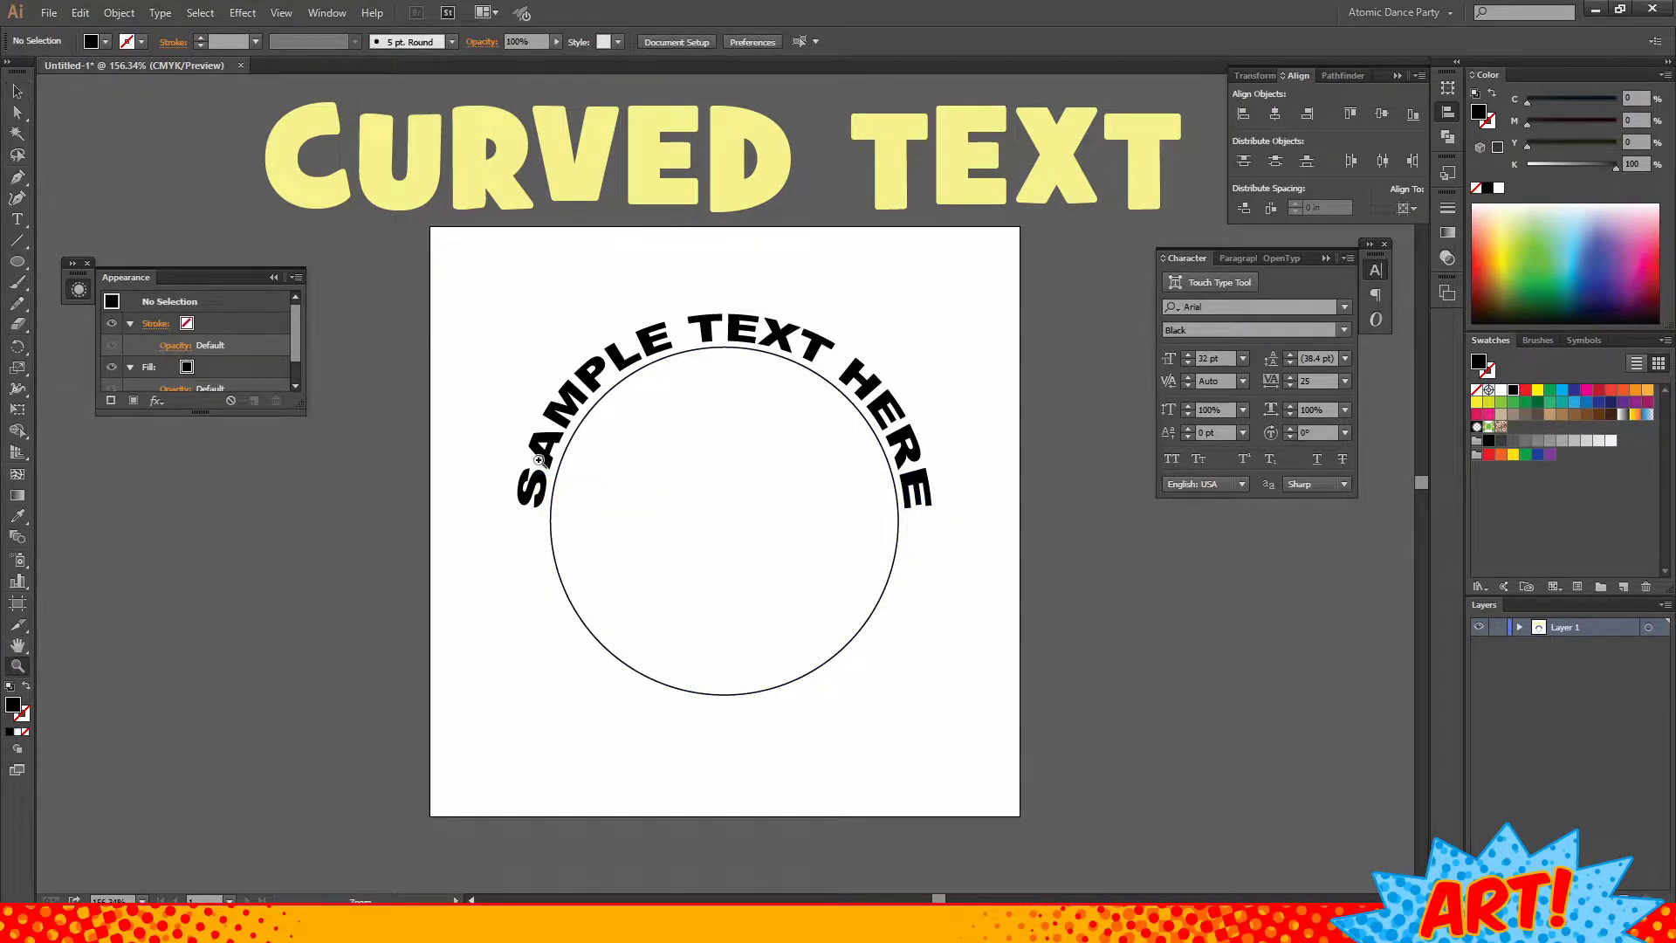
drag(621, 324, 752, 395)
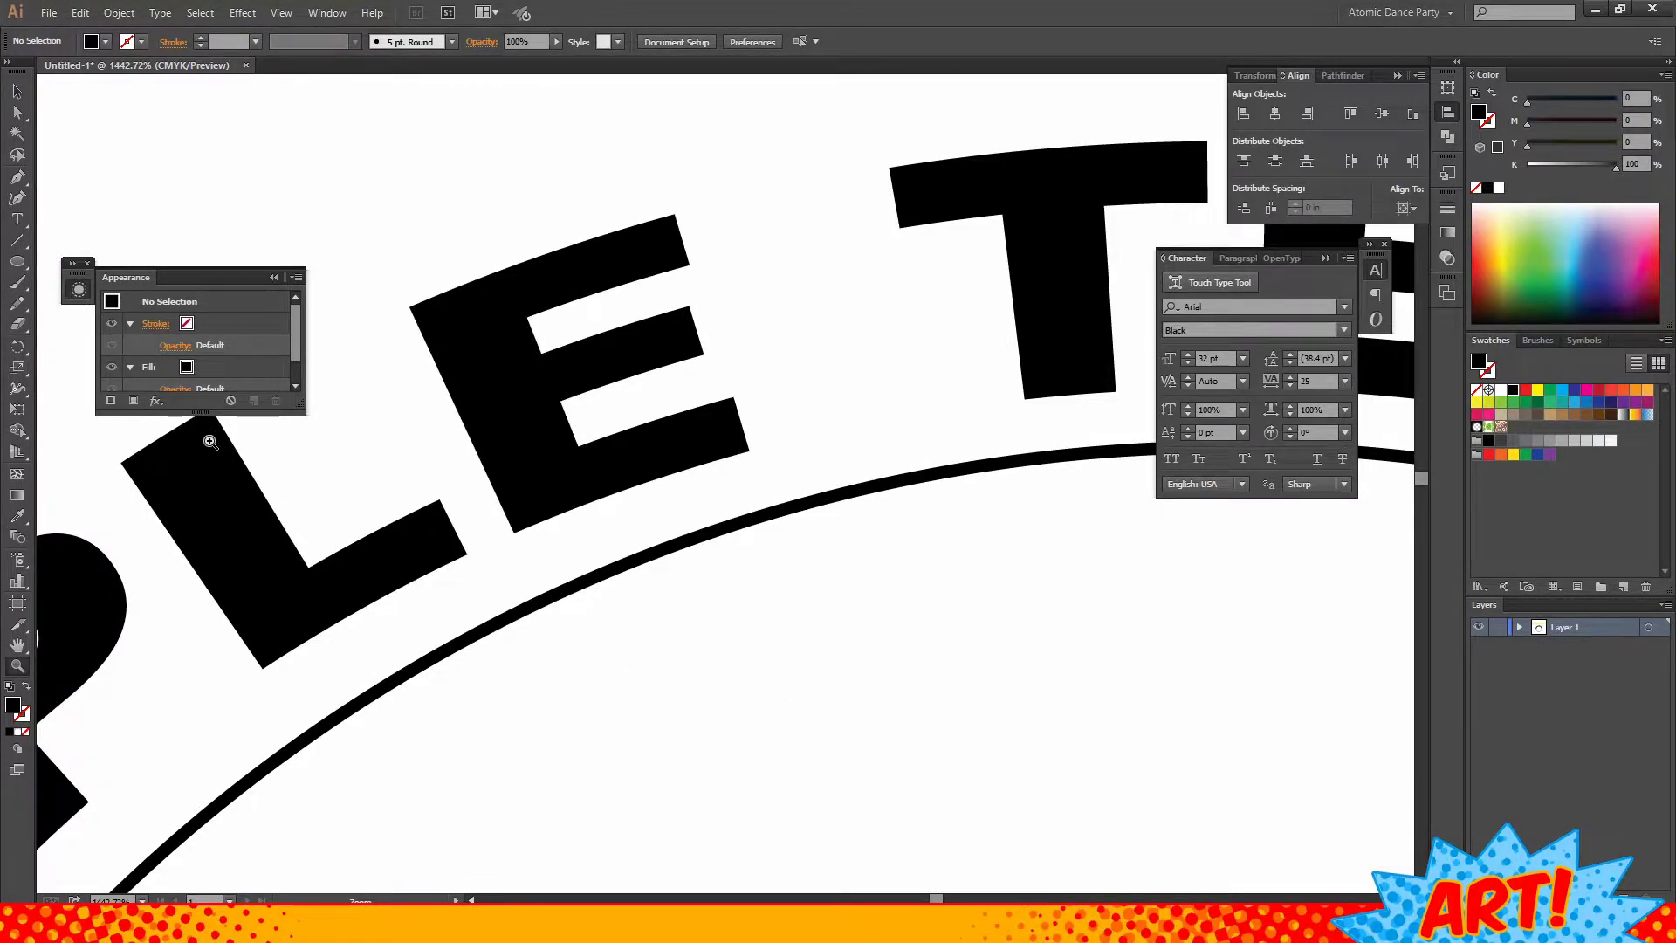
scroll(935, 898, left, 10)
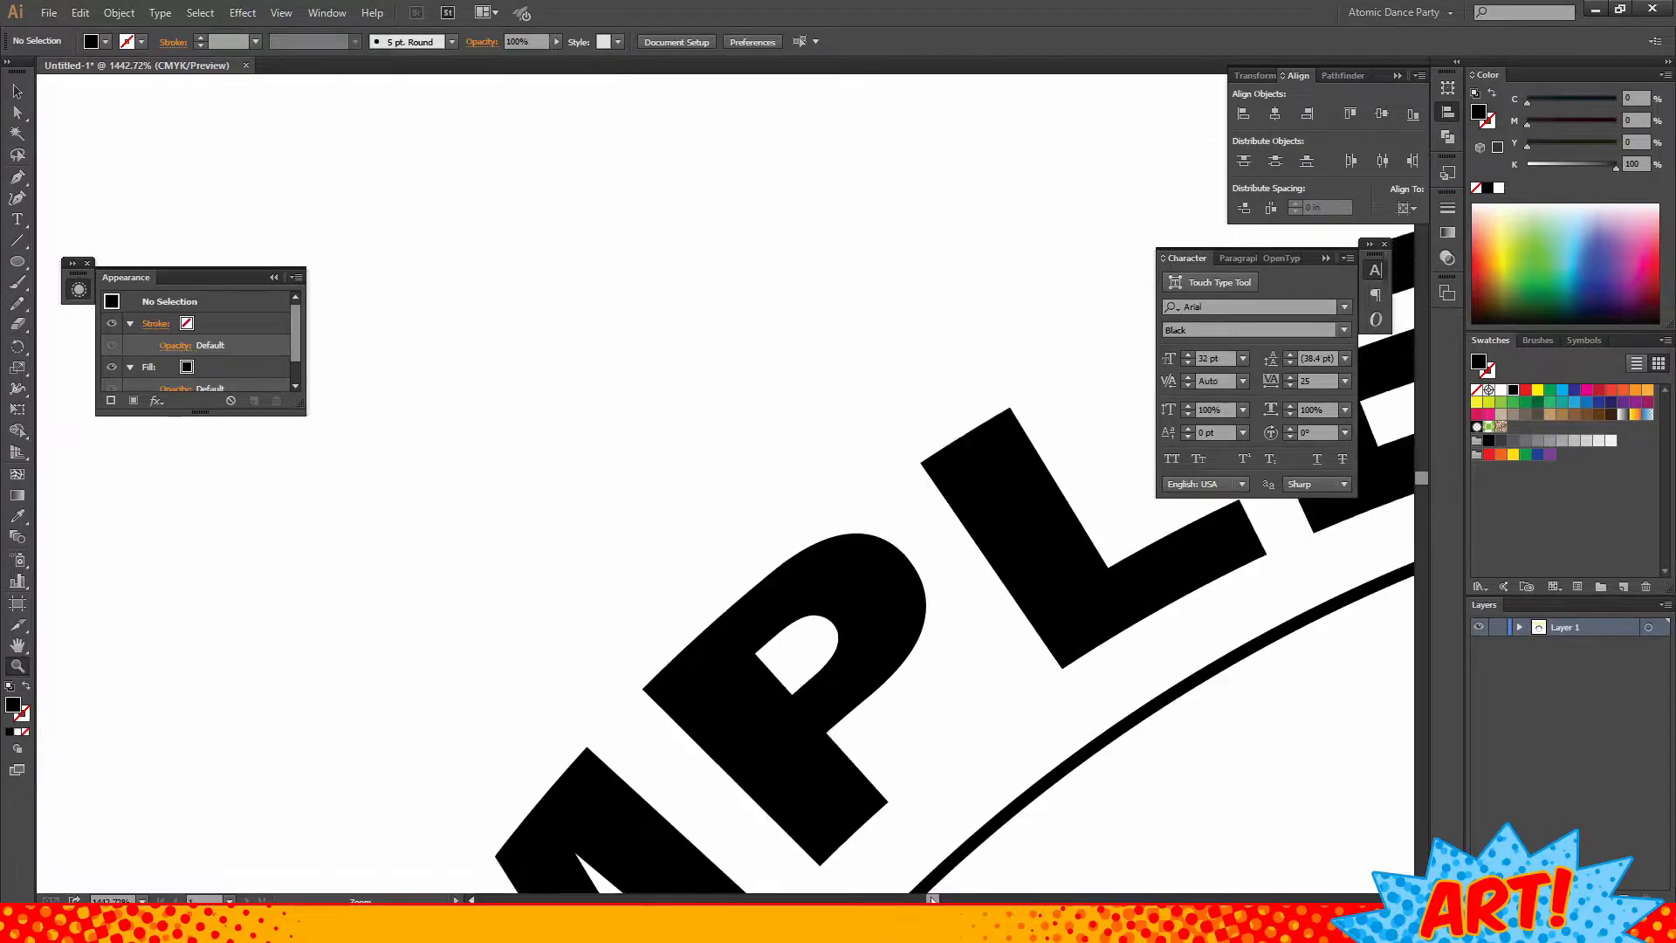
scroll(777, 751, down, 5)
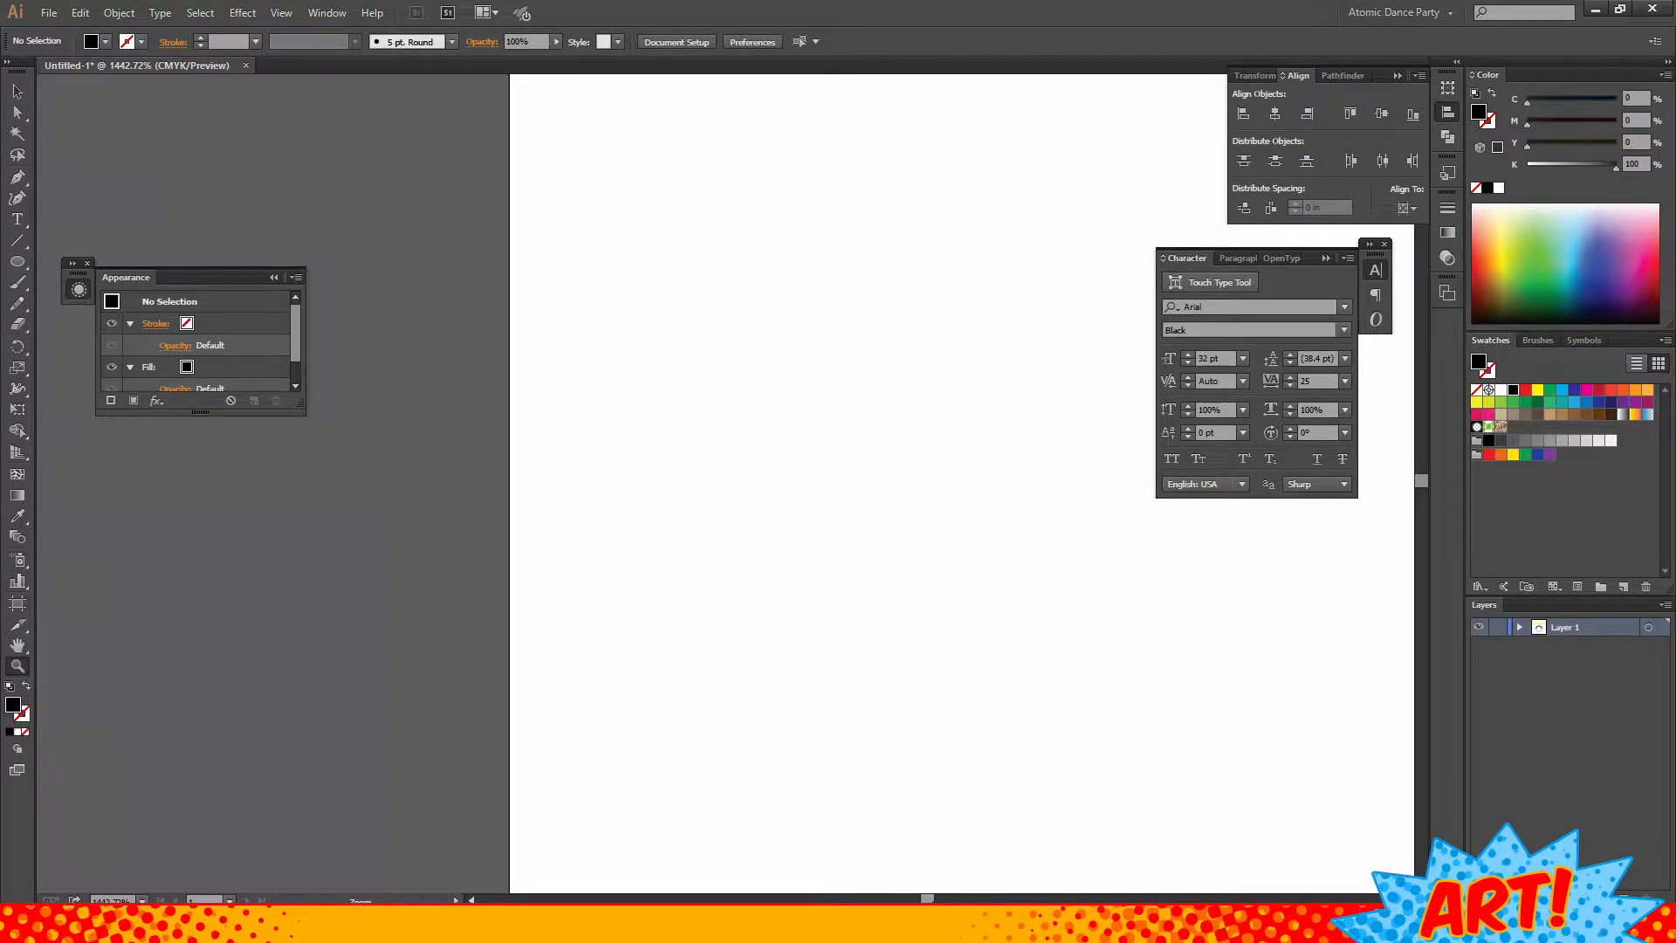
scroll(442, 741, down, 3)
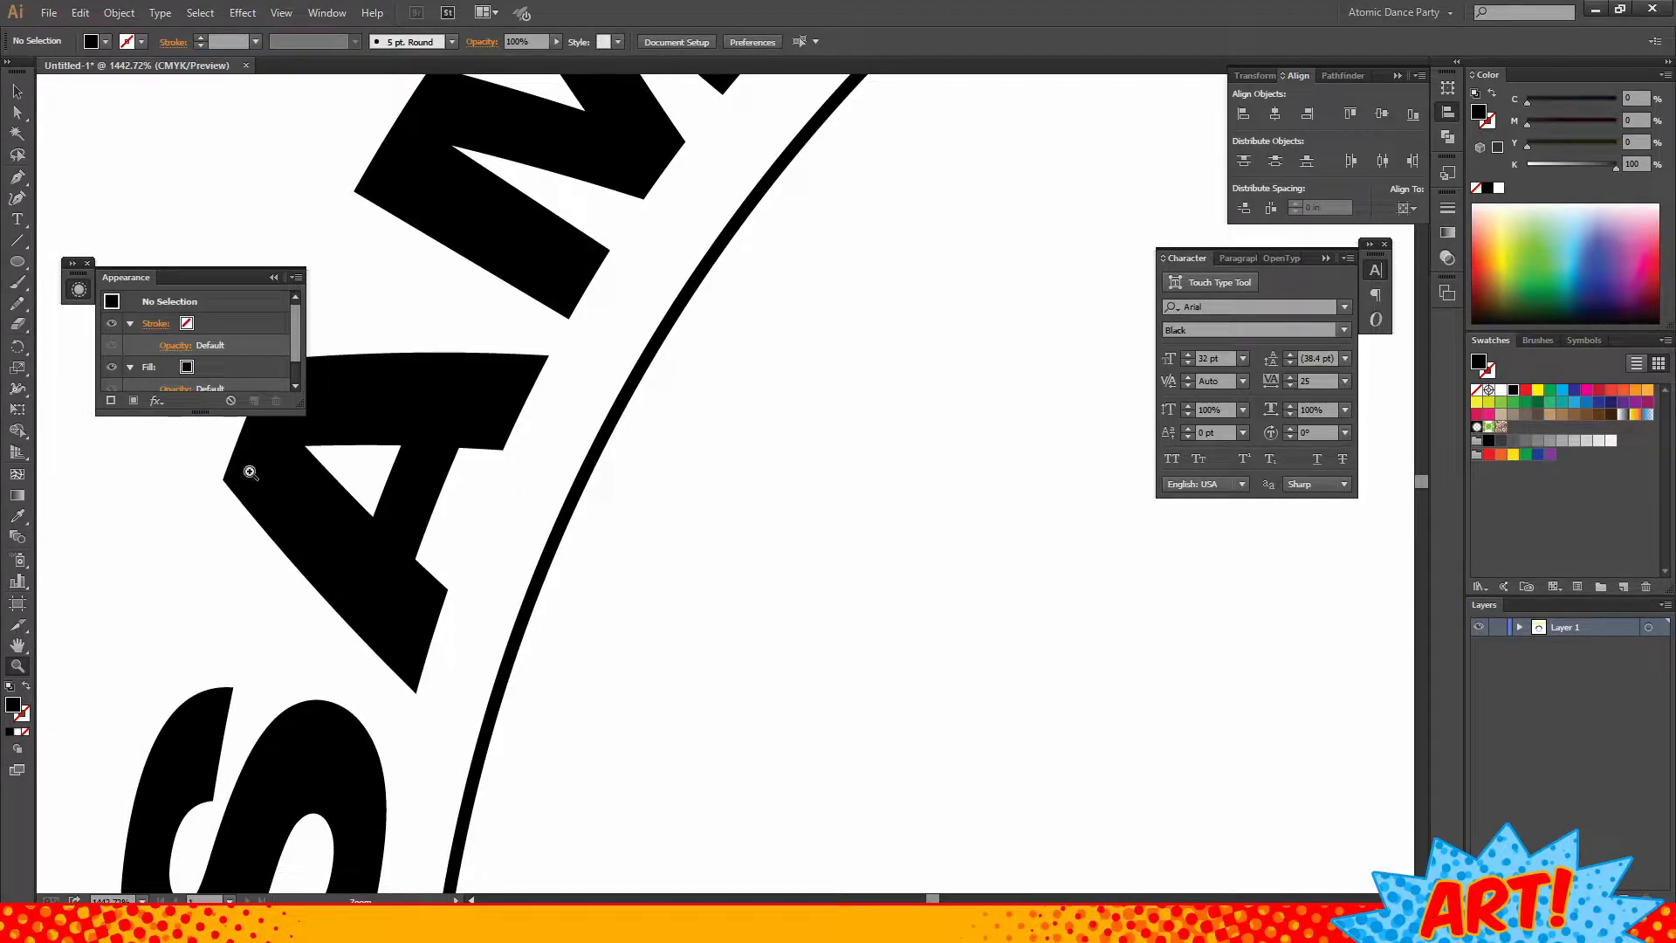
key(ctrl+minus)
key(ctrl+minus)
key(ctrl+minus)
key(ctrl+minus)
key(ctrl+minus)
key(ctrl+minus)
key(ctrl+minus)
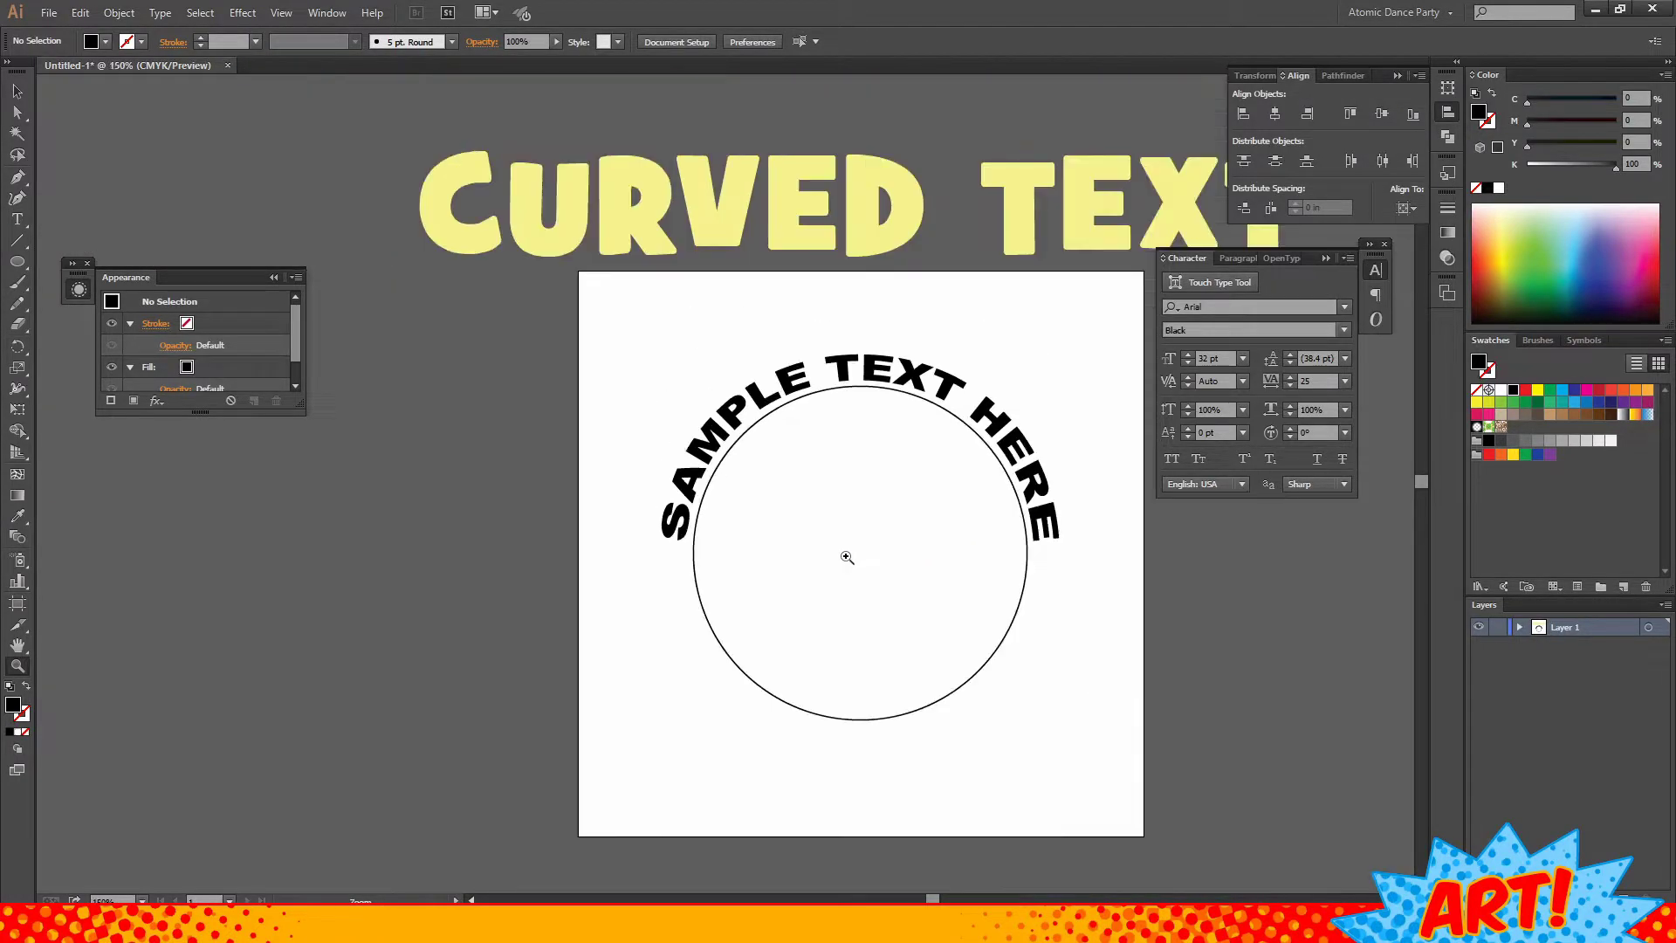
- Stretch the arched text vertically to about 0.75 in tall, about 46.32 pt
click(17, 91)
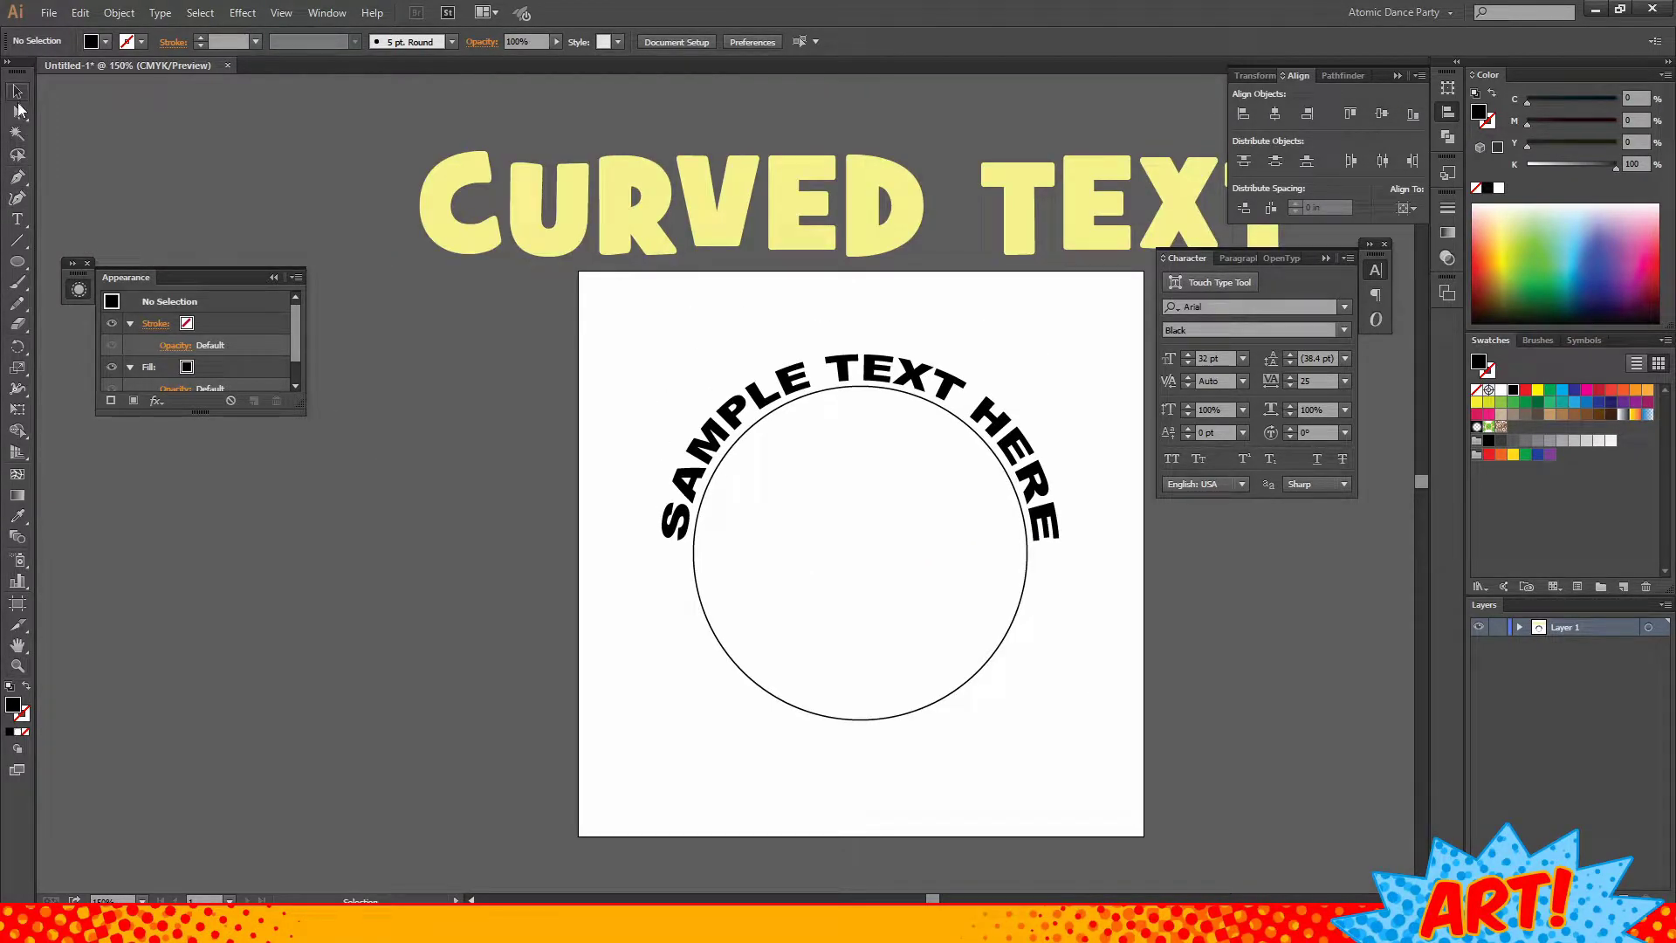
click(679, 506)
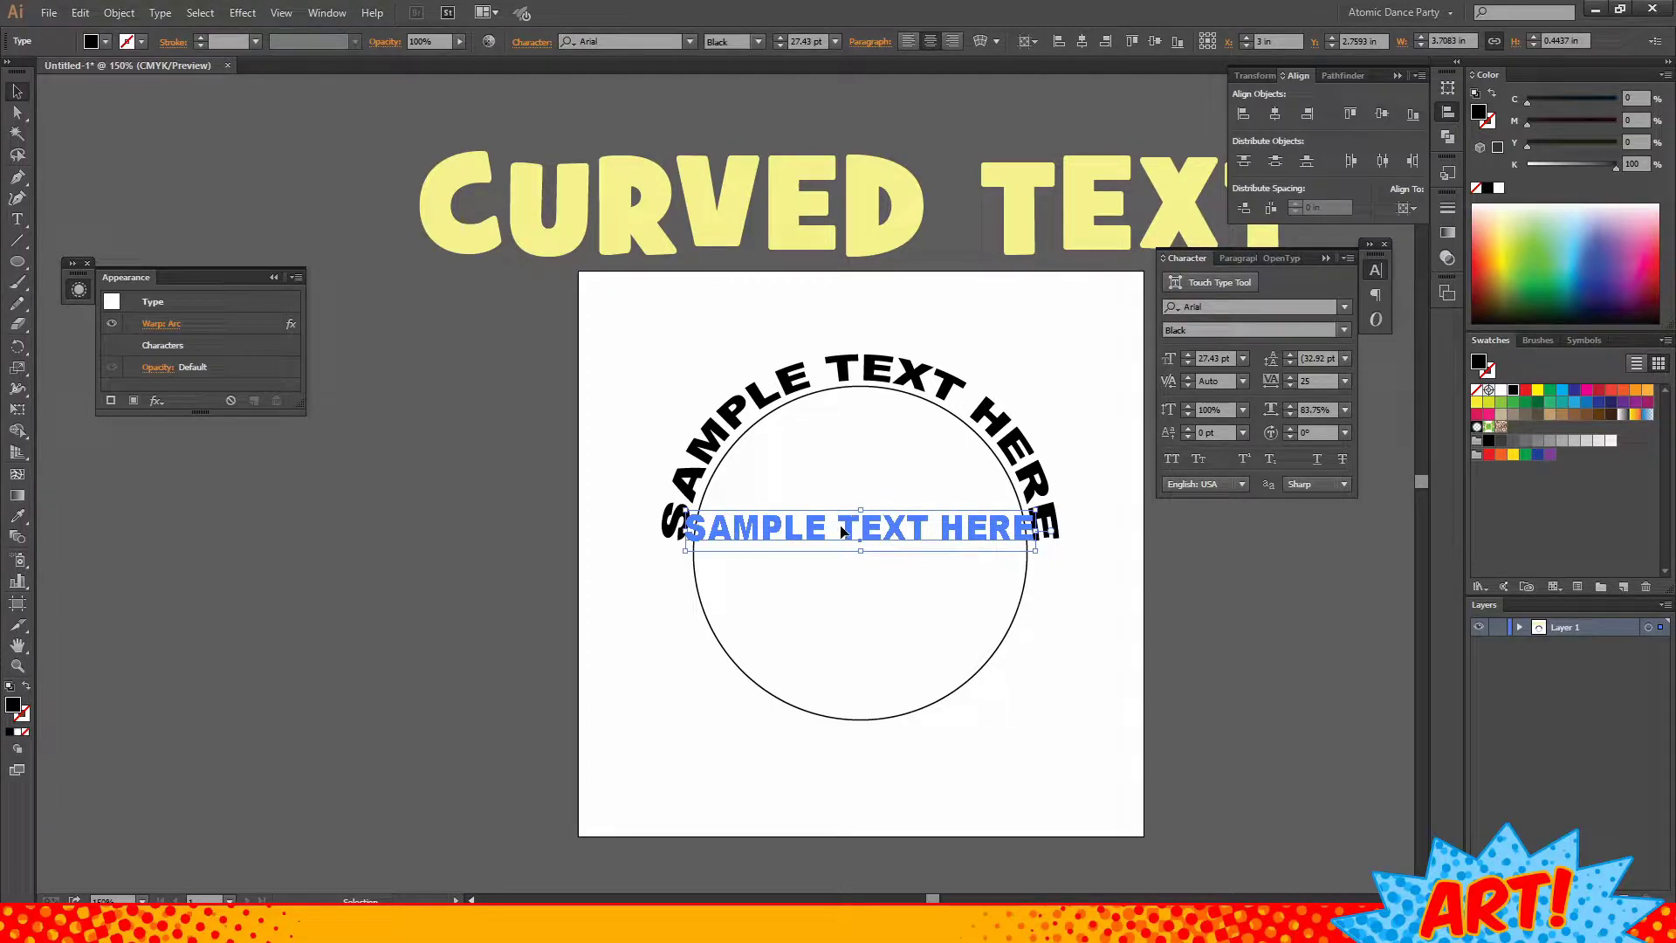
drag(861, 513, 861, 480)
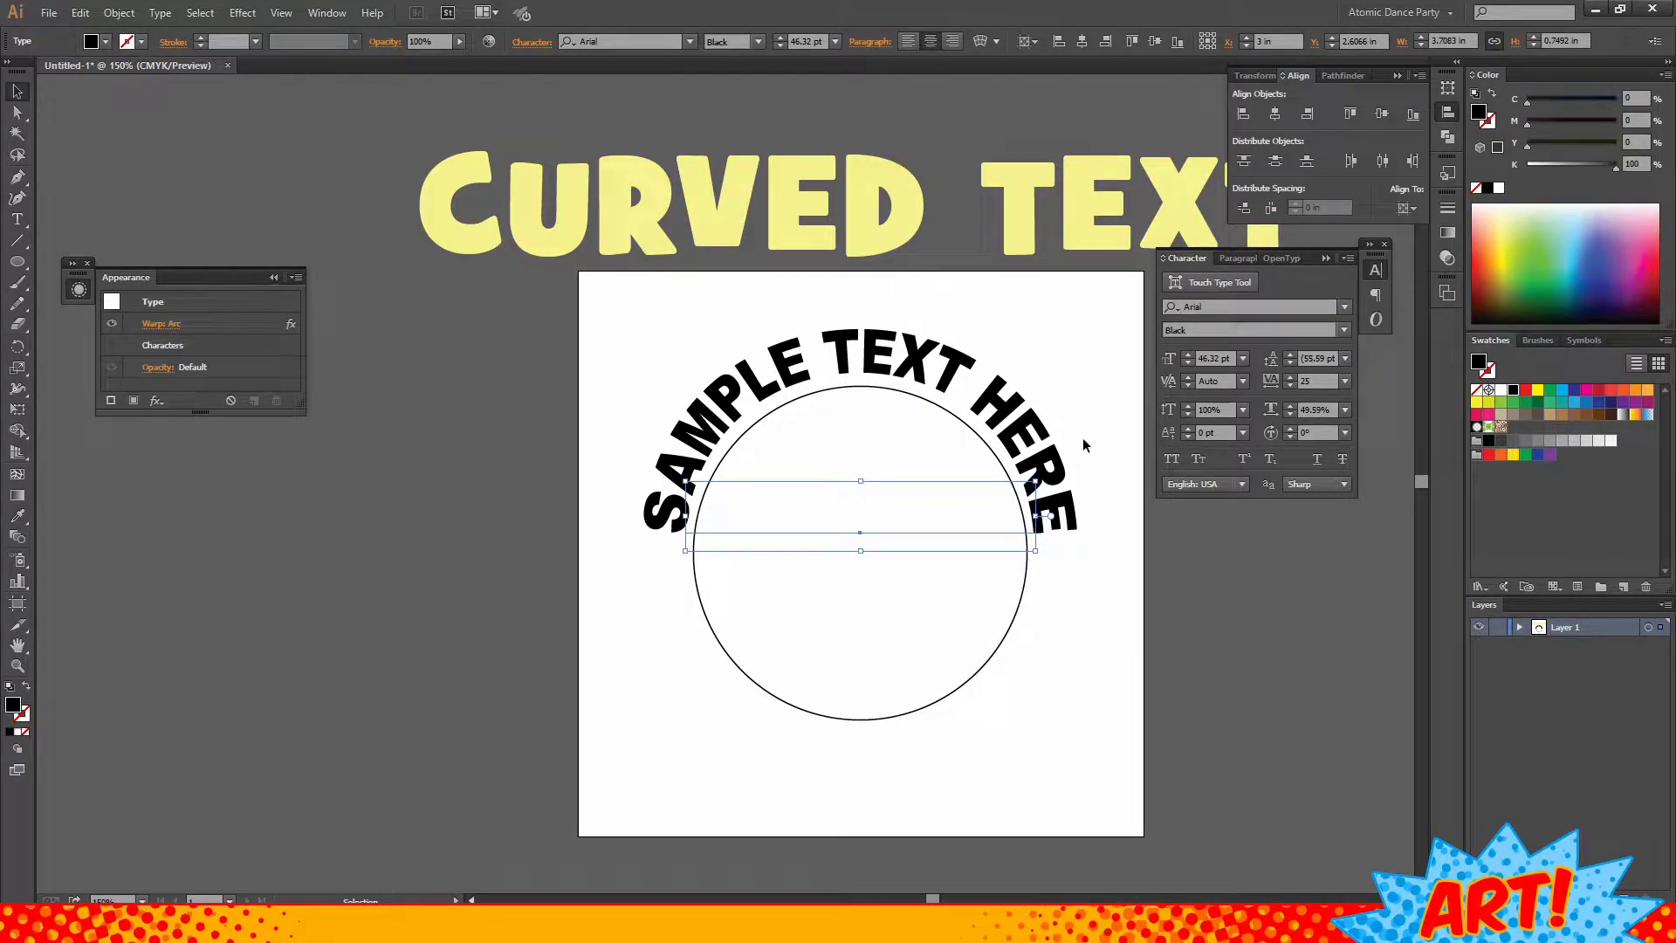
- Nudge the stretched arched text down so it follows the circle's upper edge closely, and deselect it
key(Down)
key(Down)
key(Down)
key(Down)
key(Down)
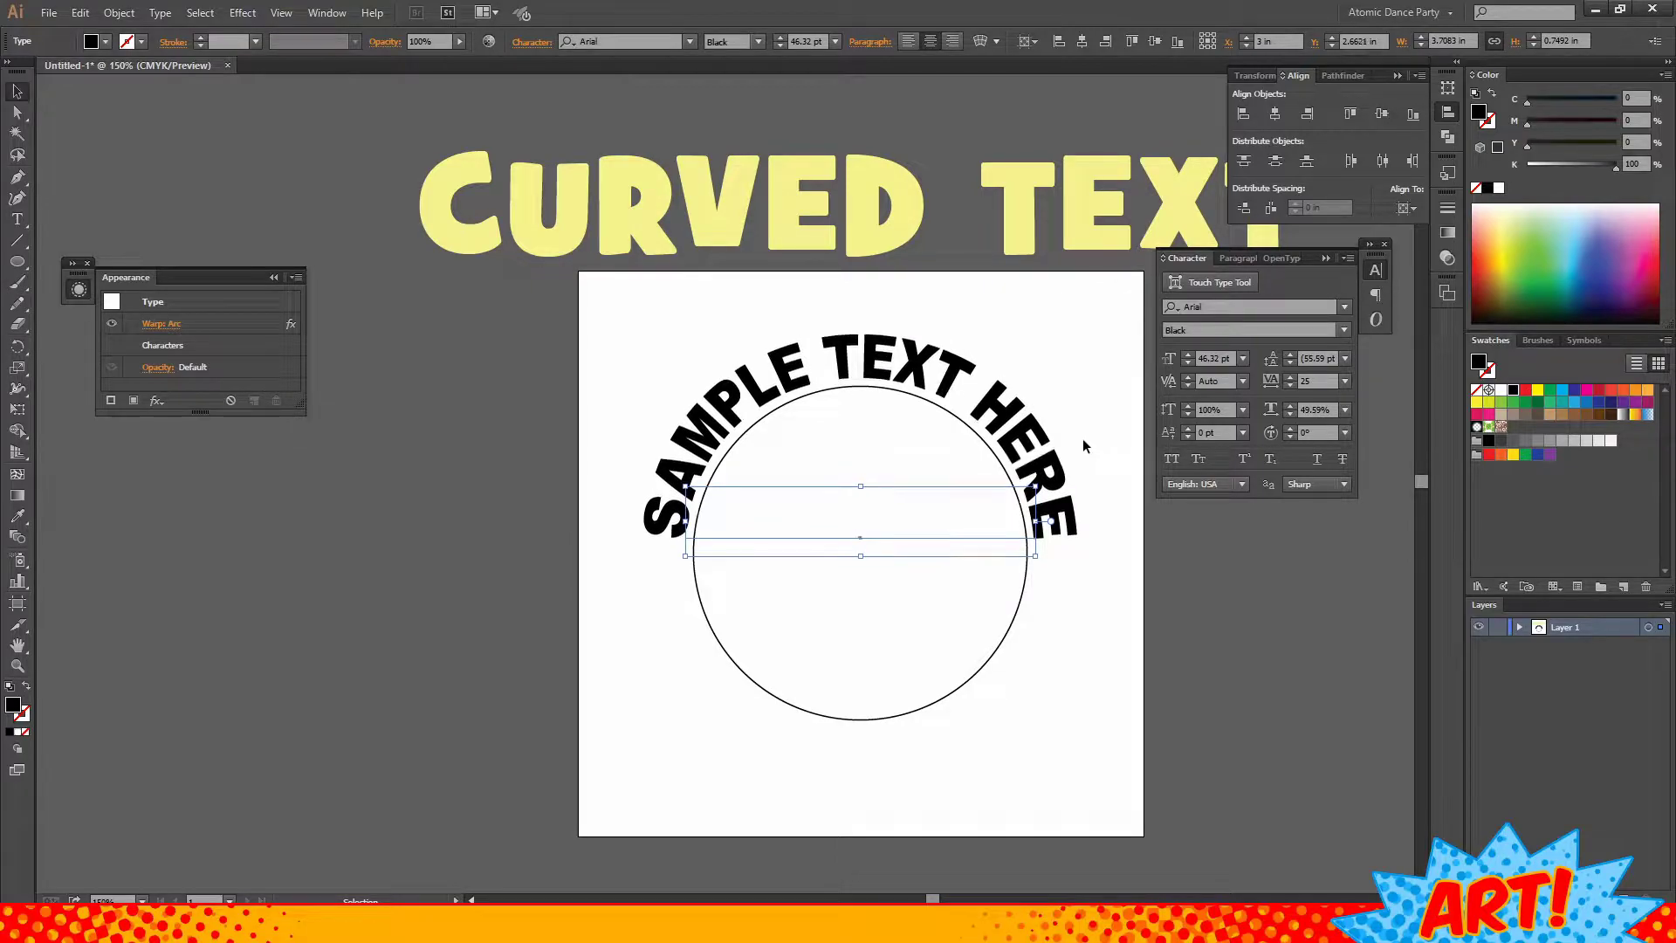
key(Up)
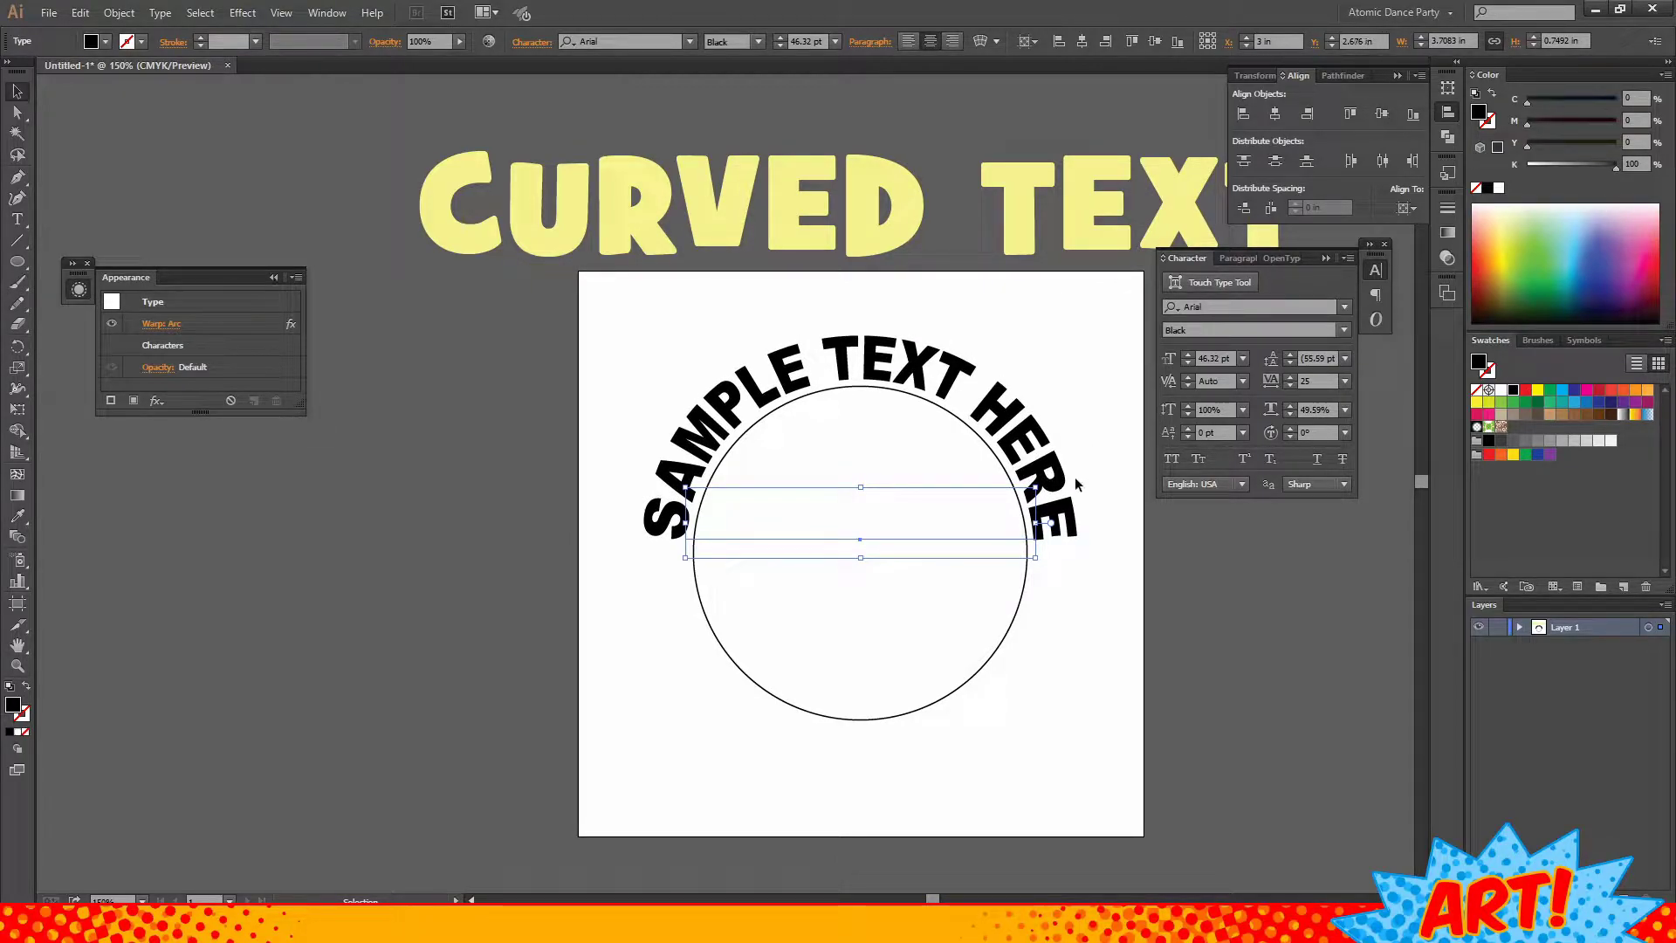
click(1064, 714)
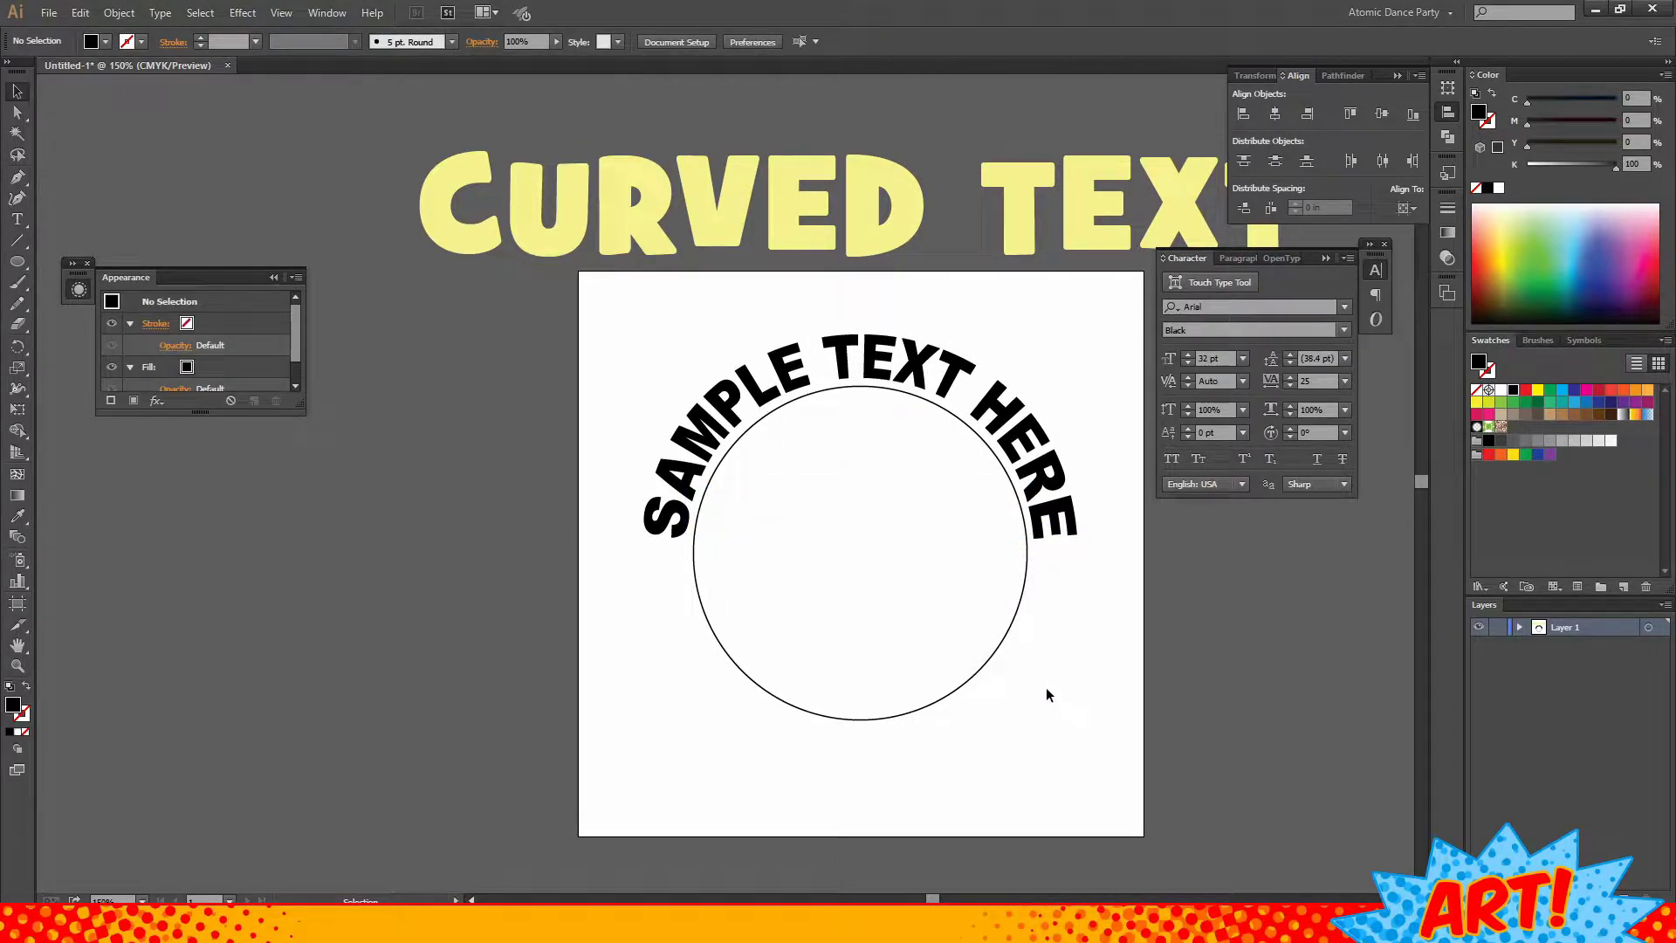
- Duplicate the arched text straight downward and set the copy's Arc warp bend to -95% so it curves under the circle
click(1062, 478)
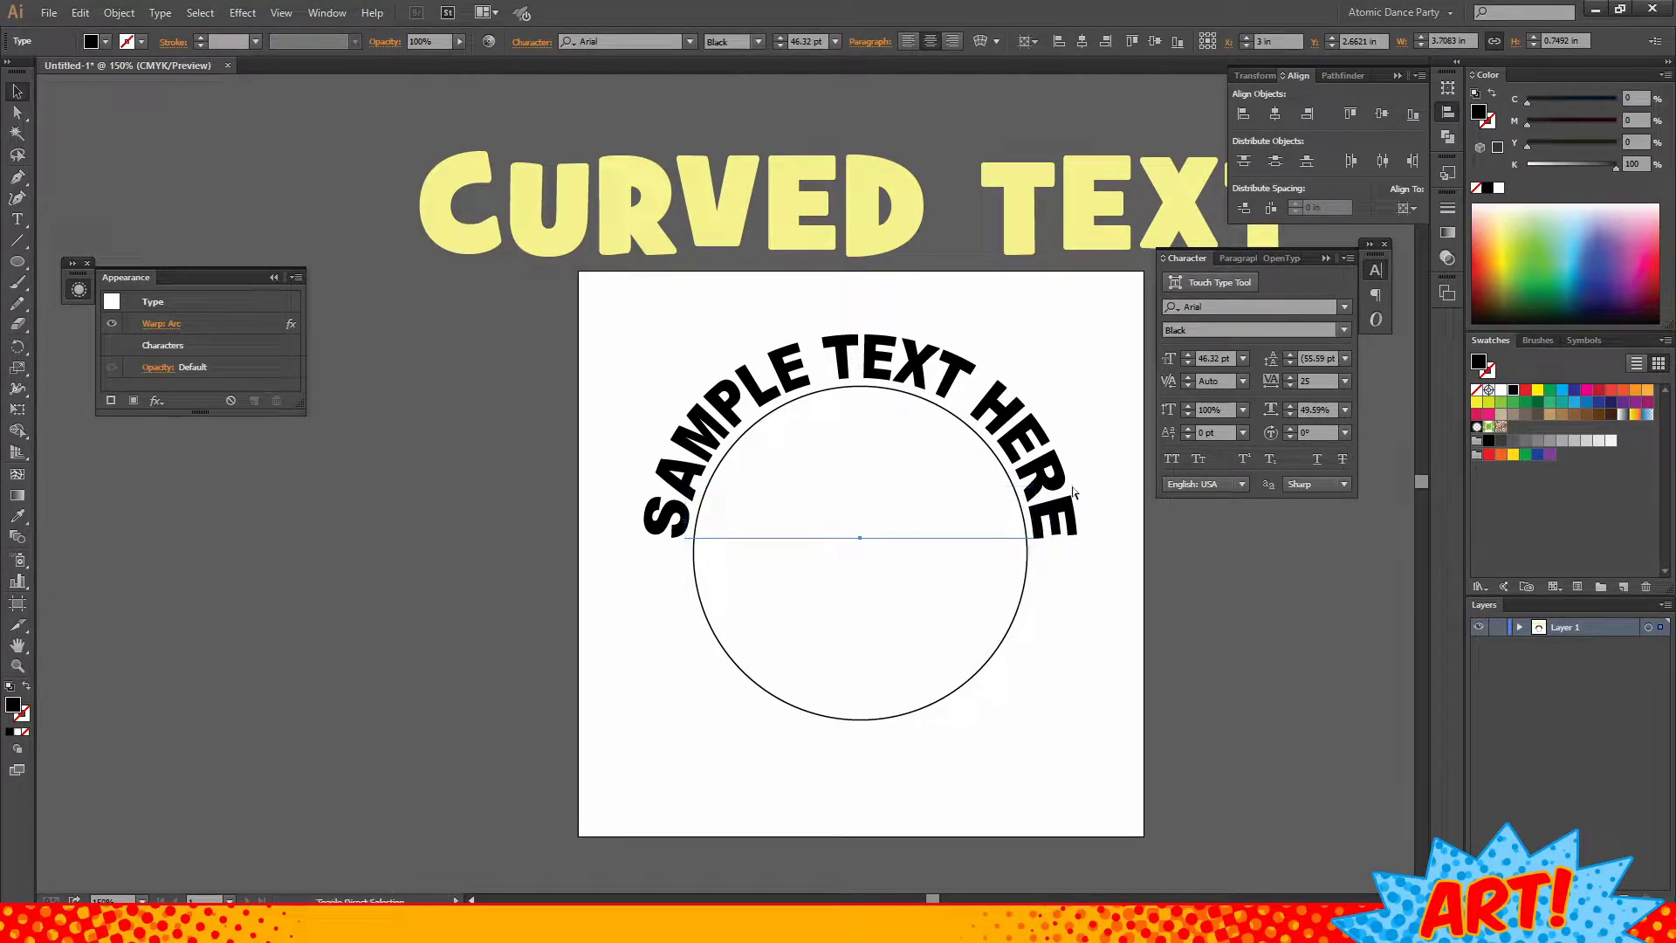
drag(974, 515, 965, 589)
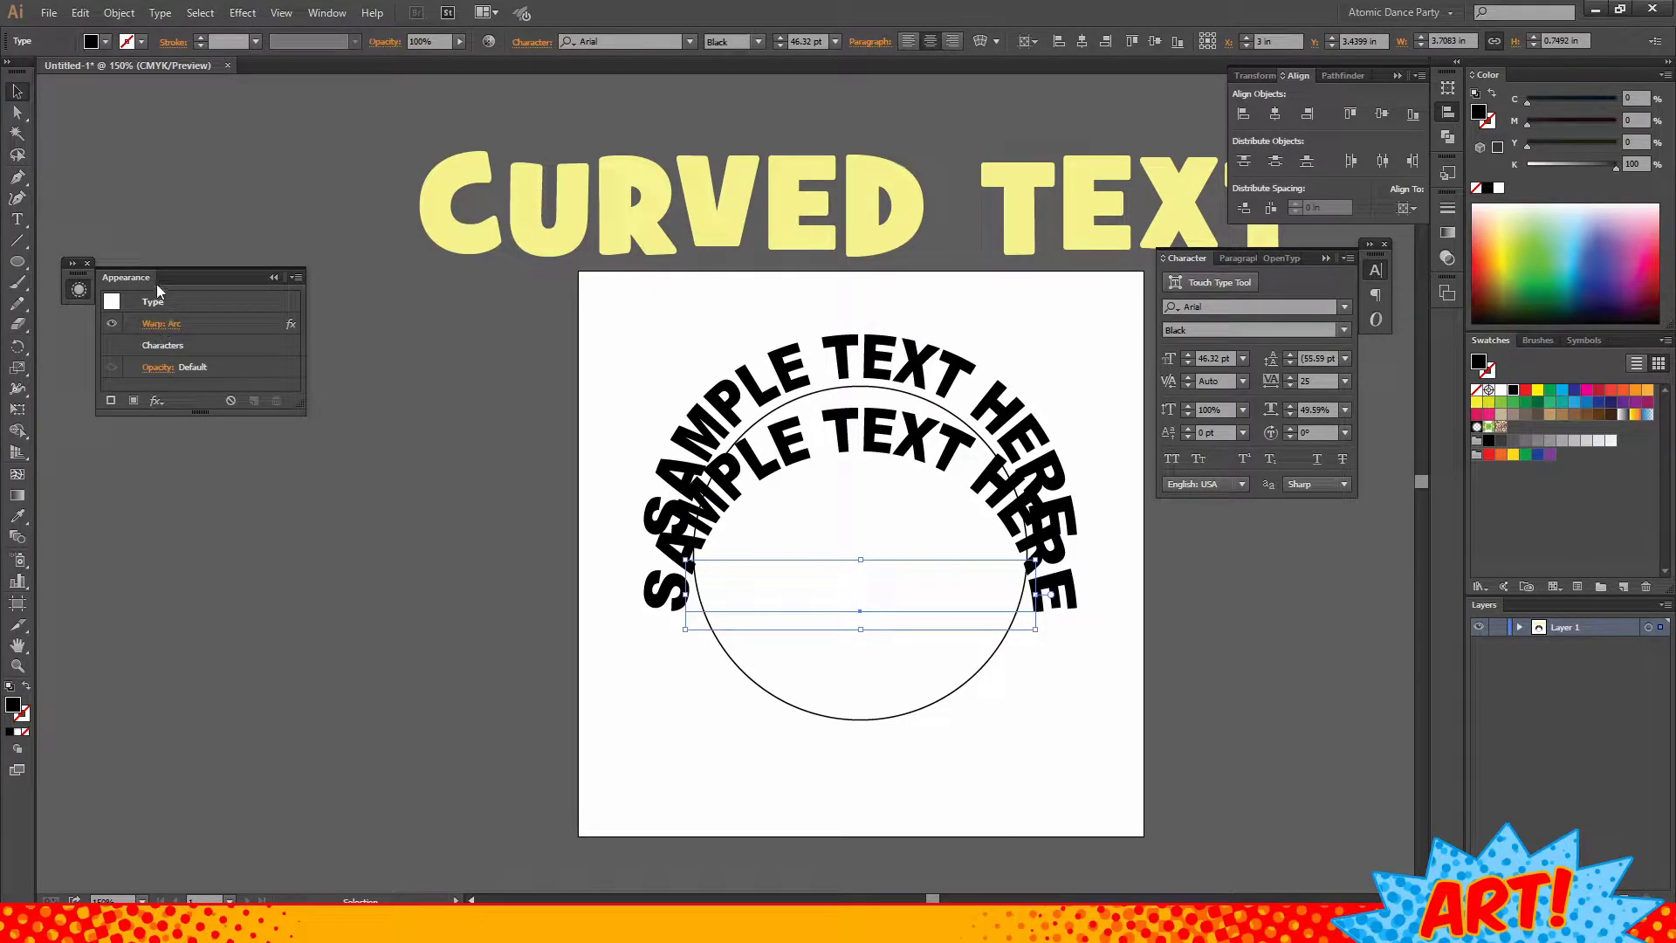
click(162, 325)
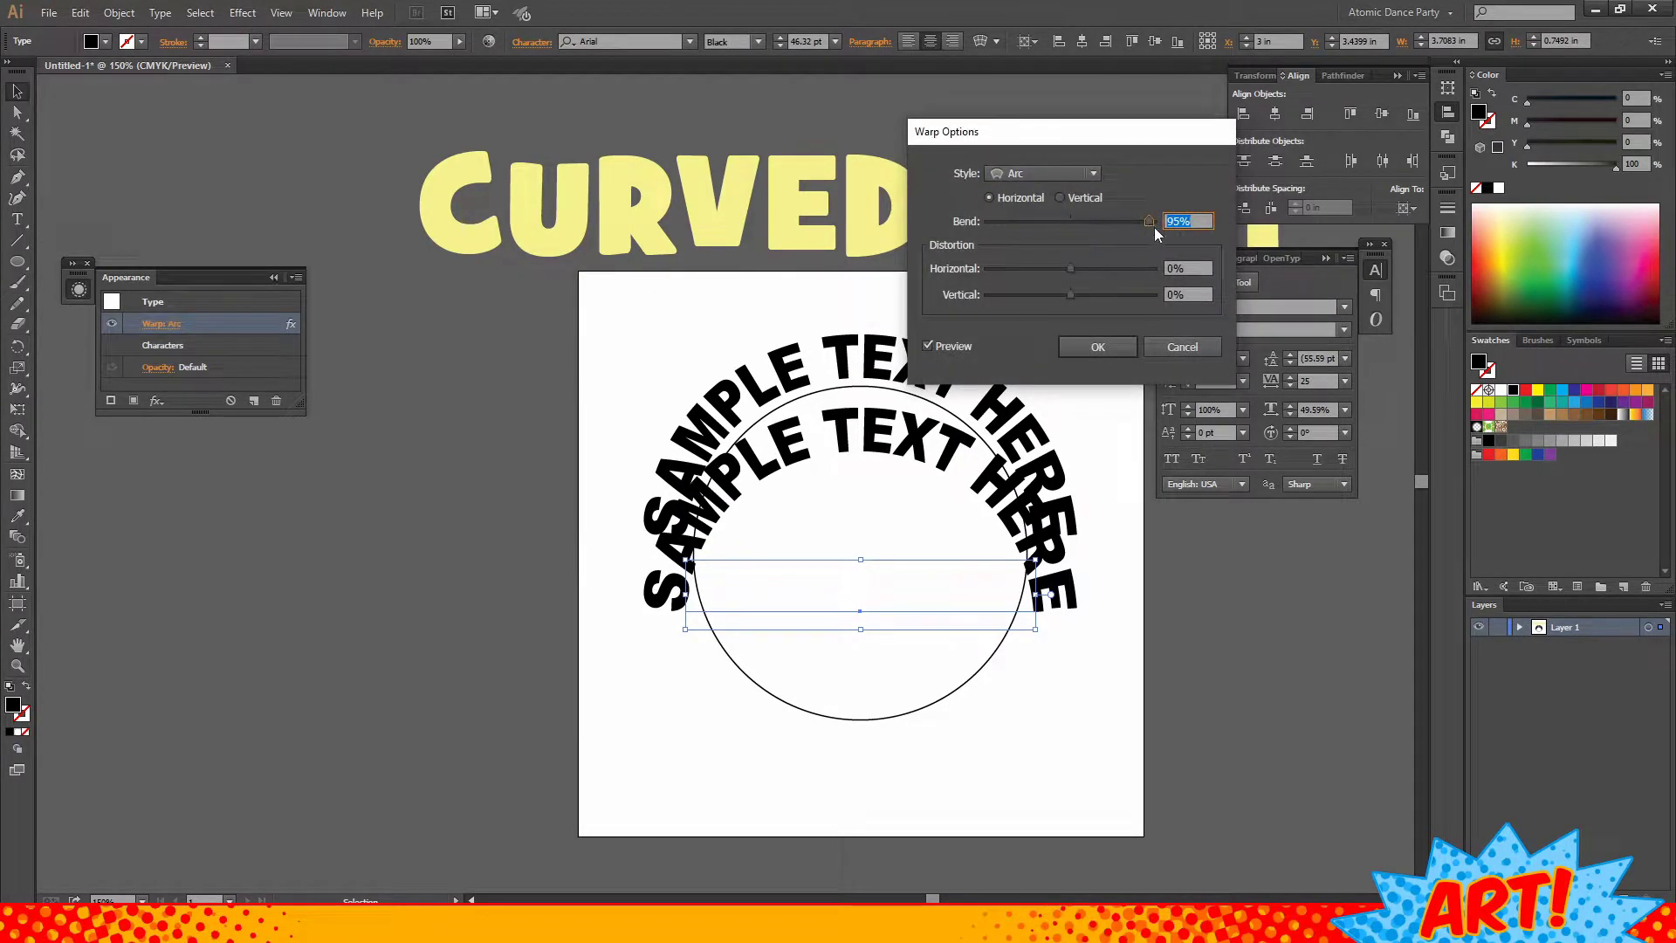
drag(1150, 222, 998, 238)
click(1202, 221)
key(Down)
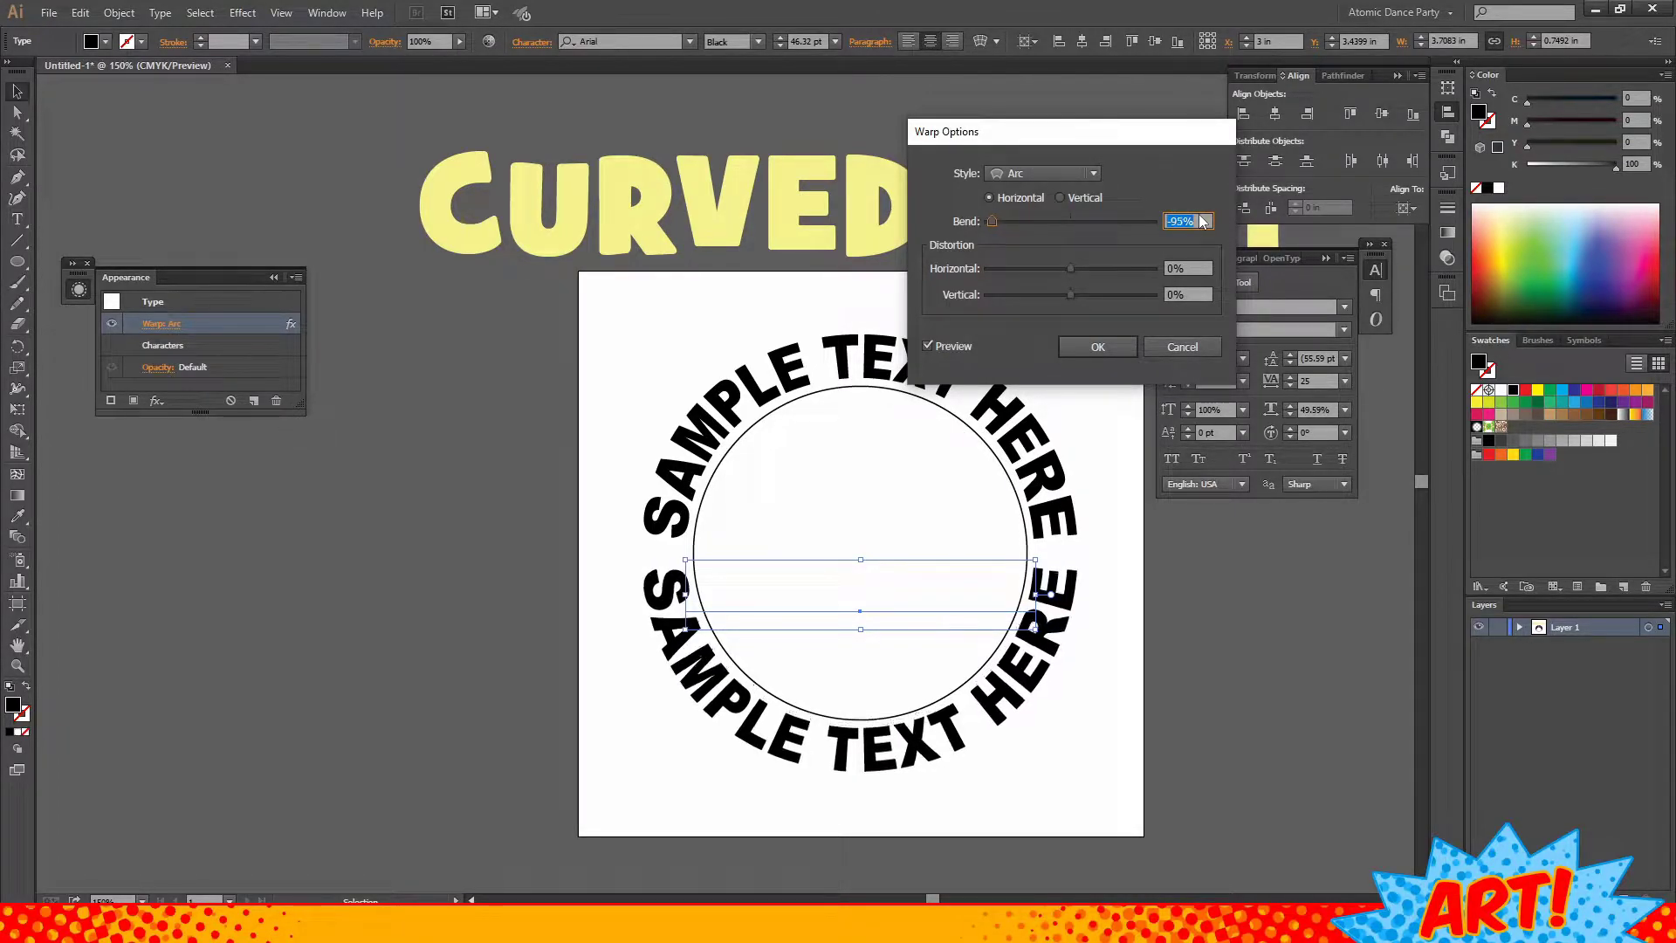
click(1131, 348)
- Nudge the lower curved text slightly down, away from the circle's bottom edge, and deselect it
double_click(1045, 664)
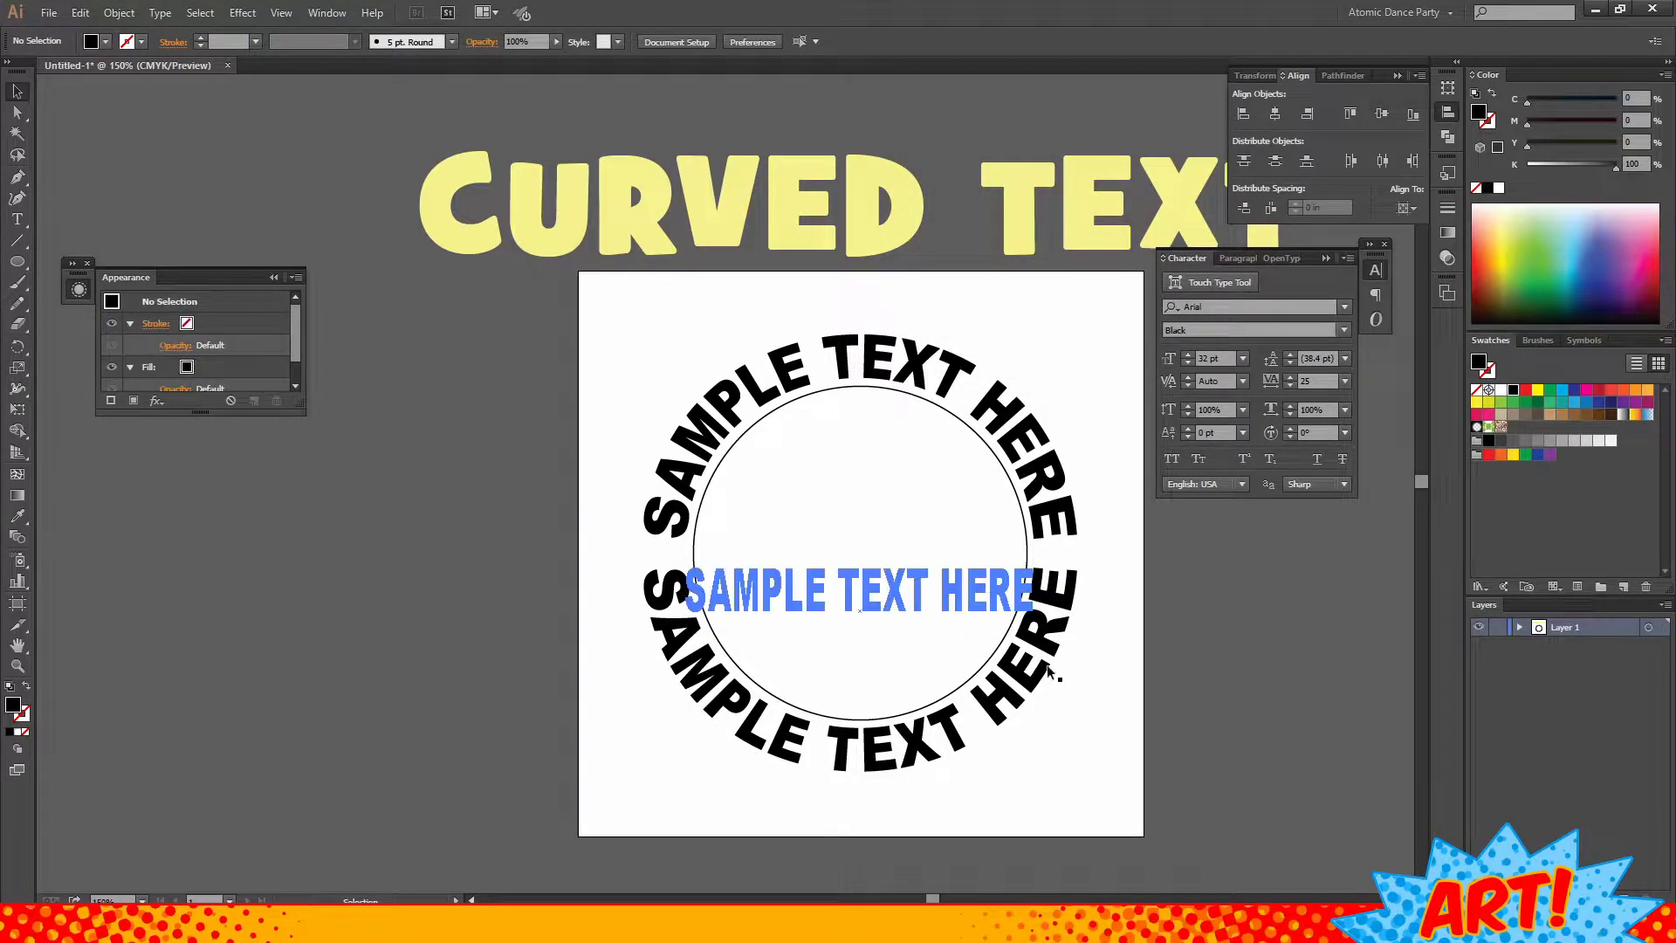
key(Escape)
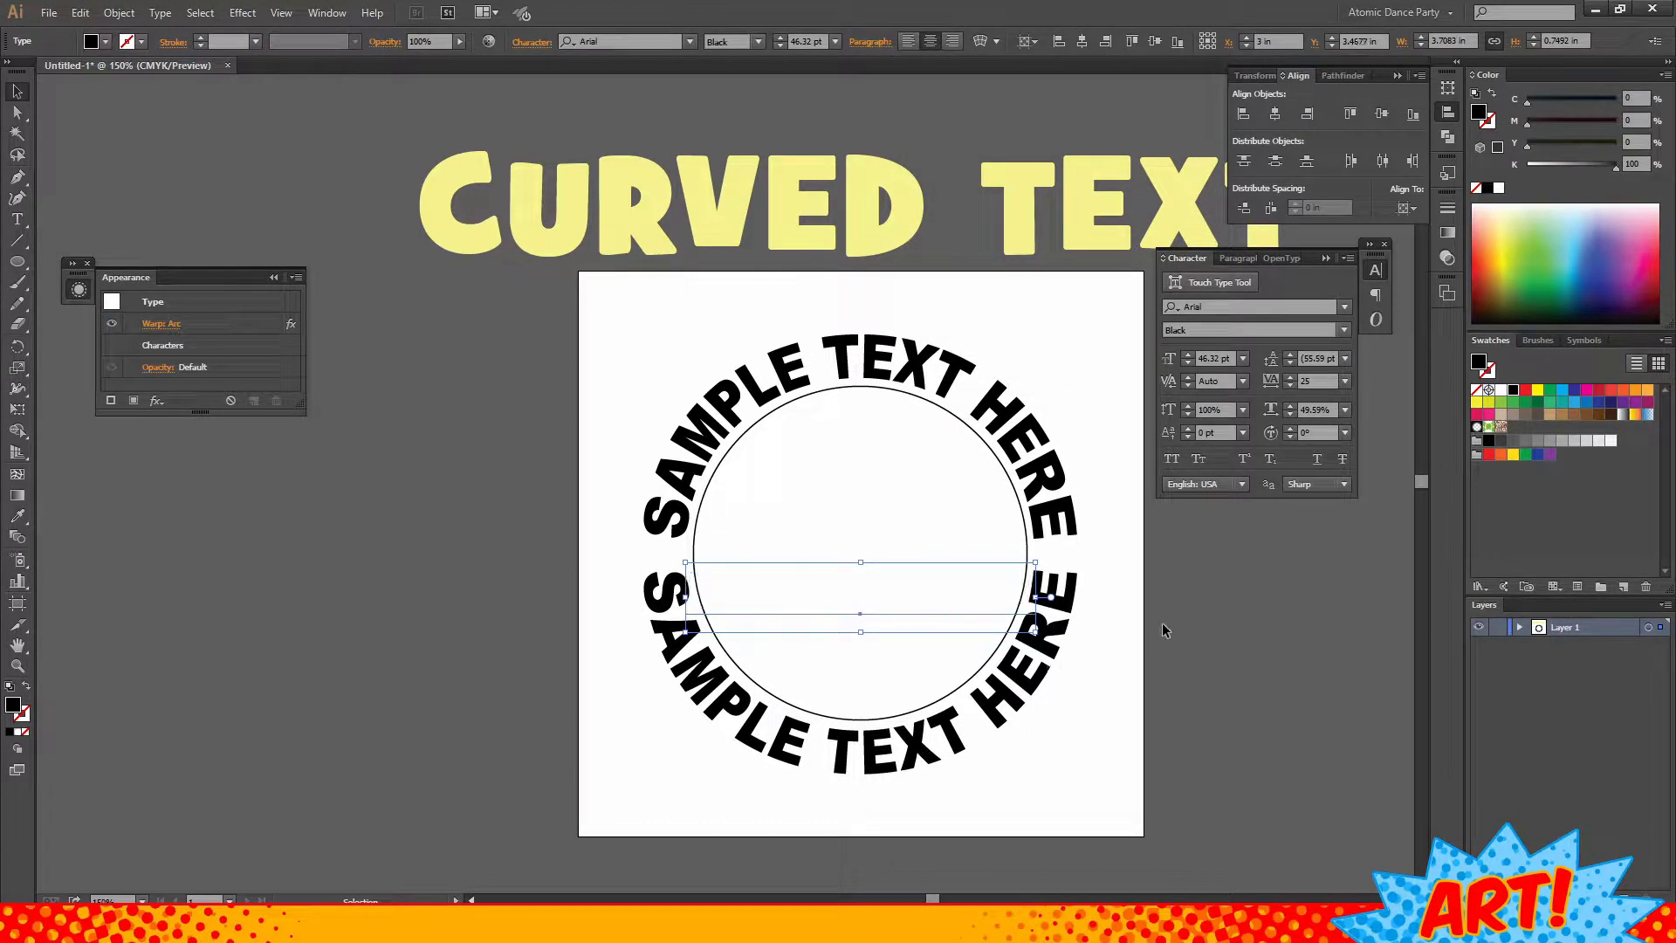
click(1161, 621)
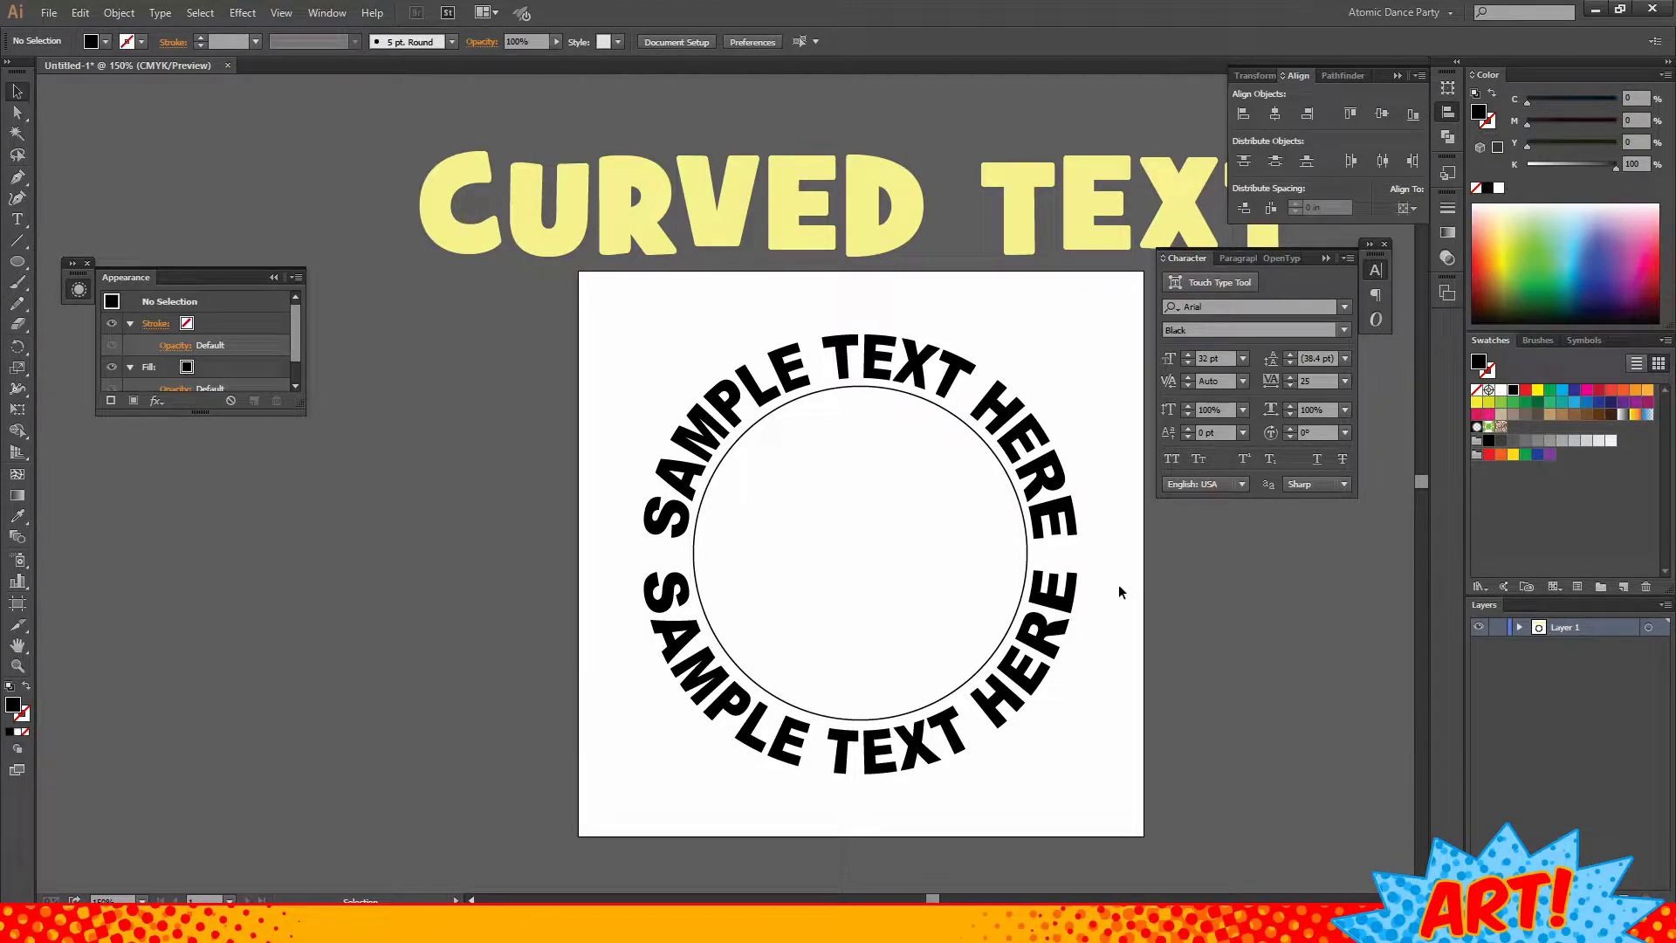
- Replace the wording of the upper arched text with TEXT and try enlarging it to fit the circle
double_click(977, 542)
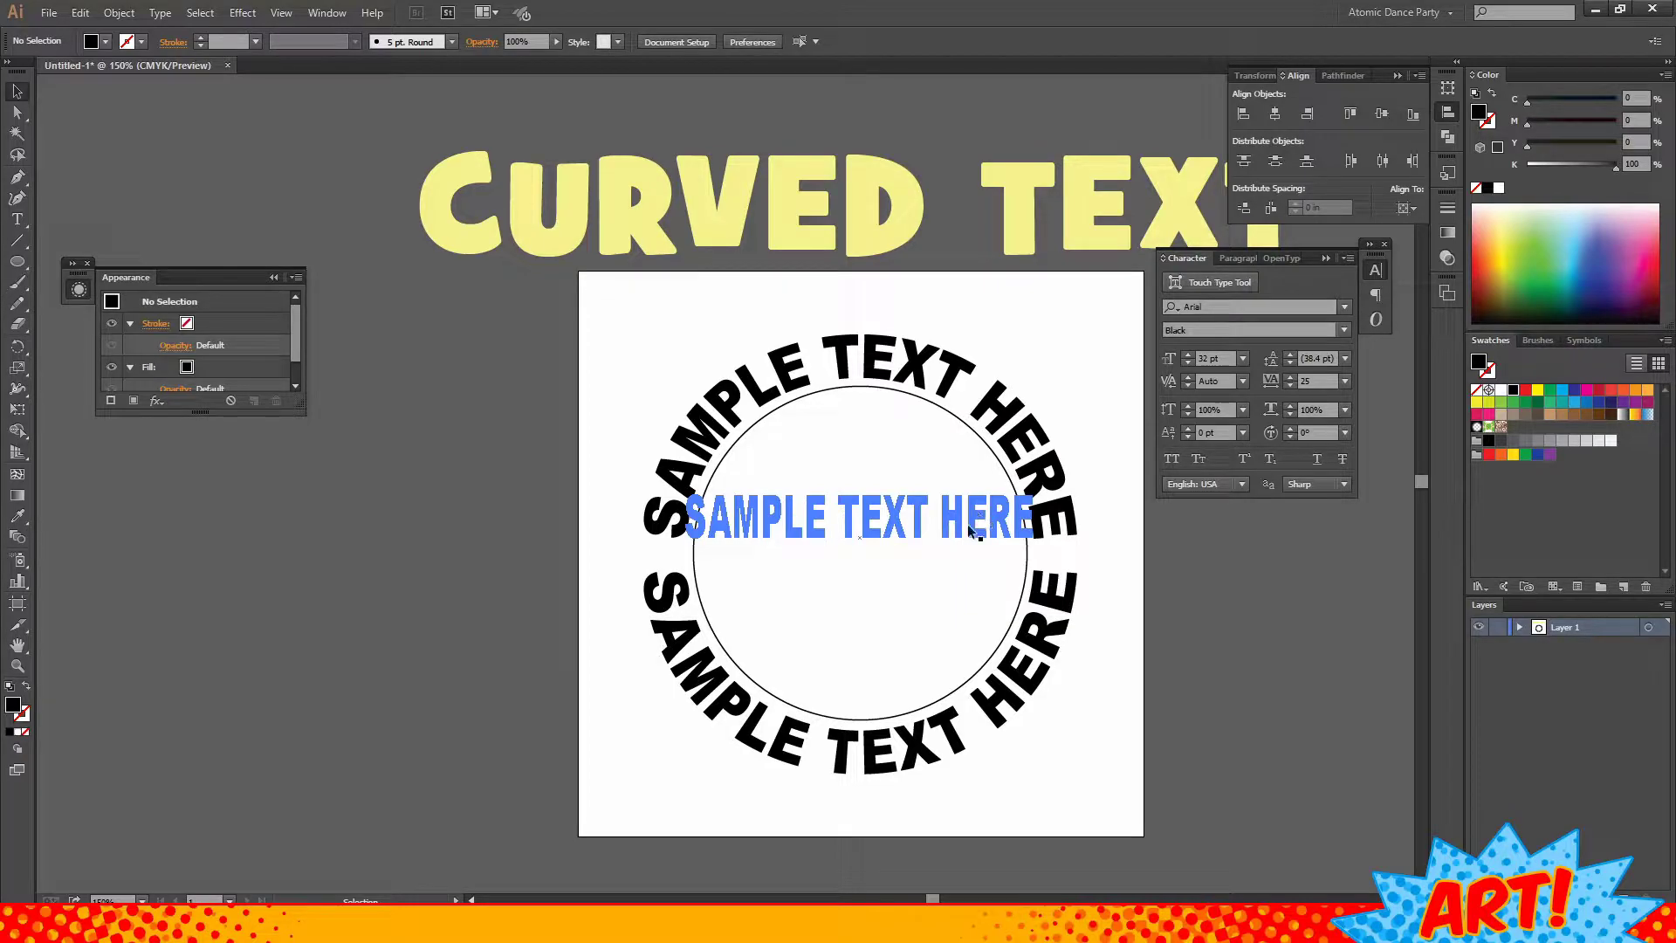
key(Escape)
click(17, 219)
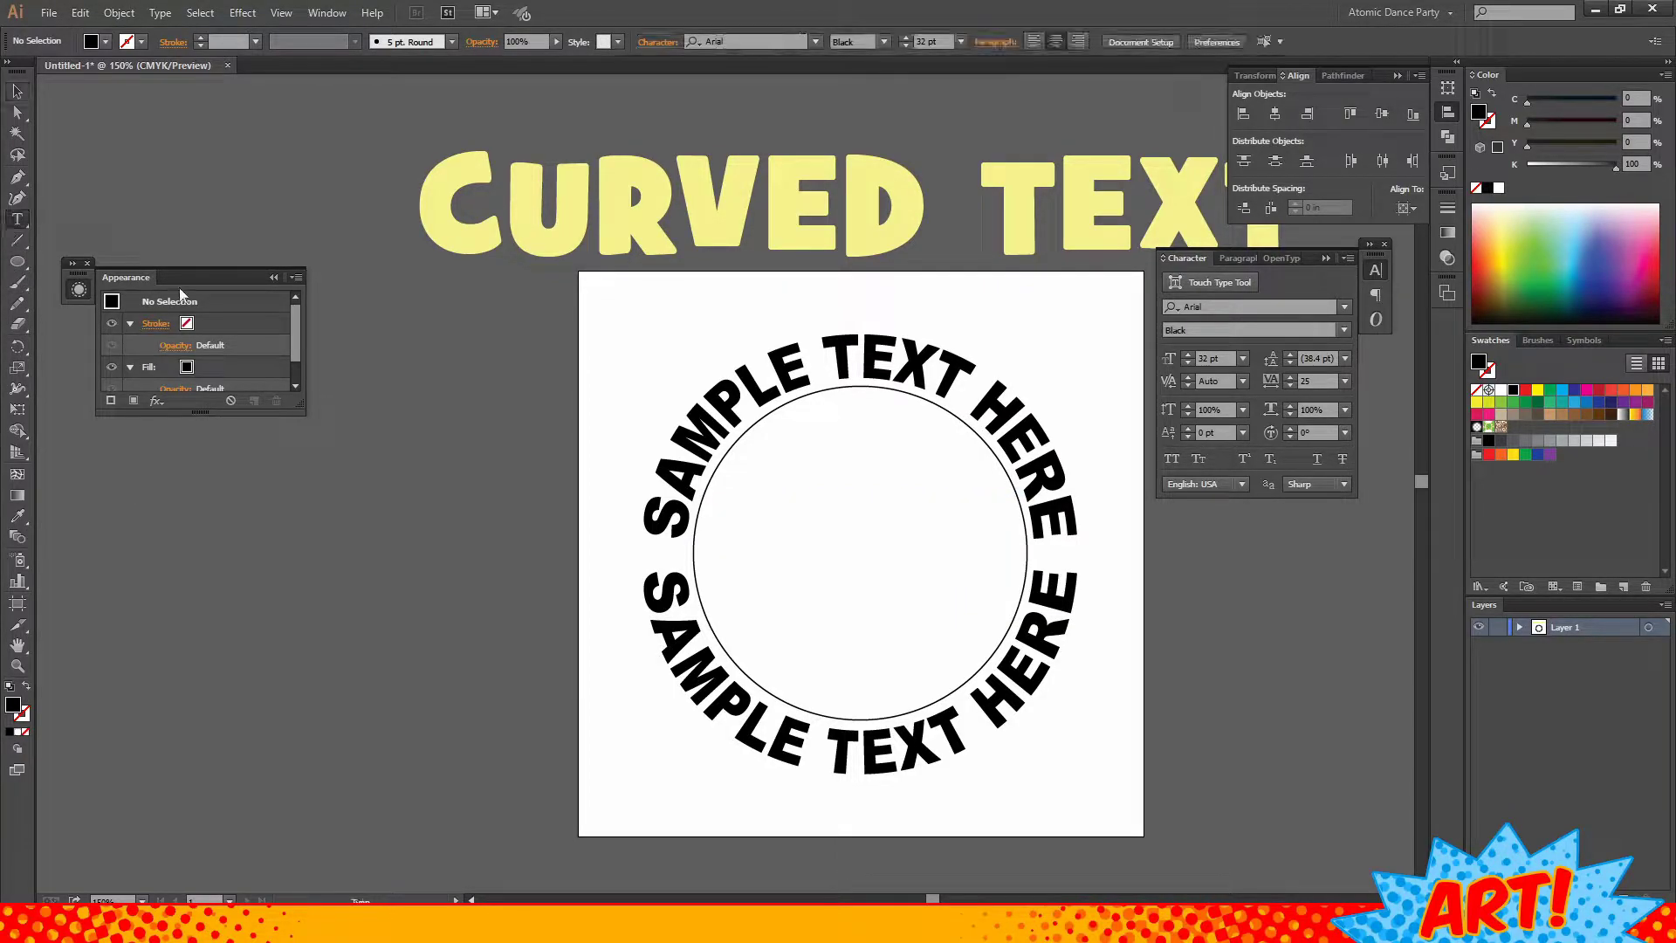
click(851, 480)
triple_click(860, 524)
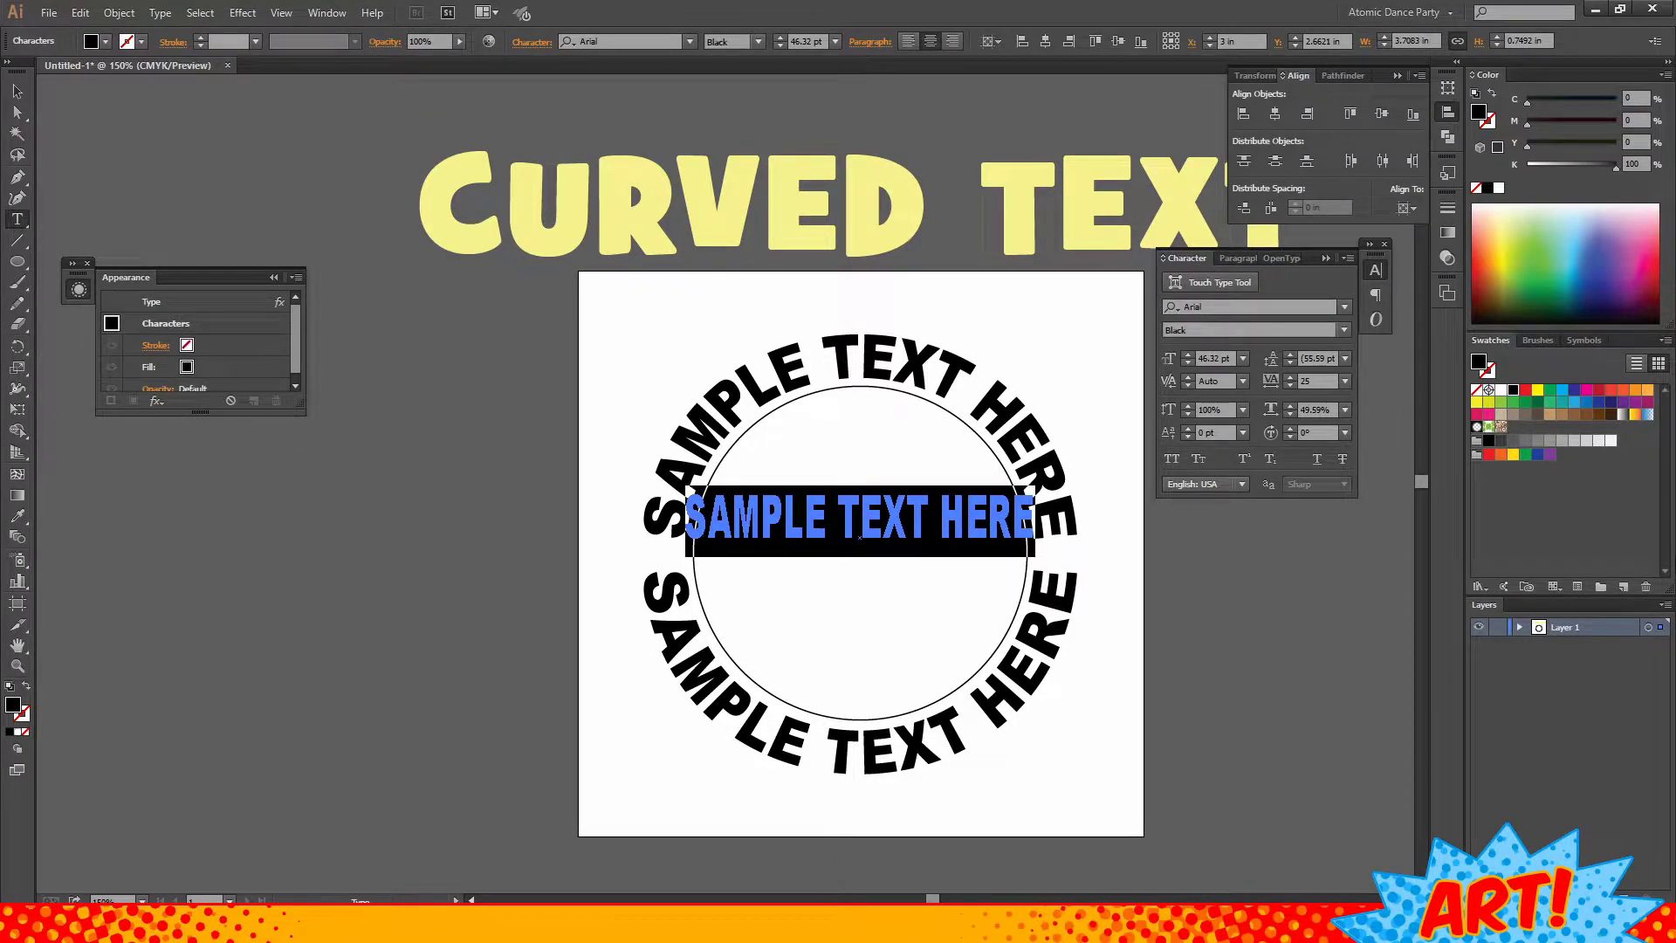
text(TEXT)
key(Escape)
click(894, 515)
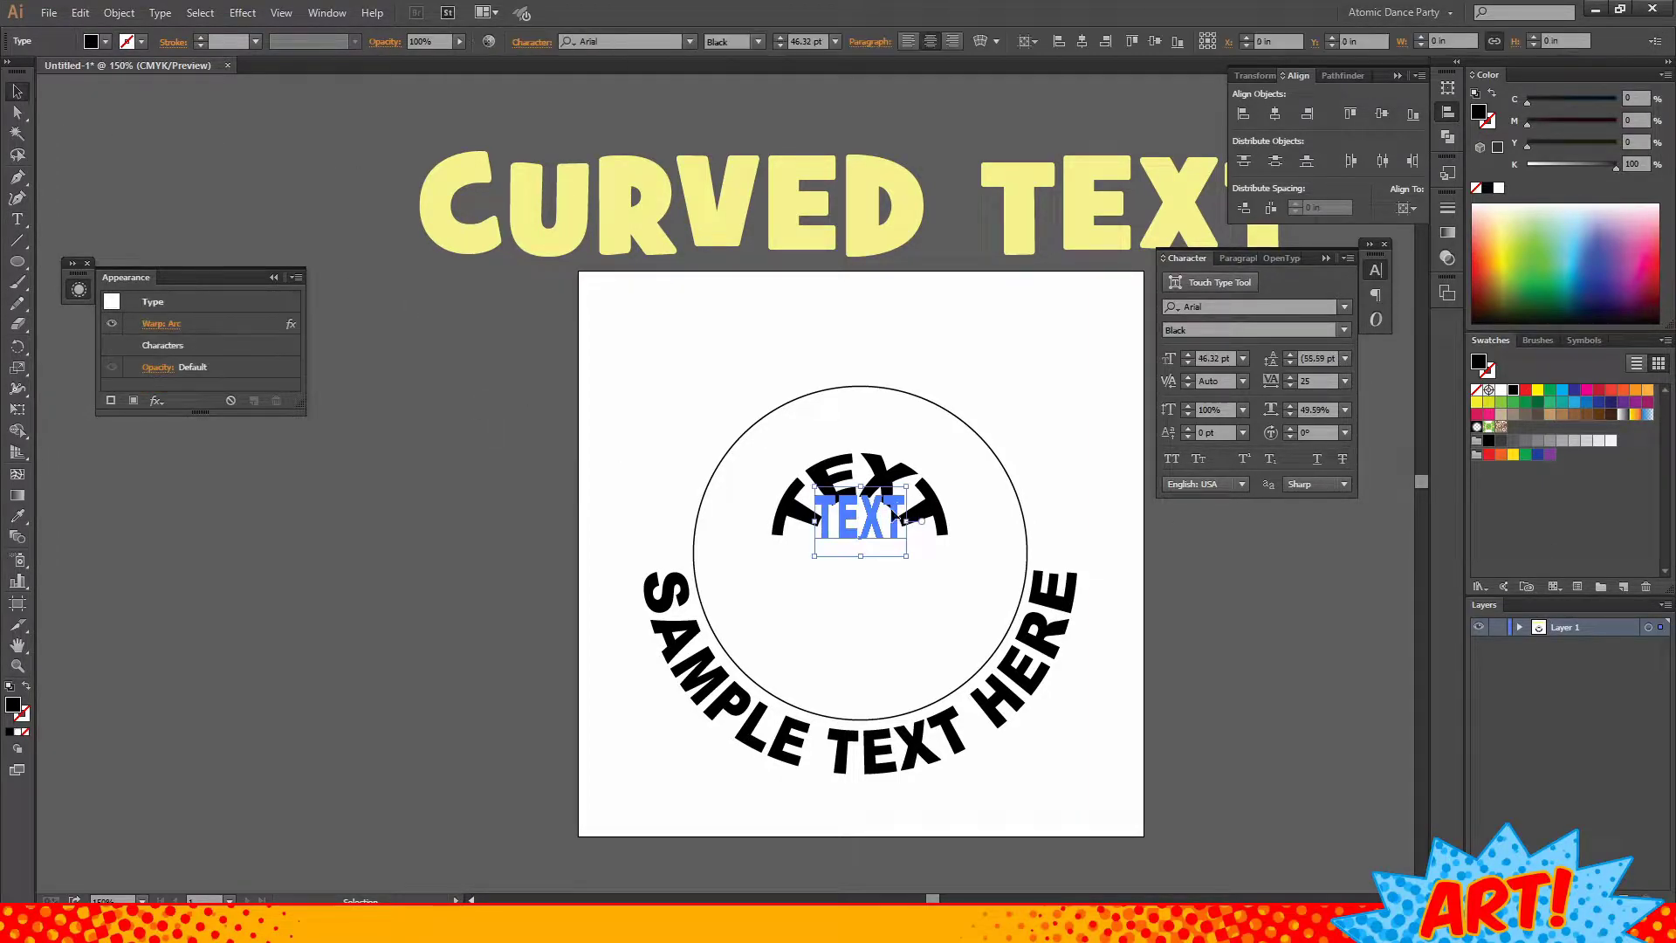
drag(908, 487, 1150, 417)
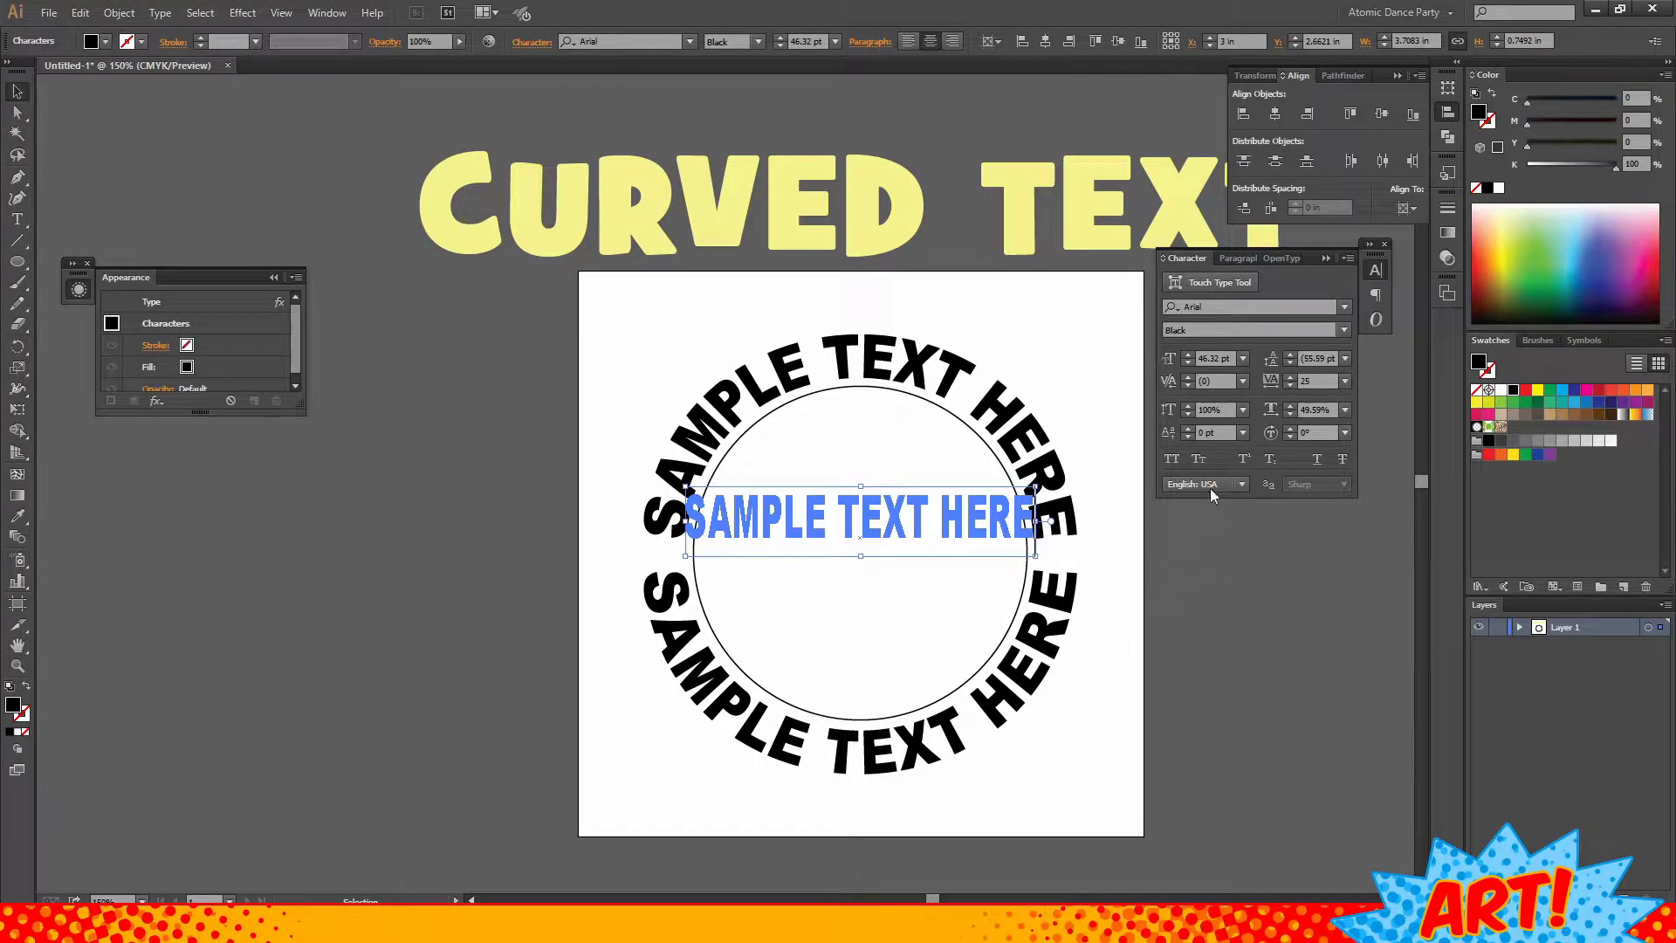
- Undo the wording and size changes of the upper text to restore SAMPLE TEXT HERE
key(Delete)
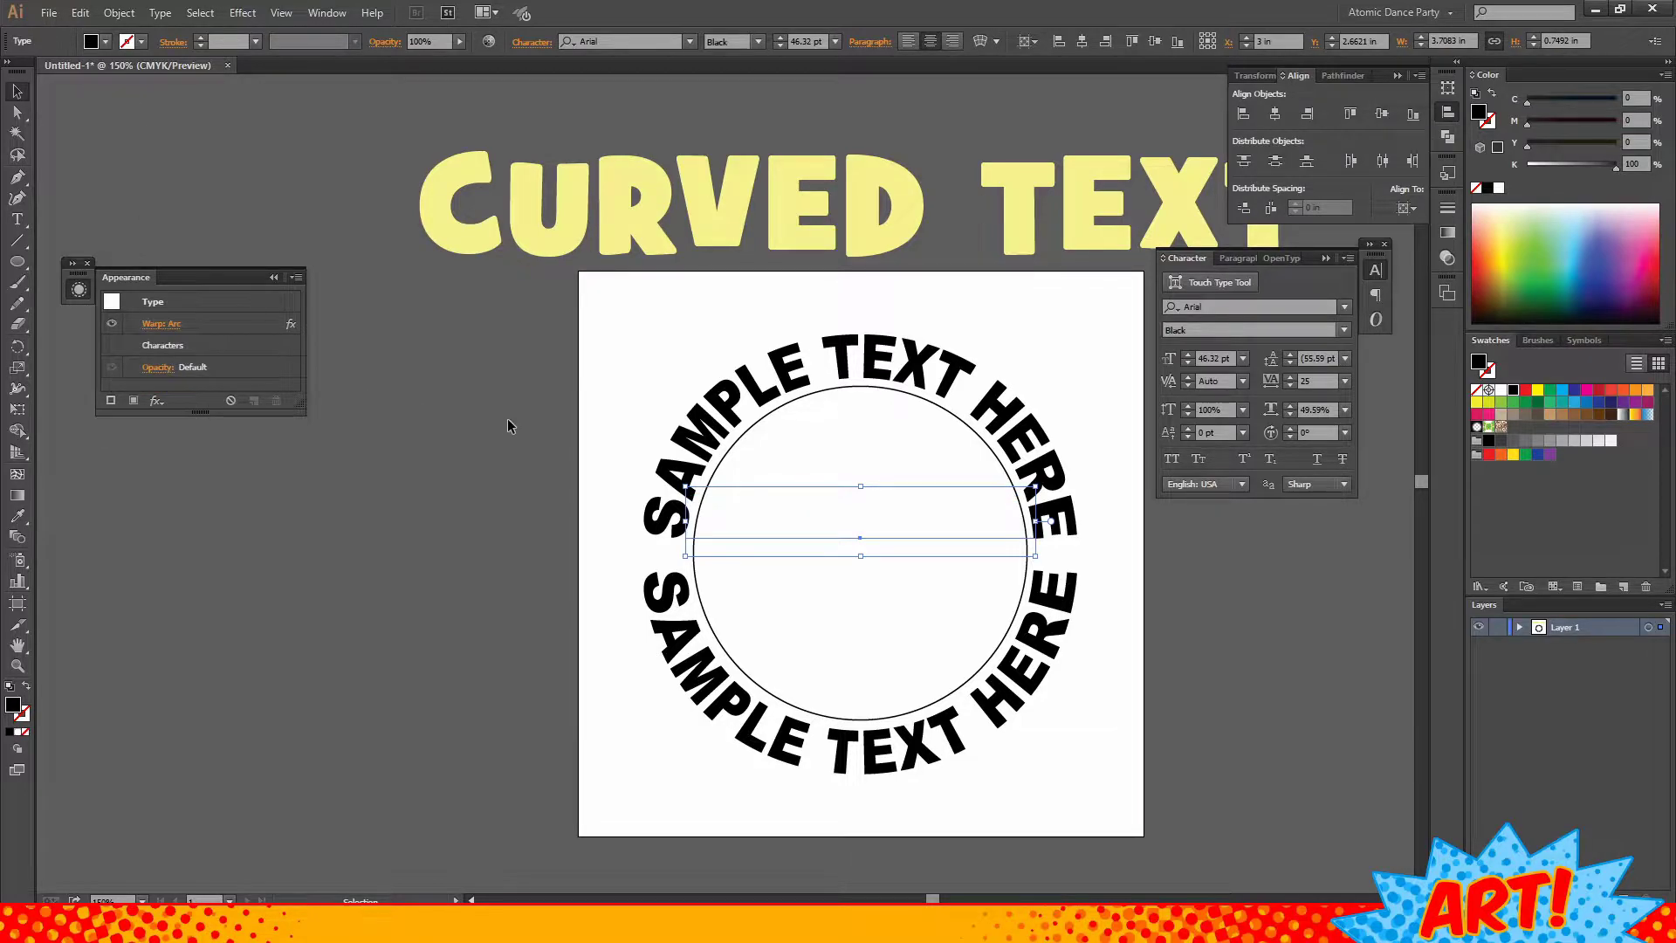
click(553, 469)
key(ctrl+z)
key(ctrl+z)
key(ctrl+z)
key(ctrl+z)
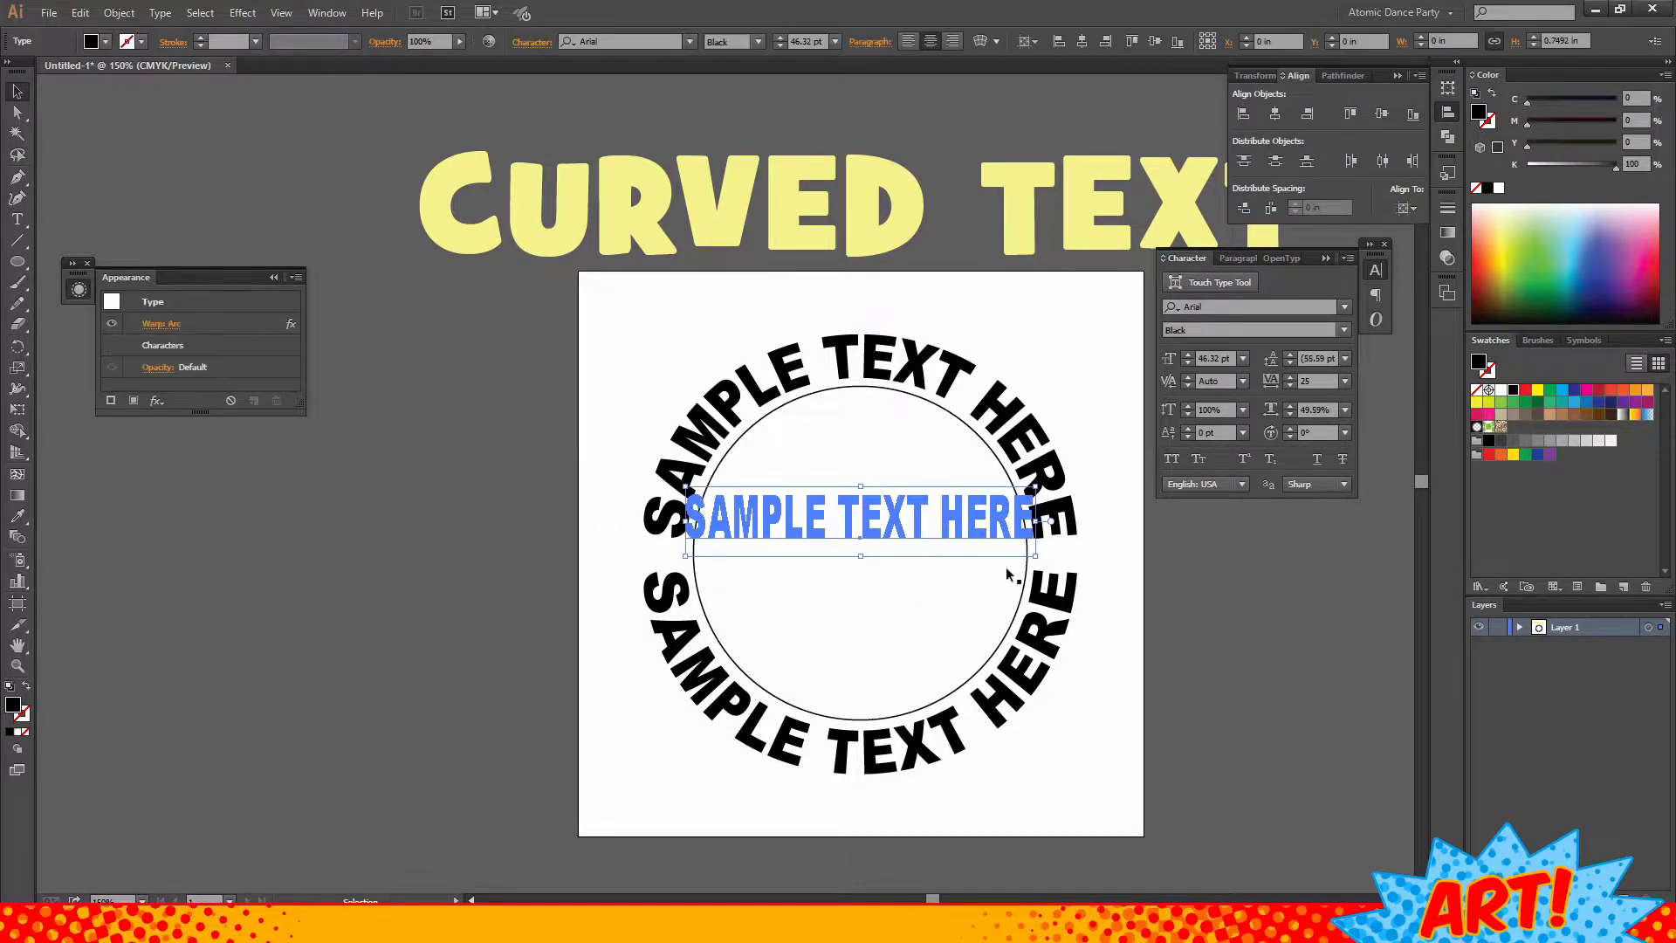
key(ctrl+shift+z)
key(ctrl+z)
key(ctrl+shift+z)
key(ctrl+z)
key(ctrl+shift+z)
key(ctrl+z)
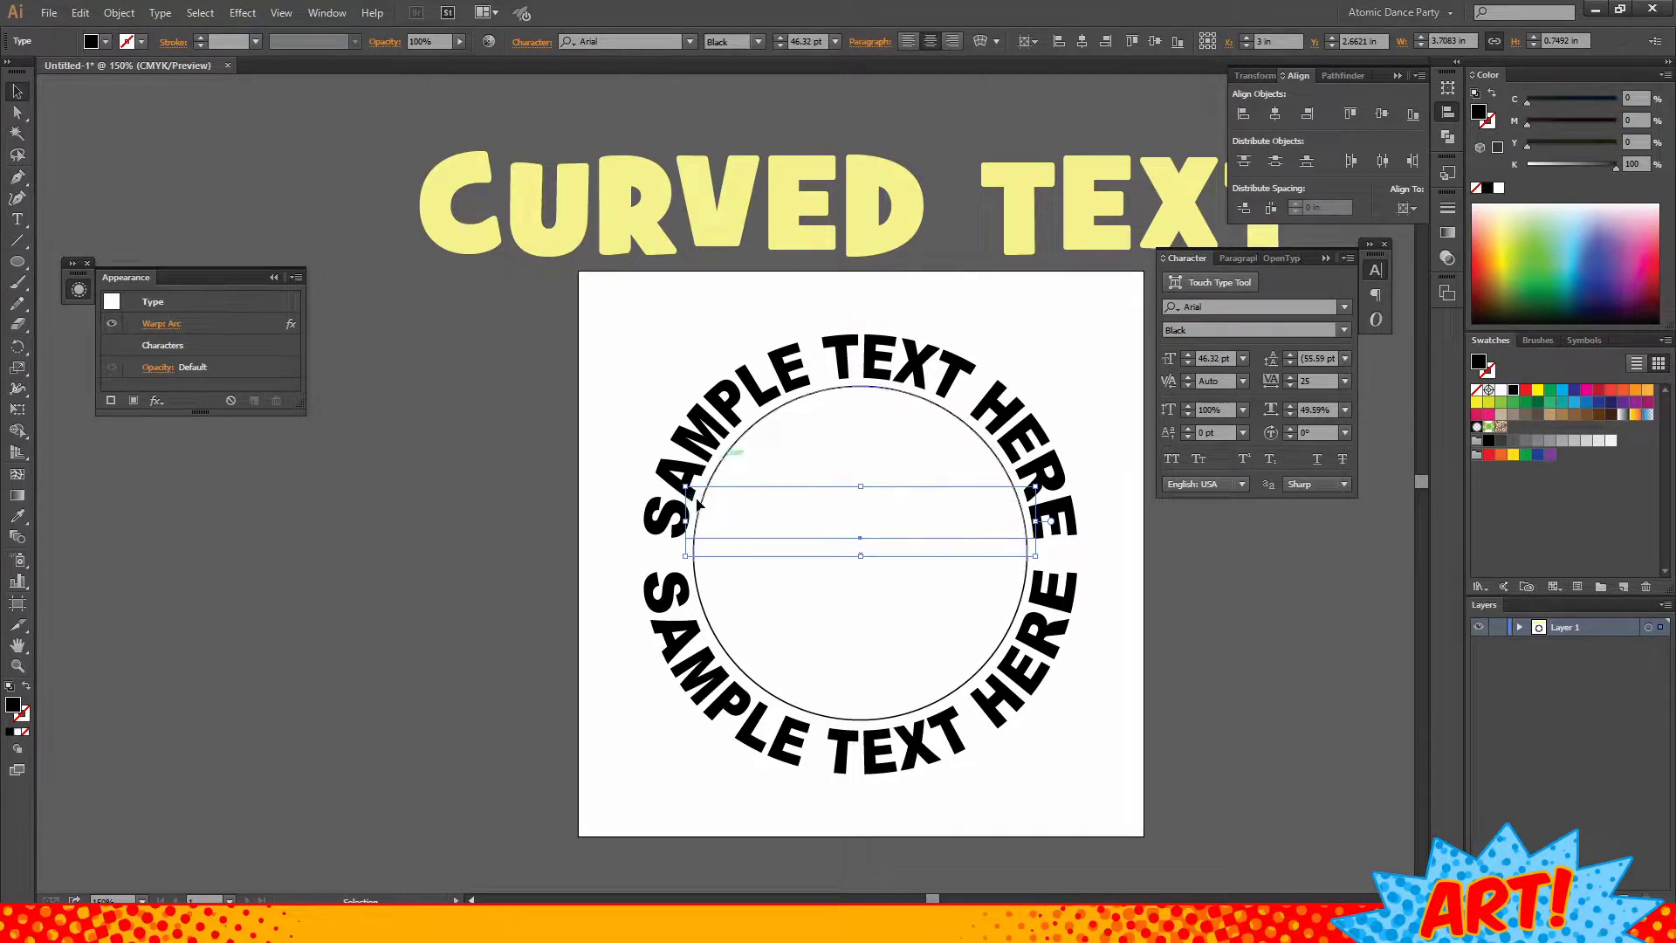
key(ctrl+shift+z)
key(ctrl+z)
- Preview a 65% horizontal distortion in the upper text's Arc warp and reset it to 0%
click(164, 323)
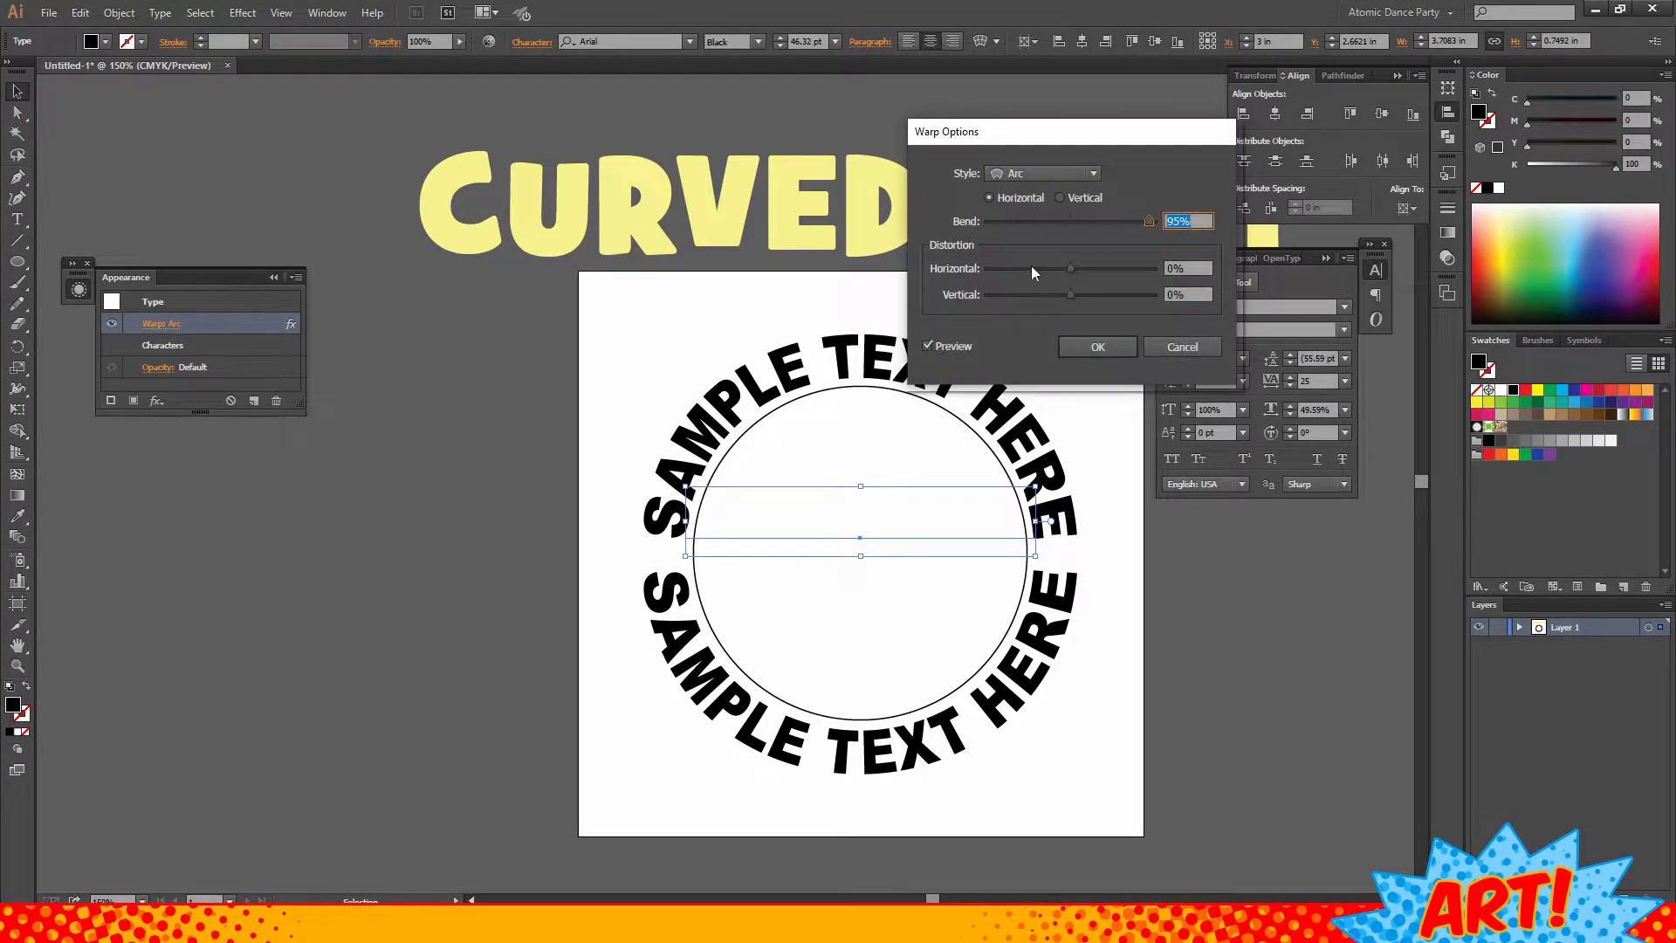
drag(1073, 267, 1124, 270)
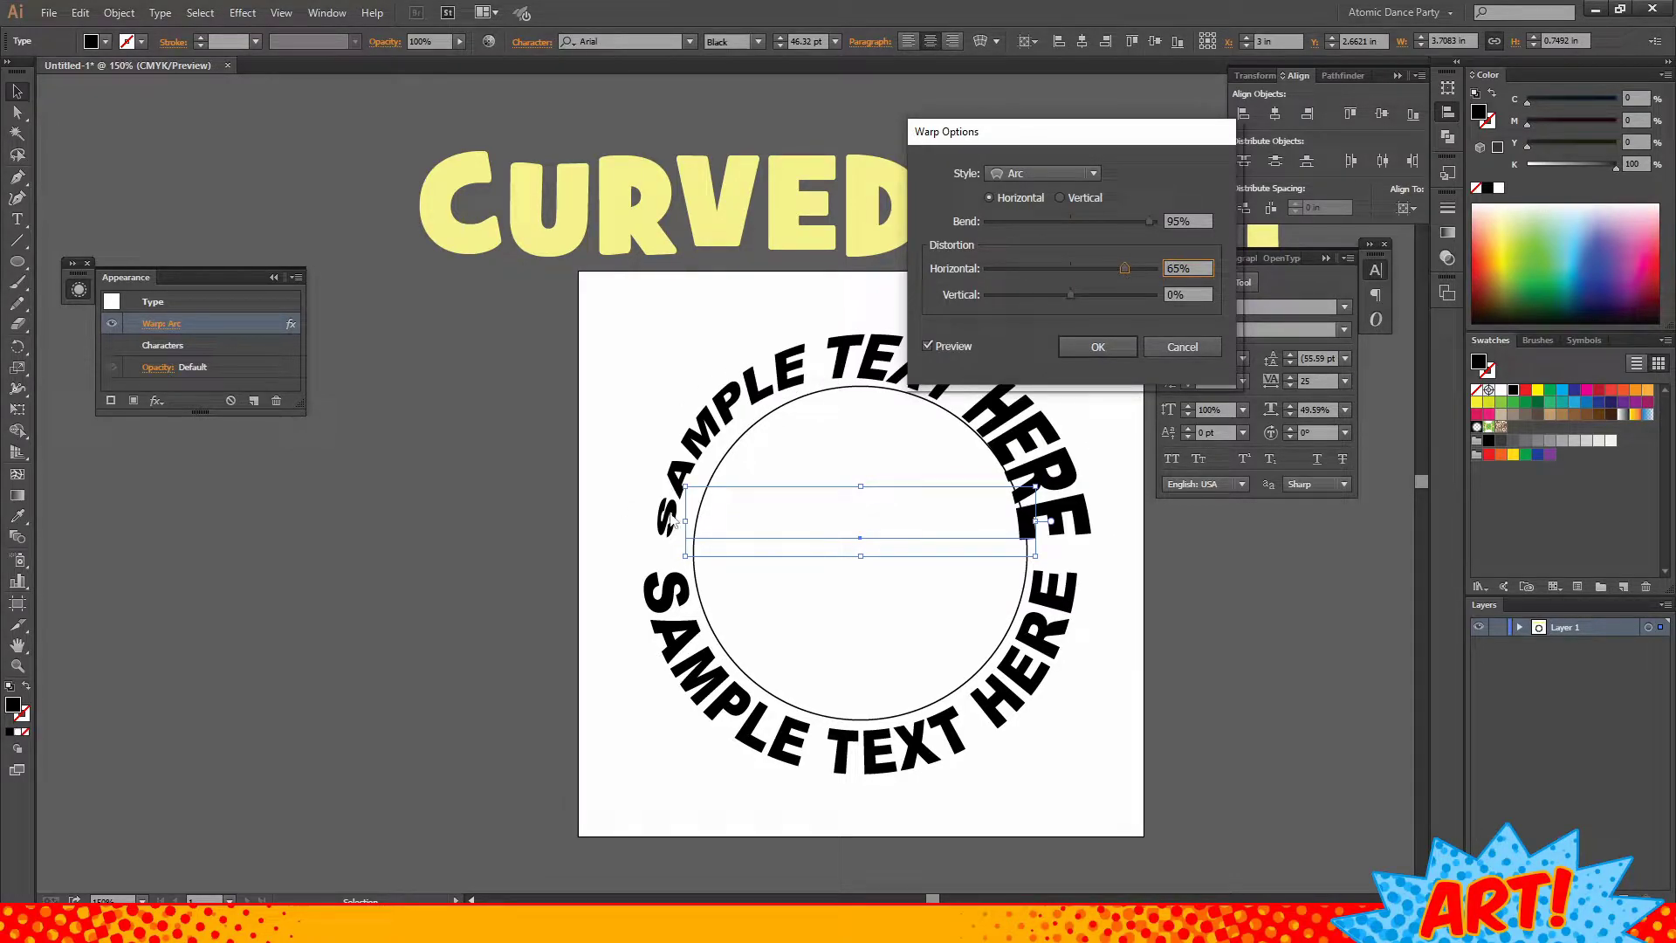
drag(1124, 269, 1071, 277)
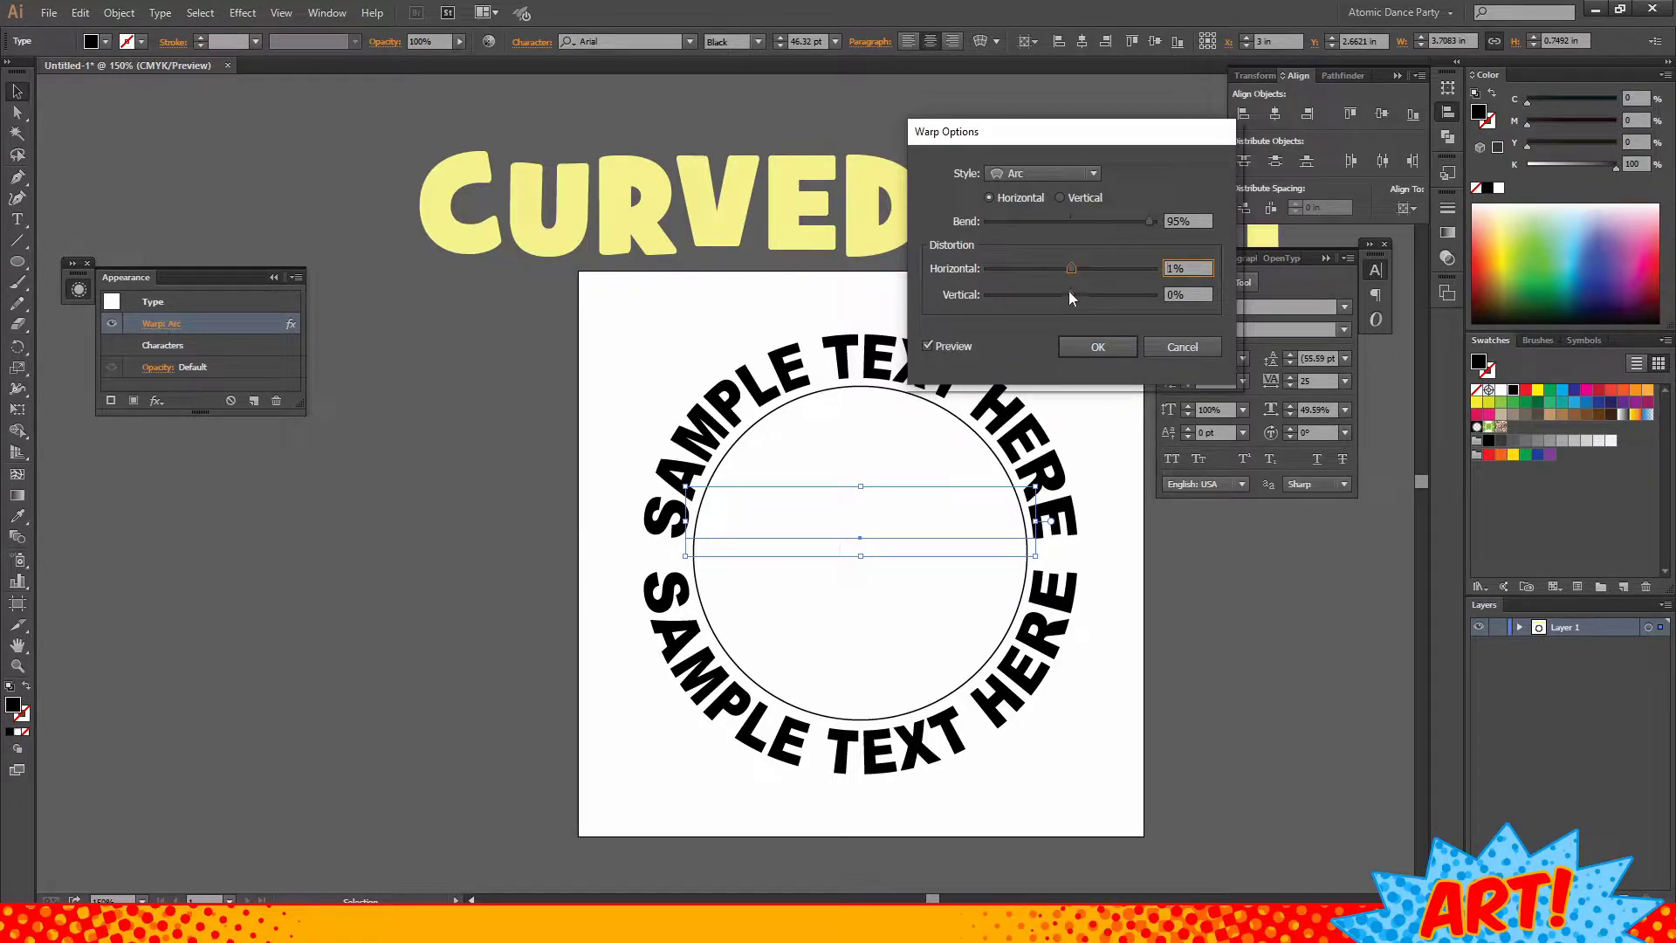
key(Down)
- Preview vertical distortions of 21% and -12% in the upper text's Arc warp, and confirm the warp with the vertical distortion reset to 0%
click(1072, 295)
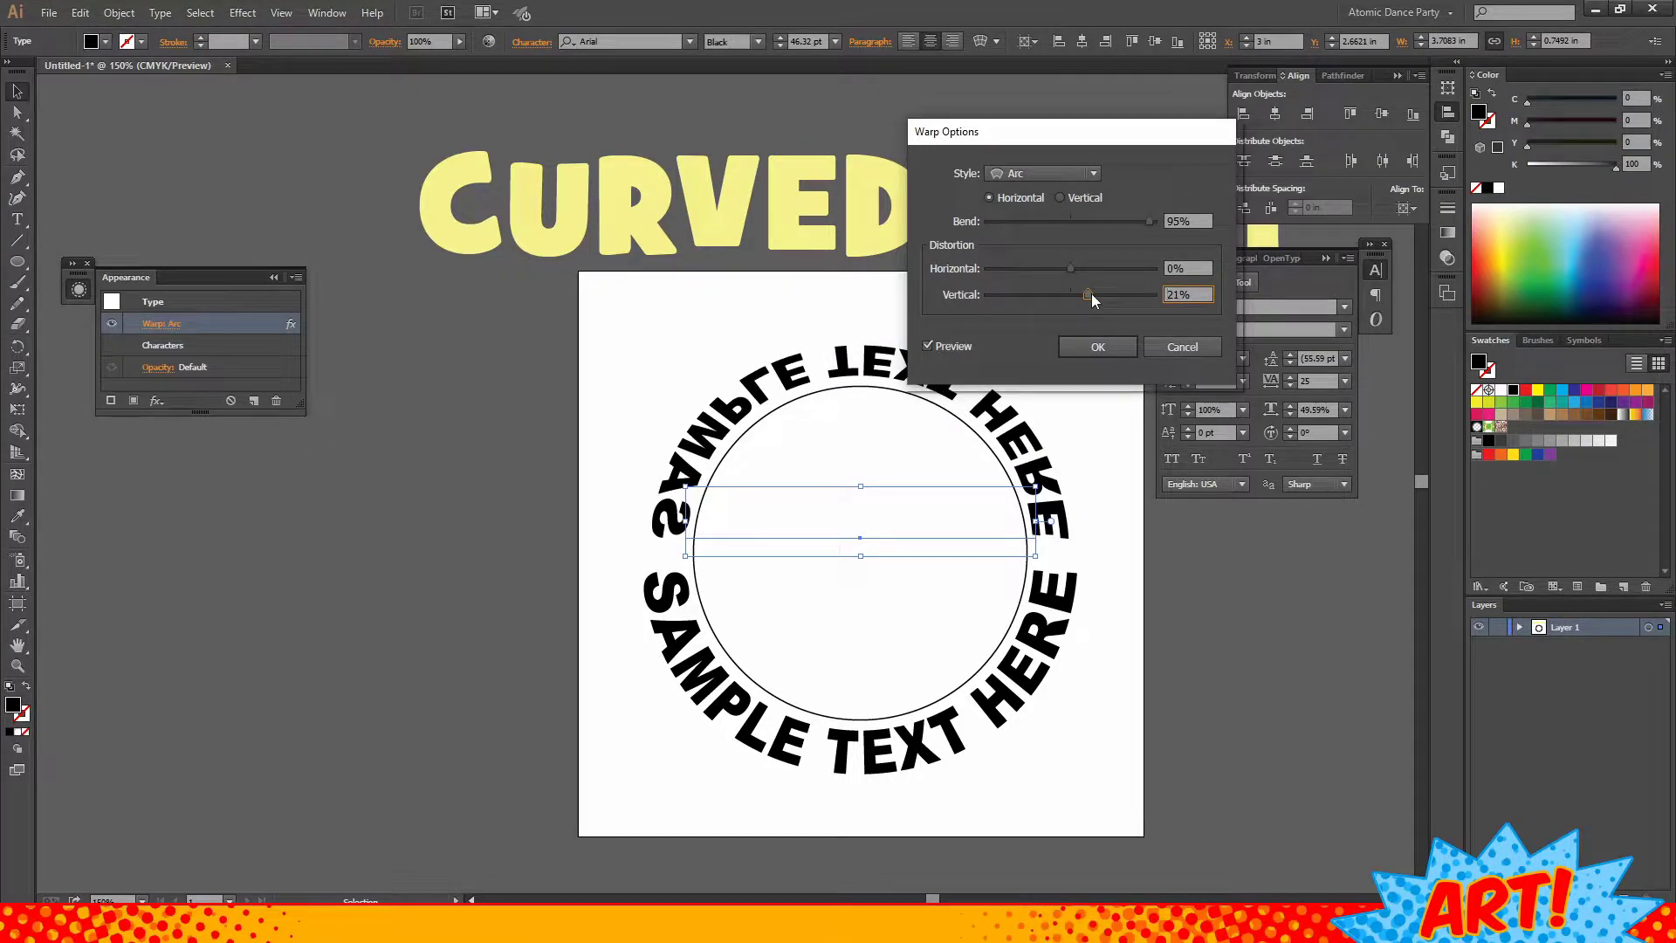
drag(1074, 291, 1061, 286)
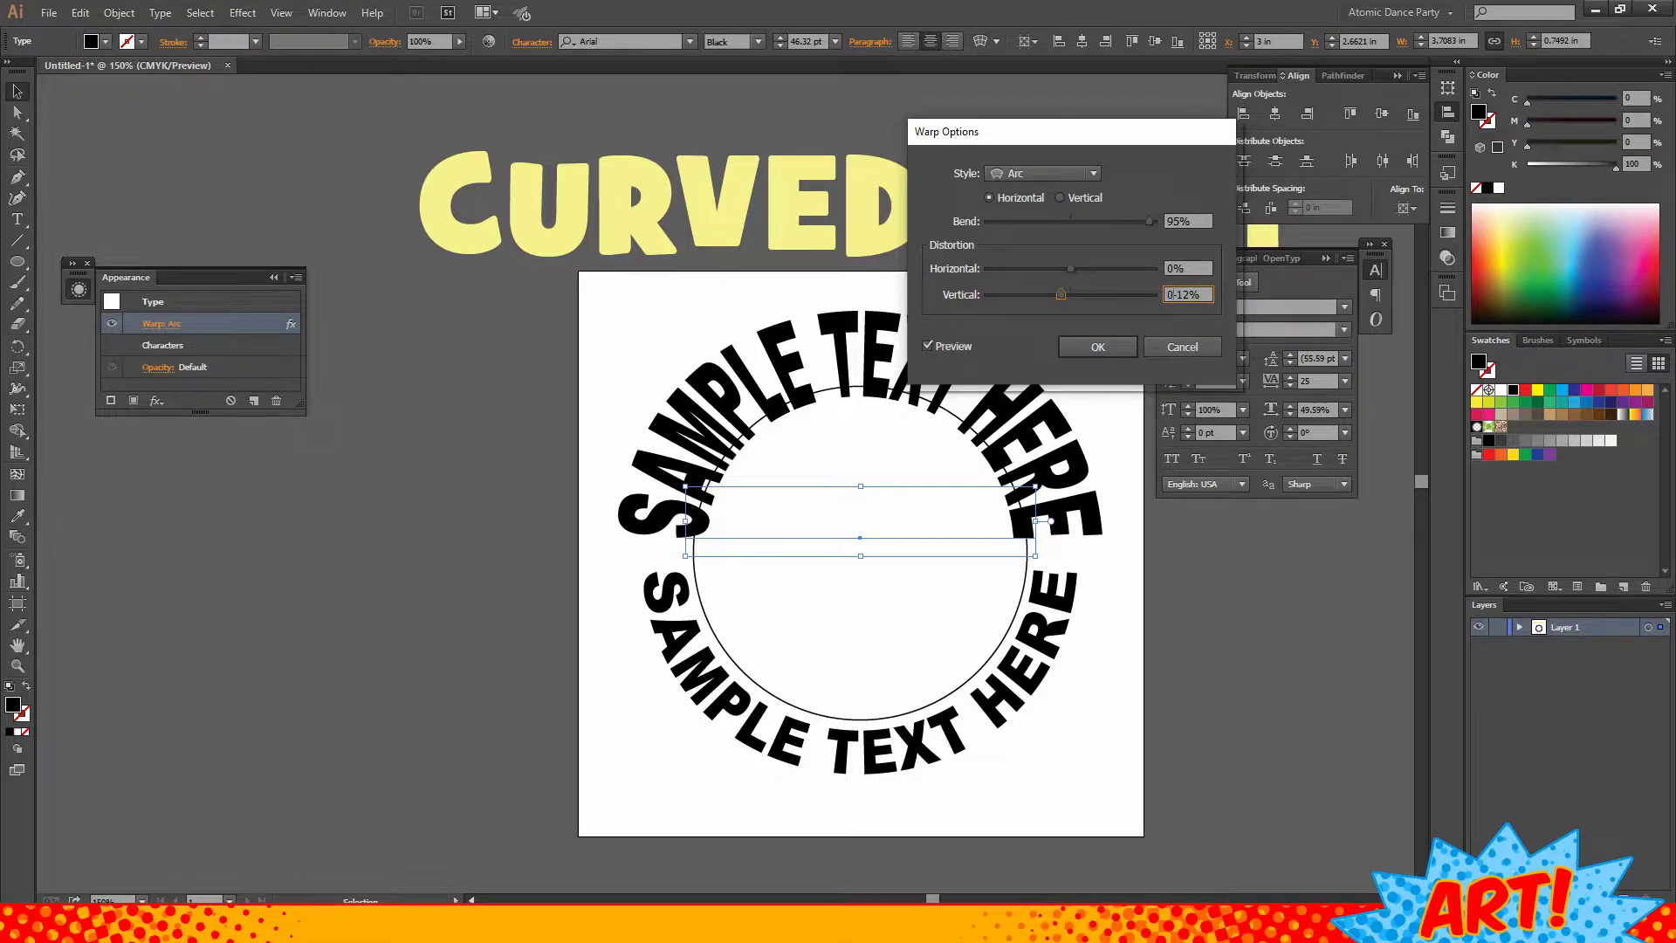
double_click(1178, 294)
text(0)
click(1101, 348)
click(1127, 537)
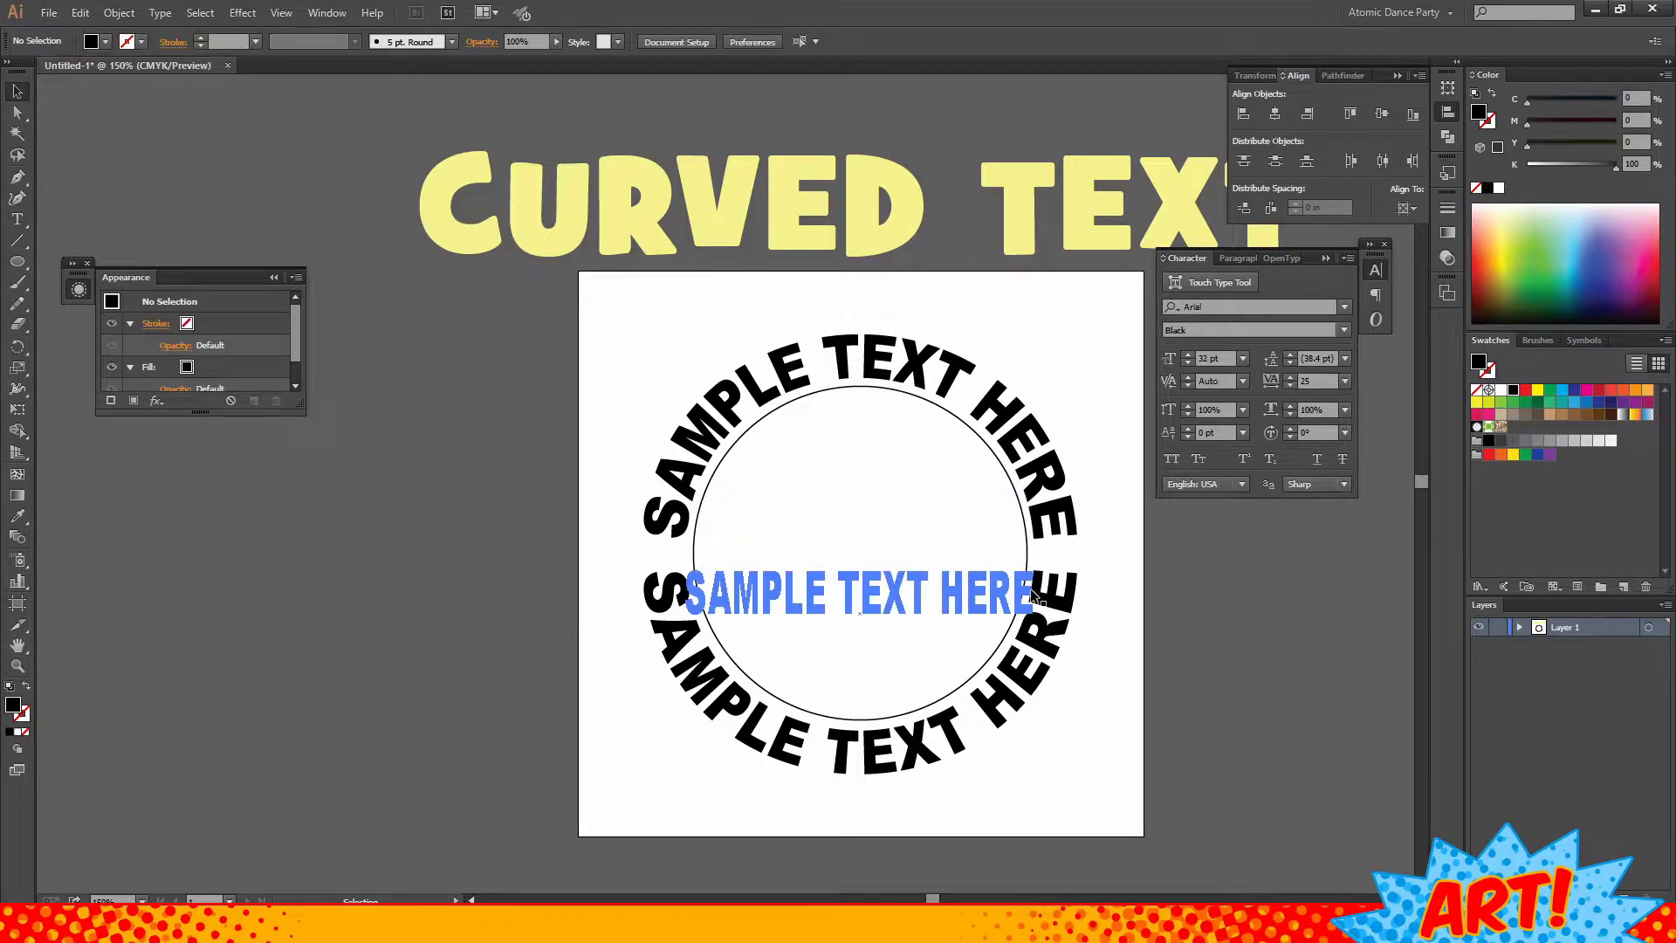
- Remove the Arc warp effect from the upper text so it becomes straight again
click(956, 535)
click(202, 325)
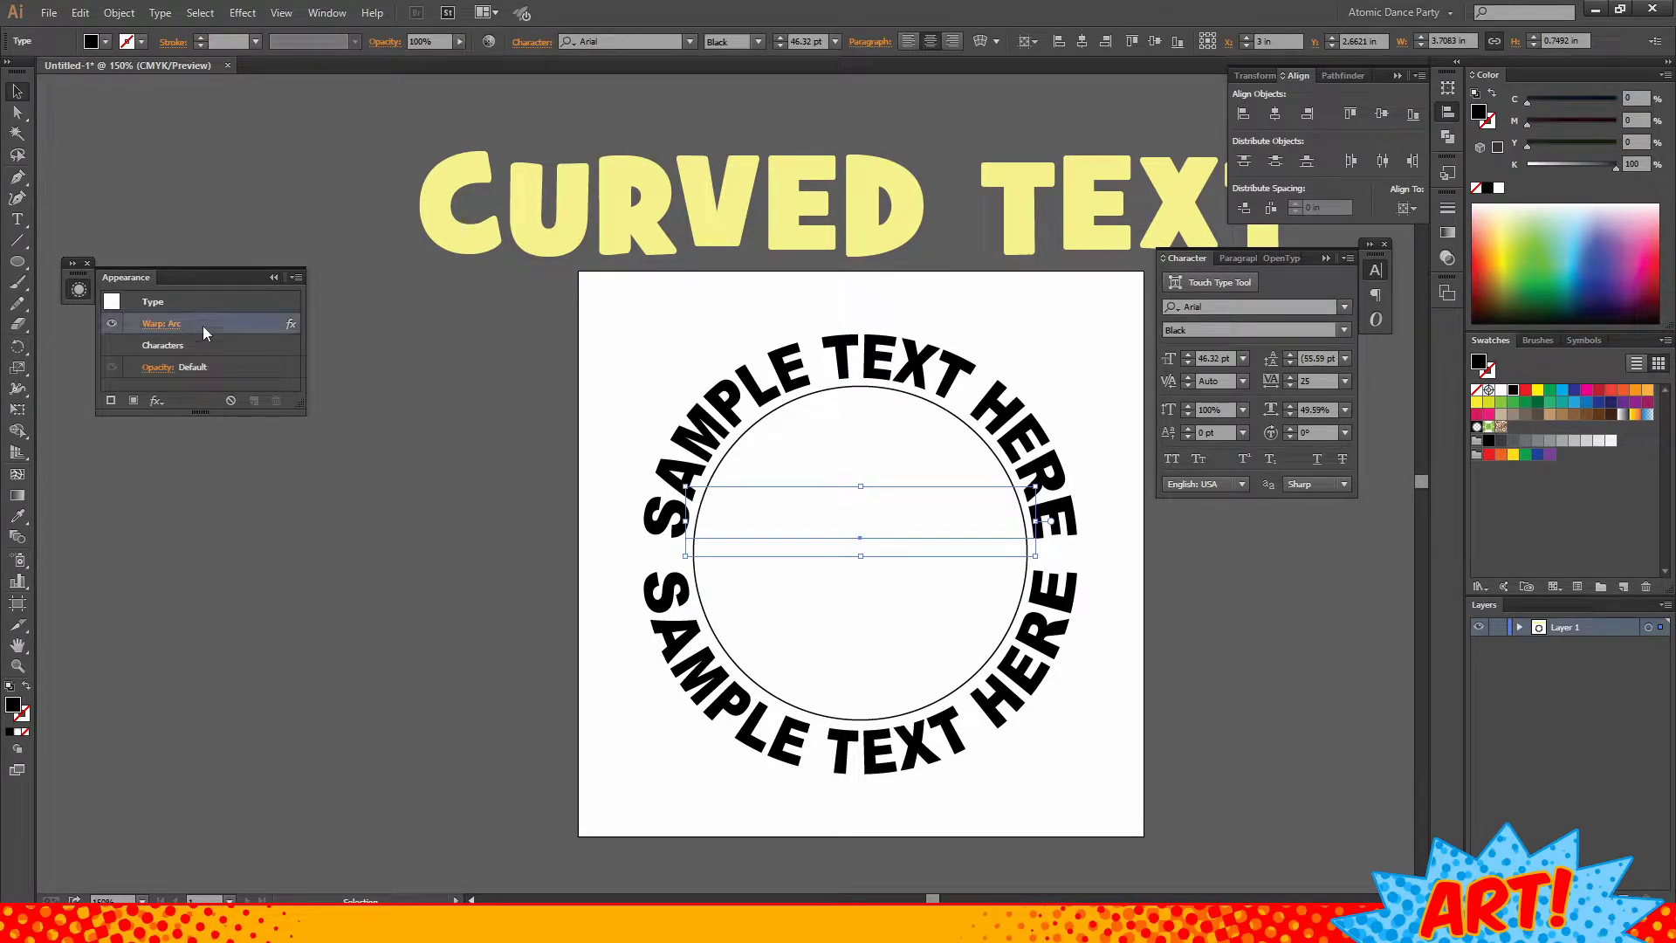
drag(206, 322, 277, 401)
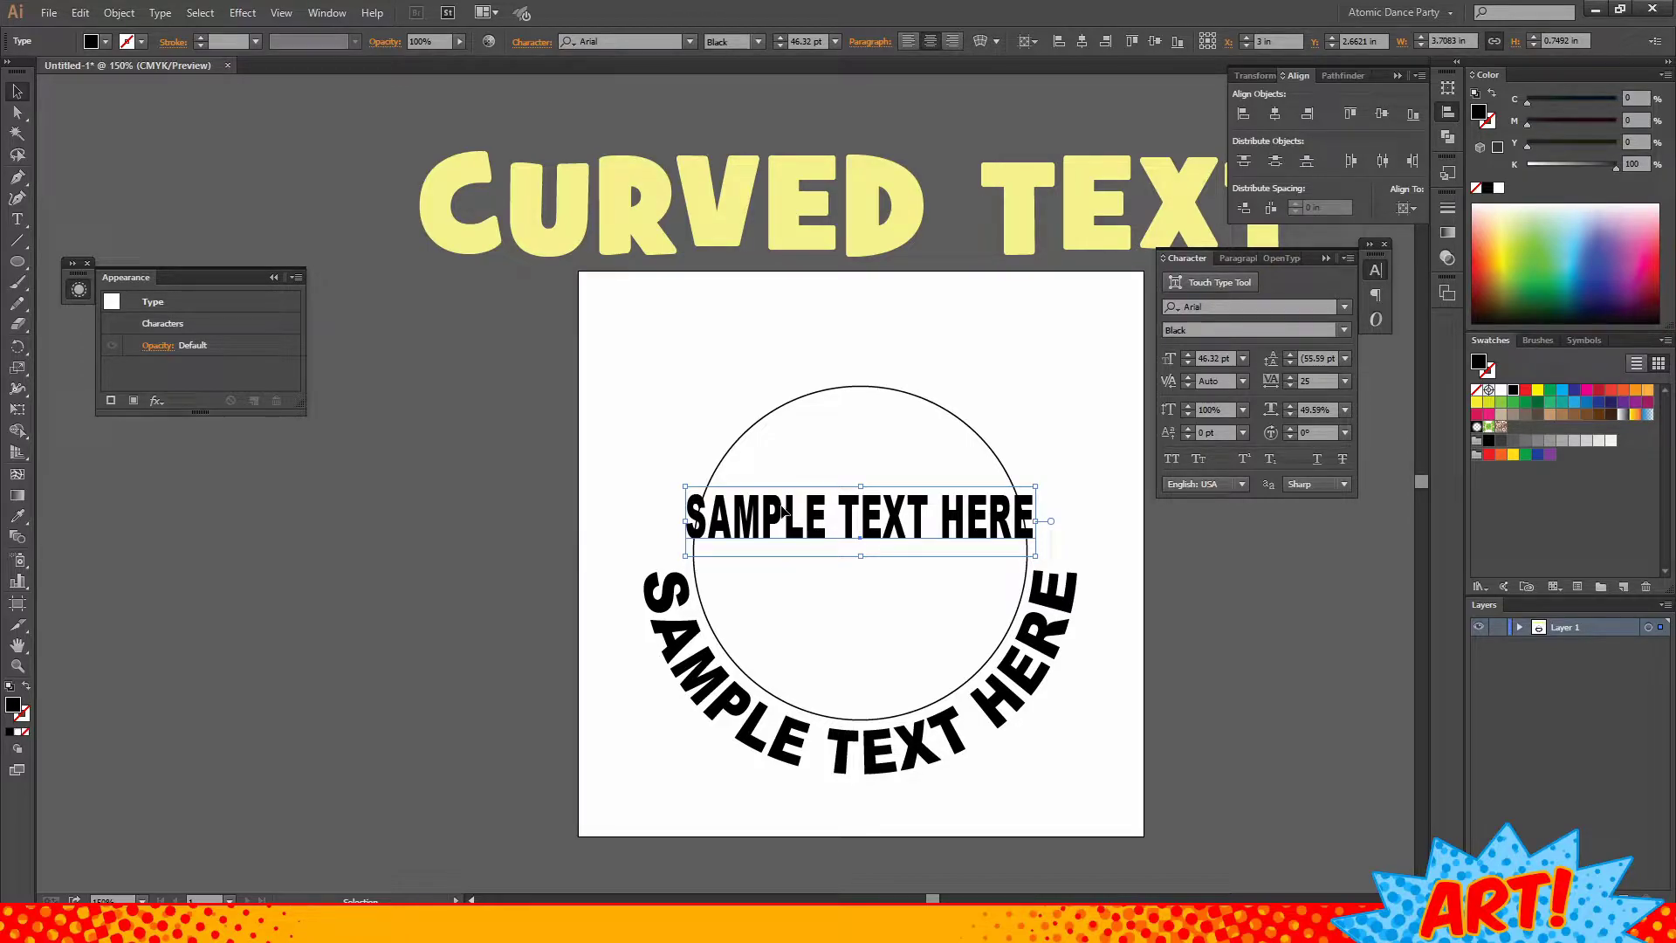
- Apply an envelope distort made with a warp to the straight upper text, using a horizontal Arc style with 95% bend
click(131, 14)
mouse_move(256, 518)
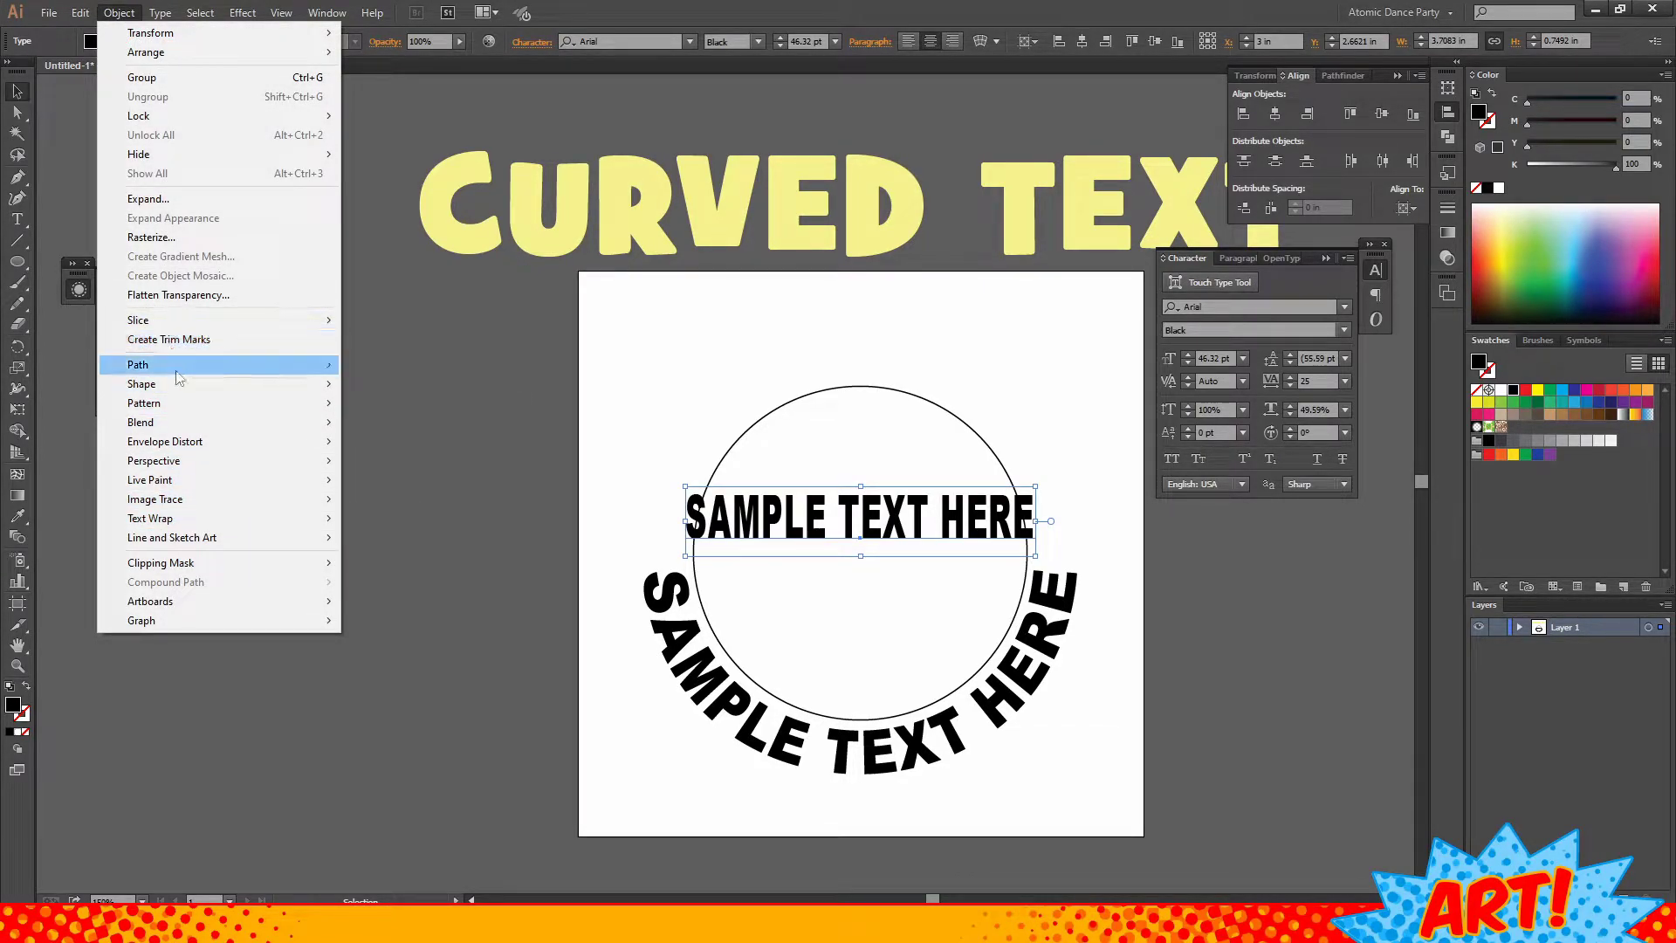
mouse_move(207, 446)
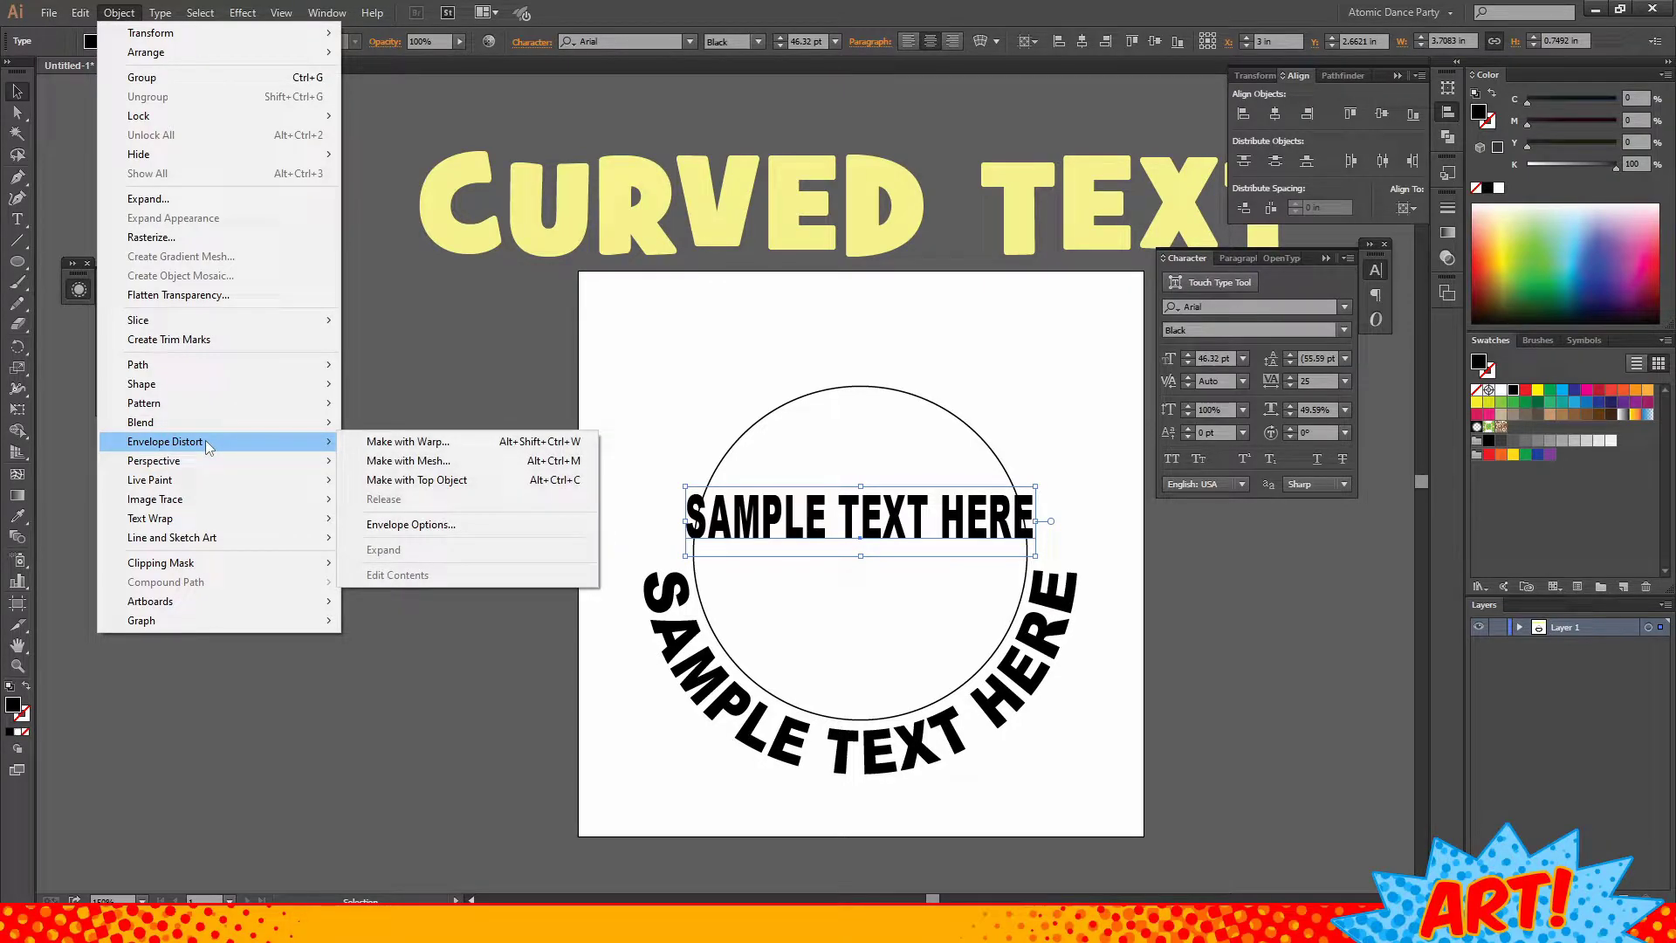
click(396, 452)
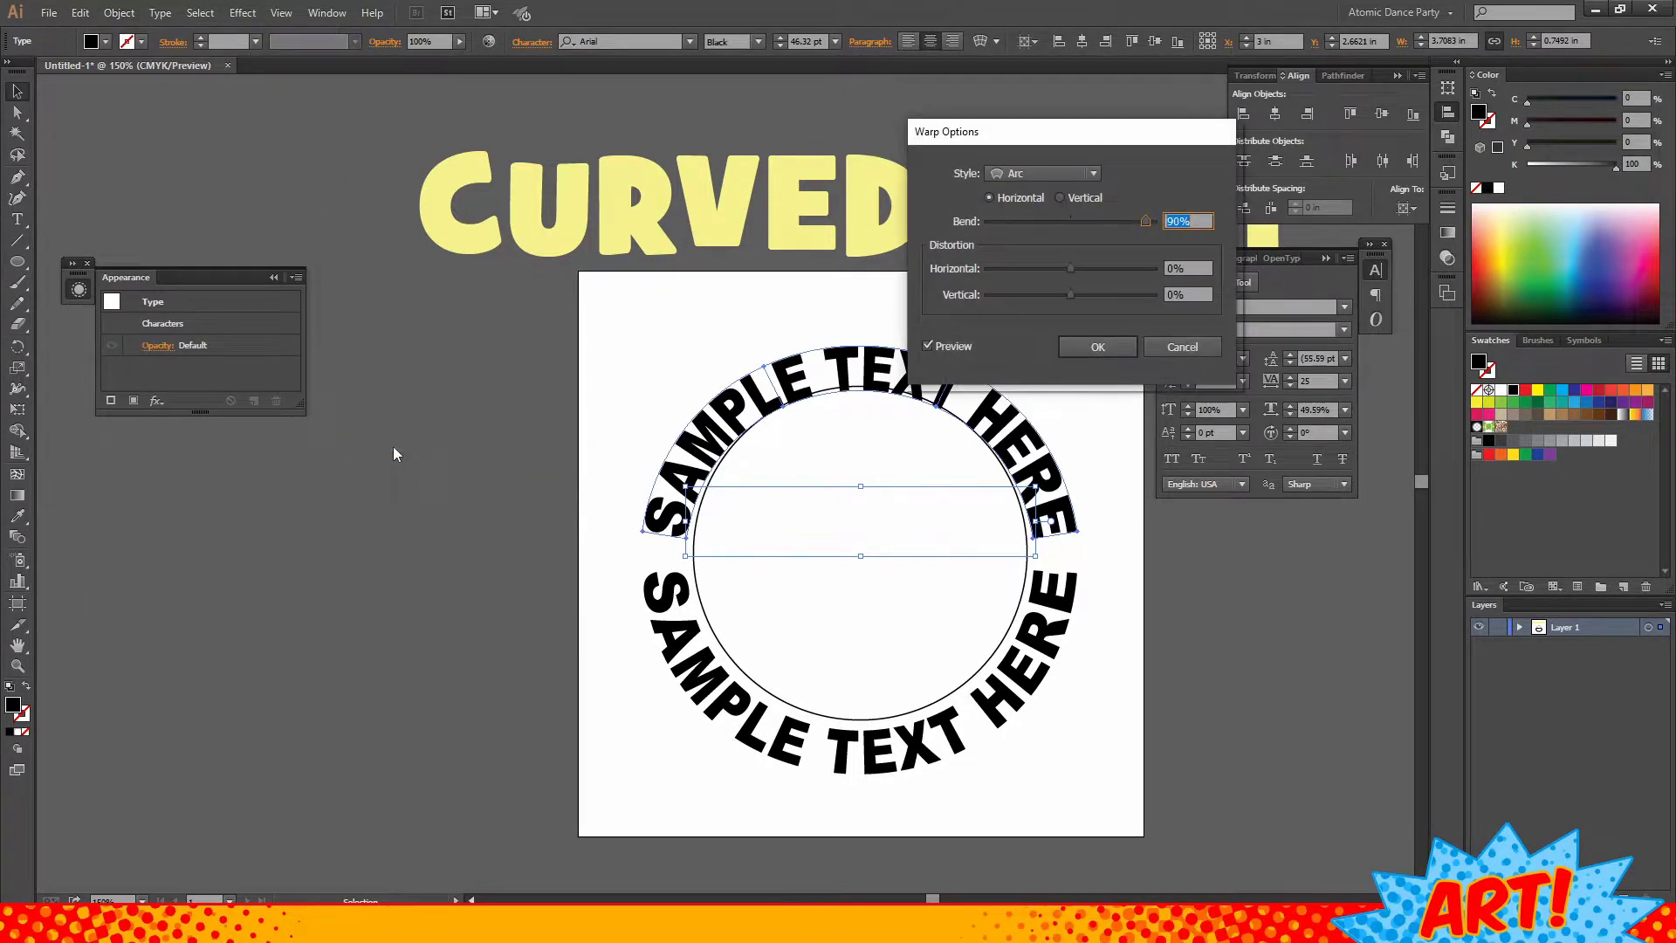
click(1002, 175)
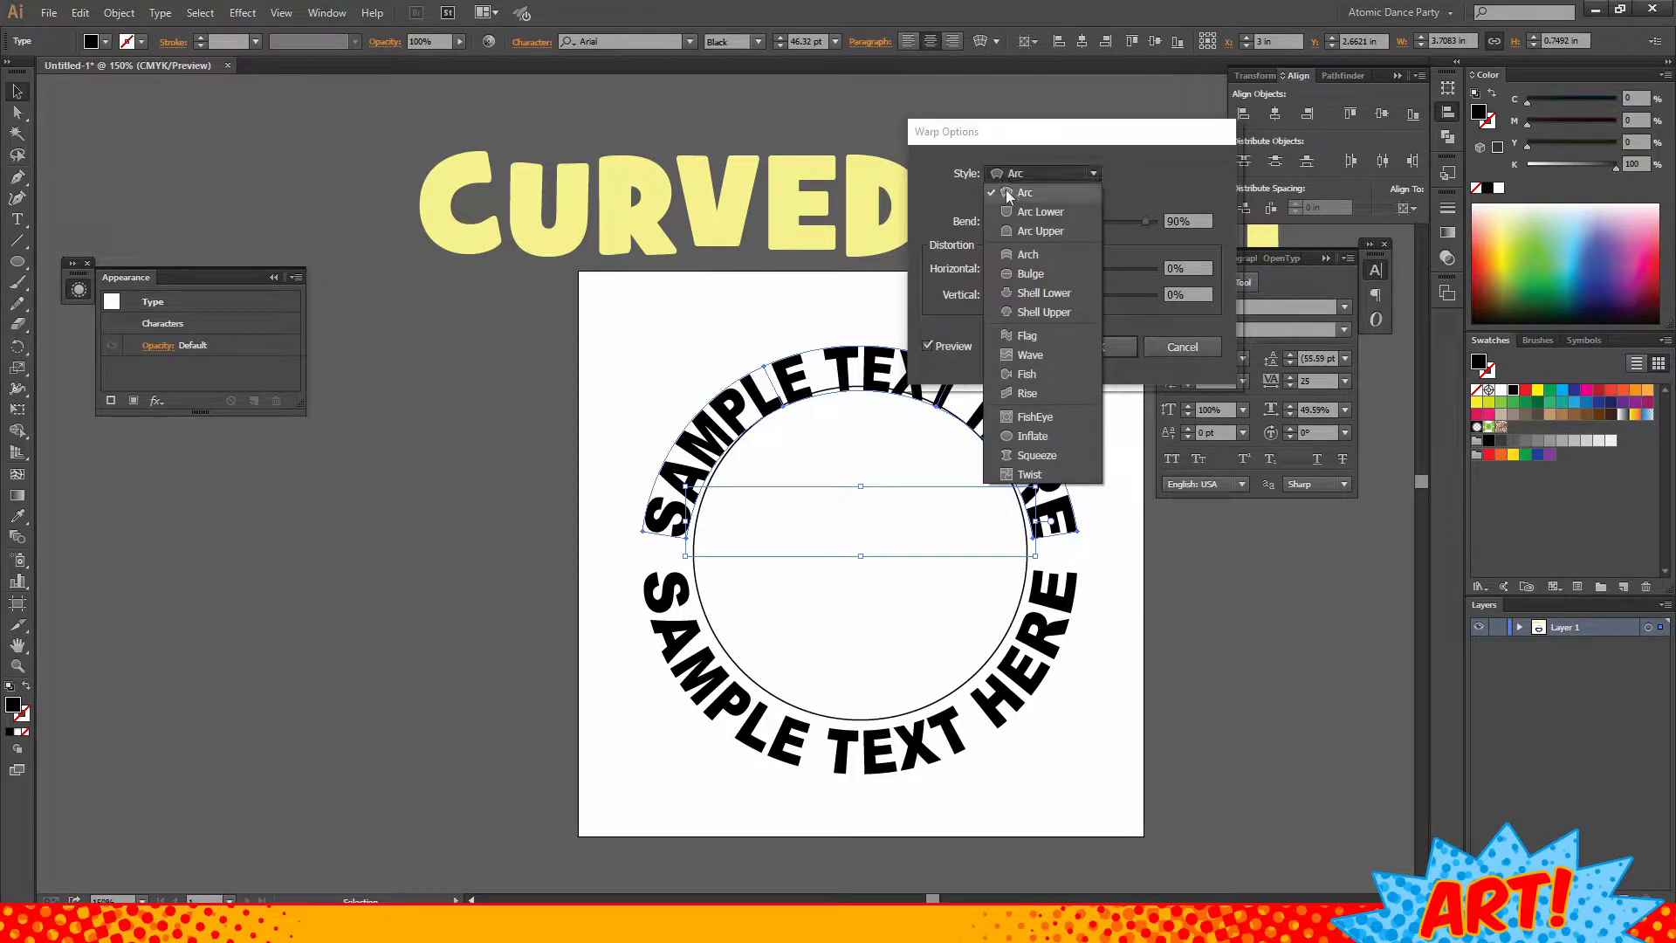
click(1008, 193)
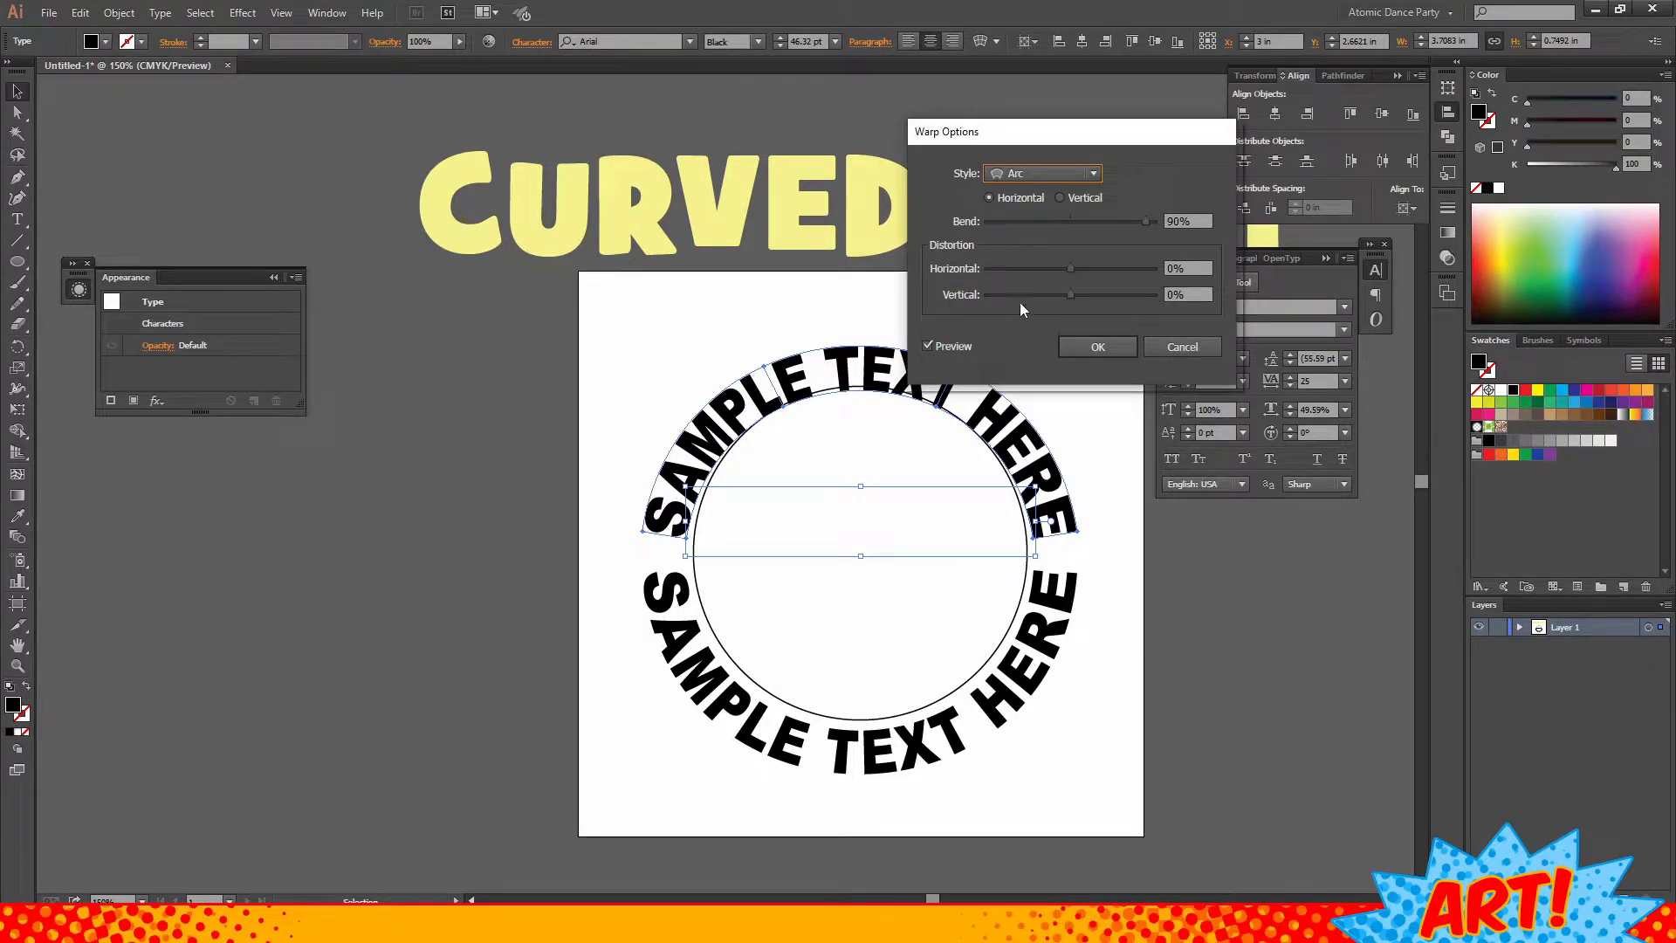
drag(1149, 222, 1152, 222)
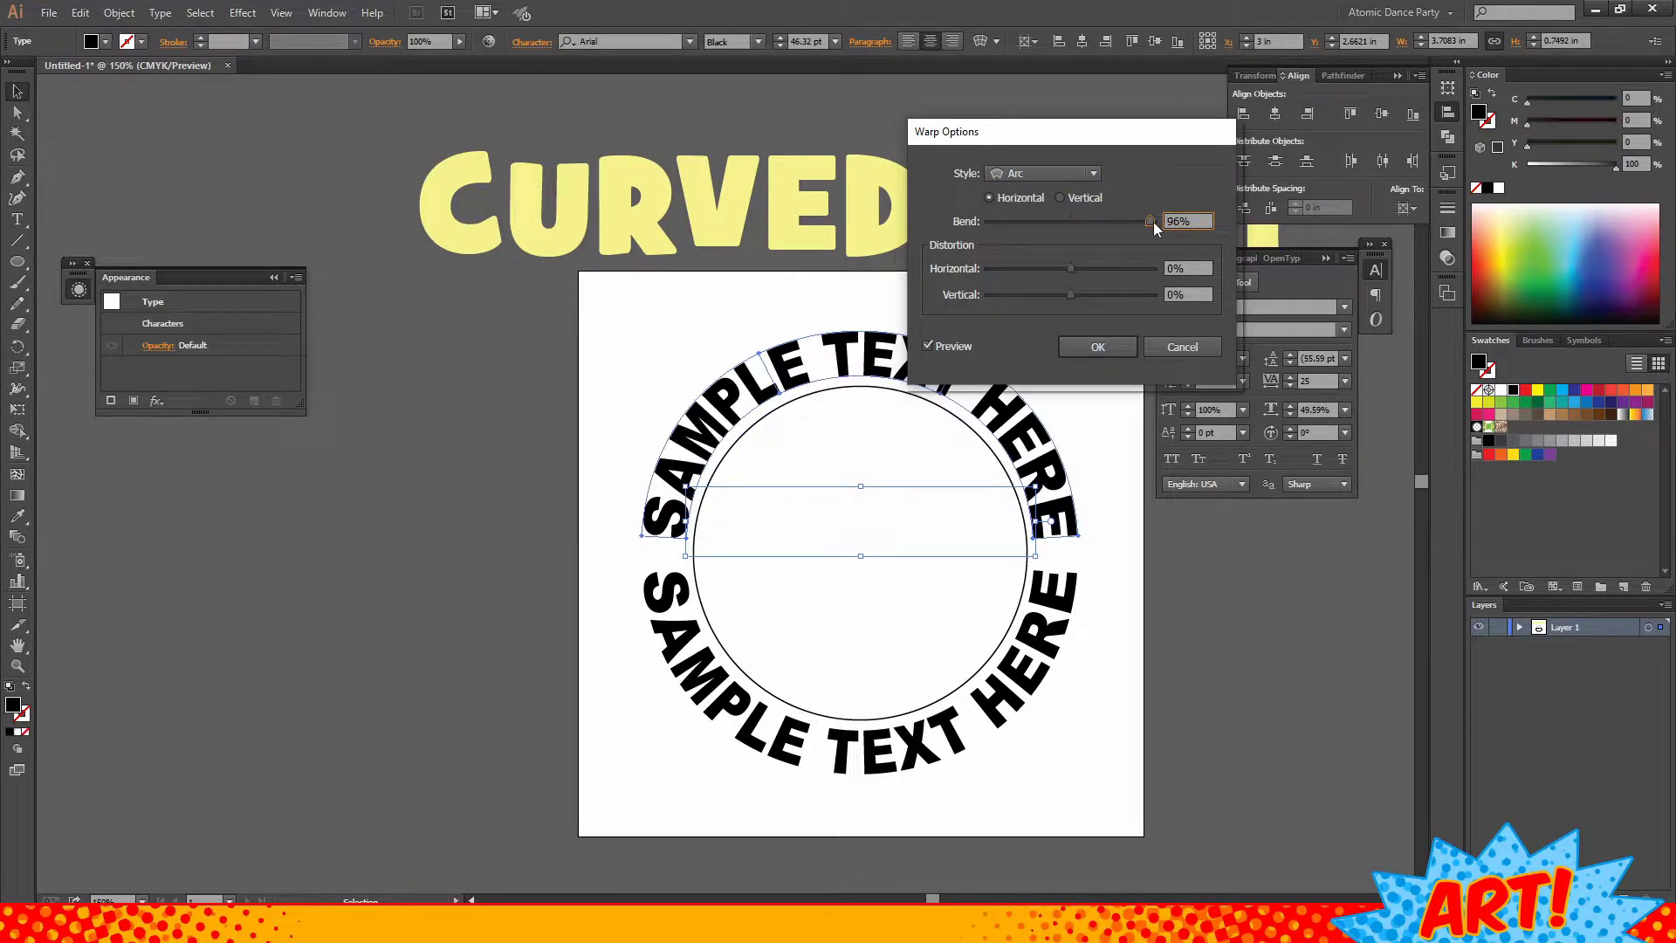
key(Down)
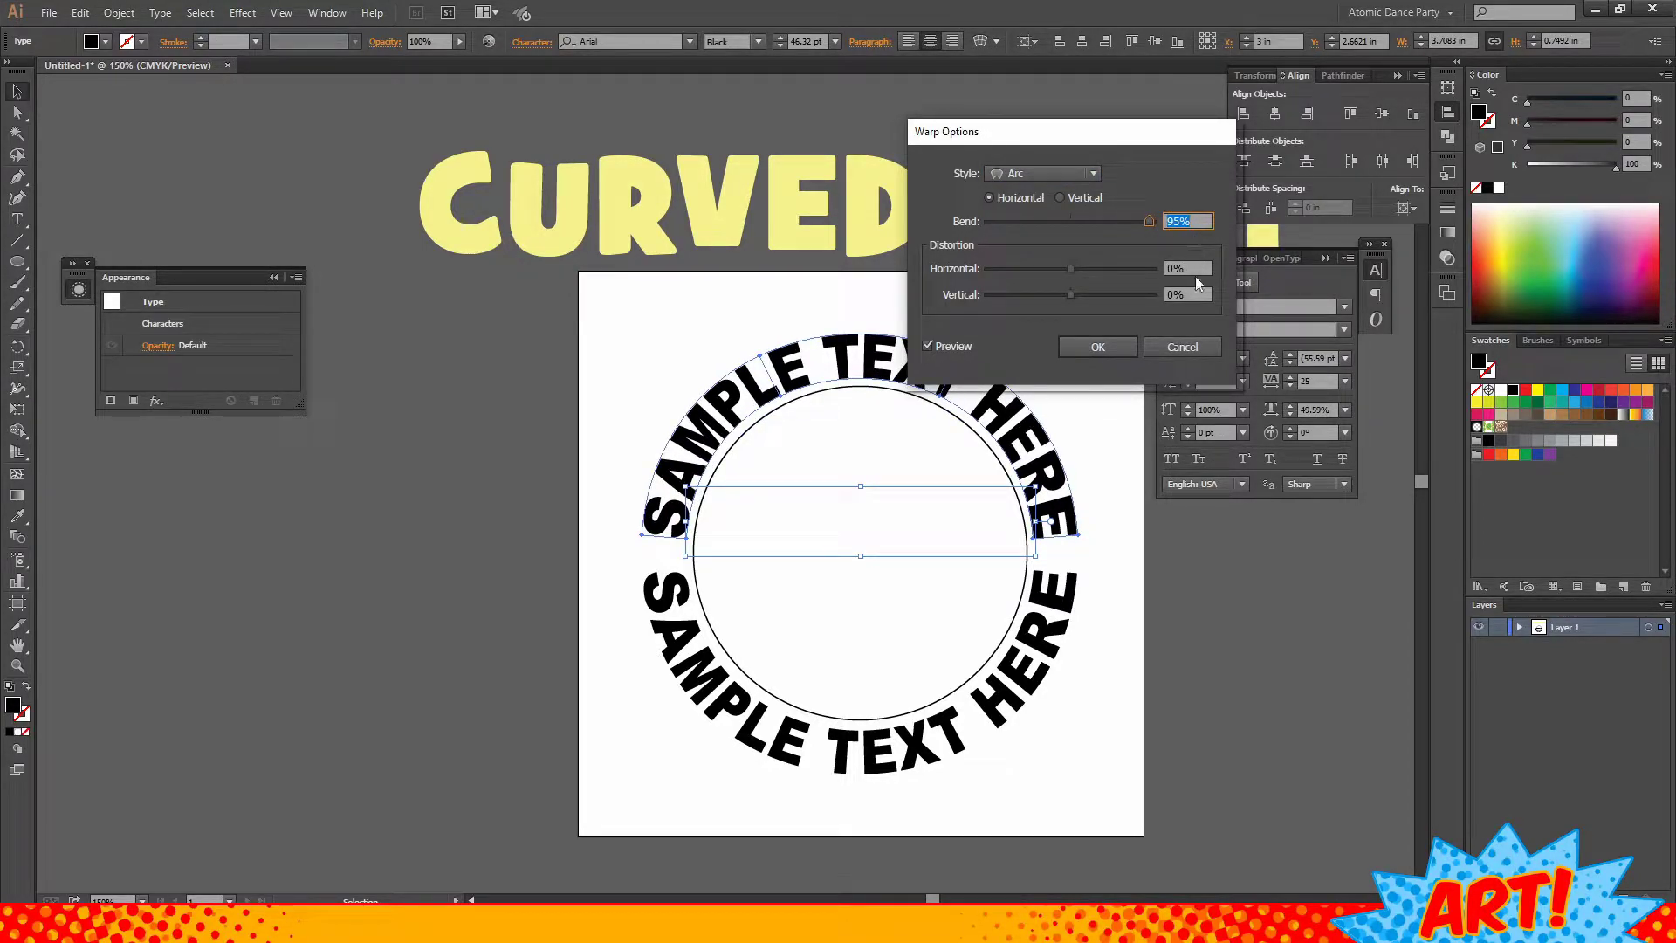
click(1095, 346)
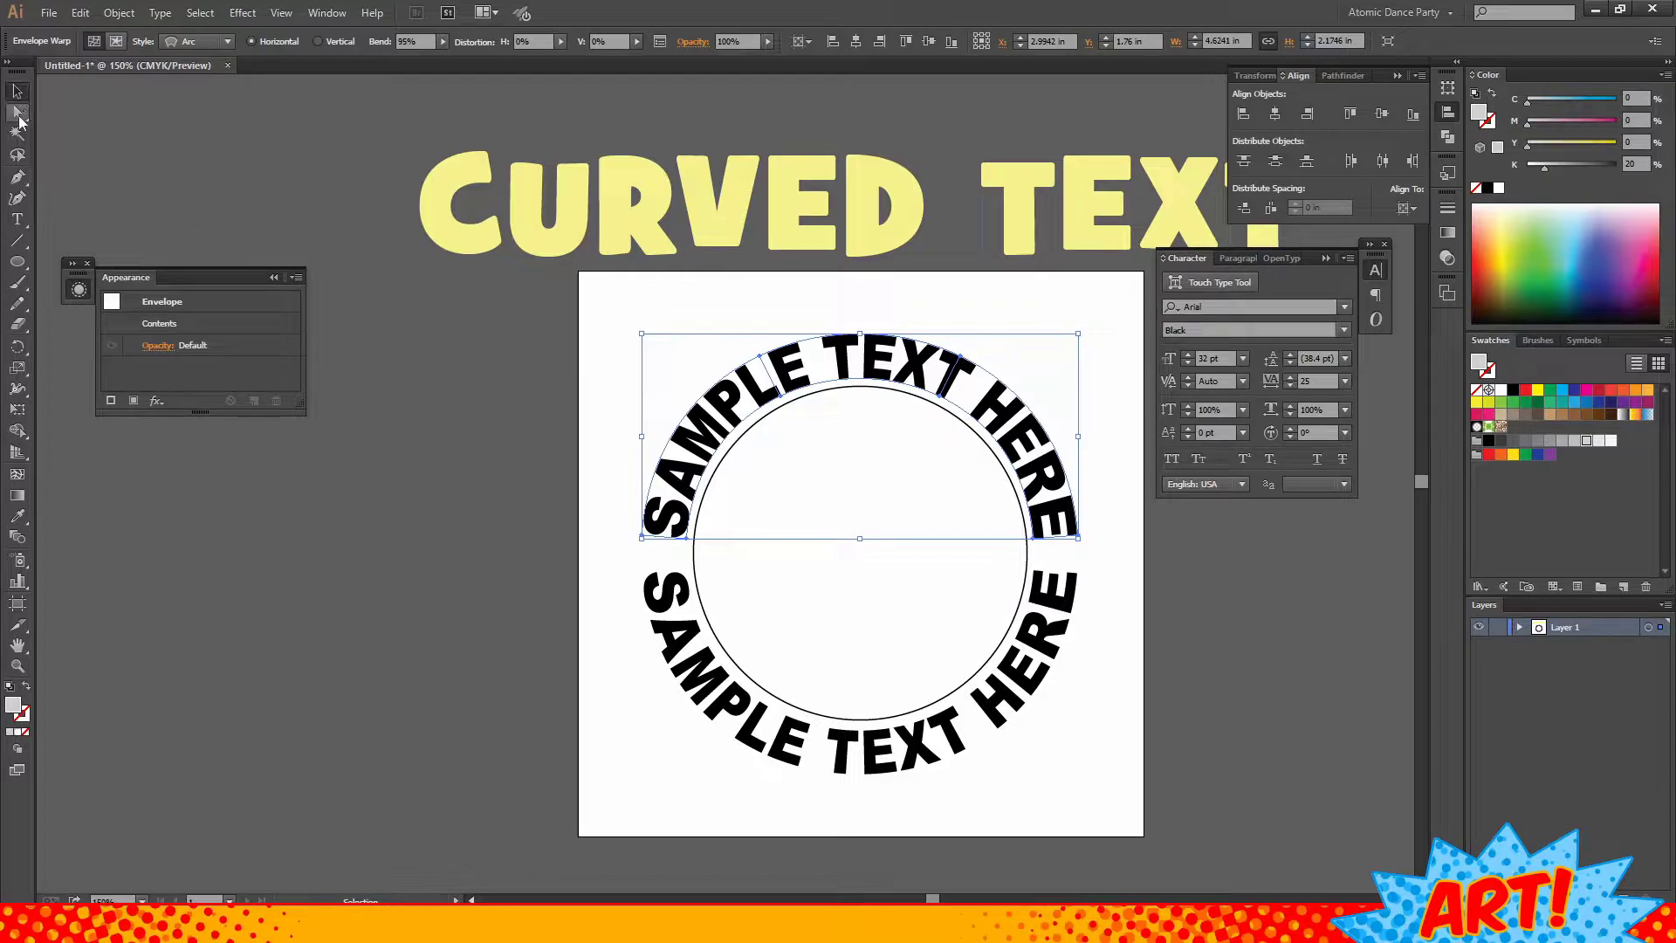
- Compare how the lower text's Arc effect and the upper text's envelope appear when each is selected
key(ctrl+v)
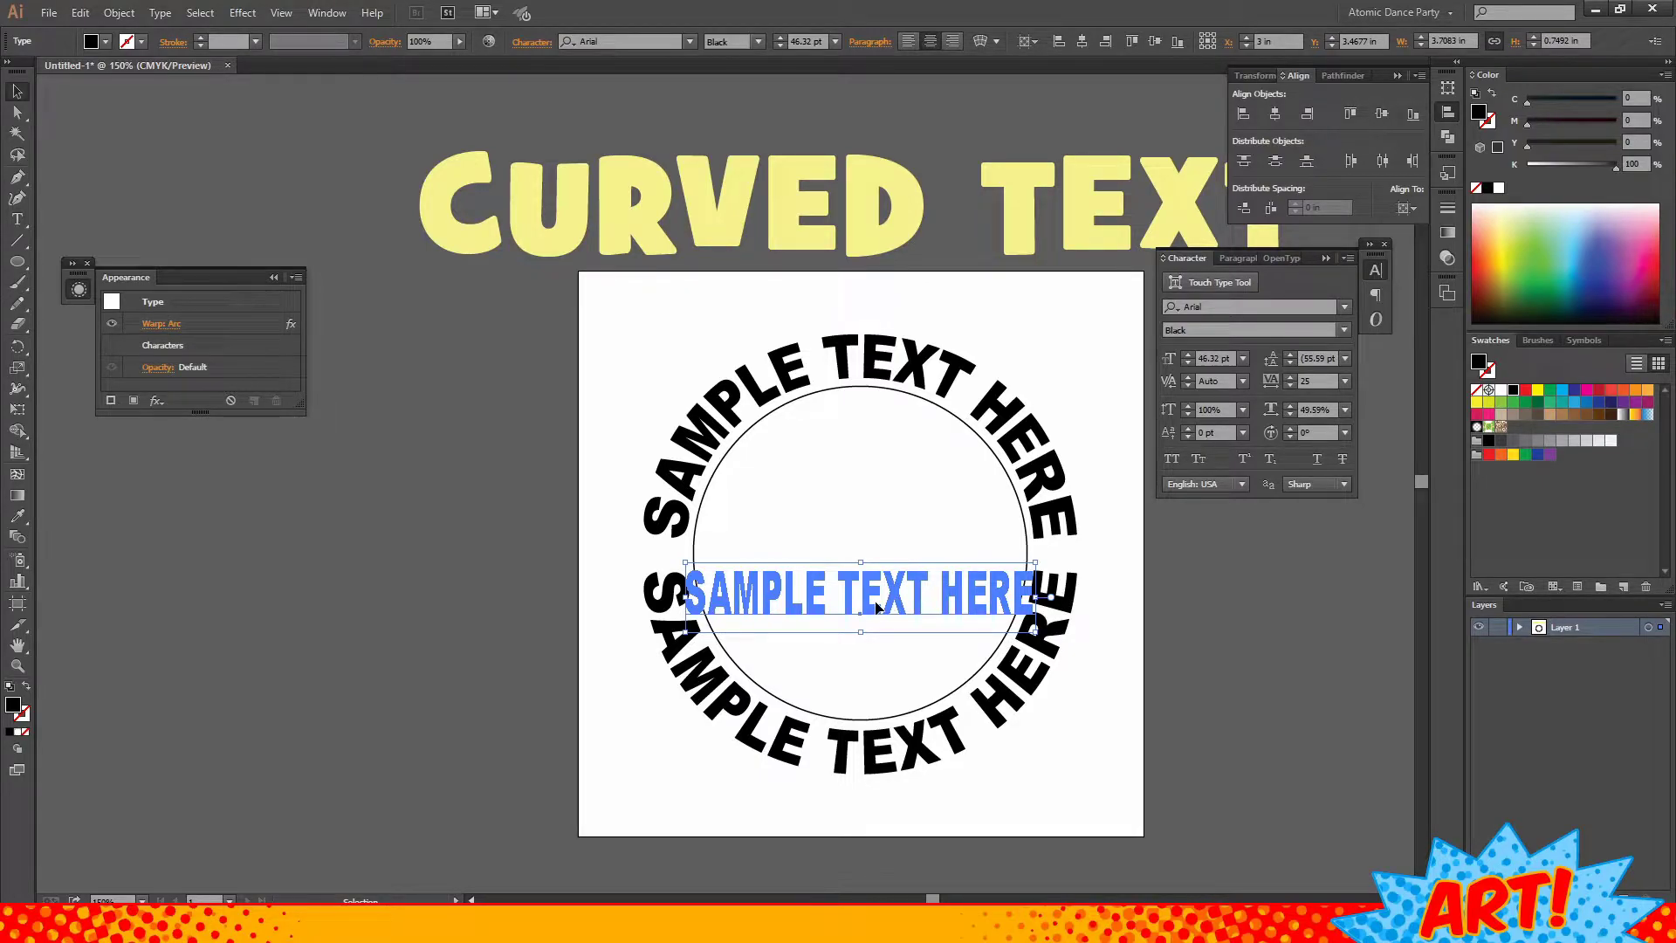
key(Delete)
click(770, 469)
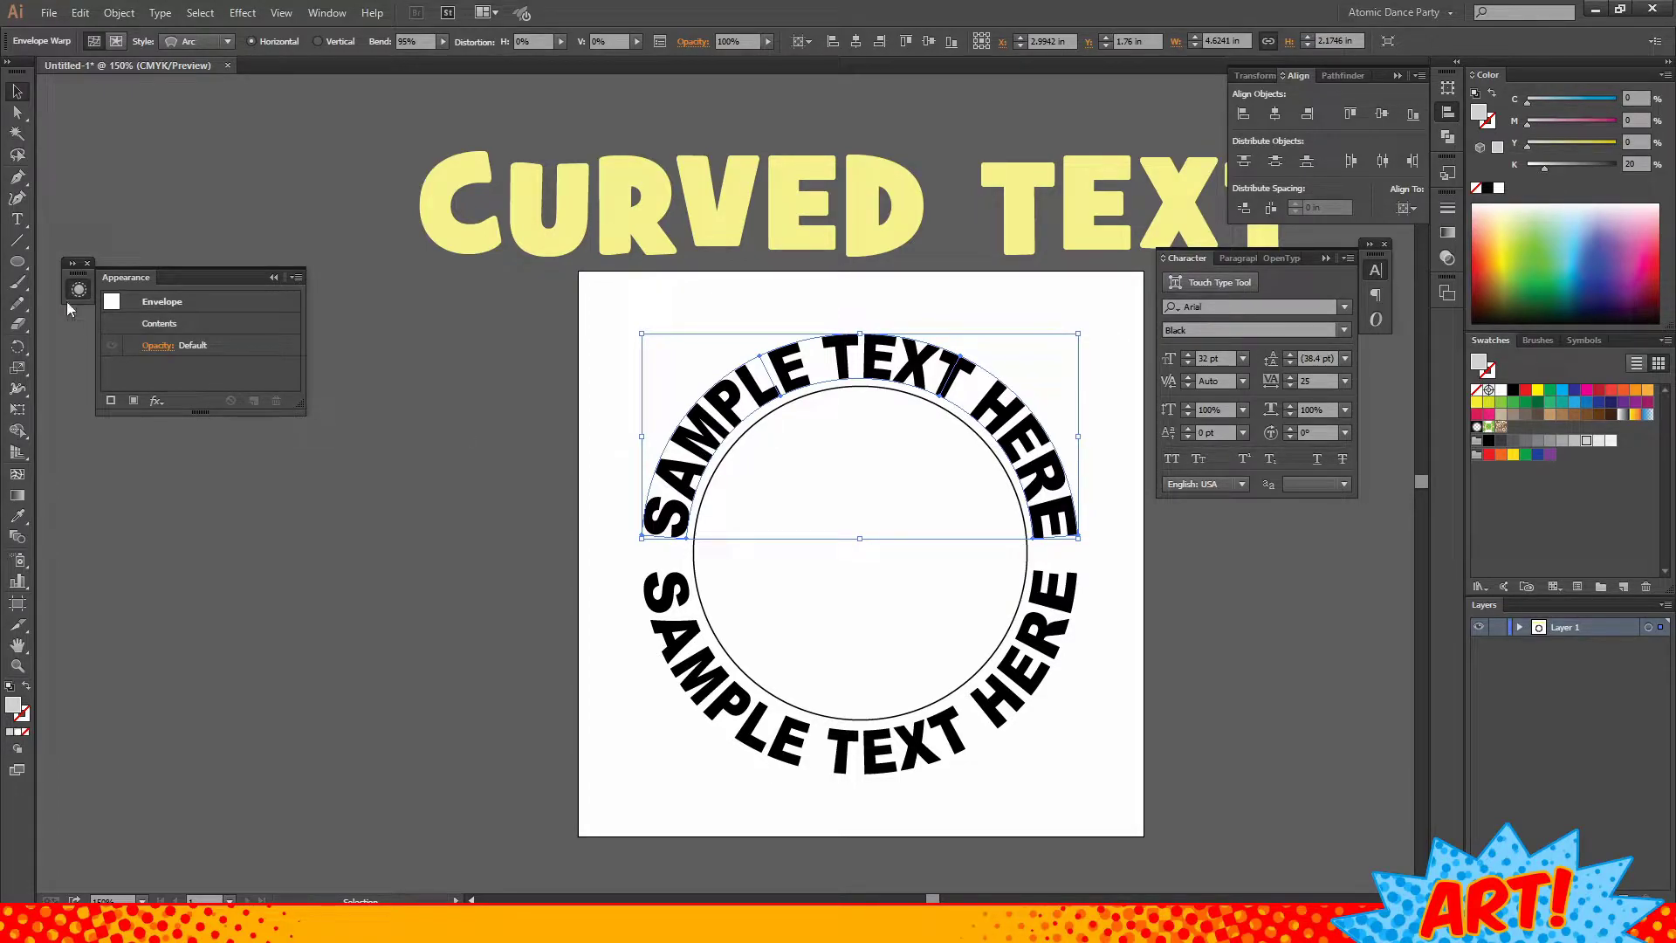
- Try pulling the upper envelope's outer mesh points above the L and beside the first S outward, and undo both moves
click(17, 111)
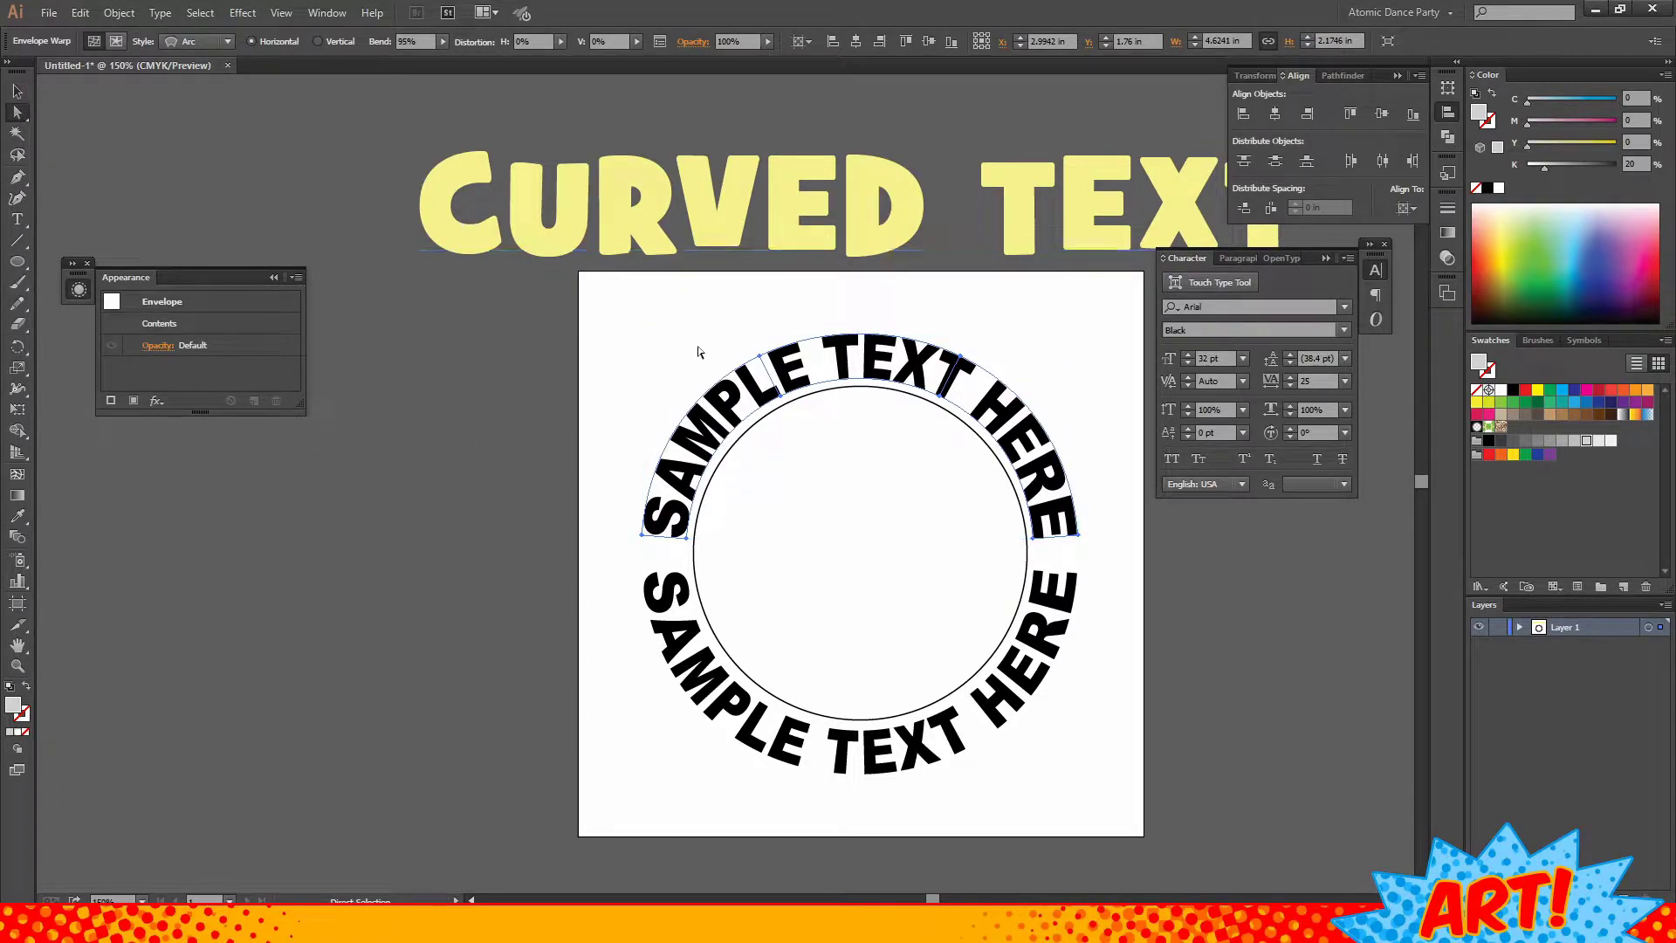
drag(760, 360, 753, 343)
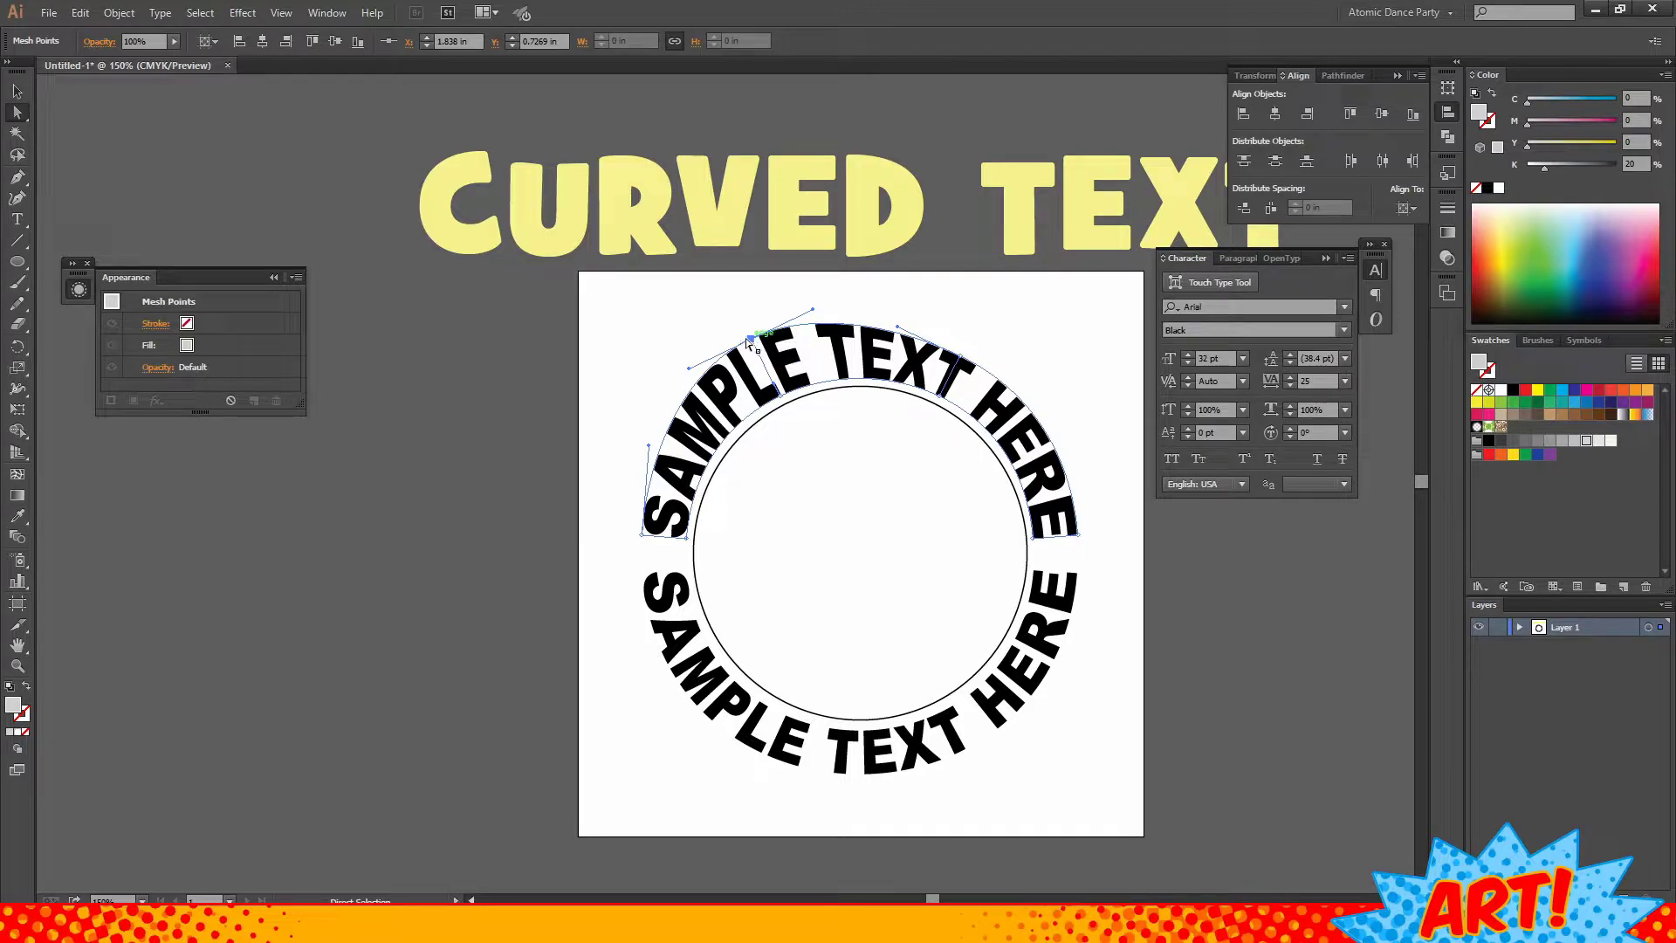
drag(745, 343, 785, 403)
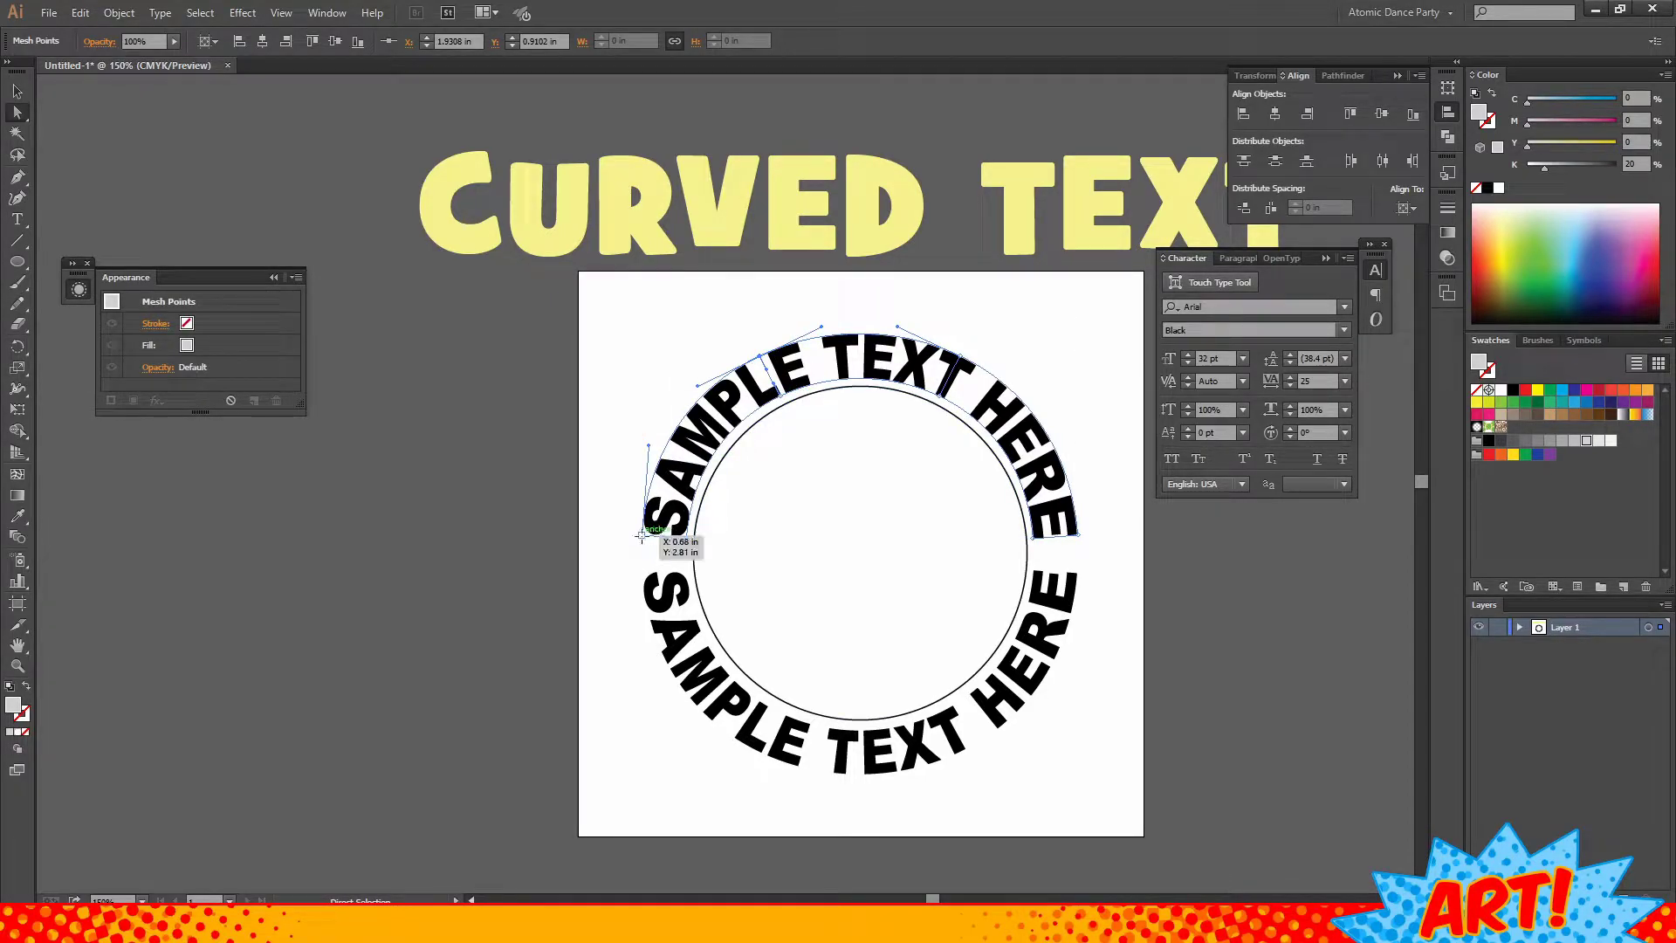
drag(643, 537, 620, 556)
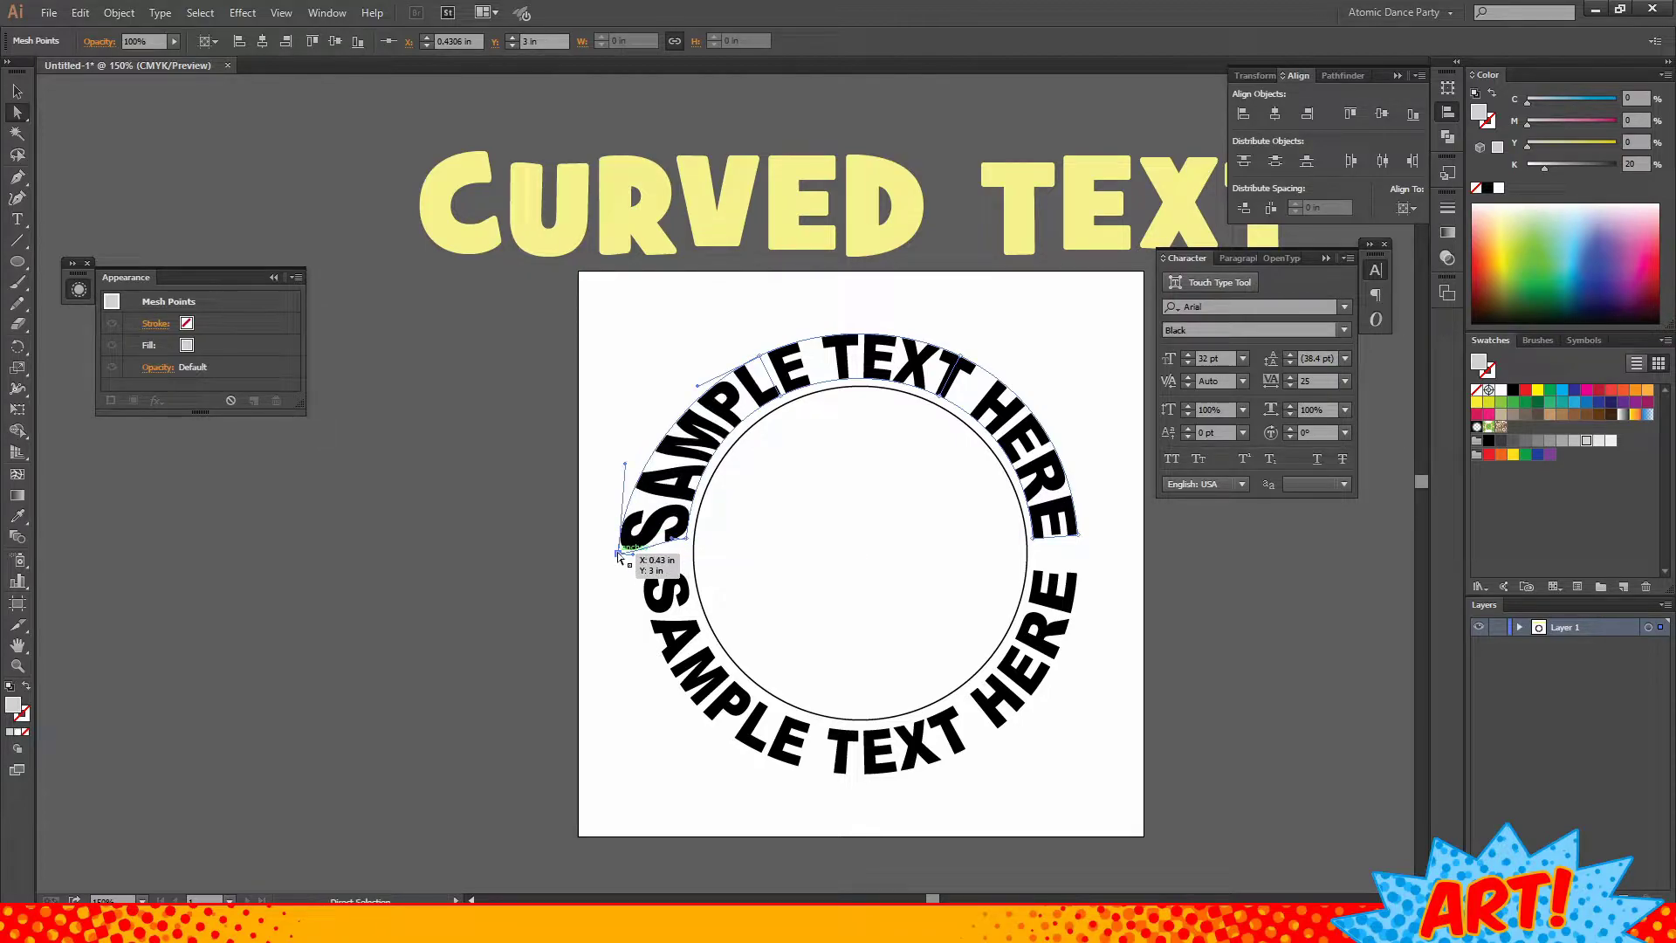
key(ctrl+z)
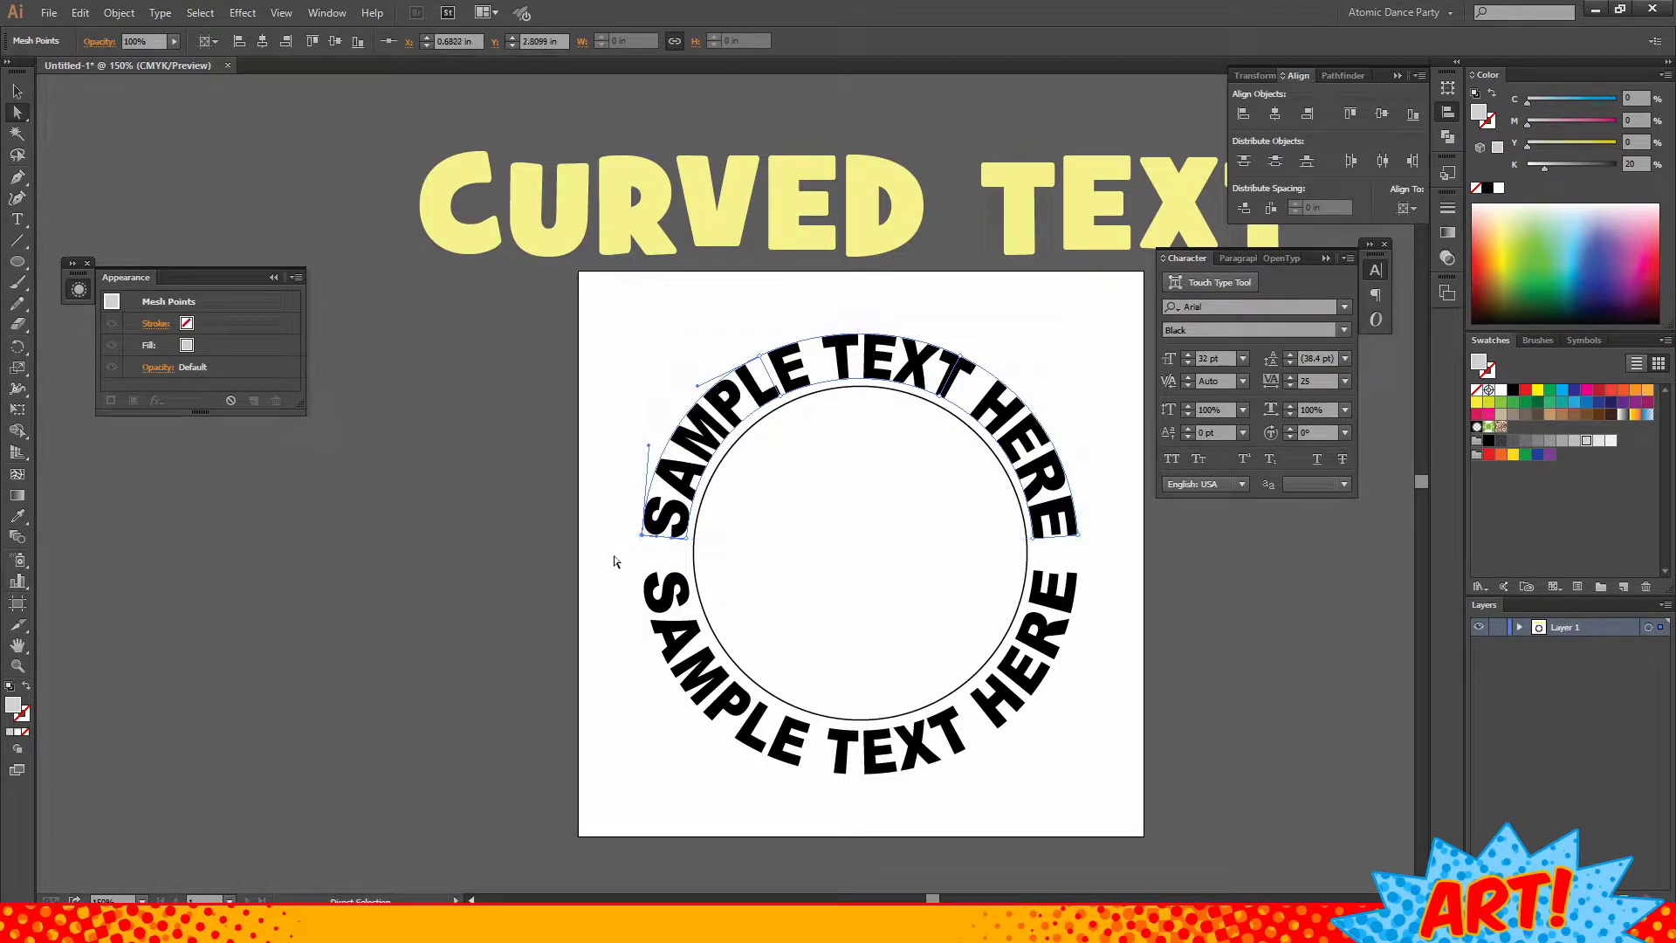
click(575, 434)
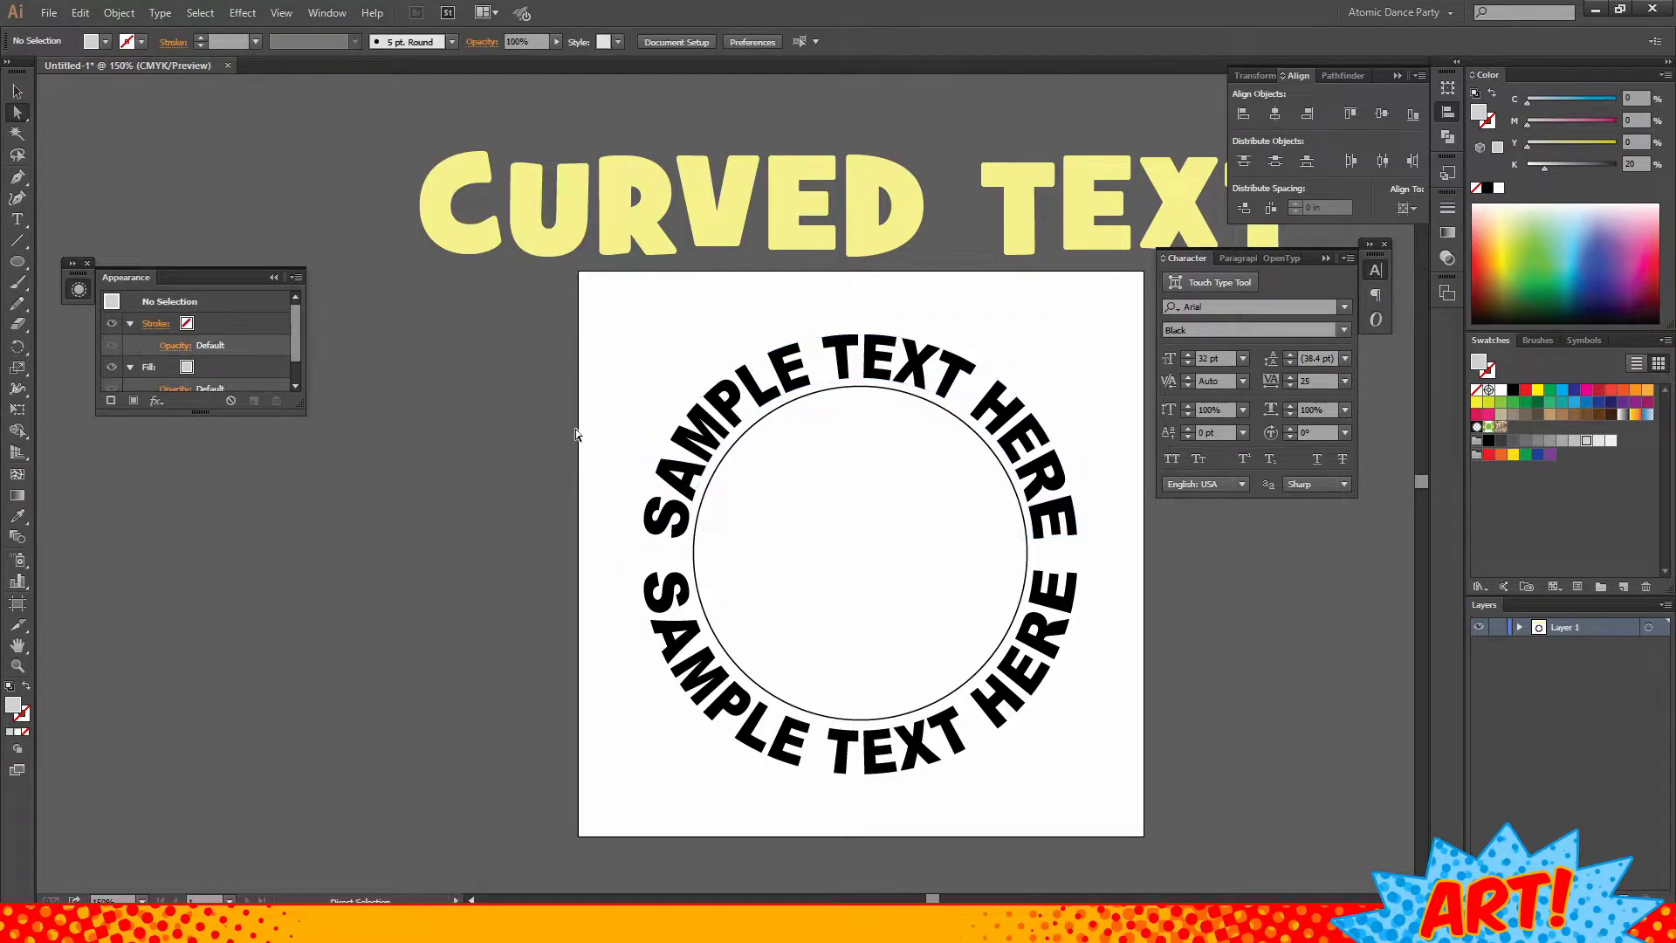
- Reshape the upper envelope at the last T of TEXT by bending the handle of its outer mesh point inward
click(875, 357)
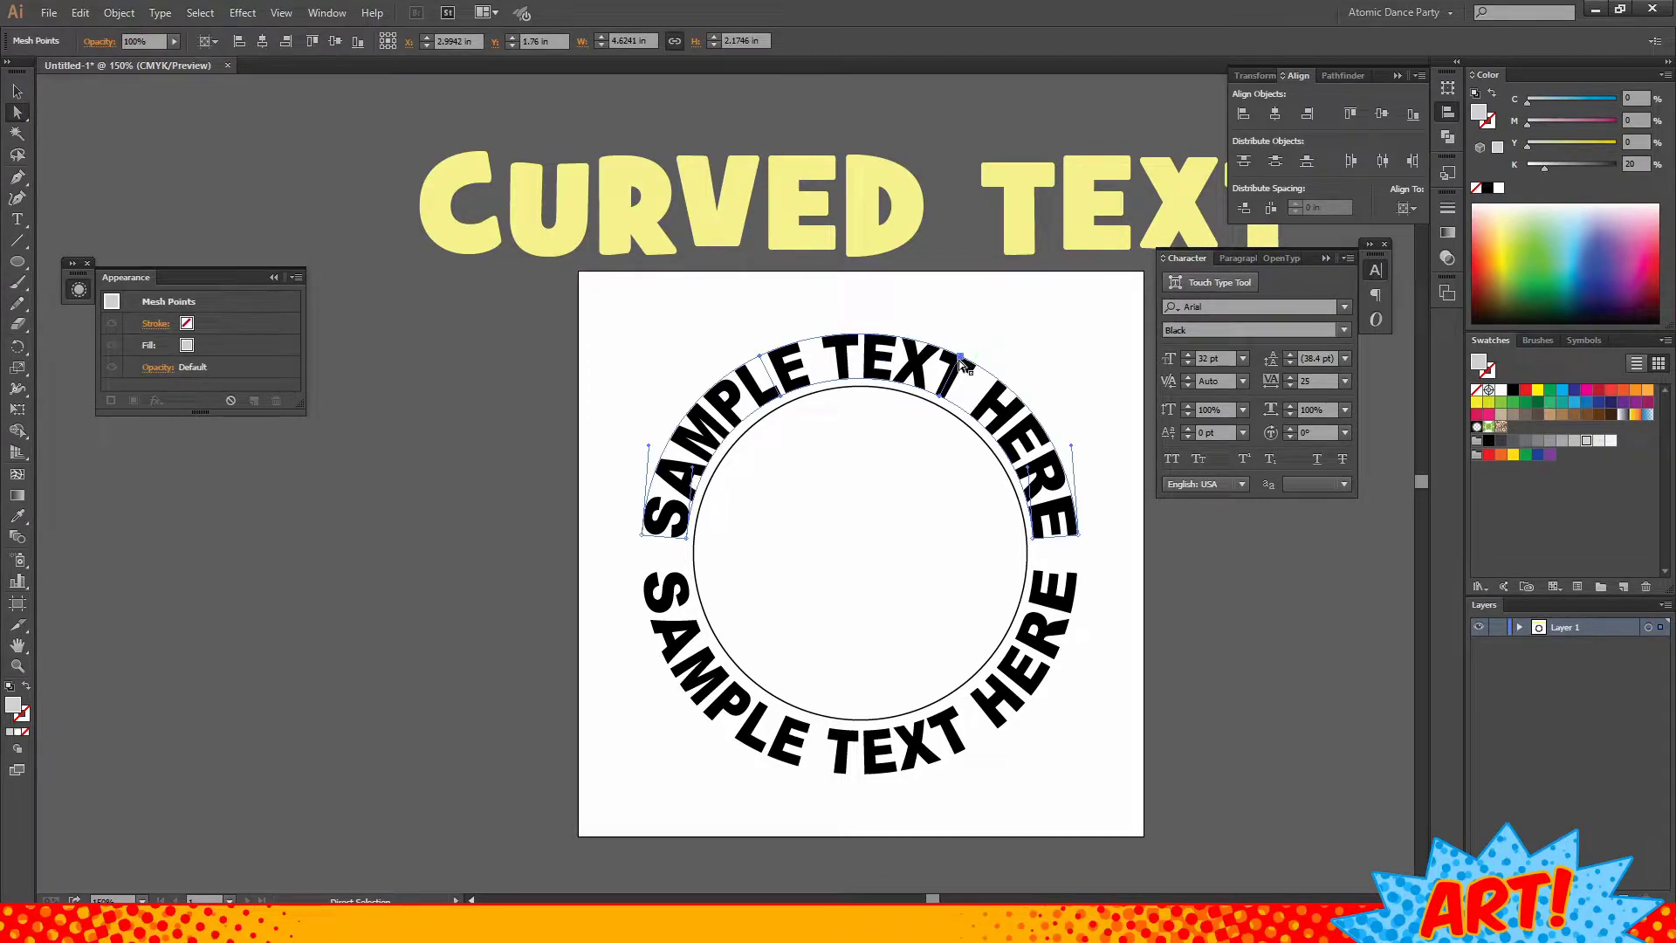
click(959, 360)
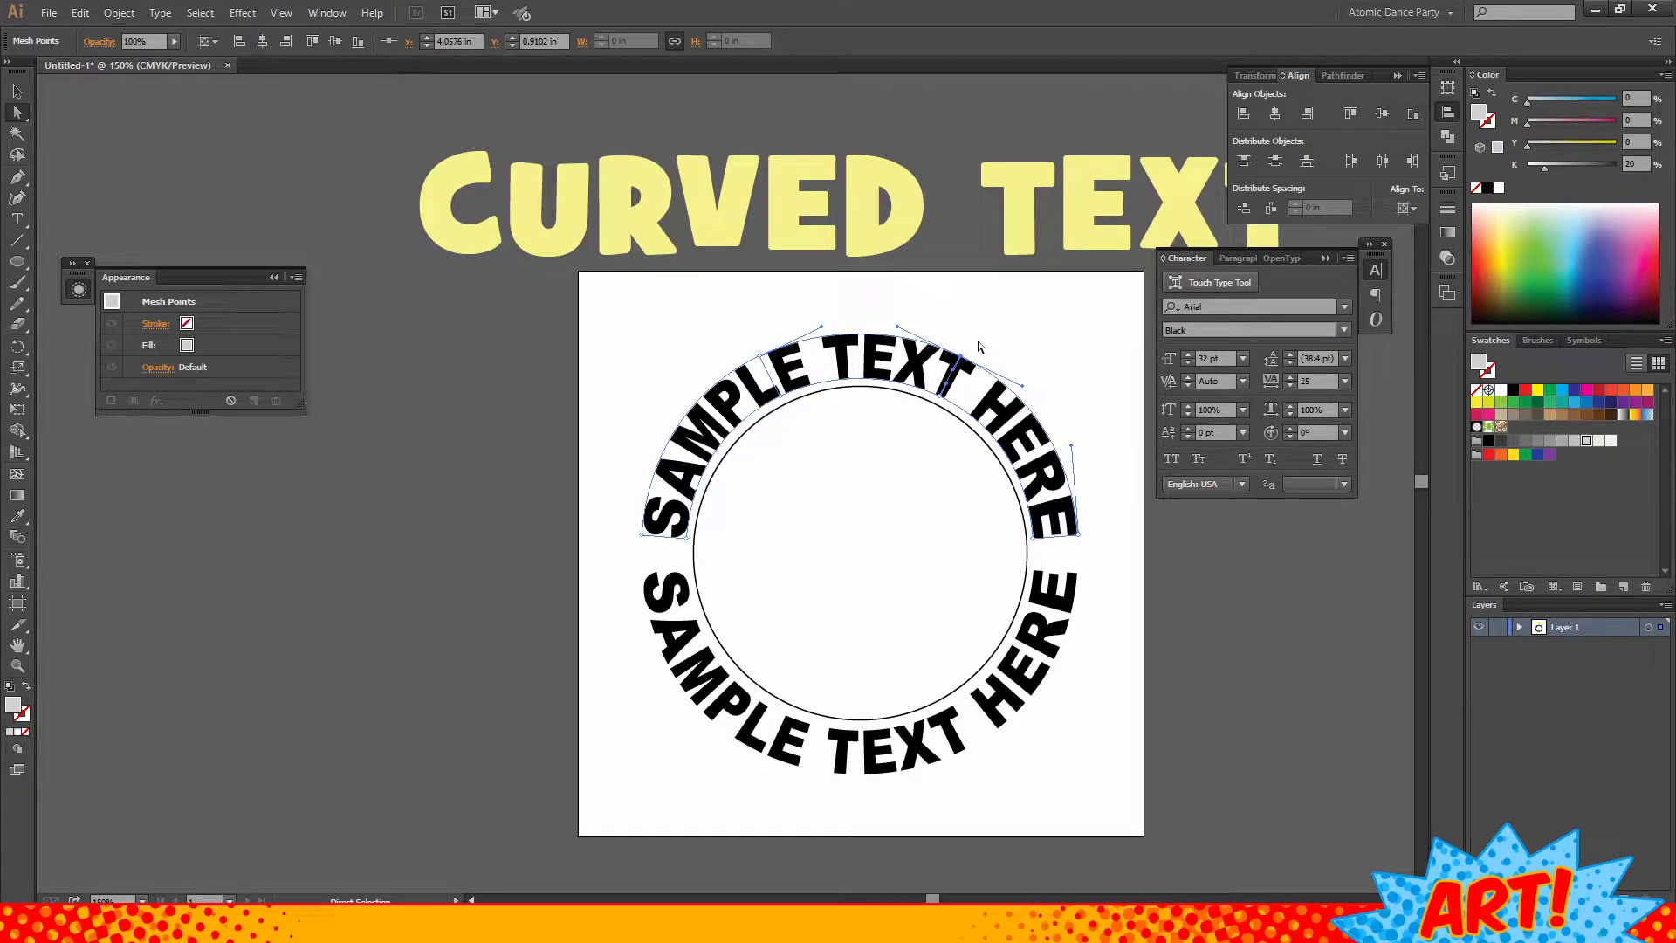
click(970, 342)
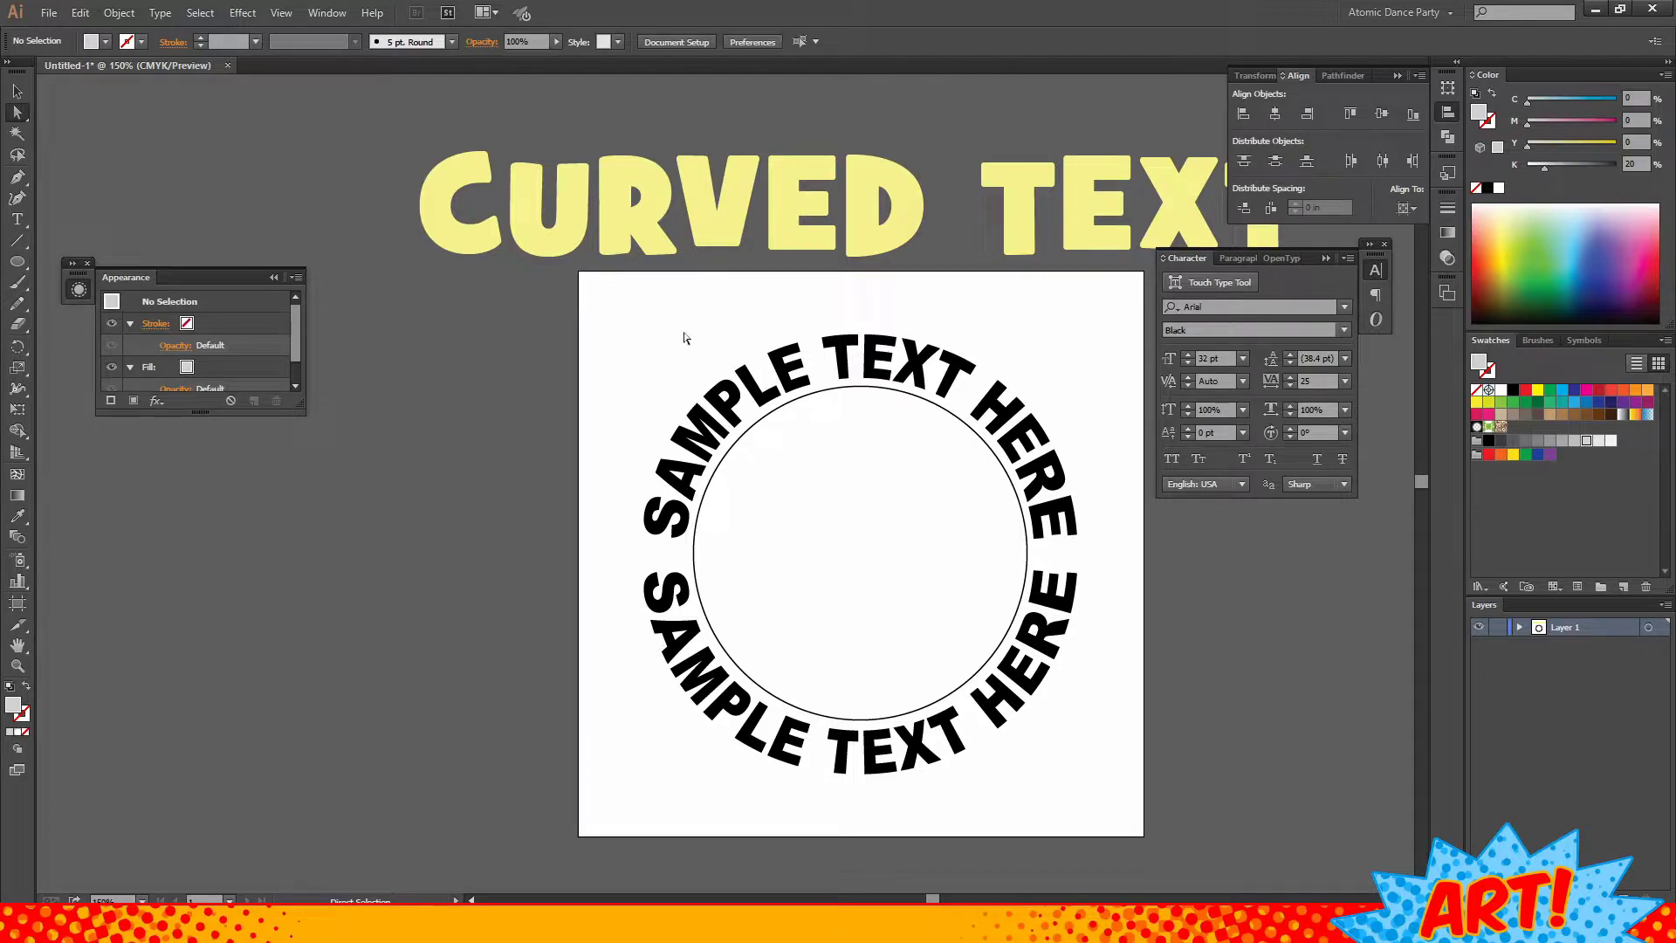
click(960, 360)
mouse_move(960, 359)
mouse_down()
mouse_move(980, 354)
mouse_move(965, 327)
mouse_move(892, 306)
mouse_move(964, 369)
mouse_up()
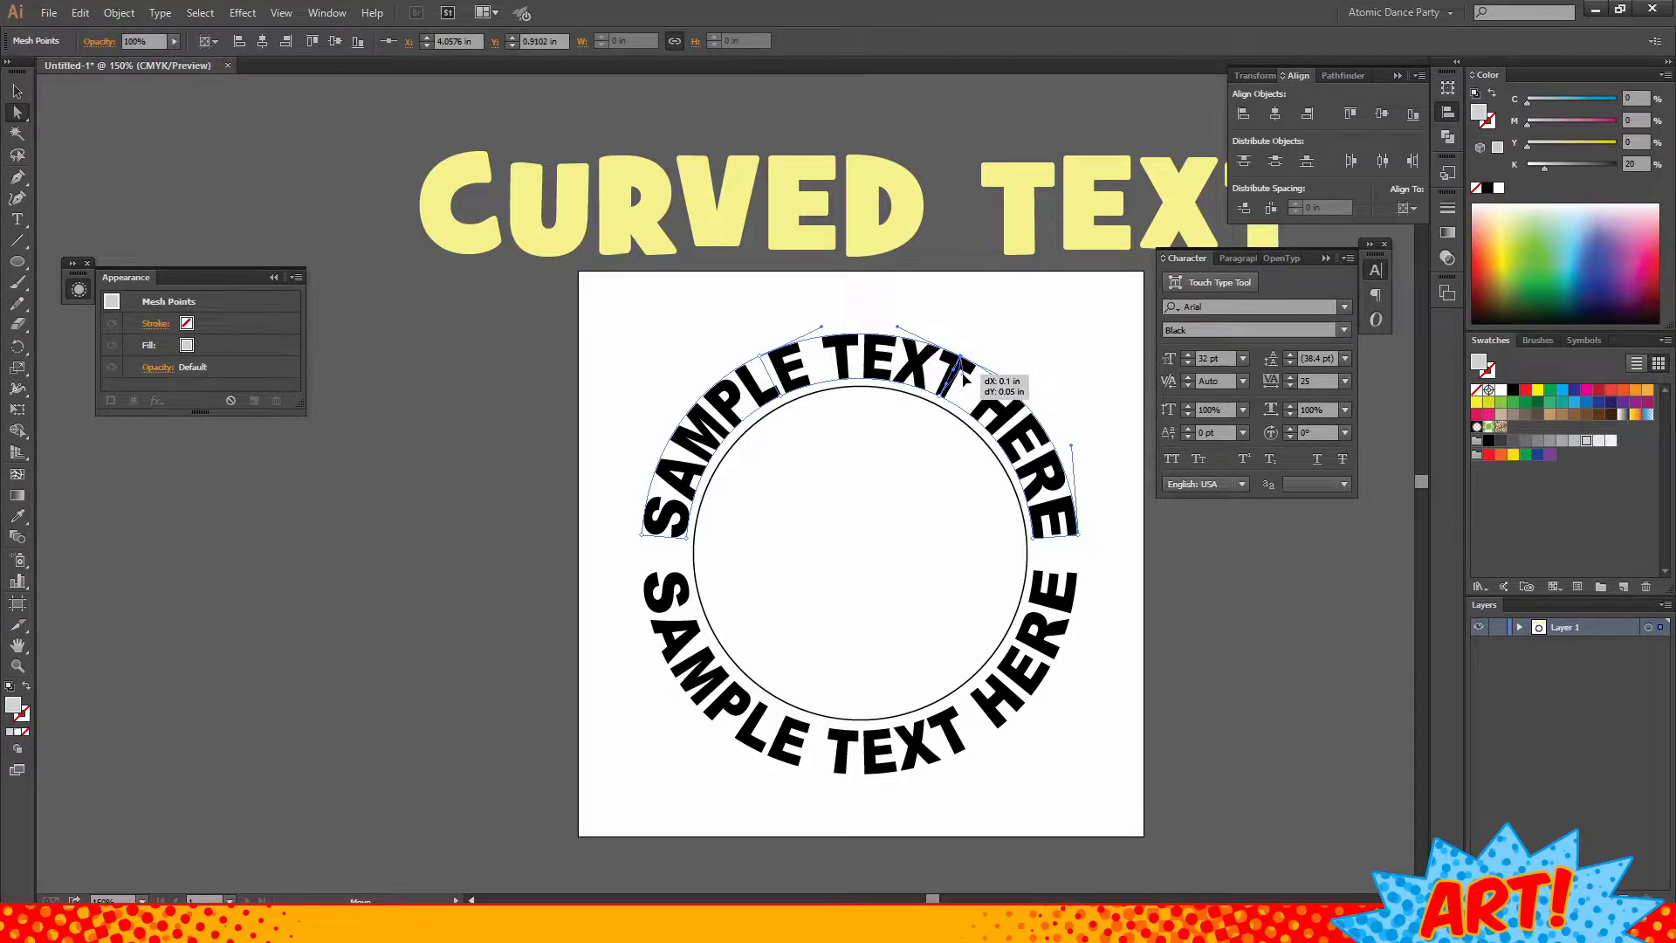
drag(951, 387, 935, 381)
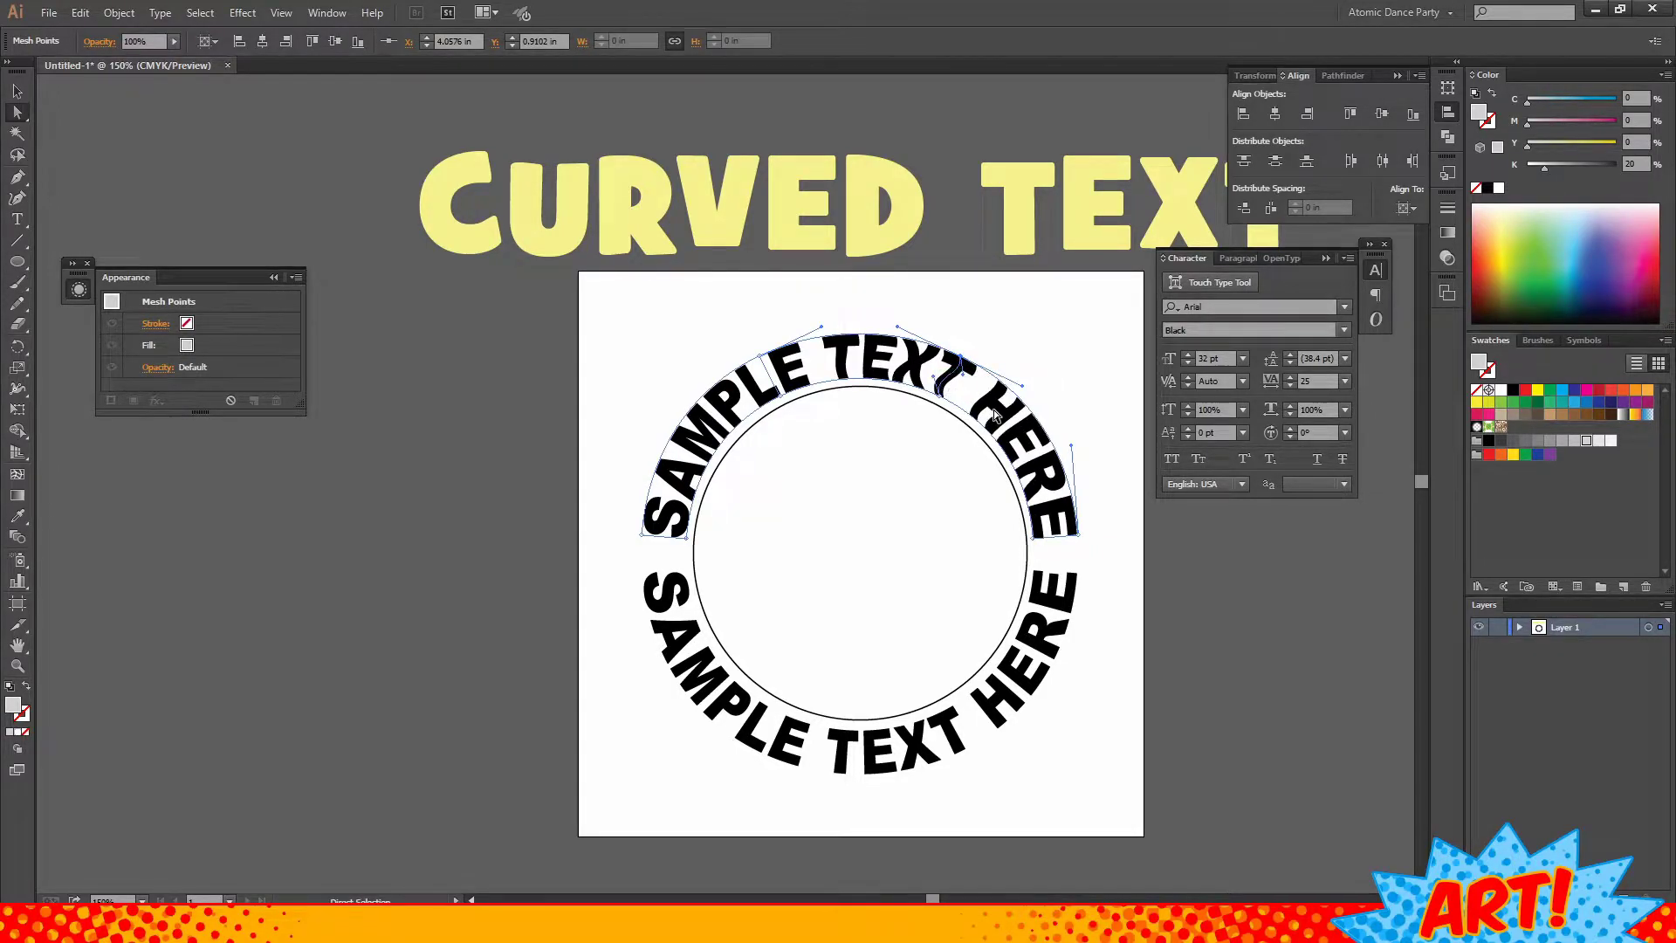
- Bend the end edge of the upper envelope beside the final E using its corner mesh point's handle
click(1078, 534)
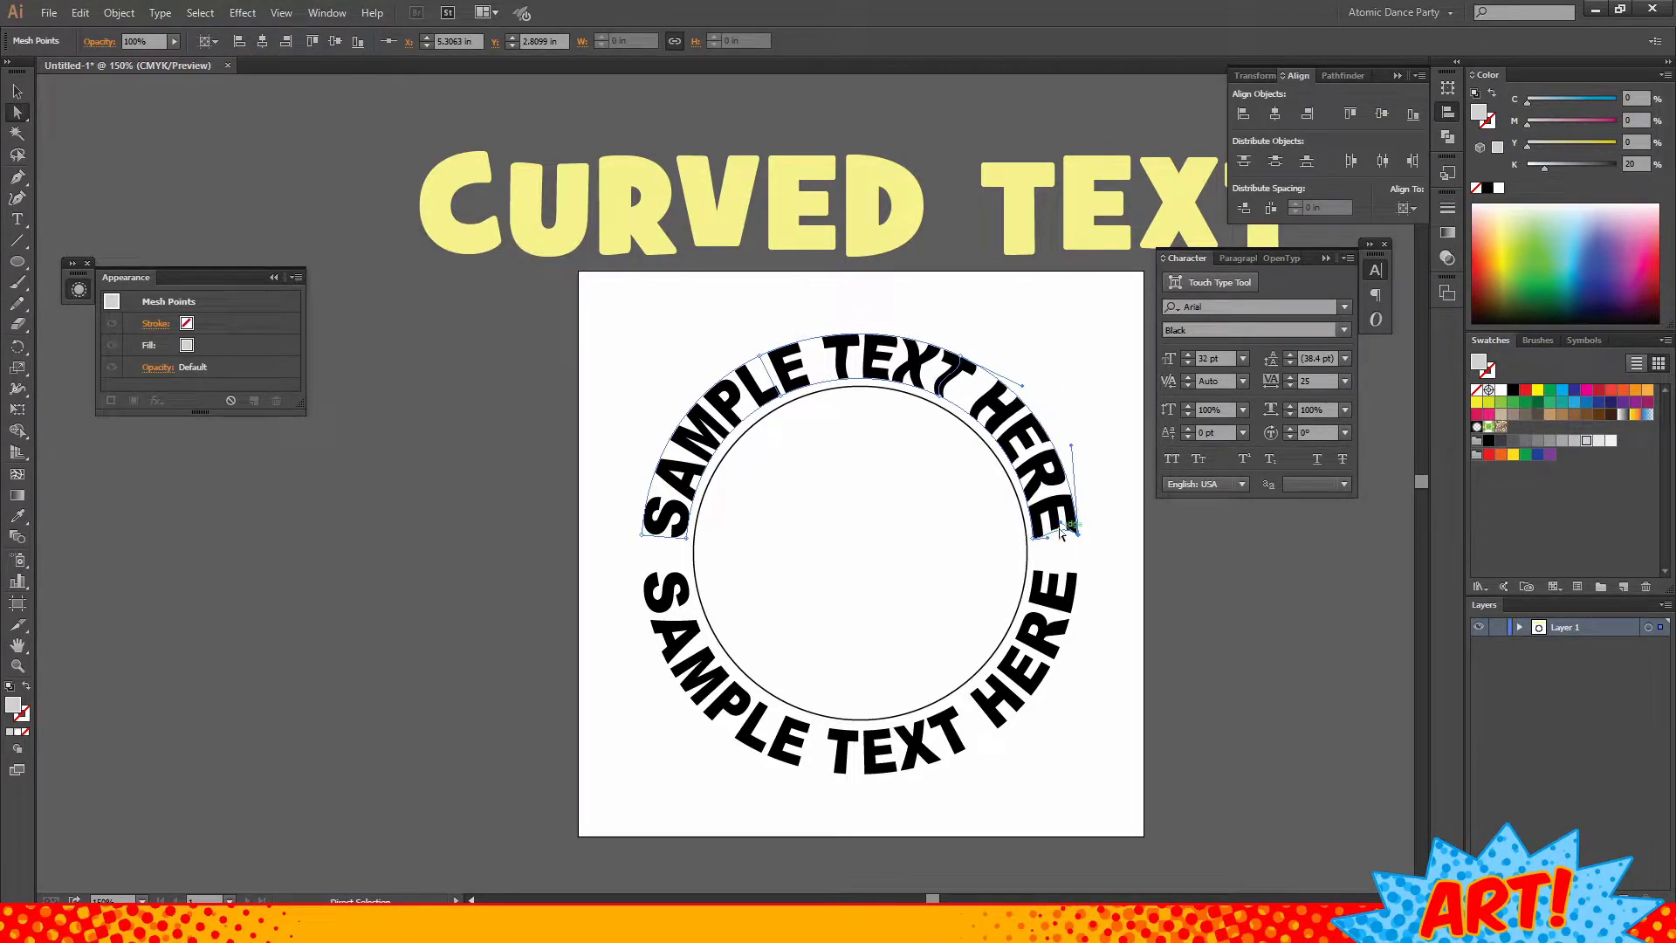
mouse_move(1048, 539)
mouse_down()
mouse_move(1060, 550)
mouse_move(1054, 529)
mouse_up()
click(1126, 572)
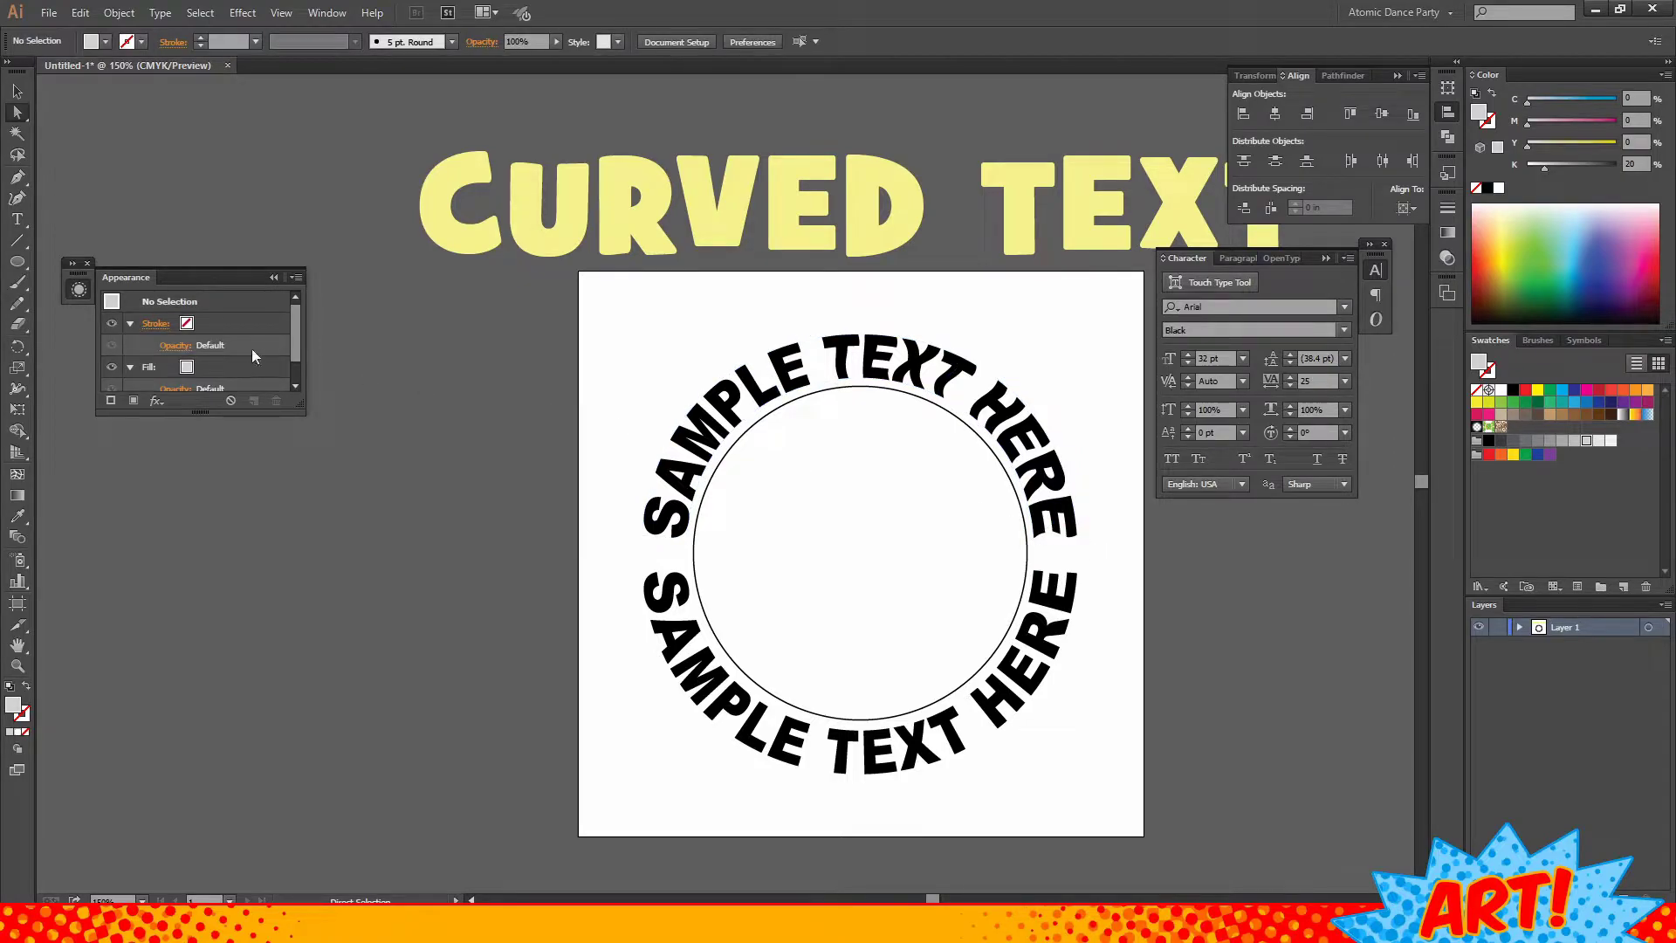
- Bend the upper envelope's mesh handles near the L and E of SAMPLE and at the end edge below the first S
click(761, 360)
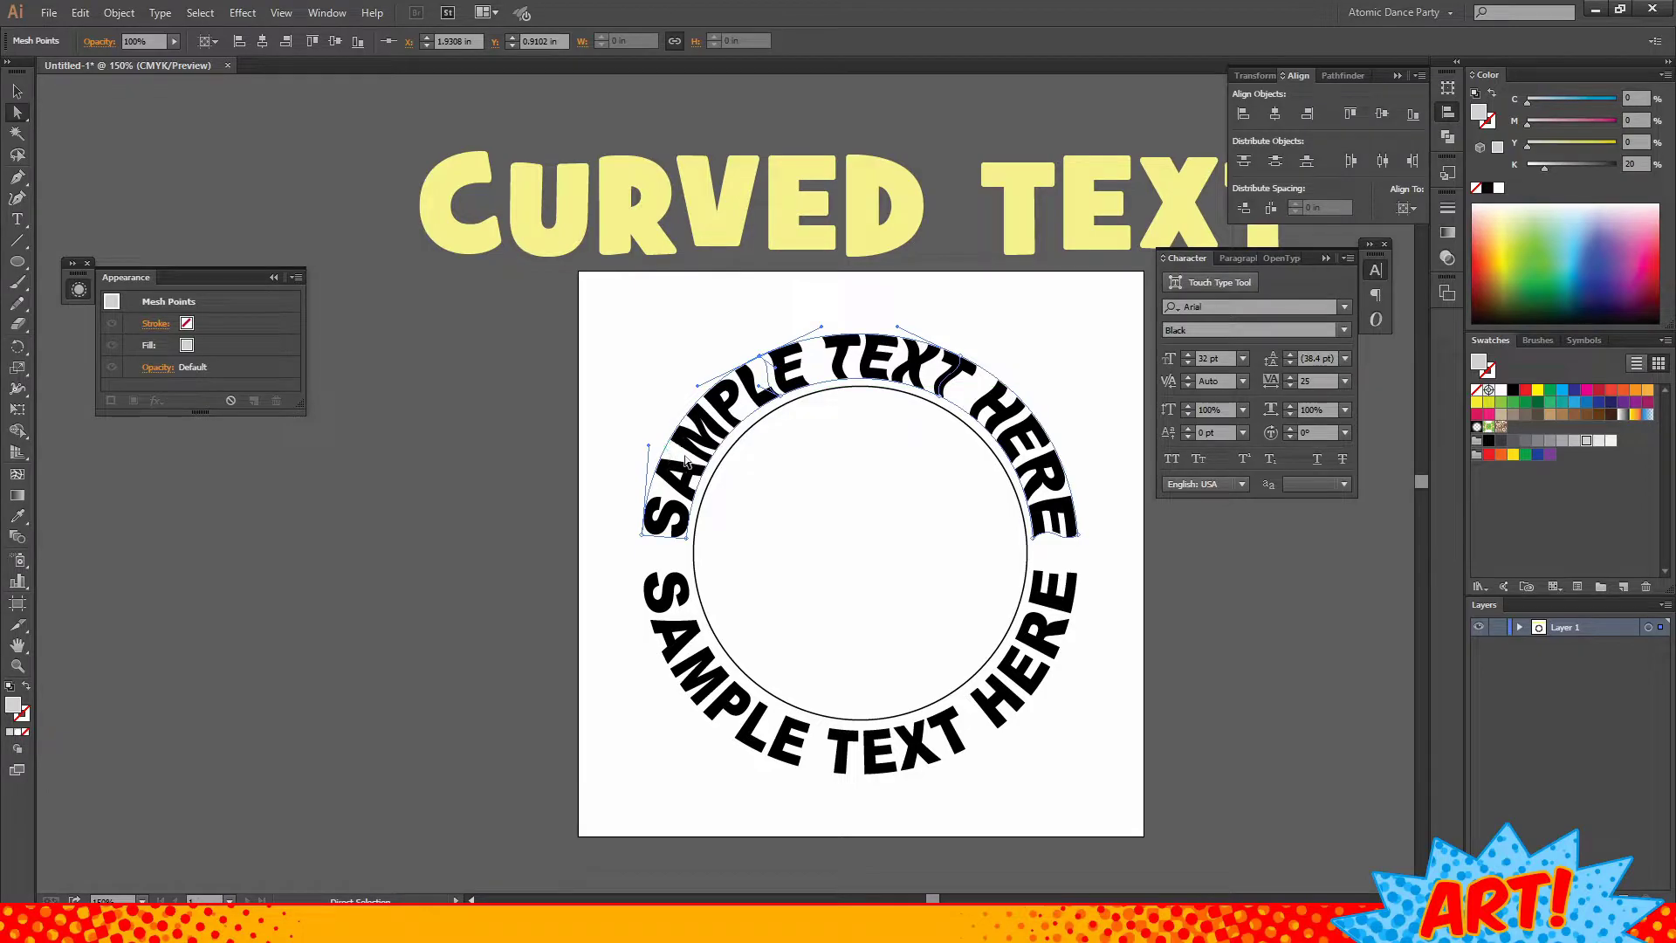
click(675, 536)
drag(672, 536, 658, 549)
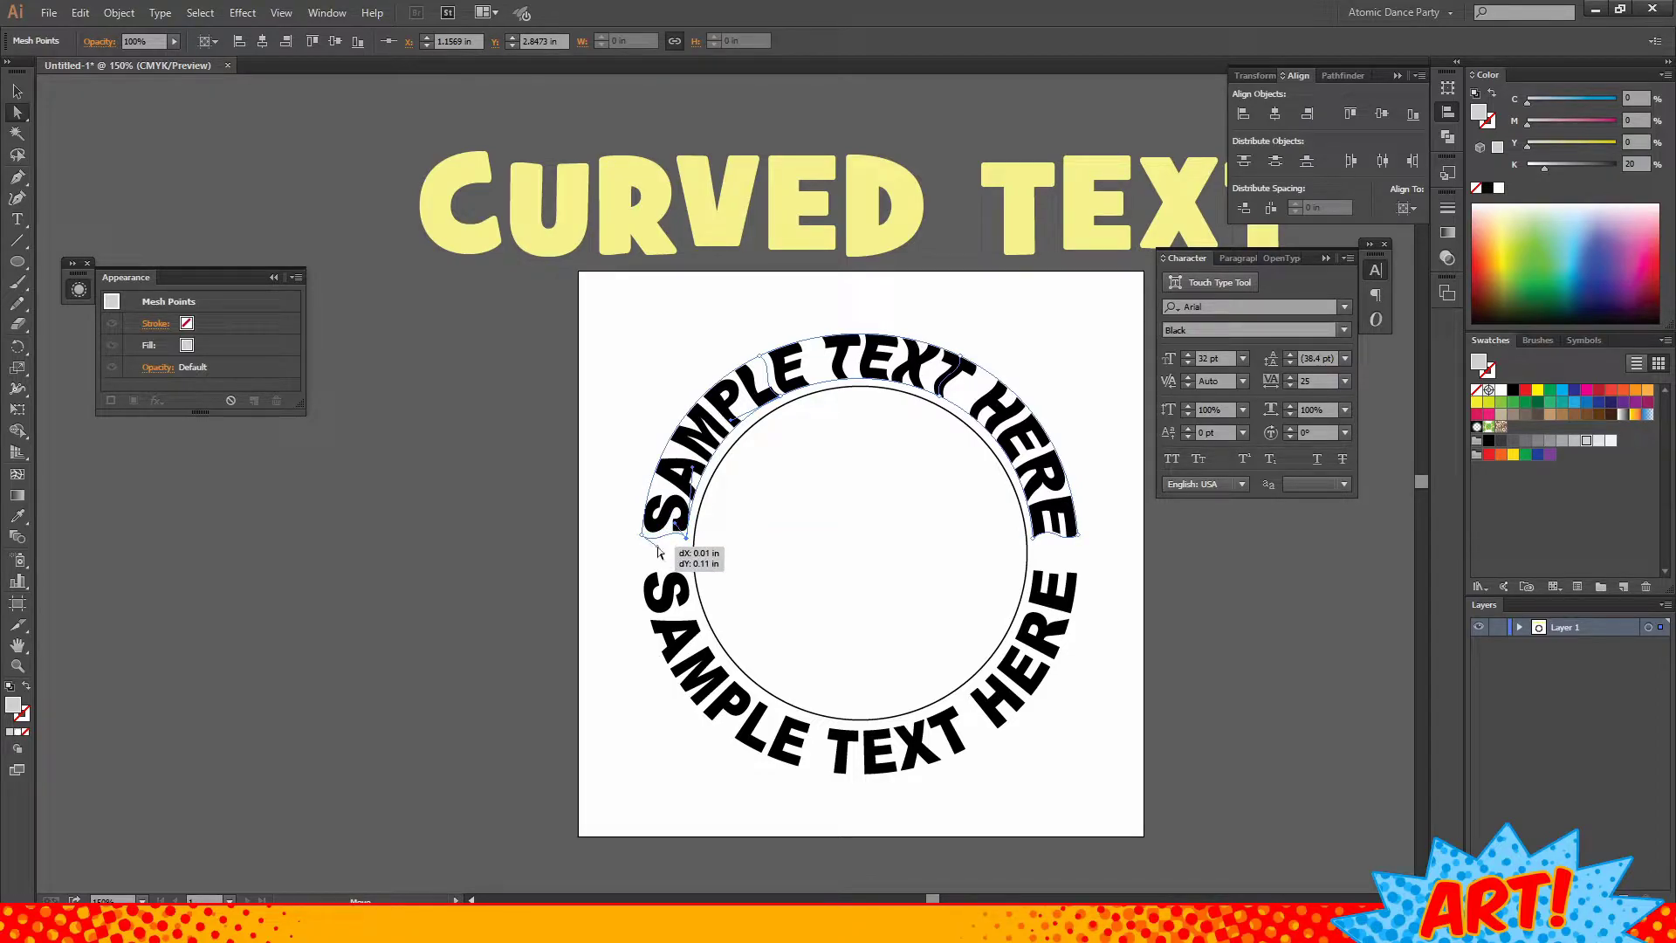
click(1152, 607)
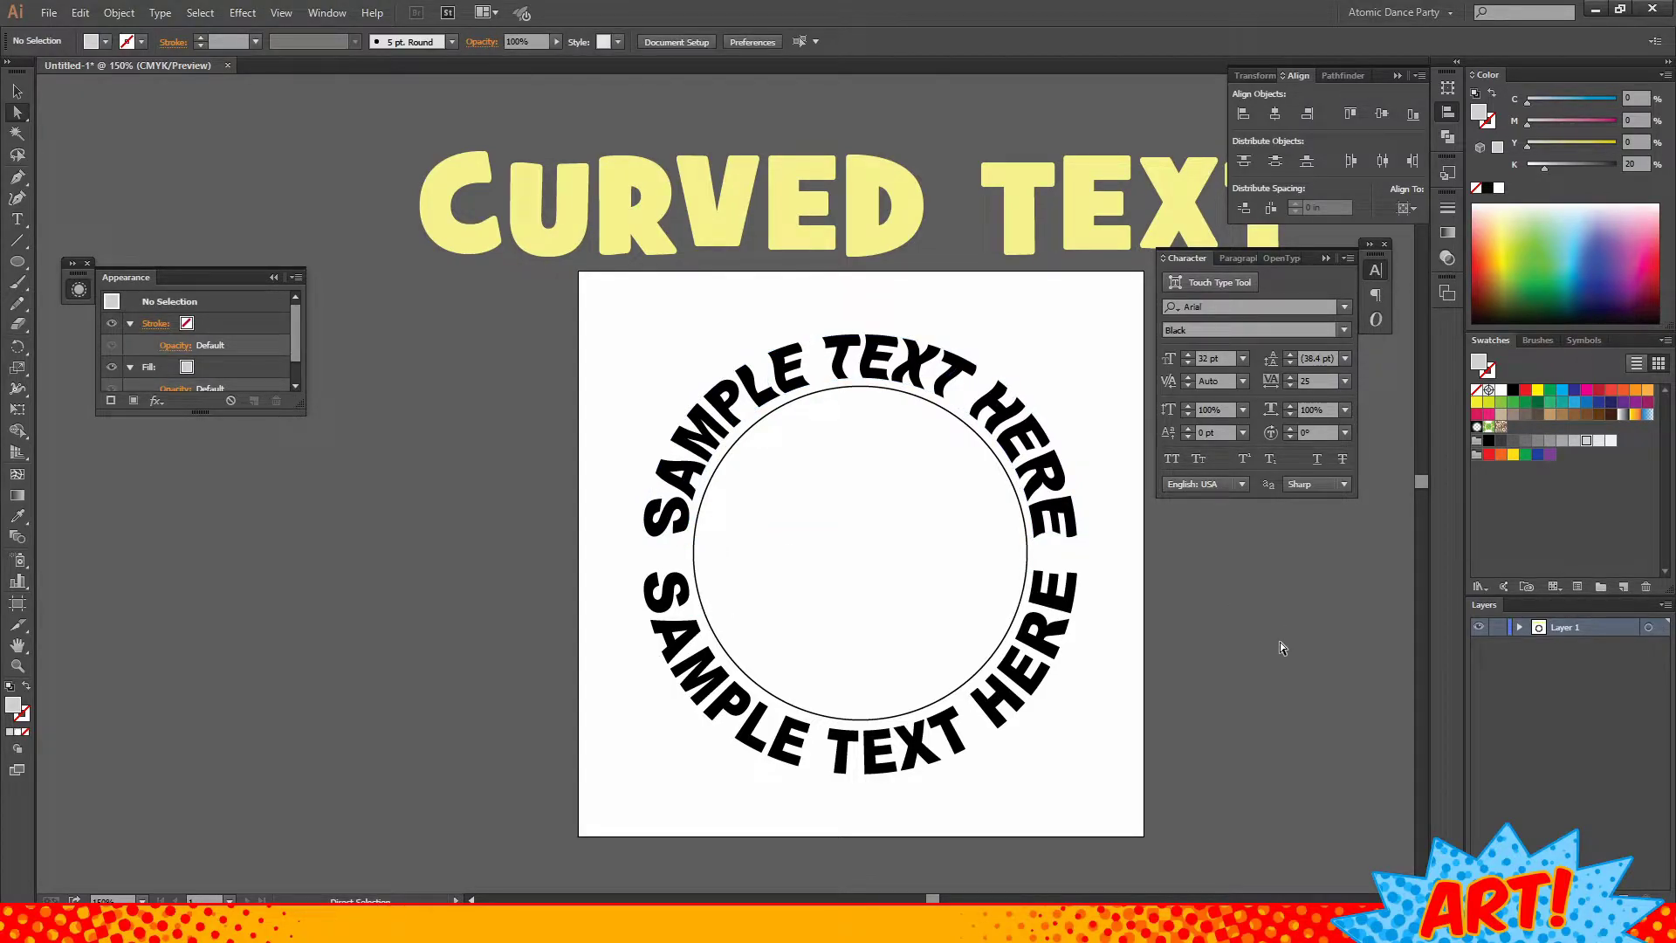
click(941, 391)
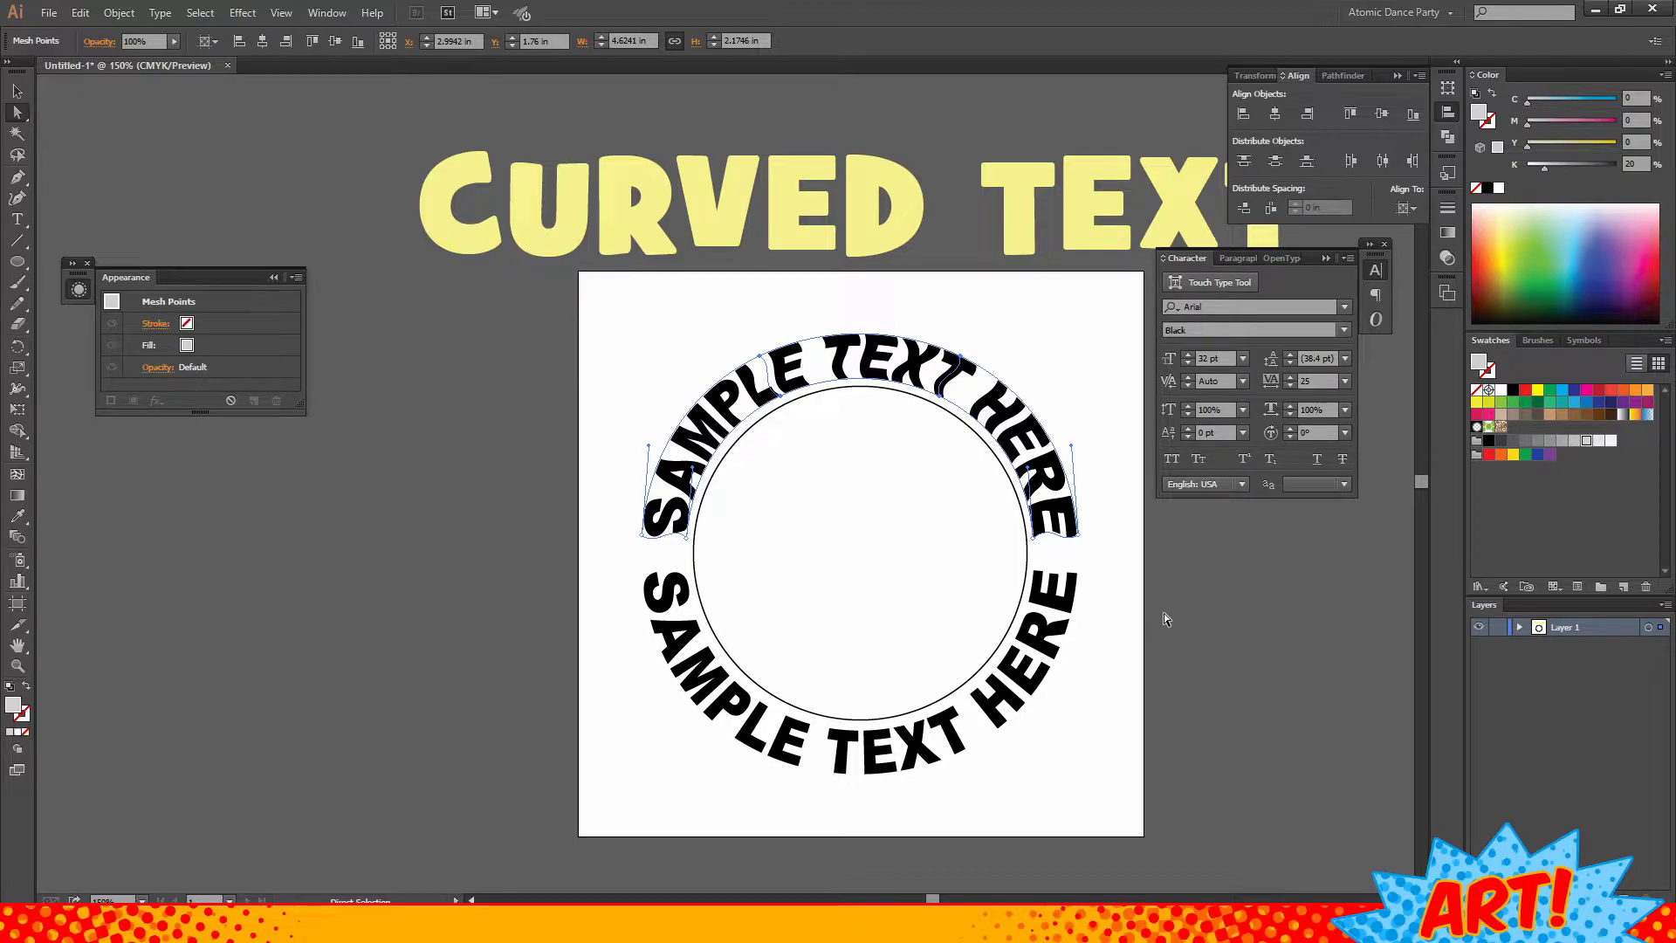
click(1134, 548)
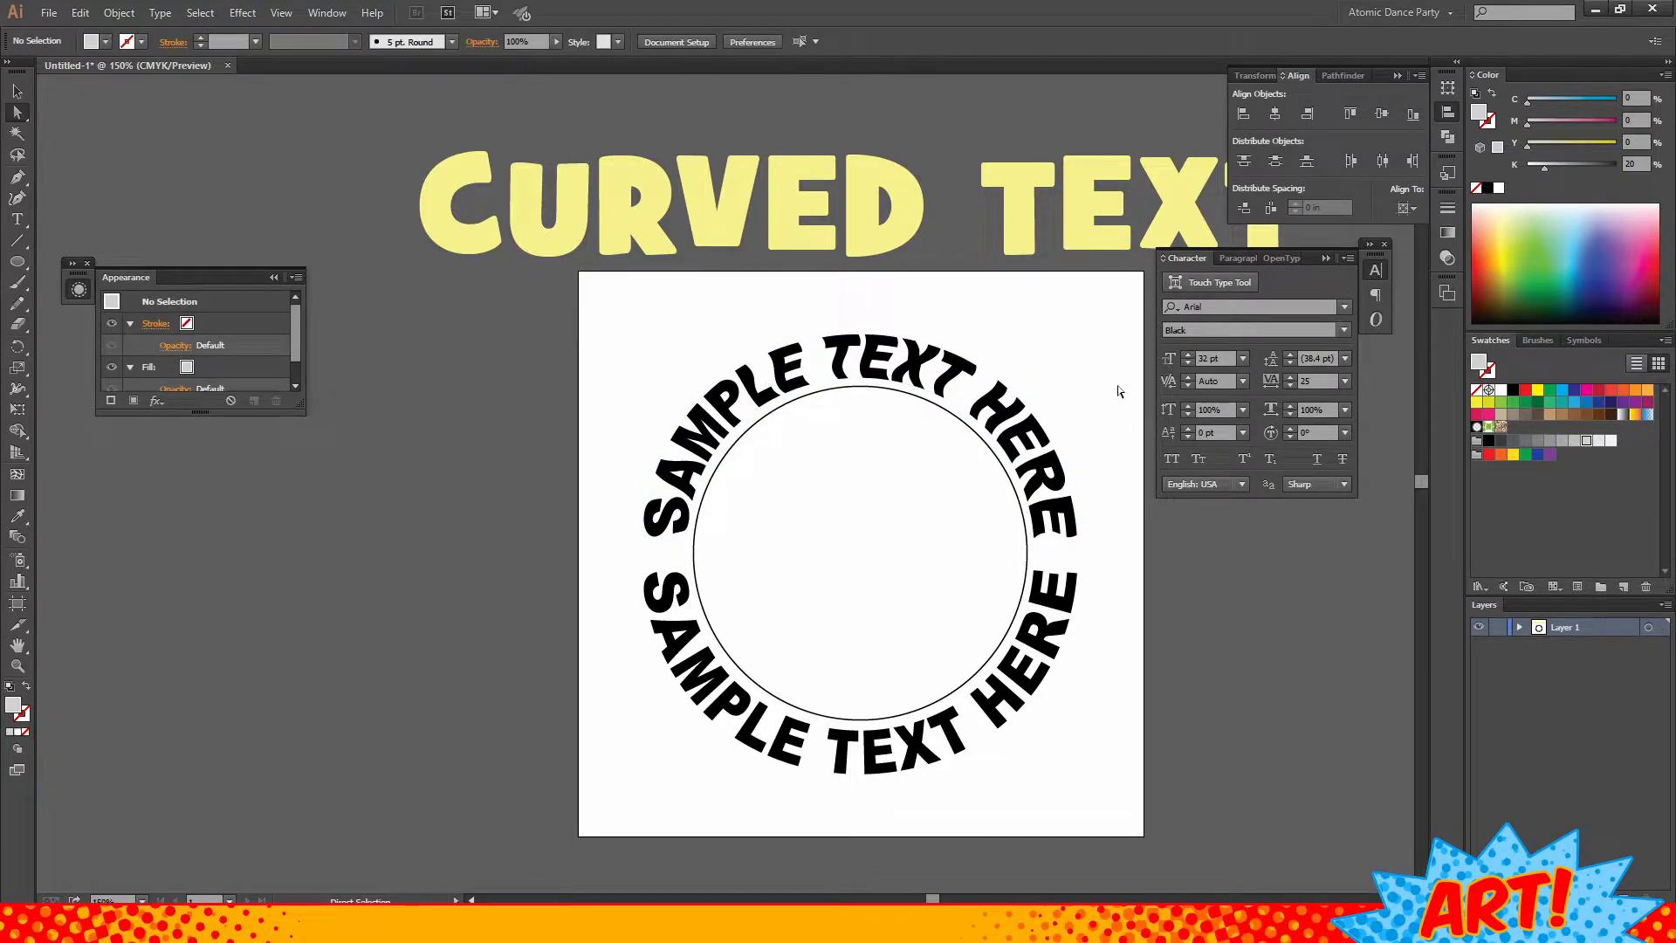
- Move both curved SAMPLE TEXT HERE objects off the artboard to its left side
click(1021, 465)
click(18, 91)
click(517, 452)
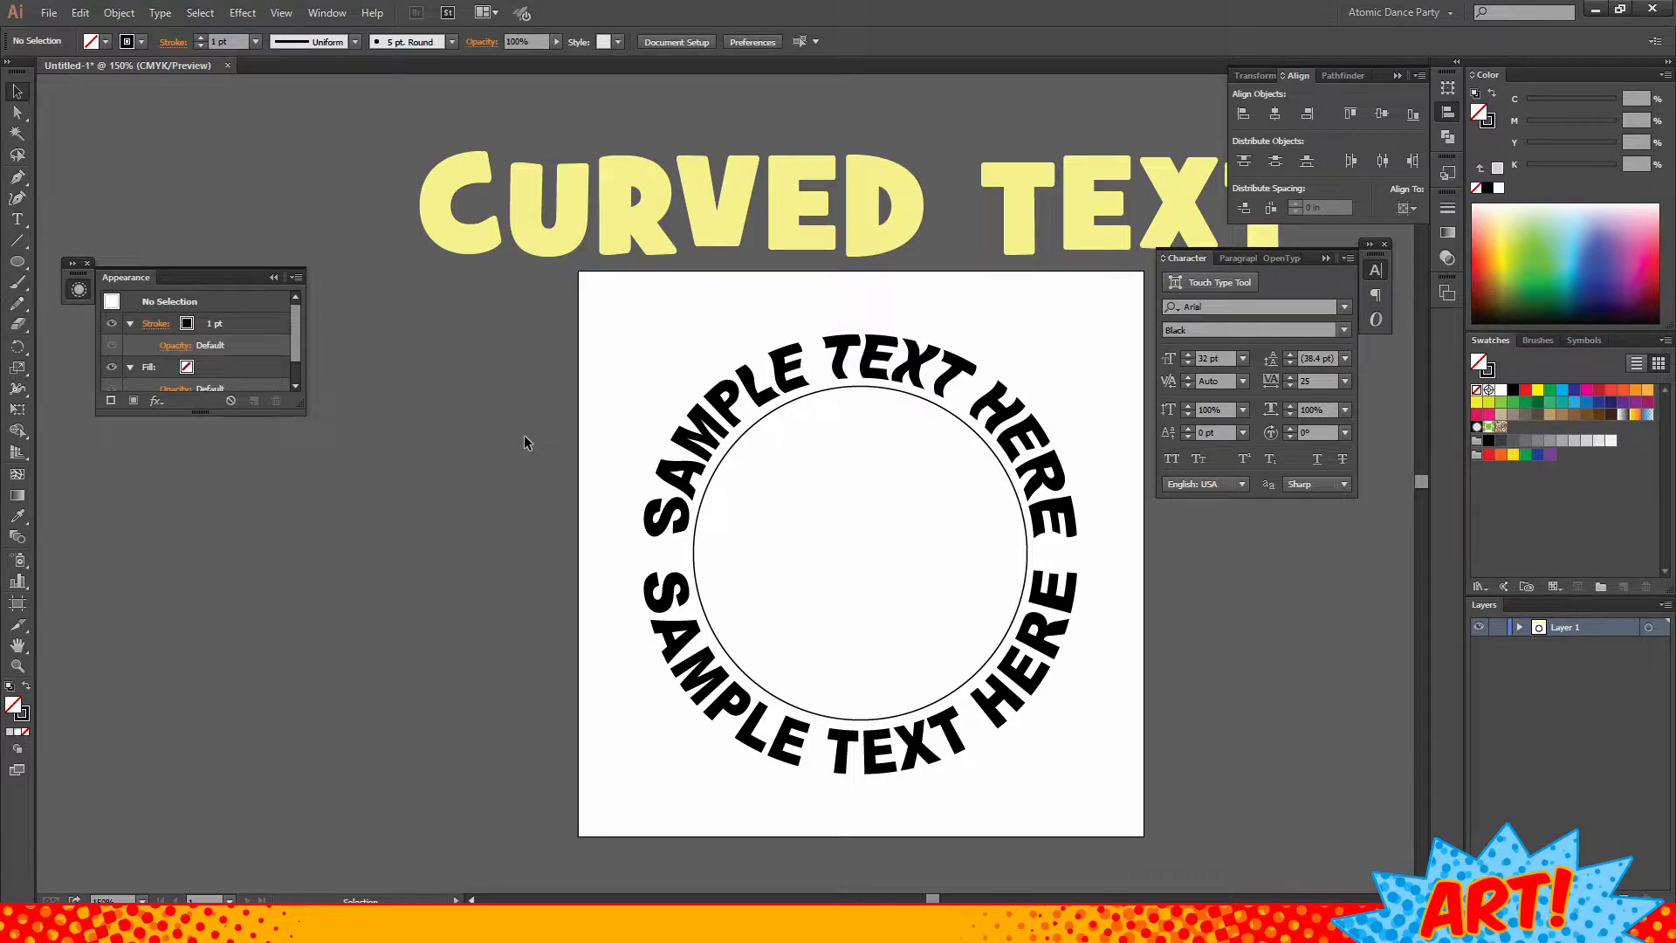
click(1004, 470)
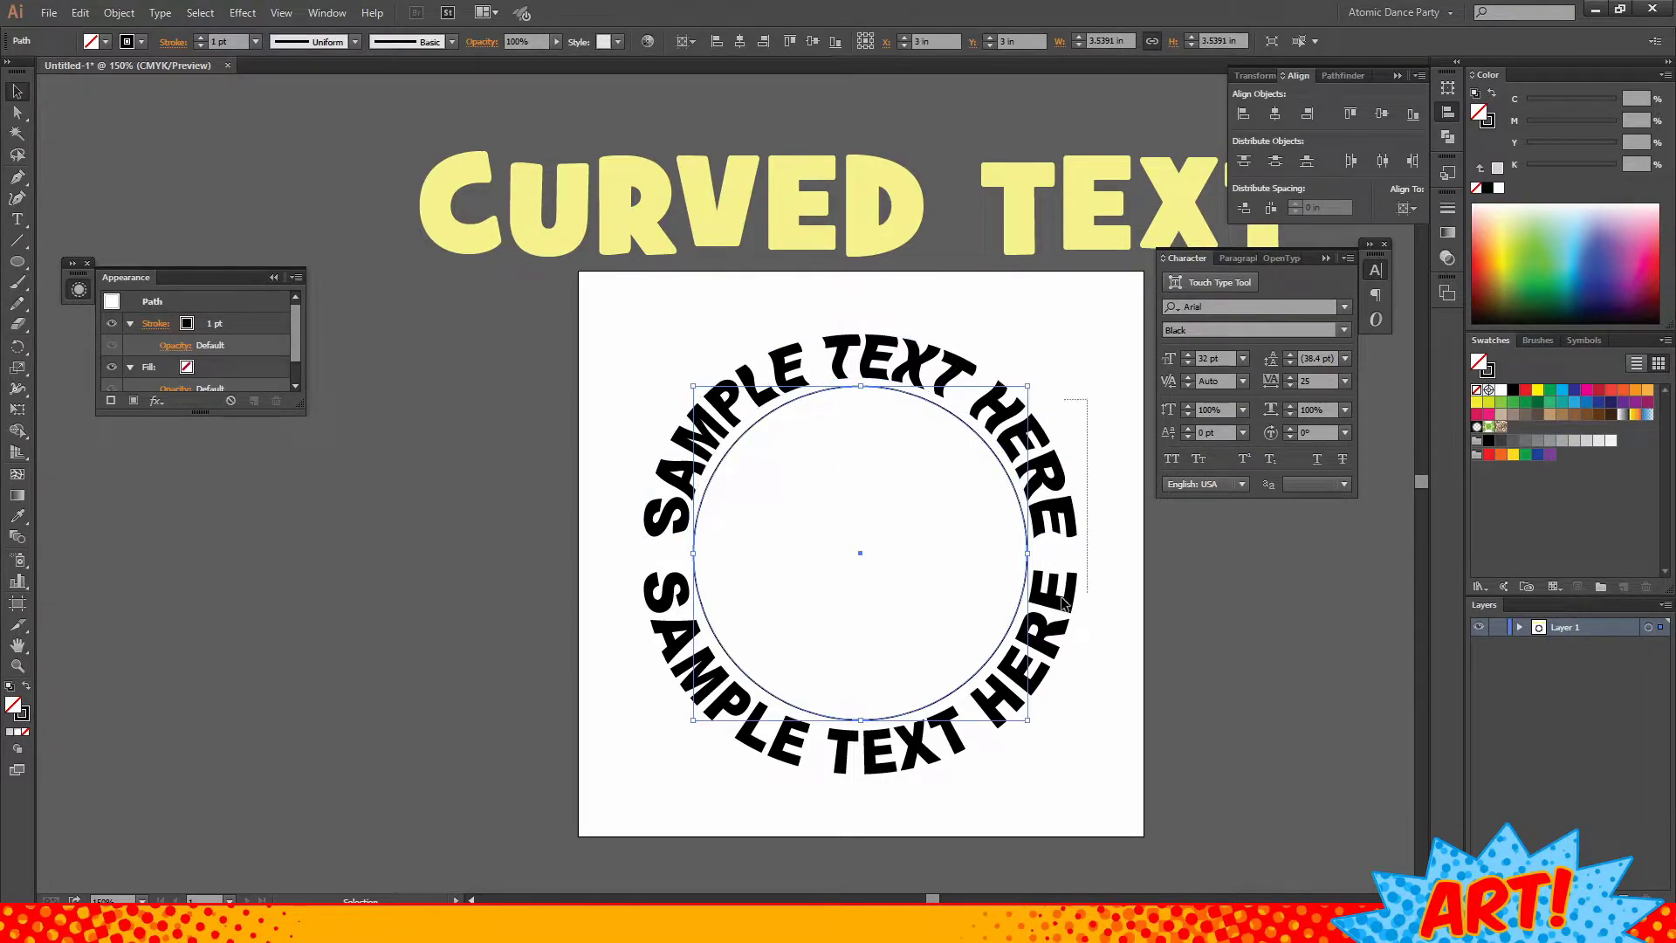
click(1058, 524)
drag(1067, 607, 455, 578)
drag(717, 436, 107, 436)
click(715, 506)
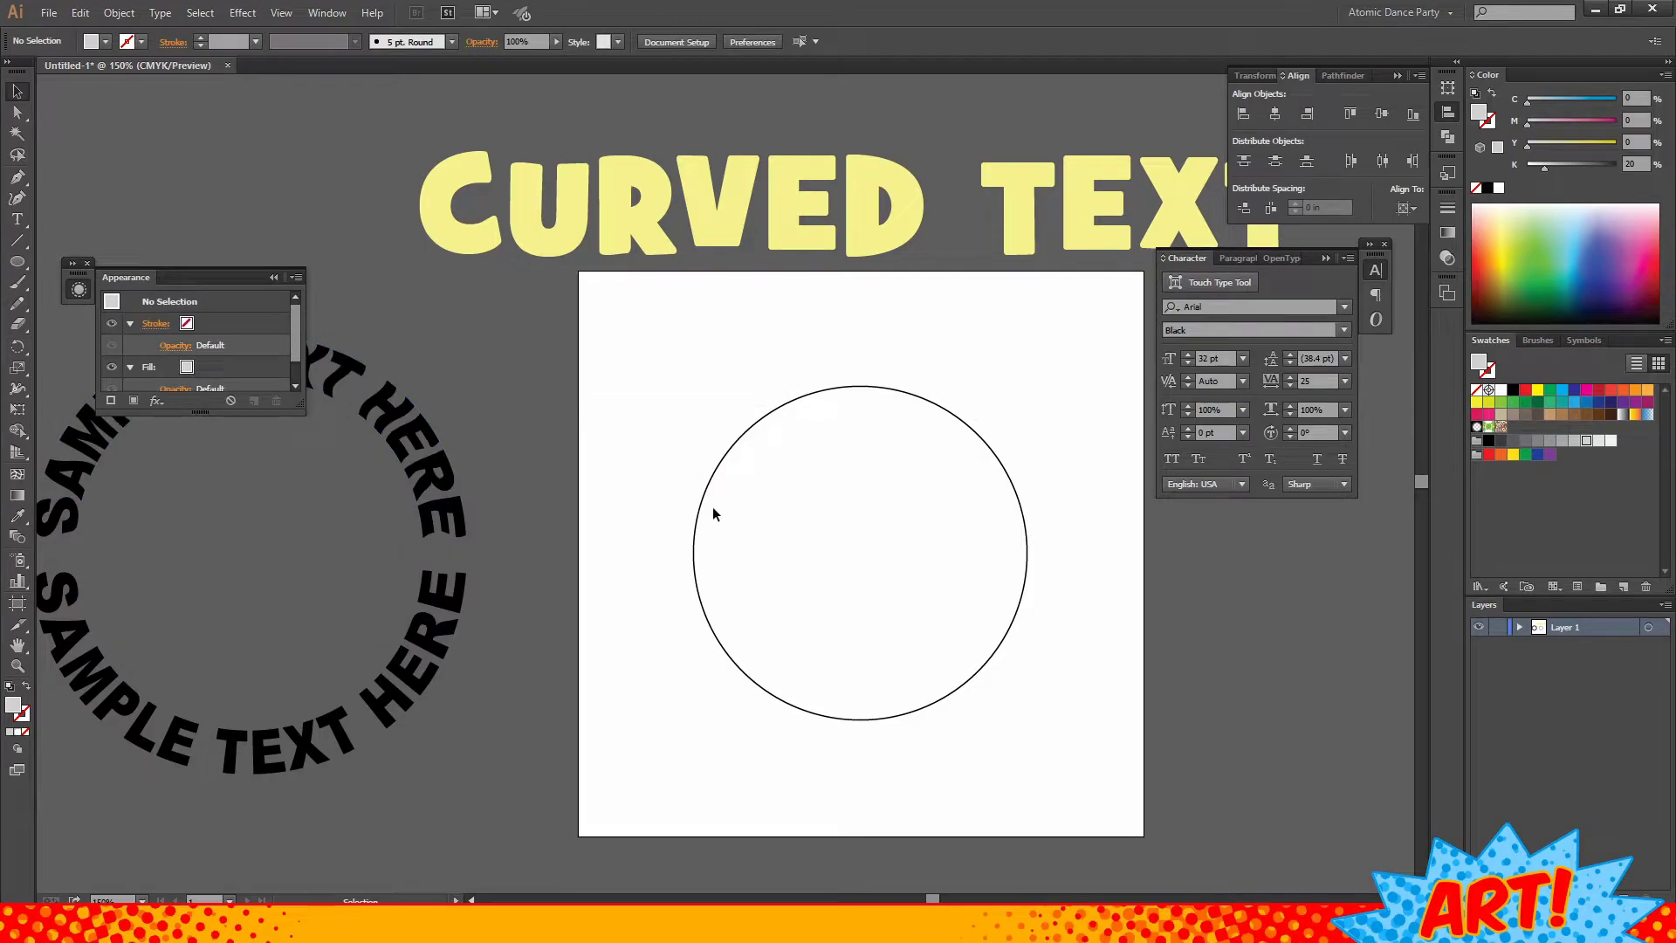
- Create an enlarged concentric copy of the circle, about 4.31 in across
click(707, 506)
click(633, 518)
click(697, 514)
drag(1027, 386, 1062, 342)
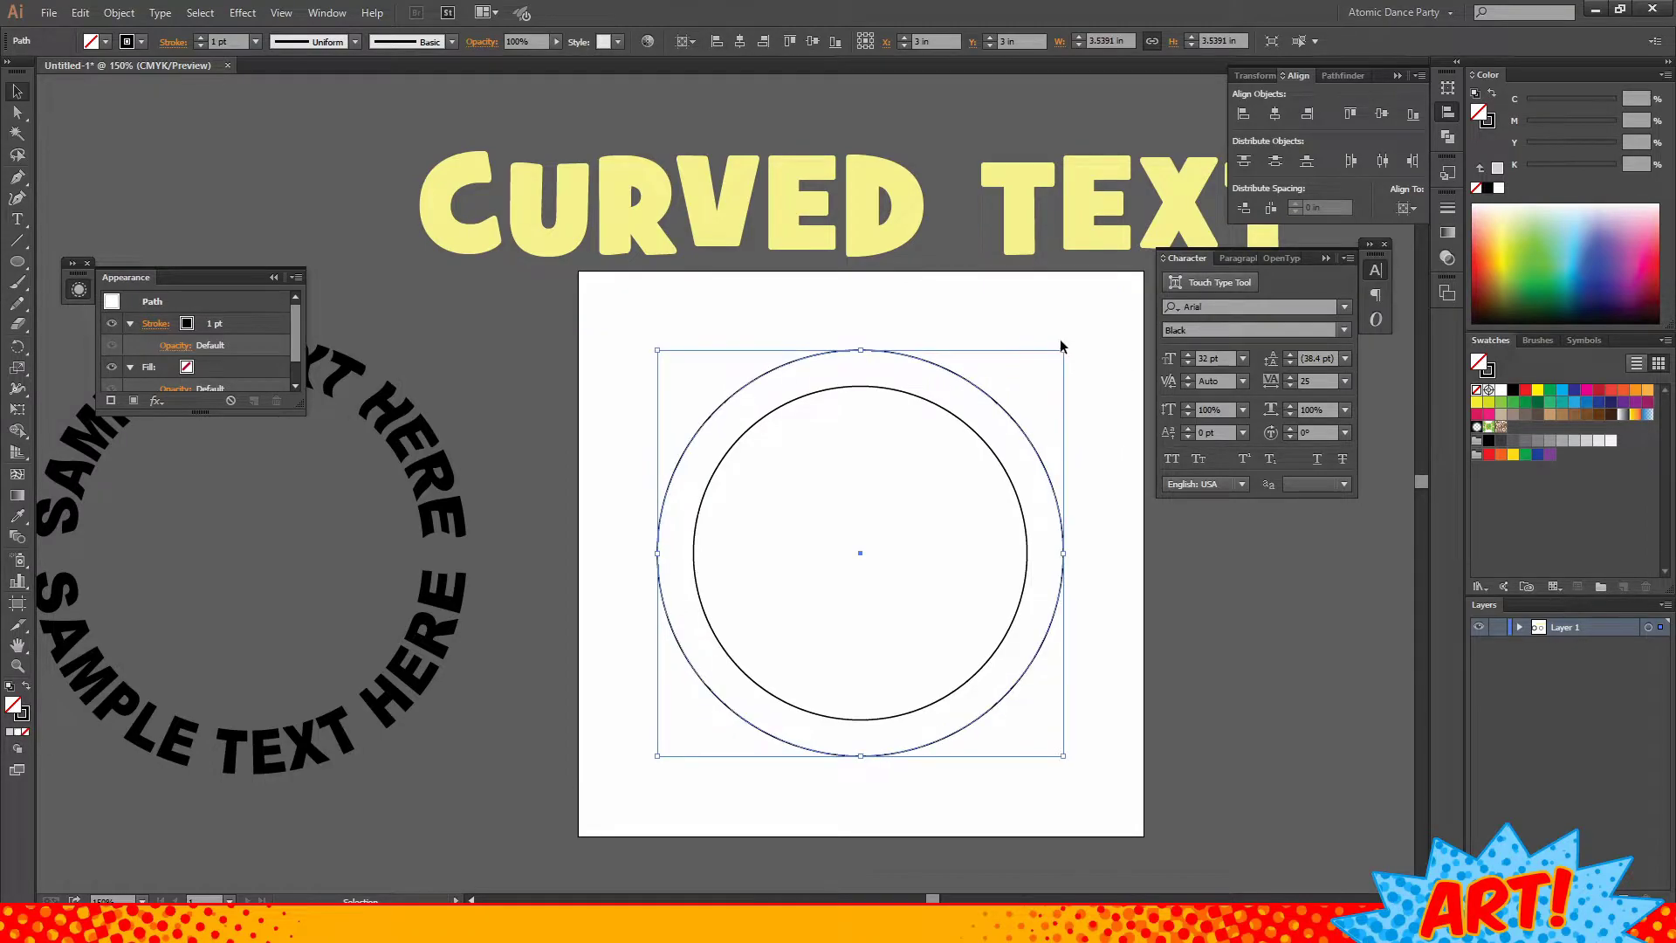
click(851, 289)
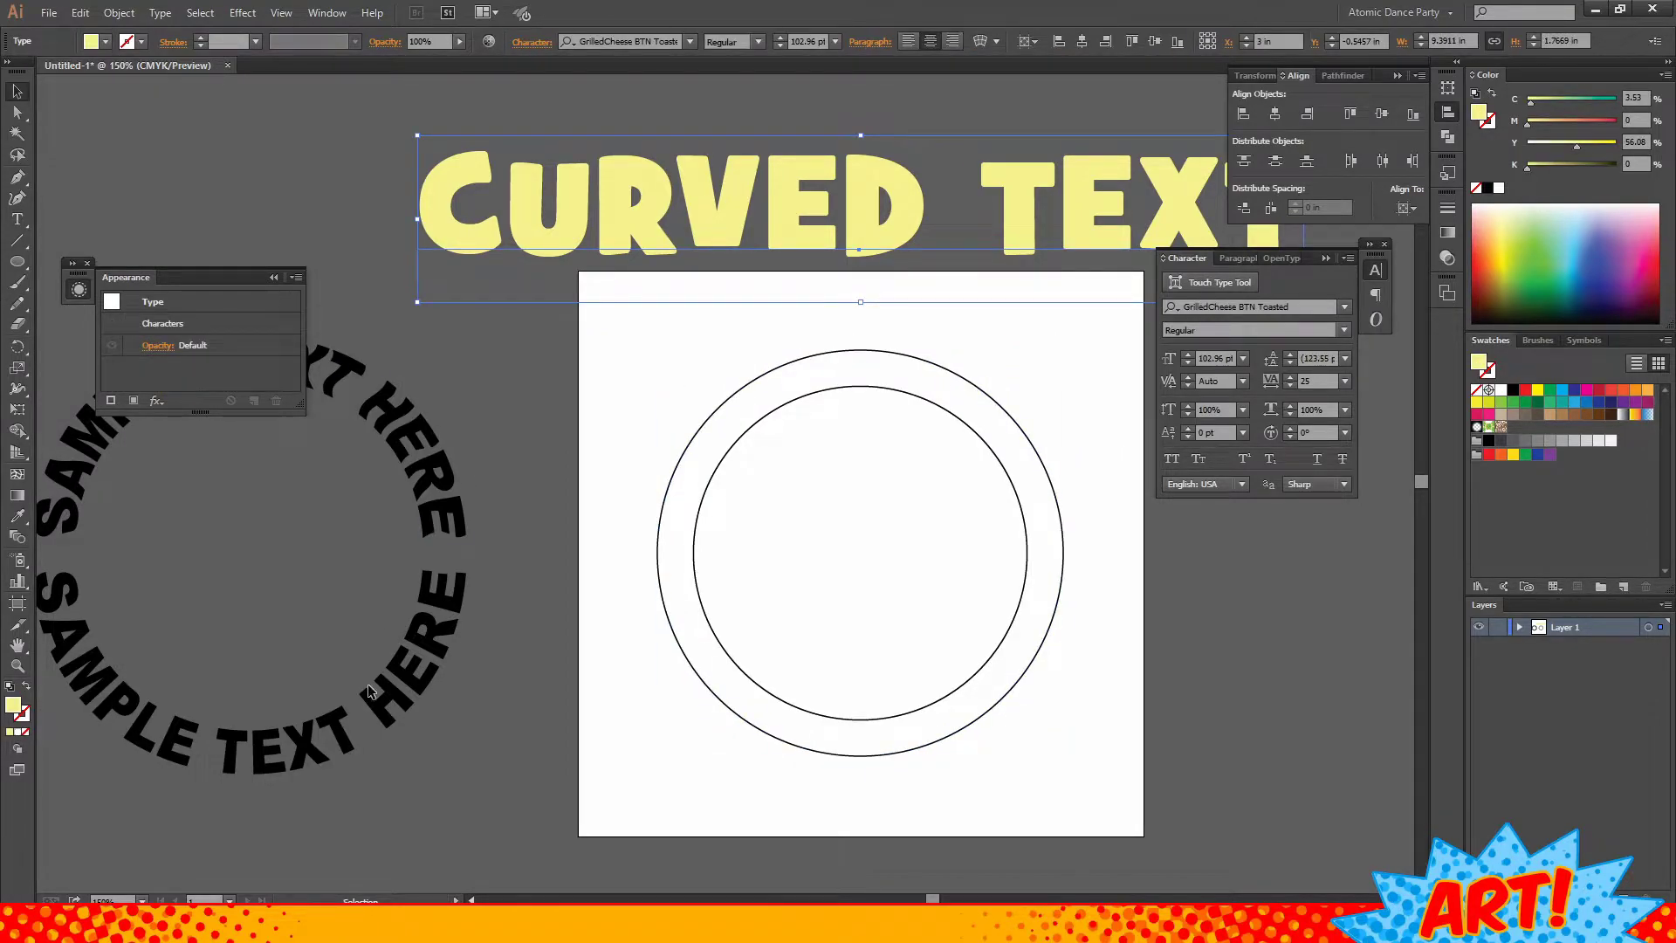
click(374, 598)
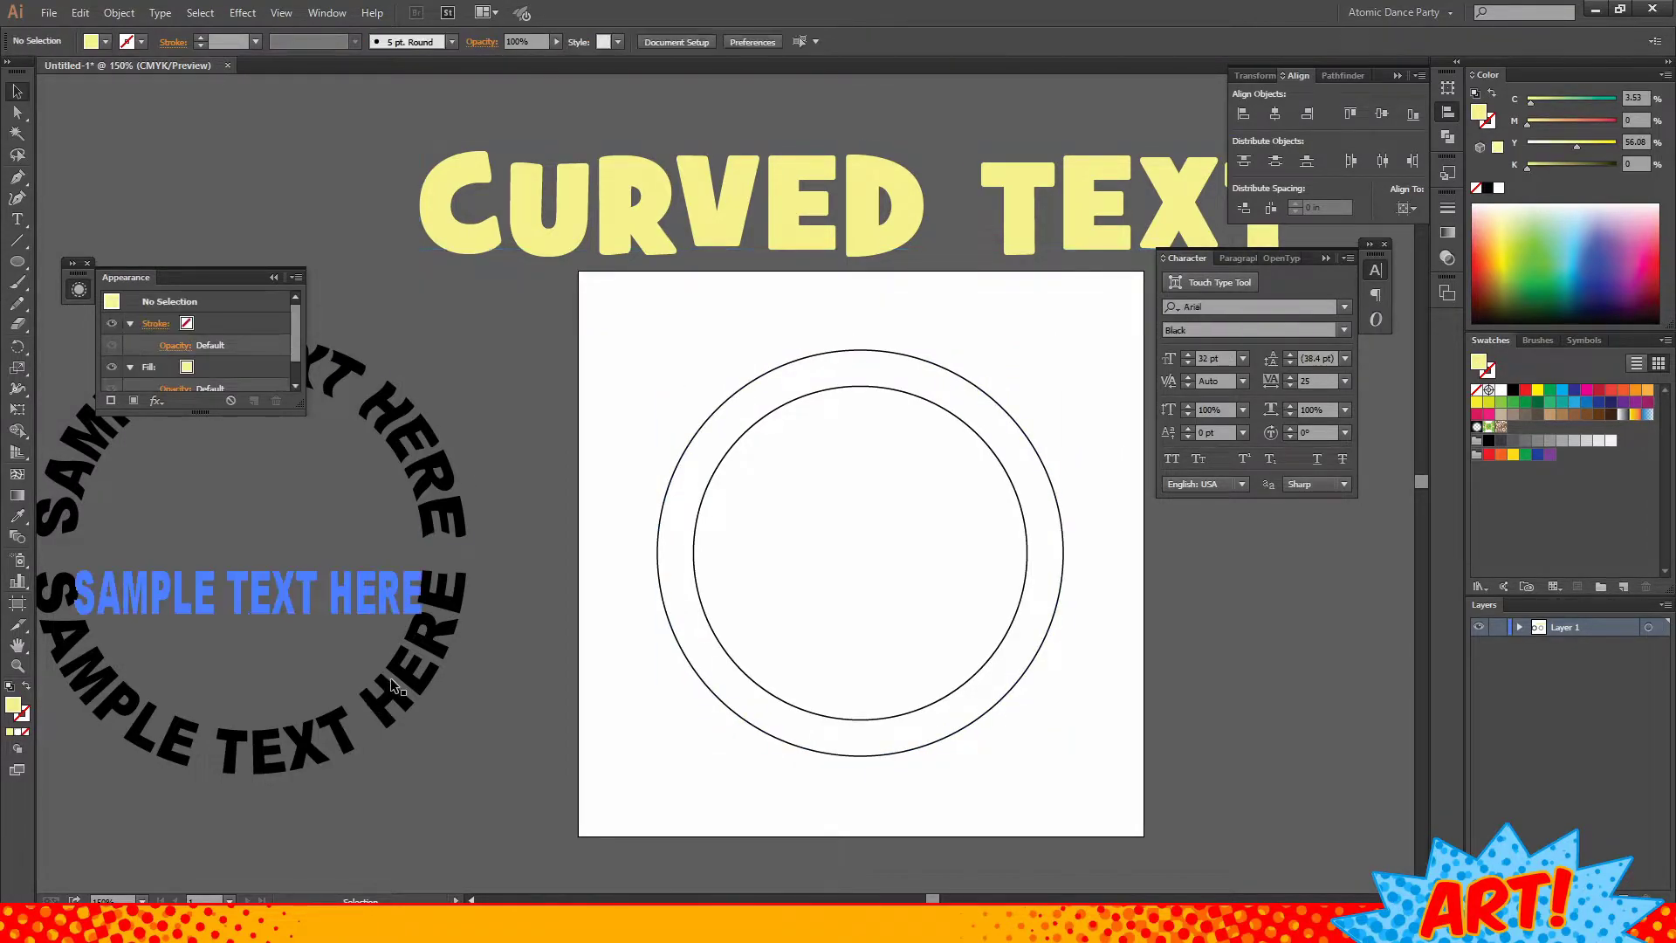
click(587, 474)
- Add centre-aligned Type on a Path text reading SAMPLE TEXT HERE to the outer circle, starting from its bottom point
click(666, 610)
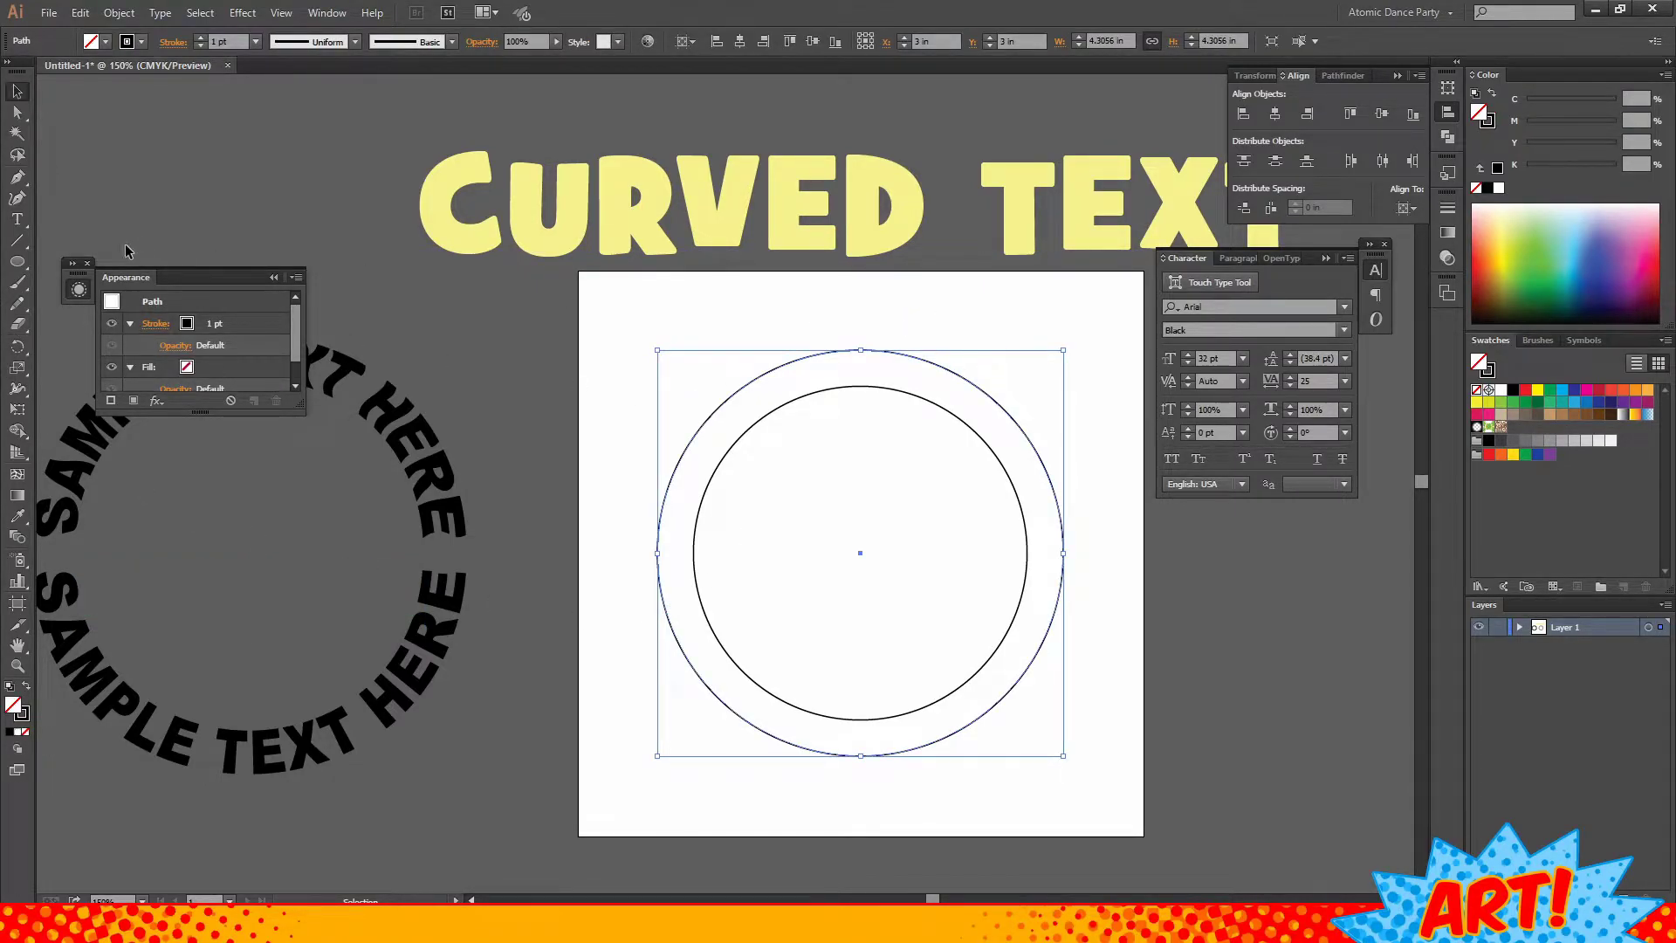
click(16, 220)
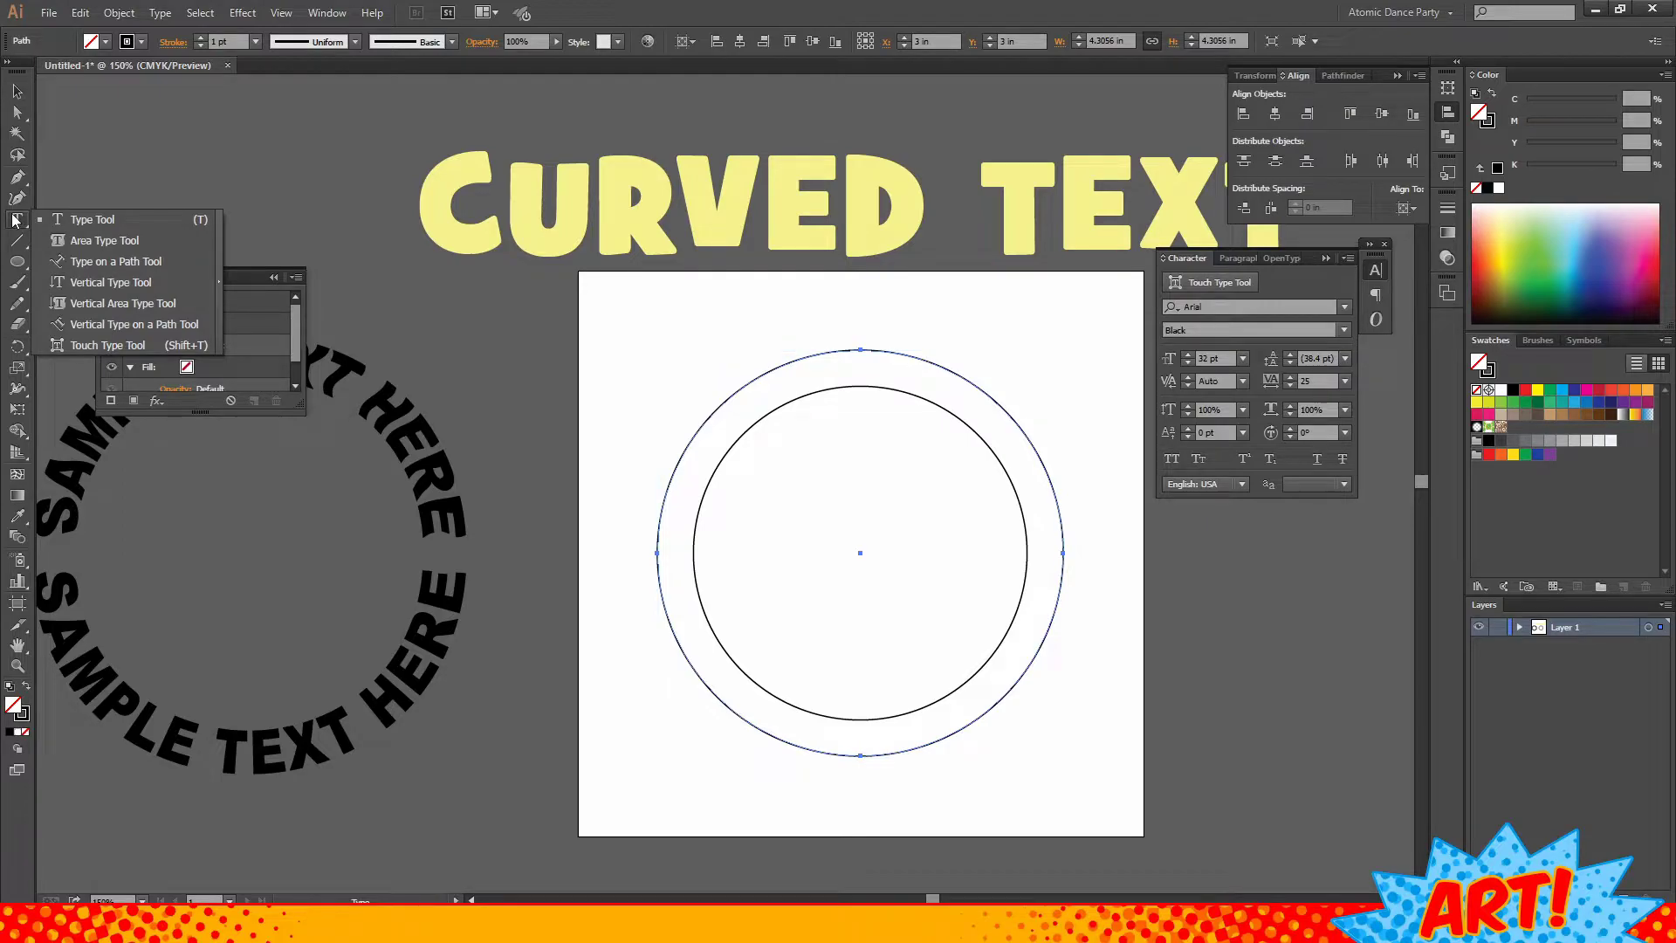
click(92, 262)
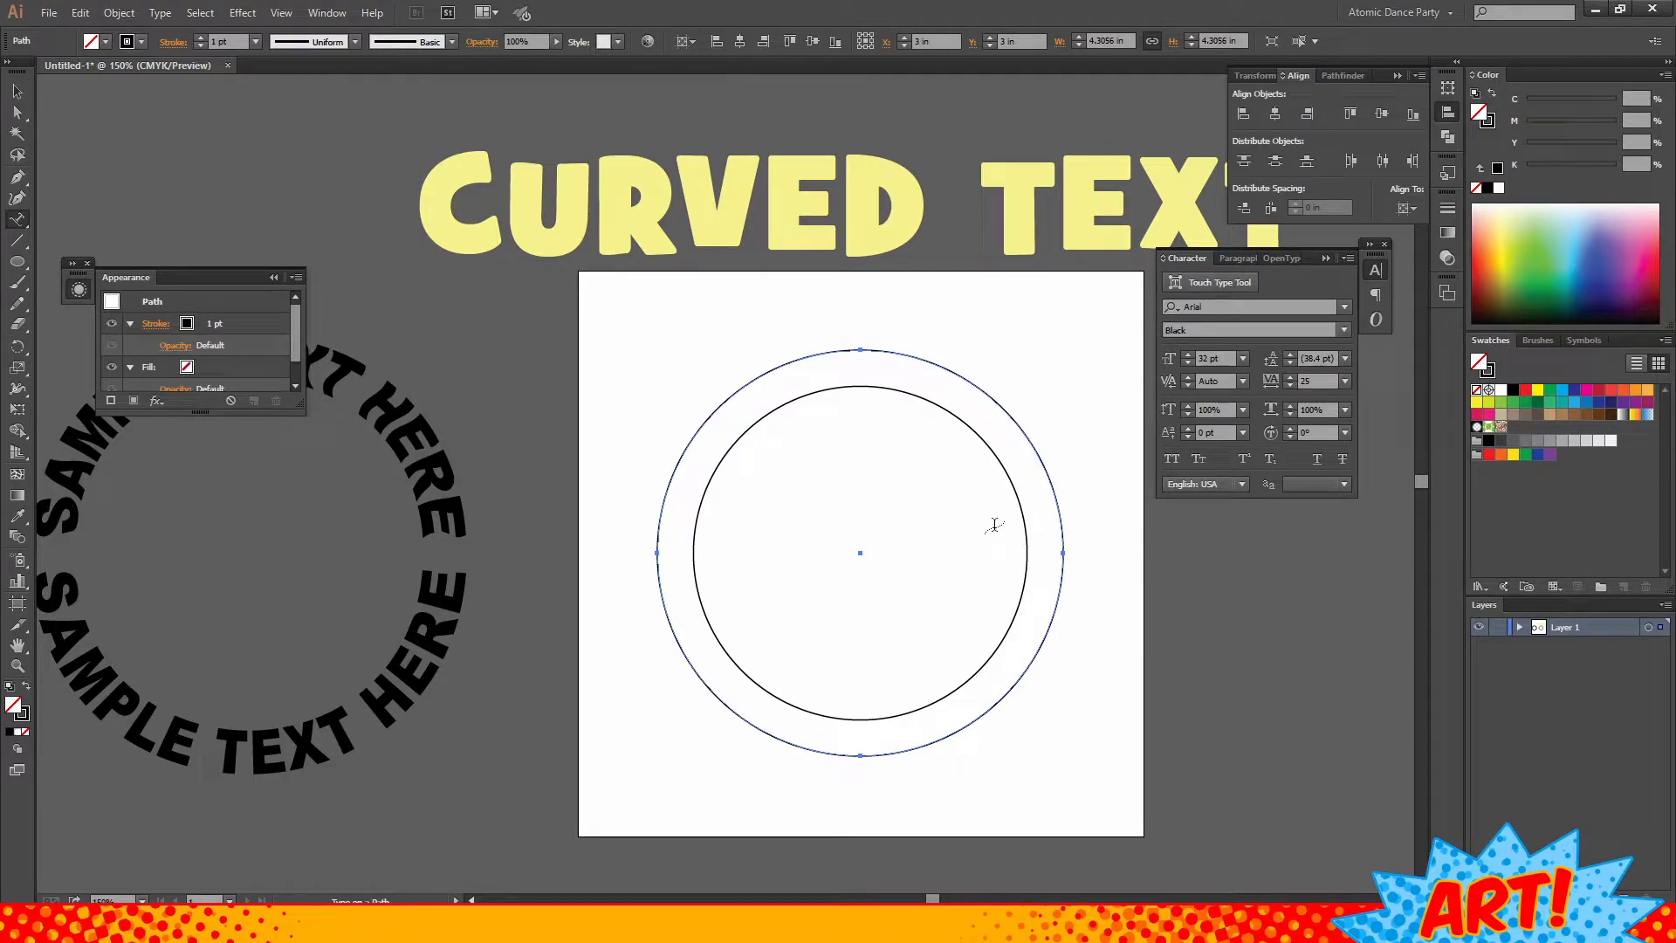
click(860, 752)
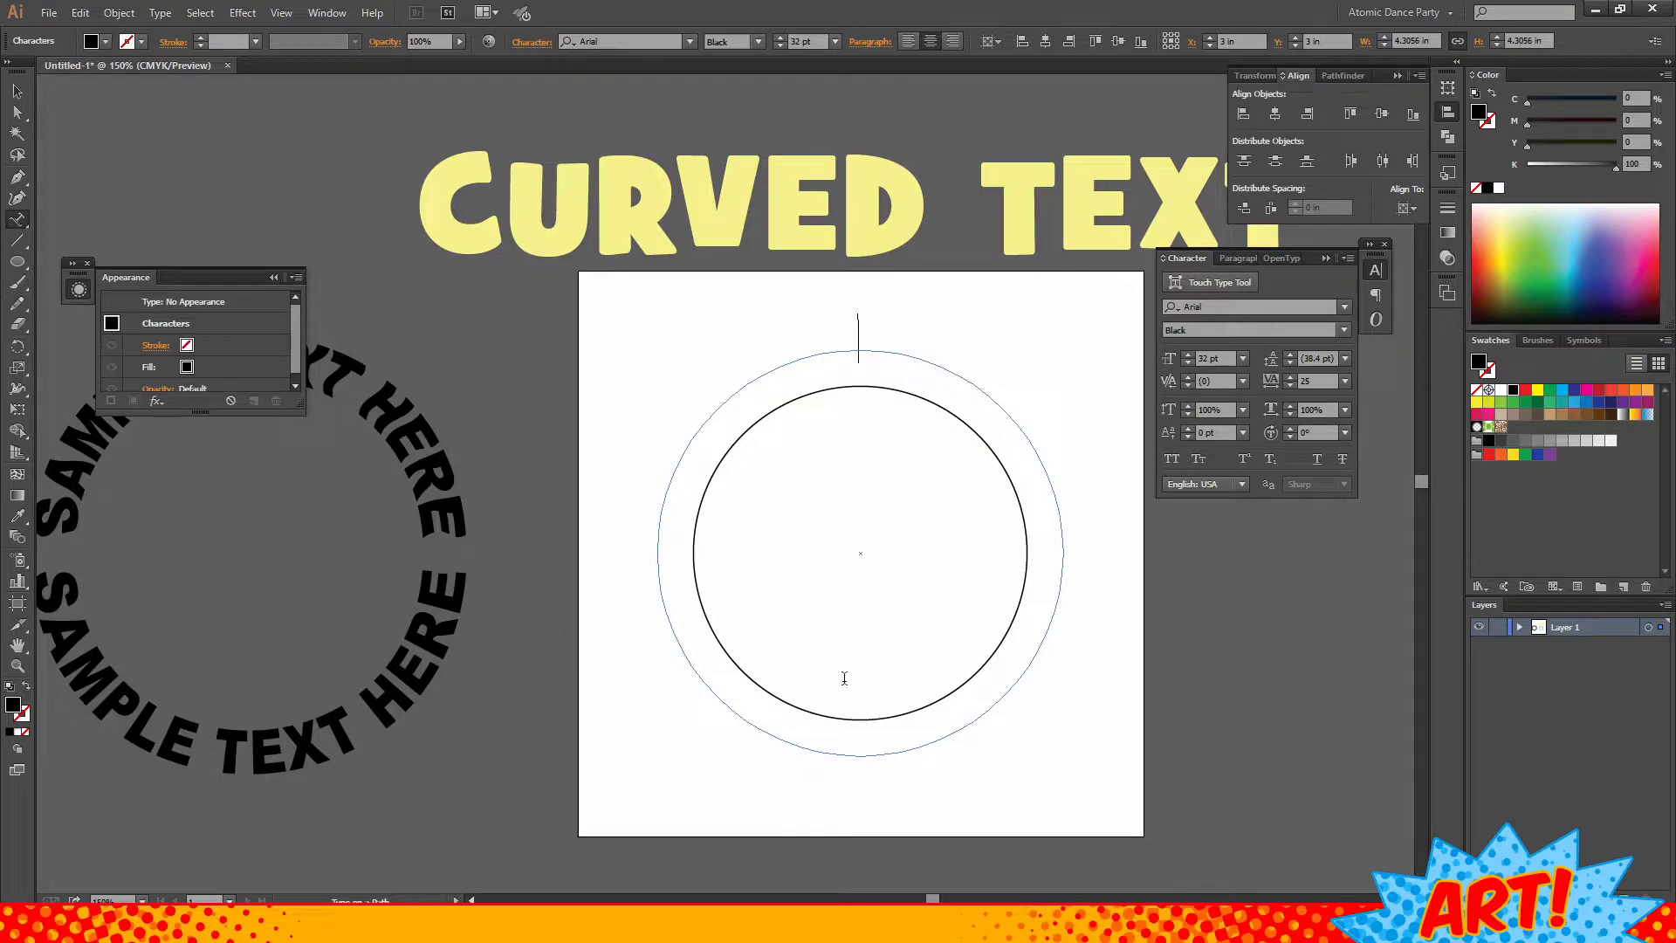
click(932, 43)
text(SA)
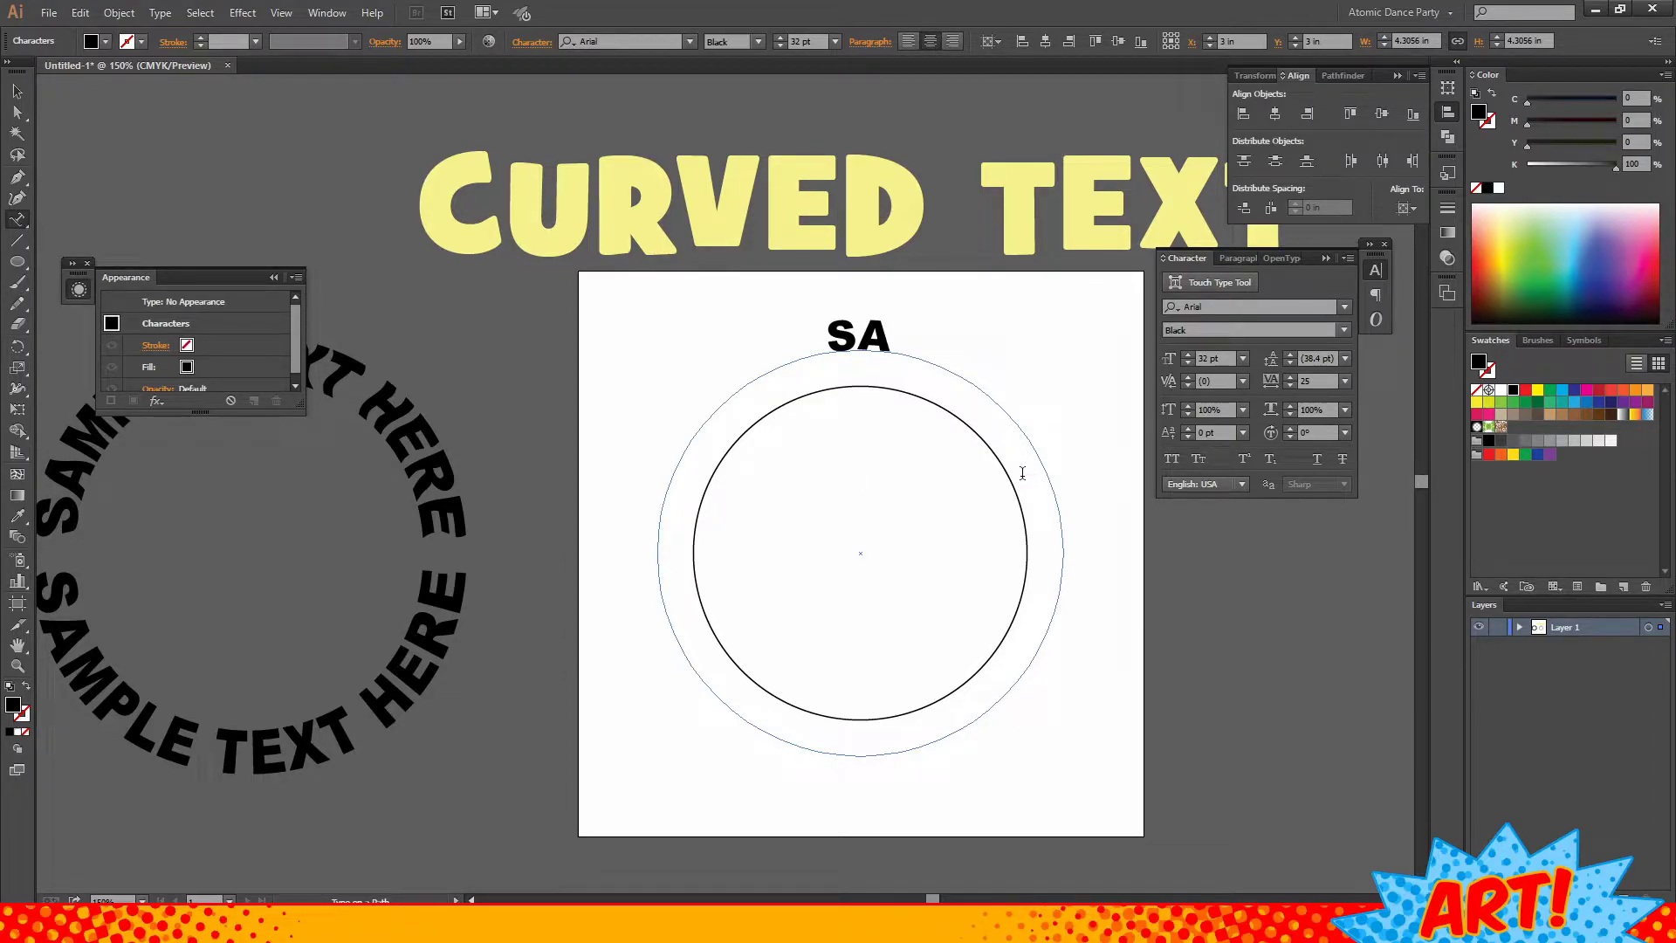
text(MPLE TEXT)
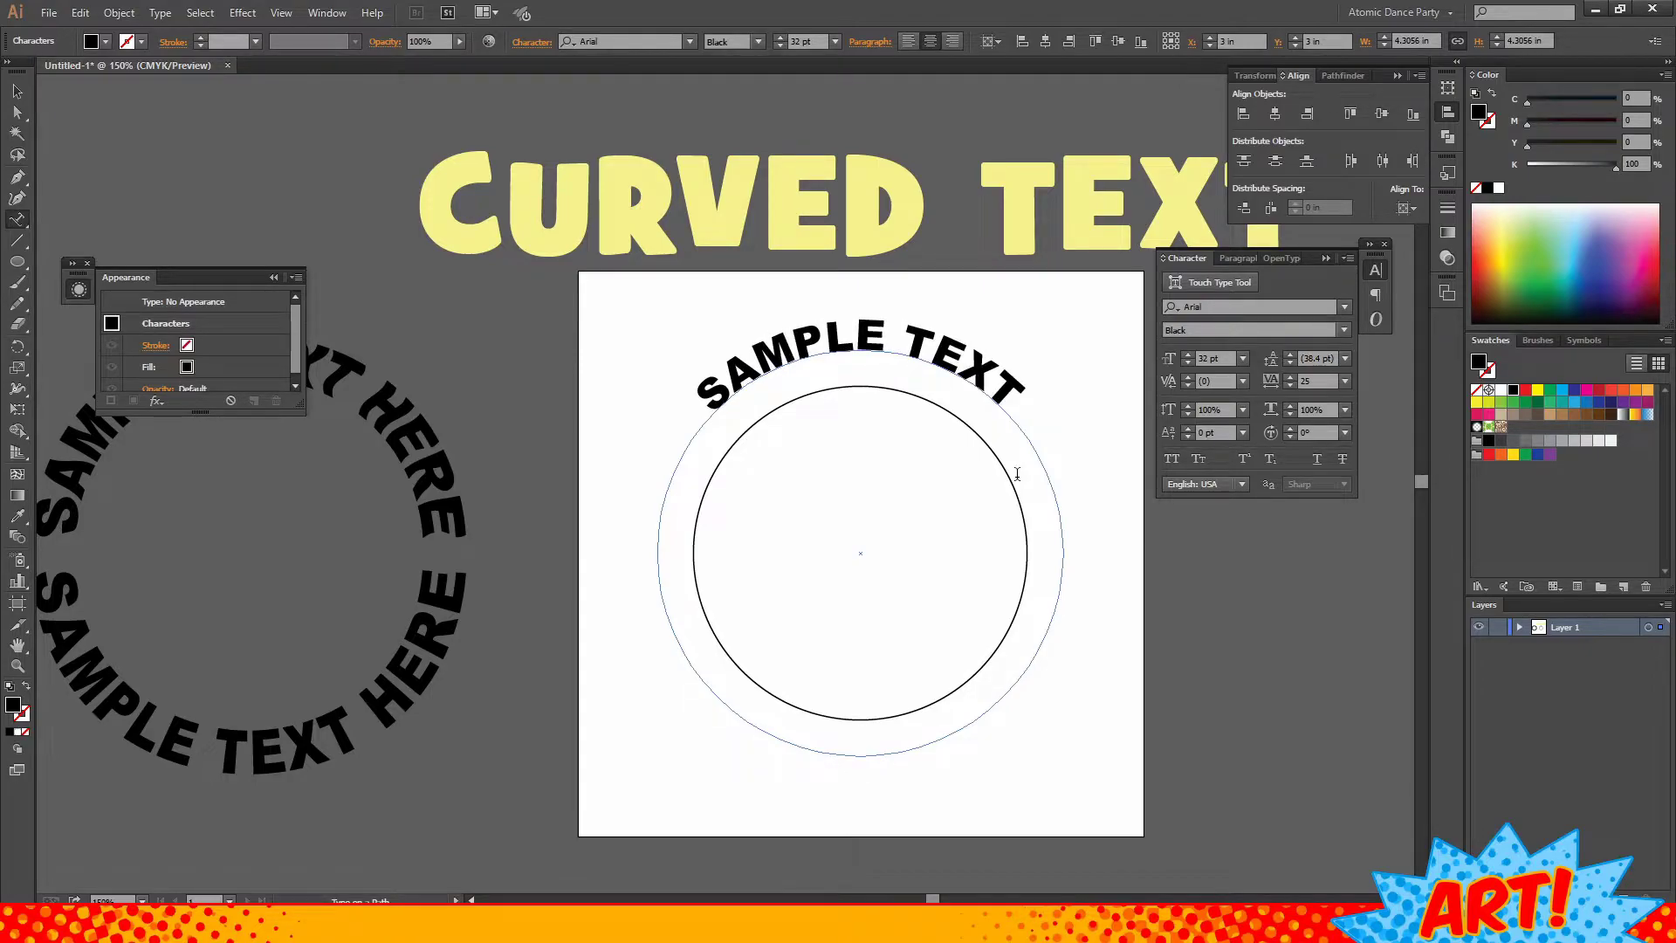
text( HERE)
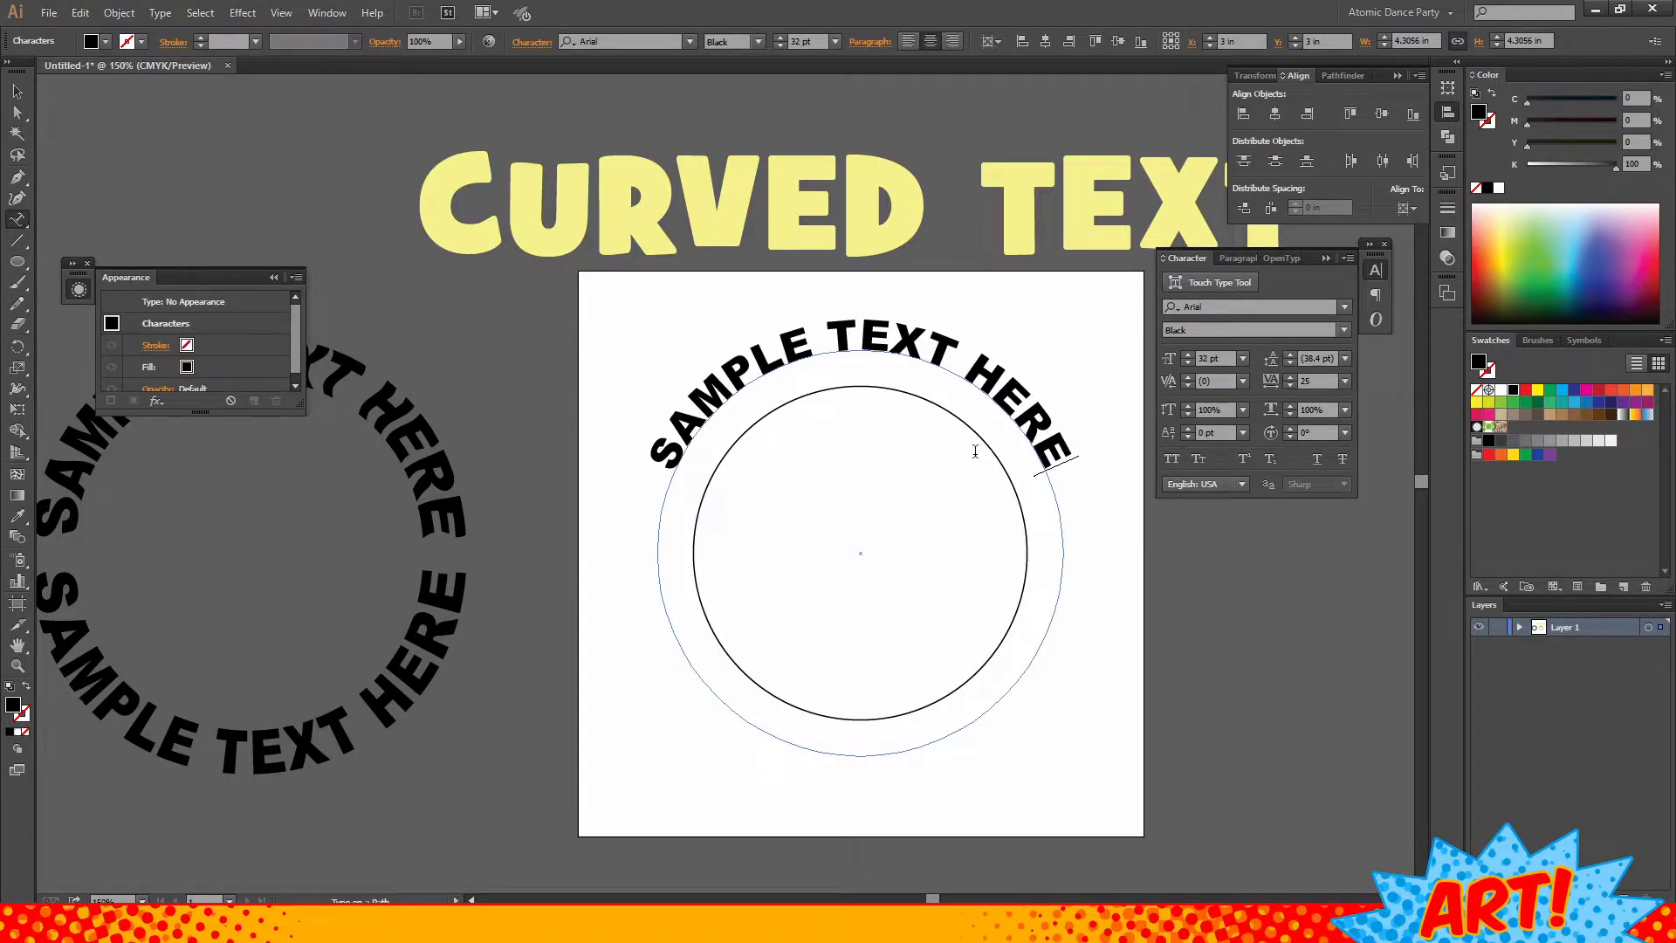
click(16, 86)
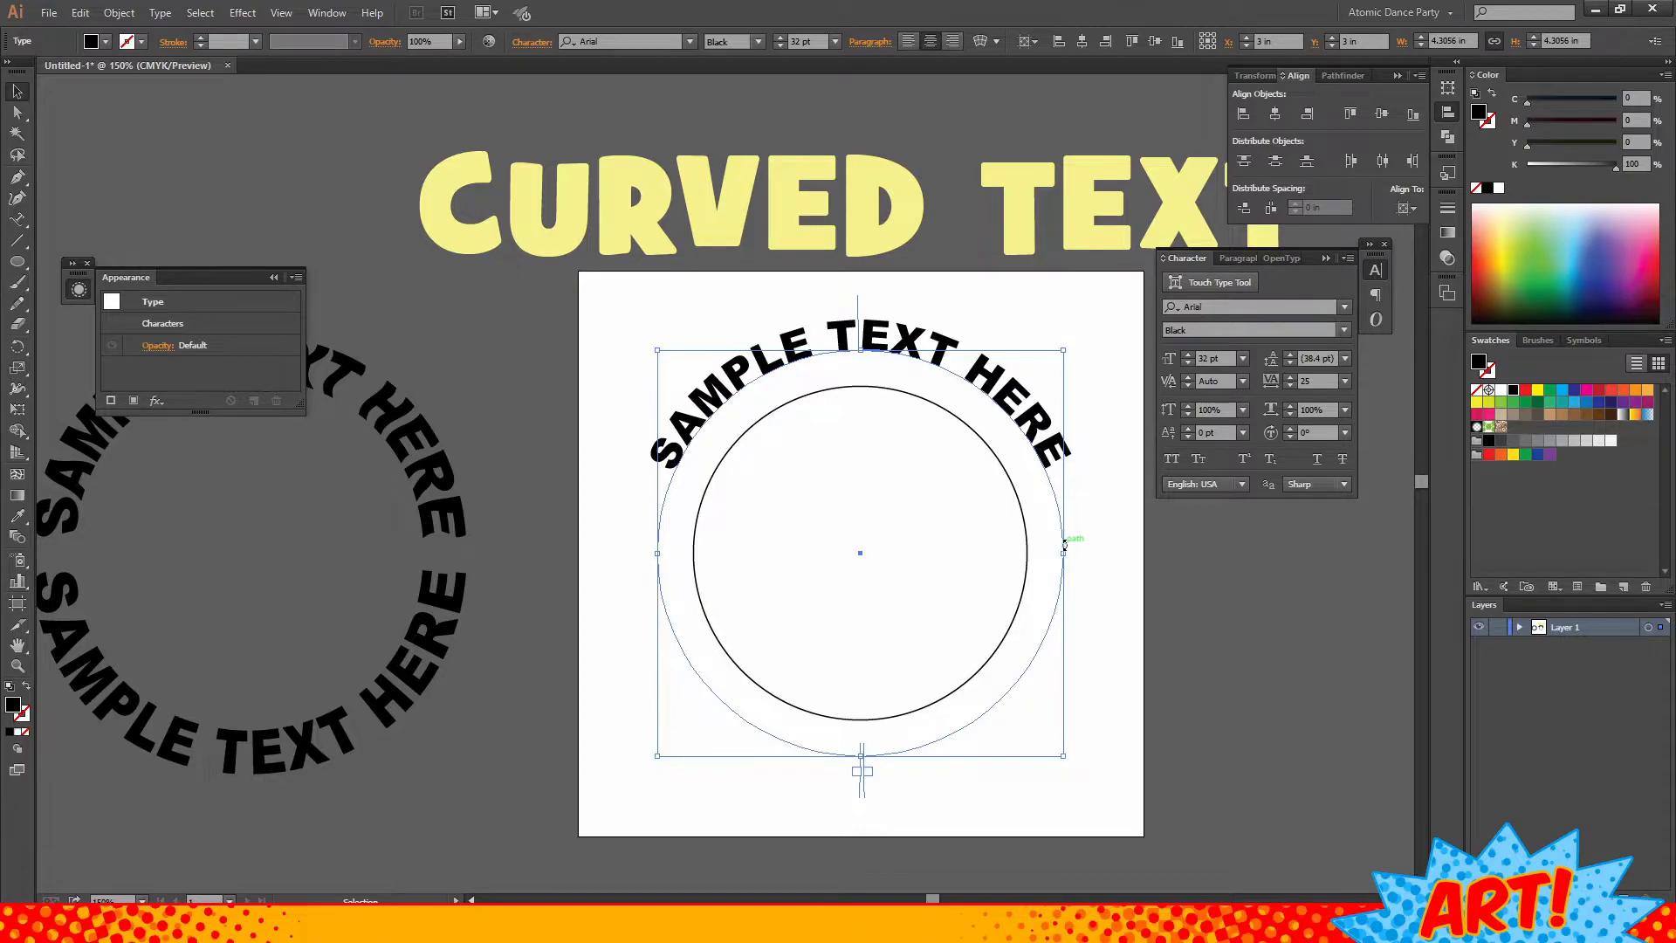
- Duplicate the SAMPLE TEXT HERE wording along the outer circle's path so that it repeats three times
click(1126, 528)
click(1062, 552)
drag(17, 219, 61, 219)
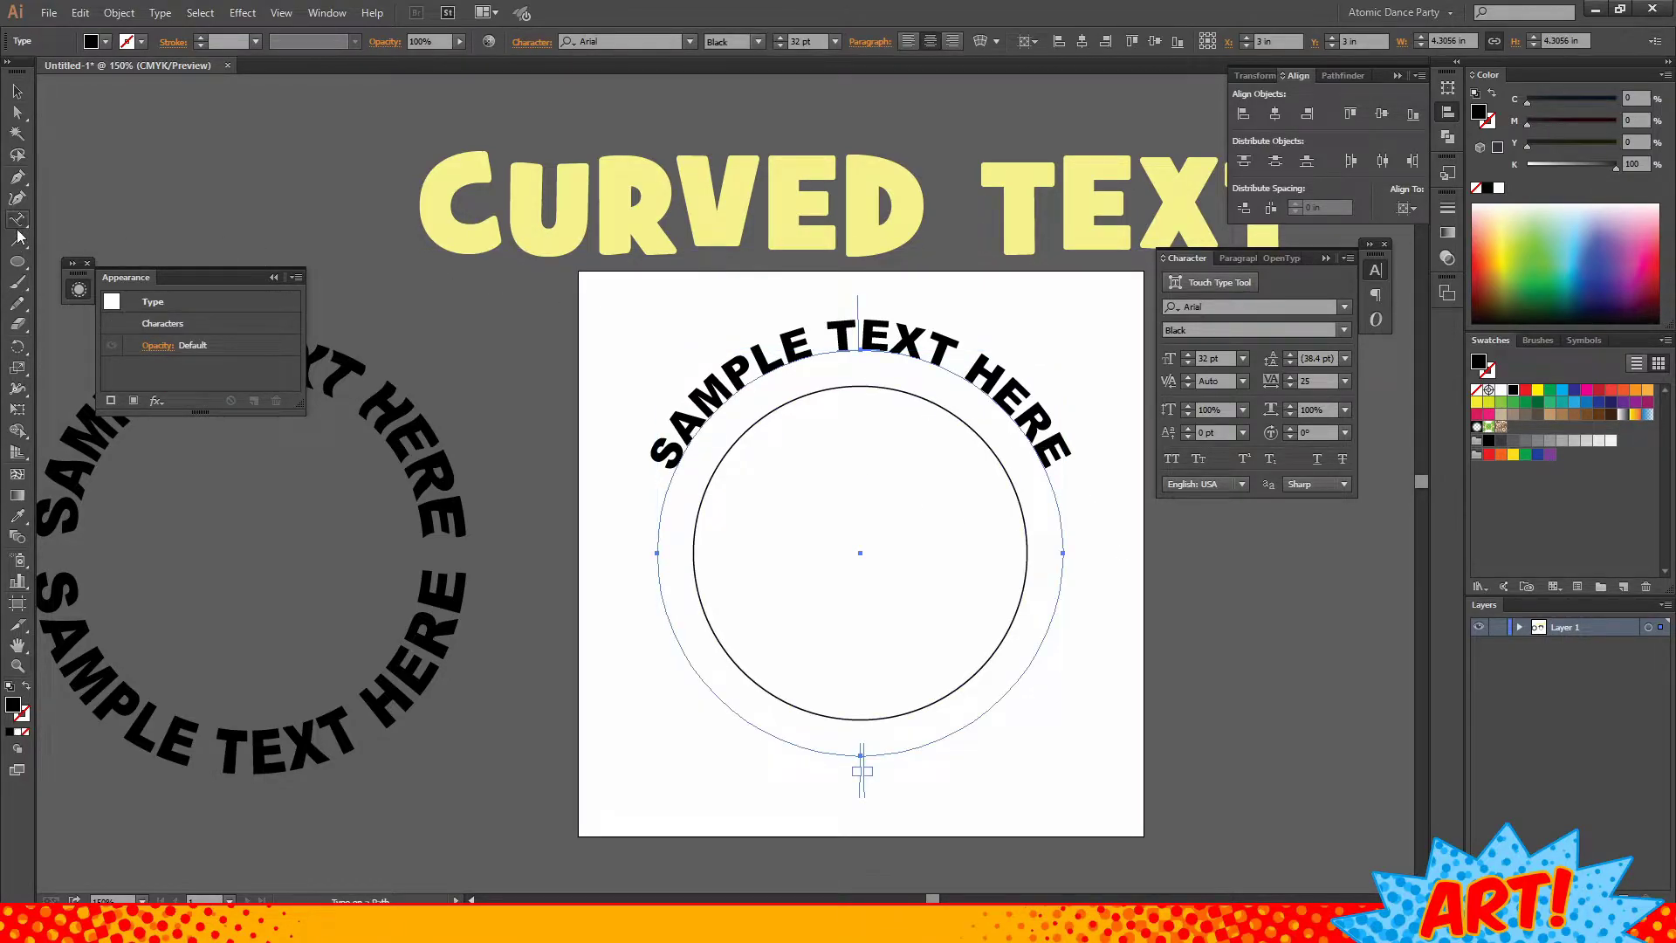
click(1048, 461)
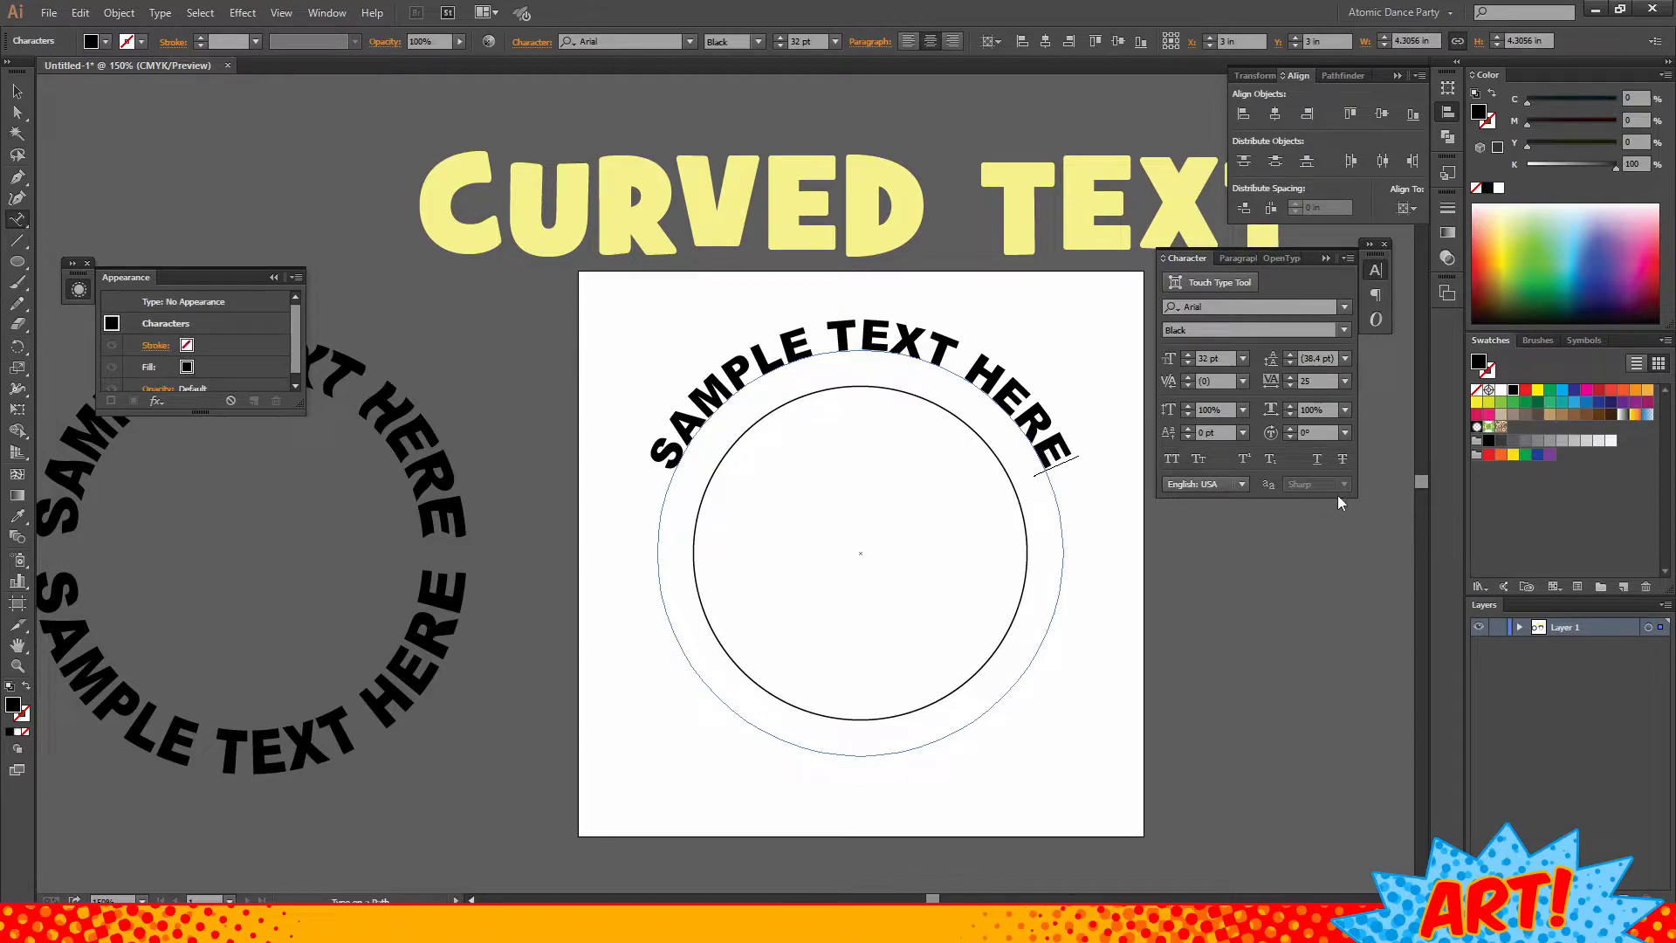
drag(1056, 469, 585, 447)
key(ctrl+c)
key(Right)
key(ctrl+v)
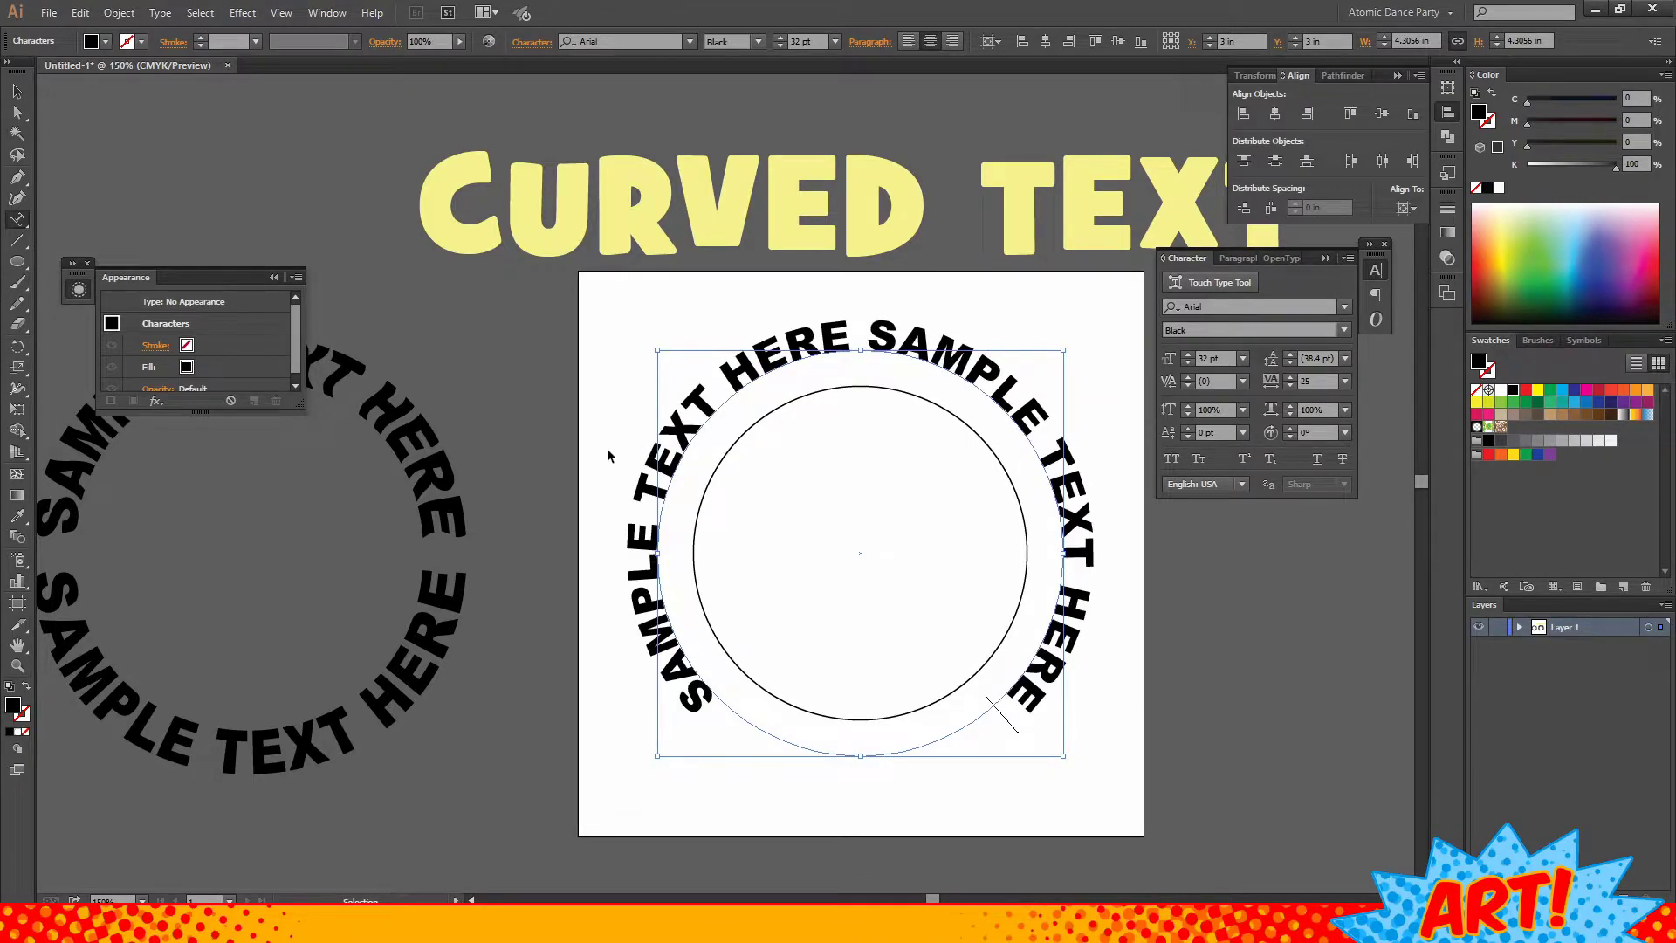
key(ctrl+v)
ctrl+click(615, 453)
- Reduce the font size of the outer circle's path text to 27.5 pt and deselect it
click(17, 90)
click(919, 806)
click(862, 772)
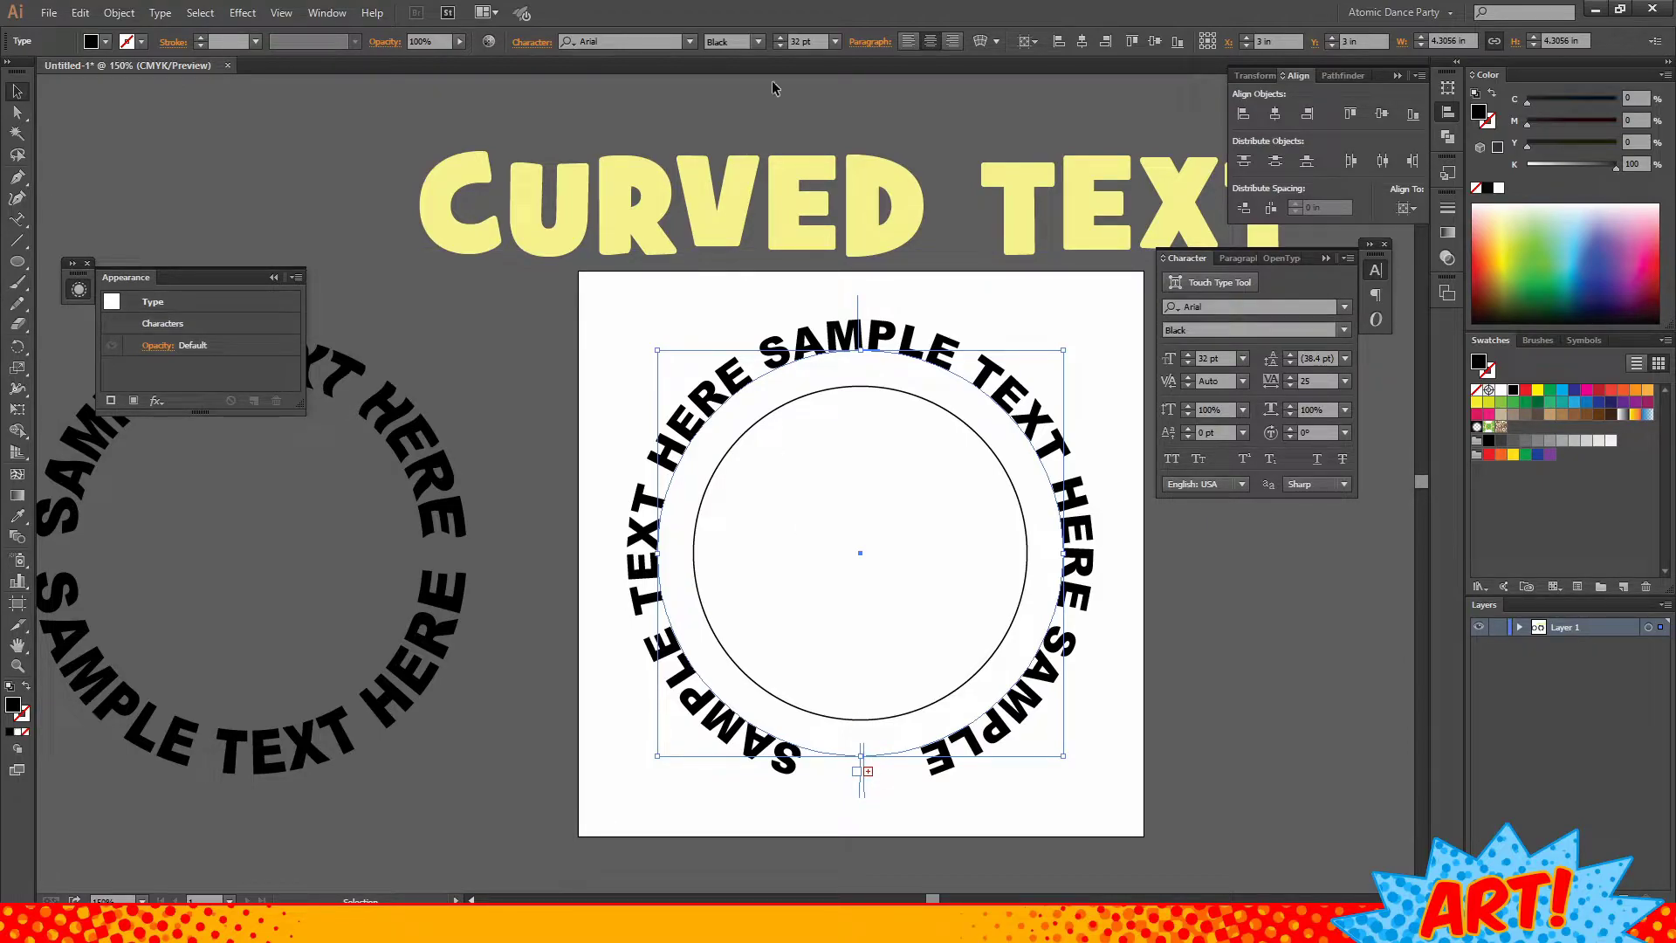
click(782, 47)
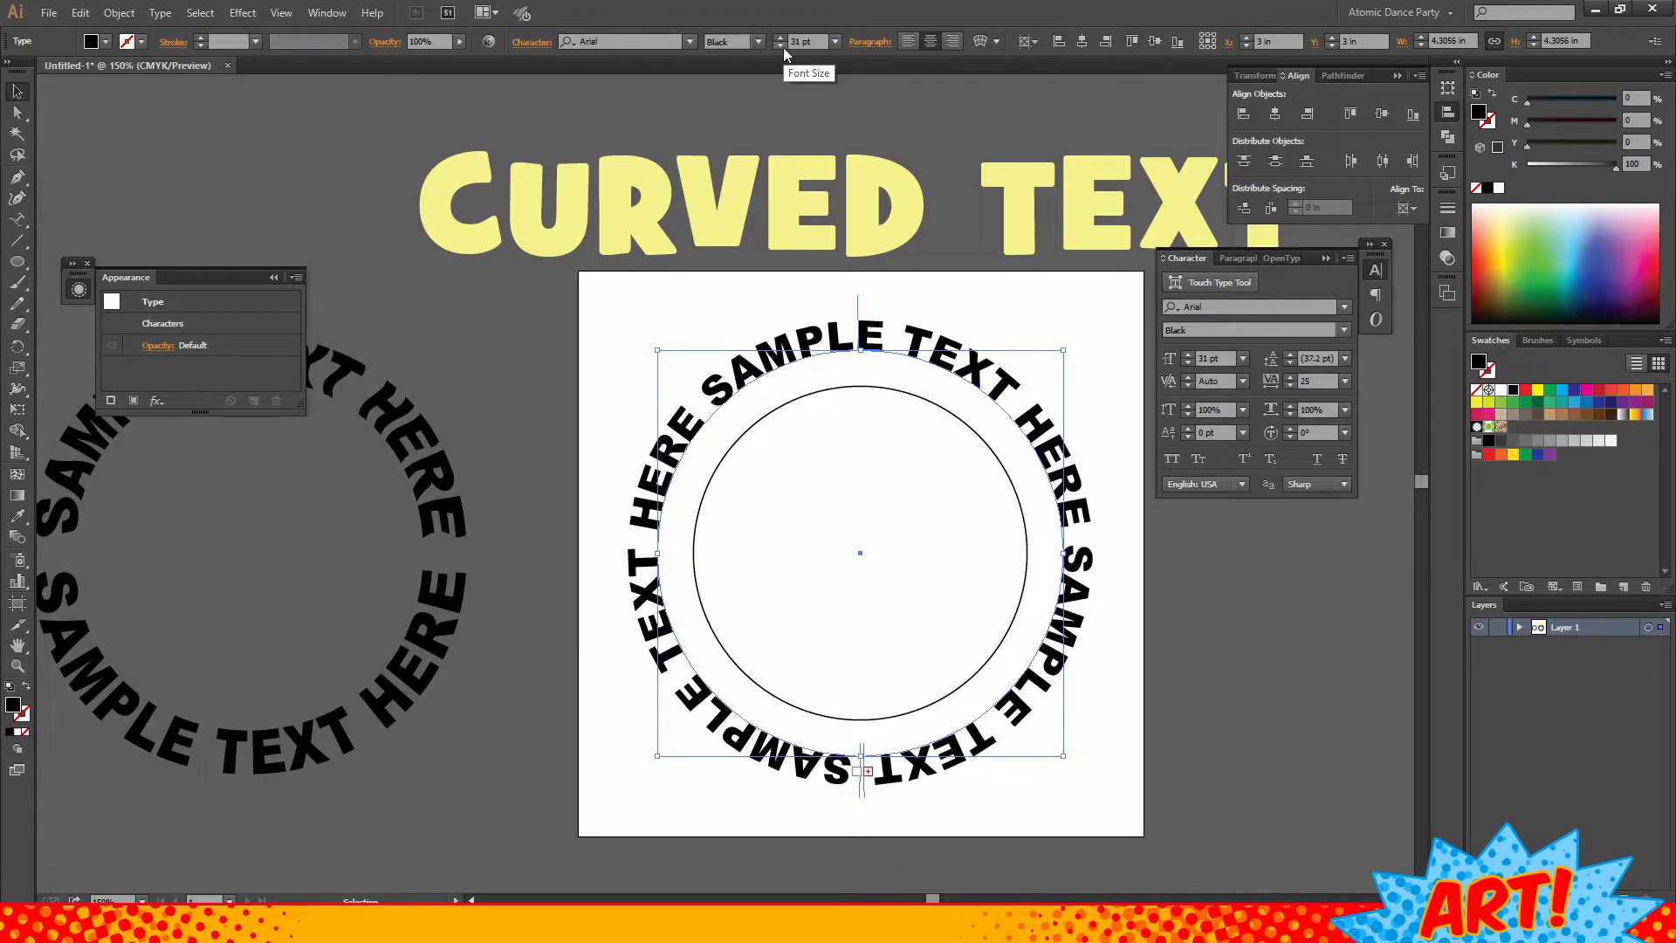
click(783, 47)
click(783, 47)
click(783, 47)
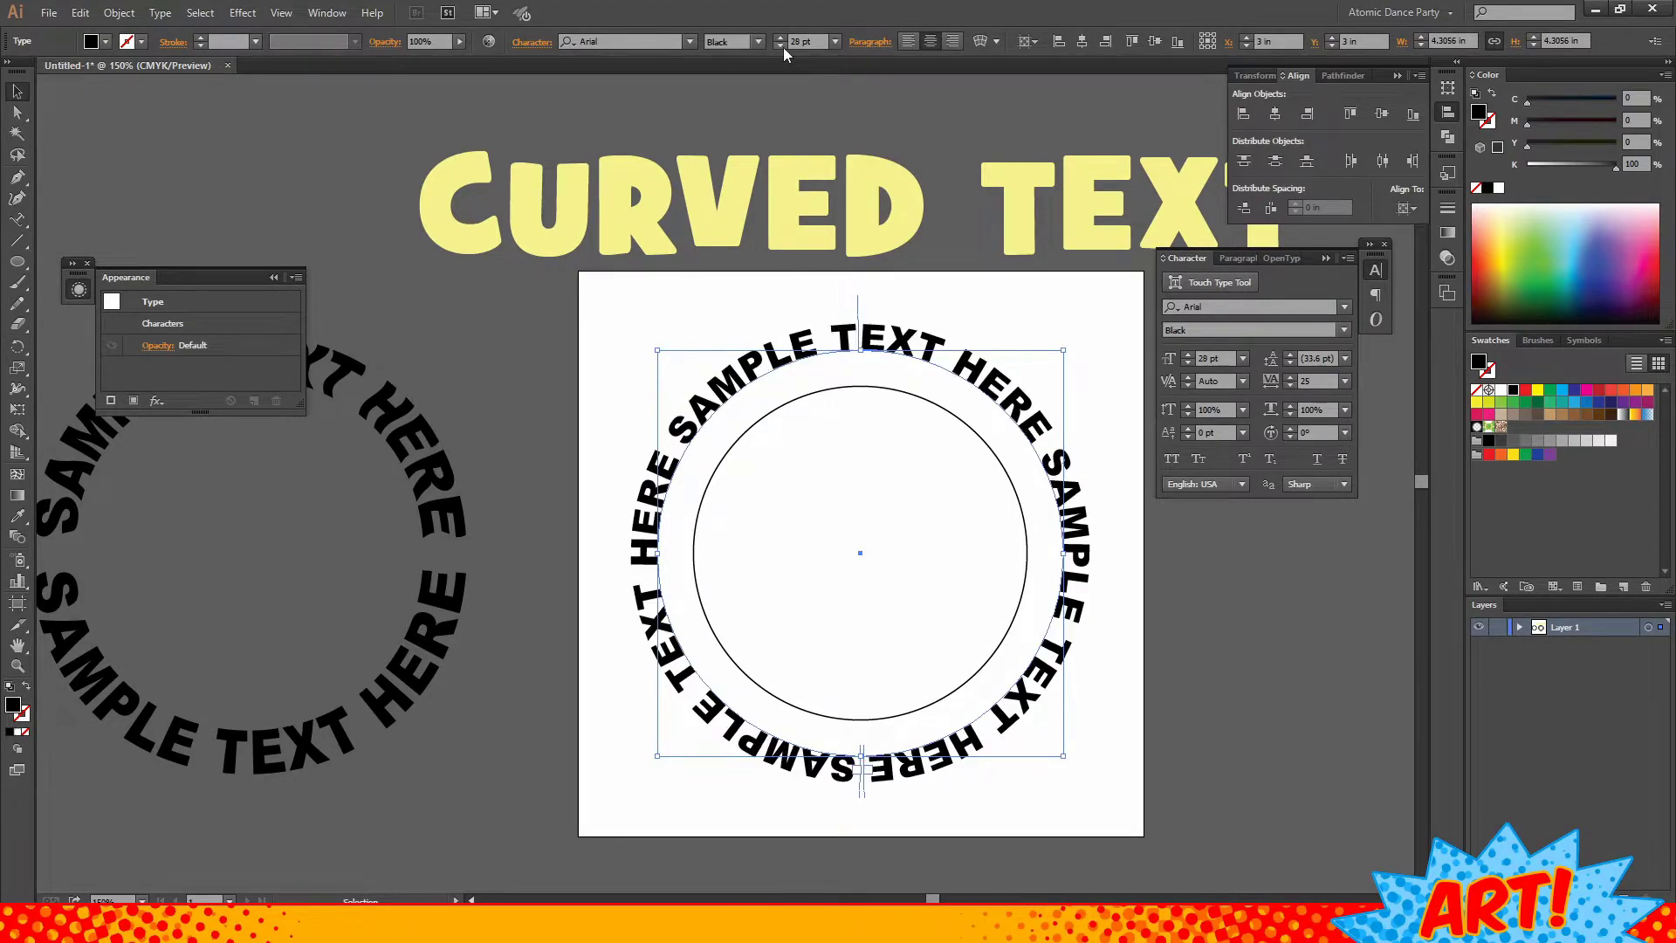
click(798, 41)
text(27.5)
key(Return)
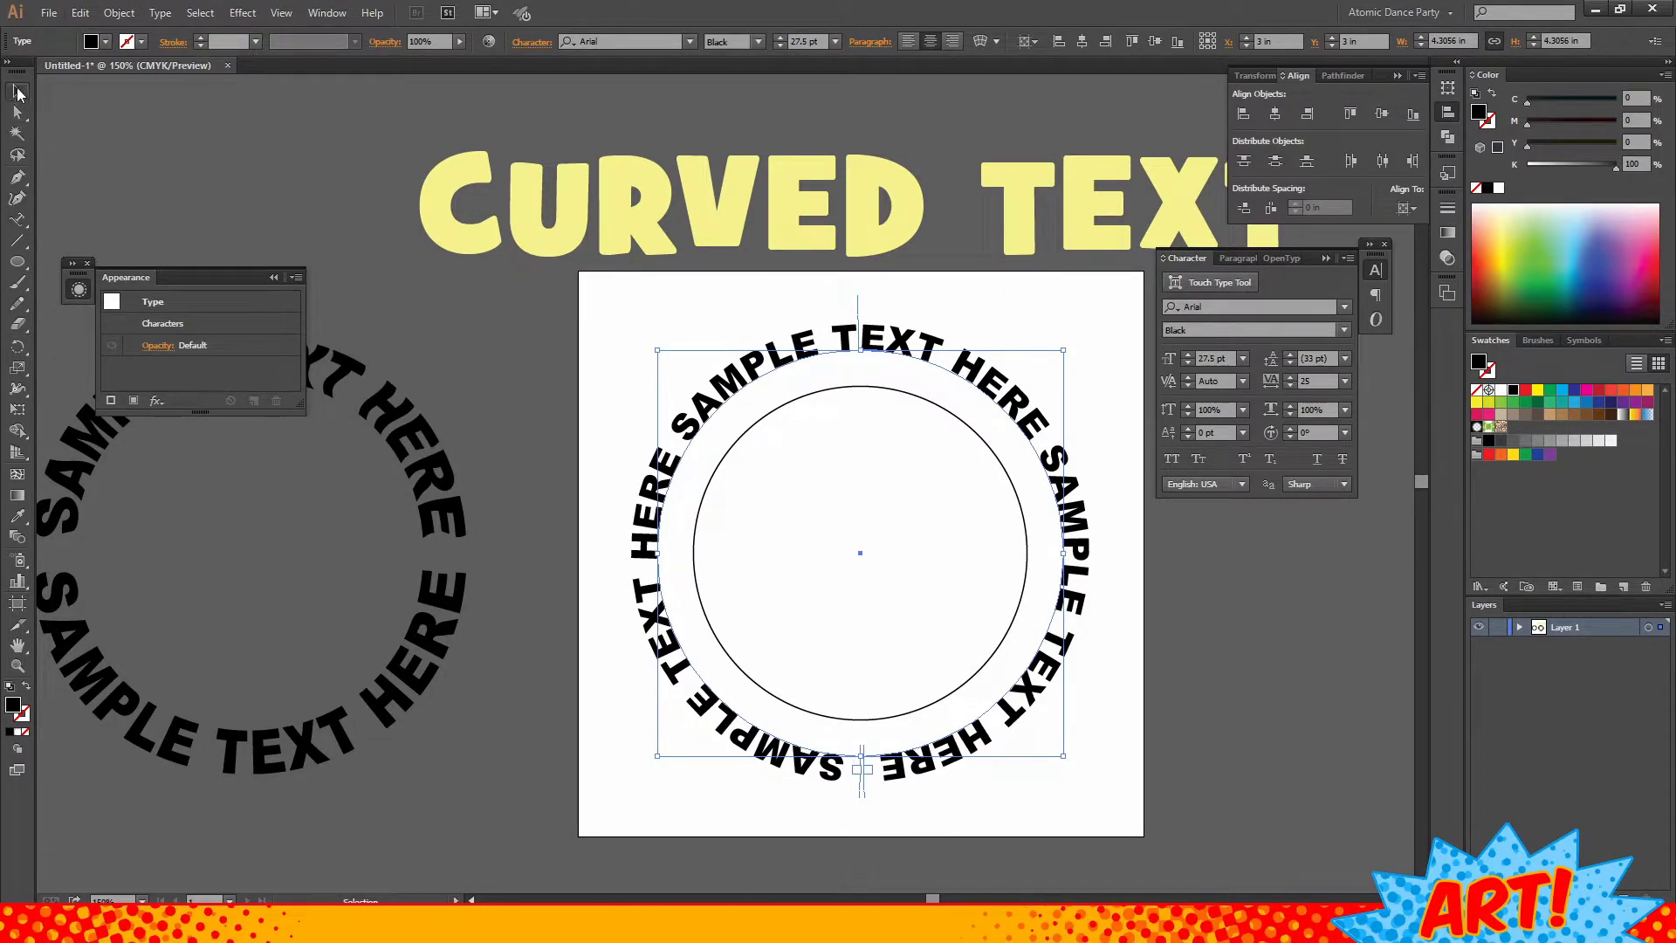
click(554, 458)
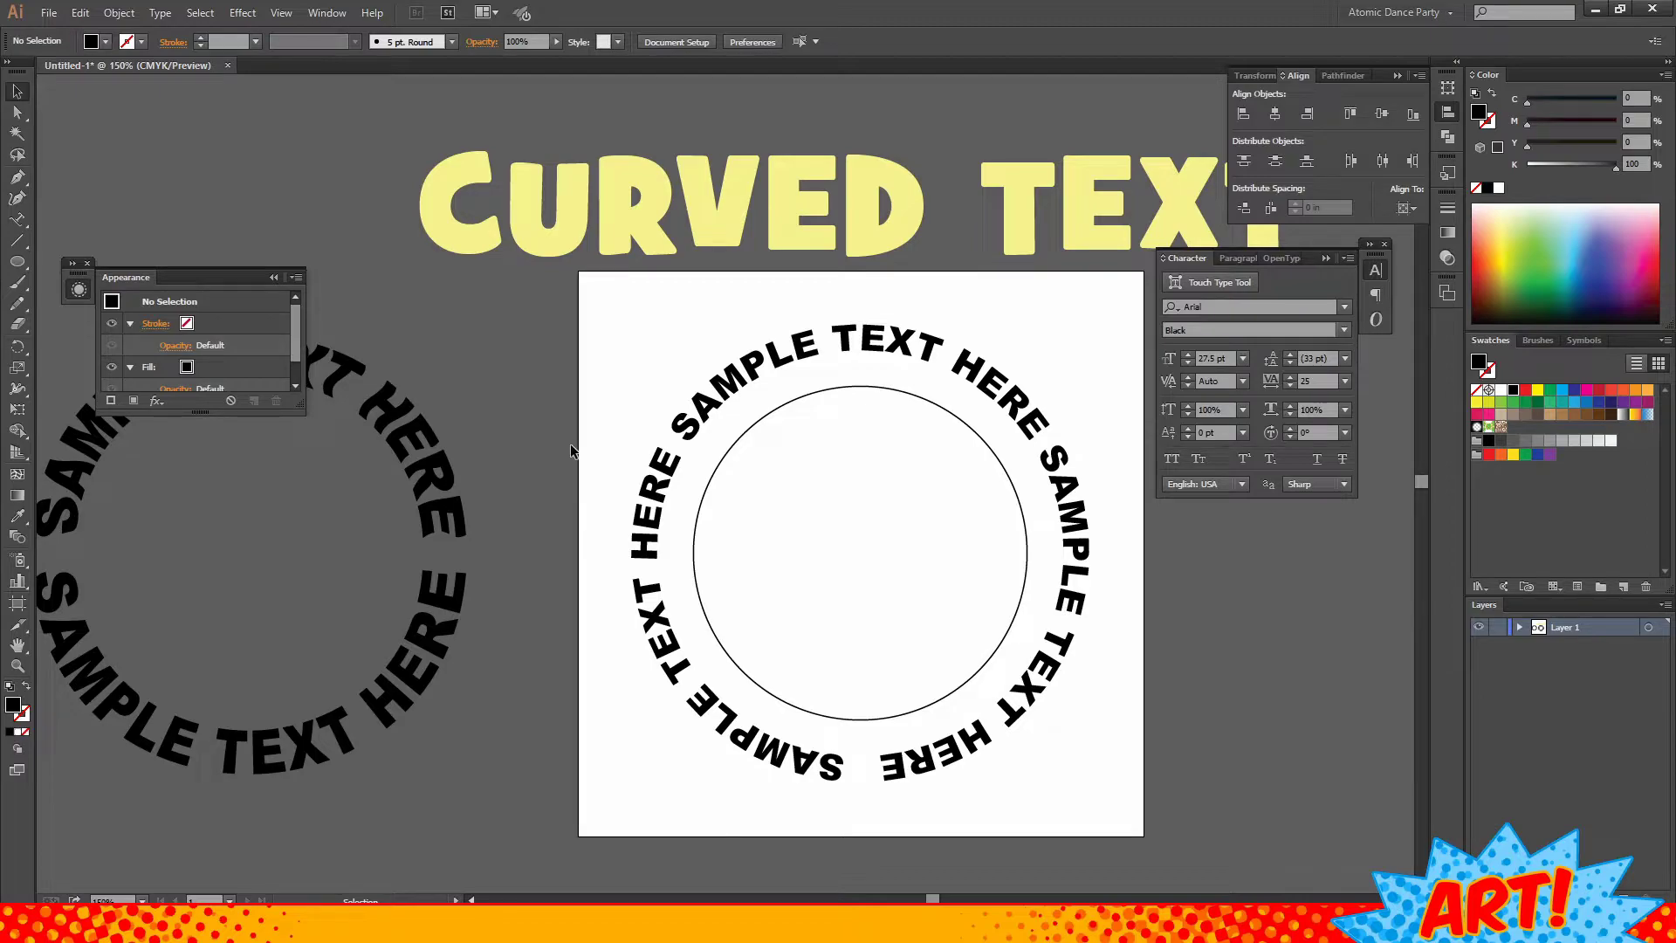
- Open the Type on a Path Options for the circular text and turn on the preview
click(899, 345)
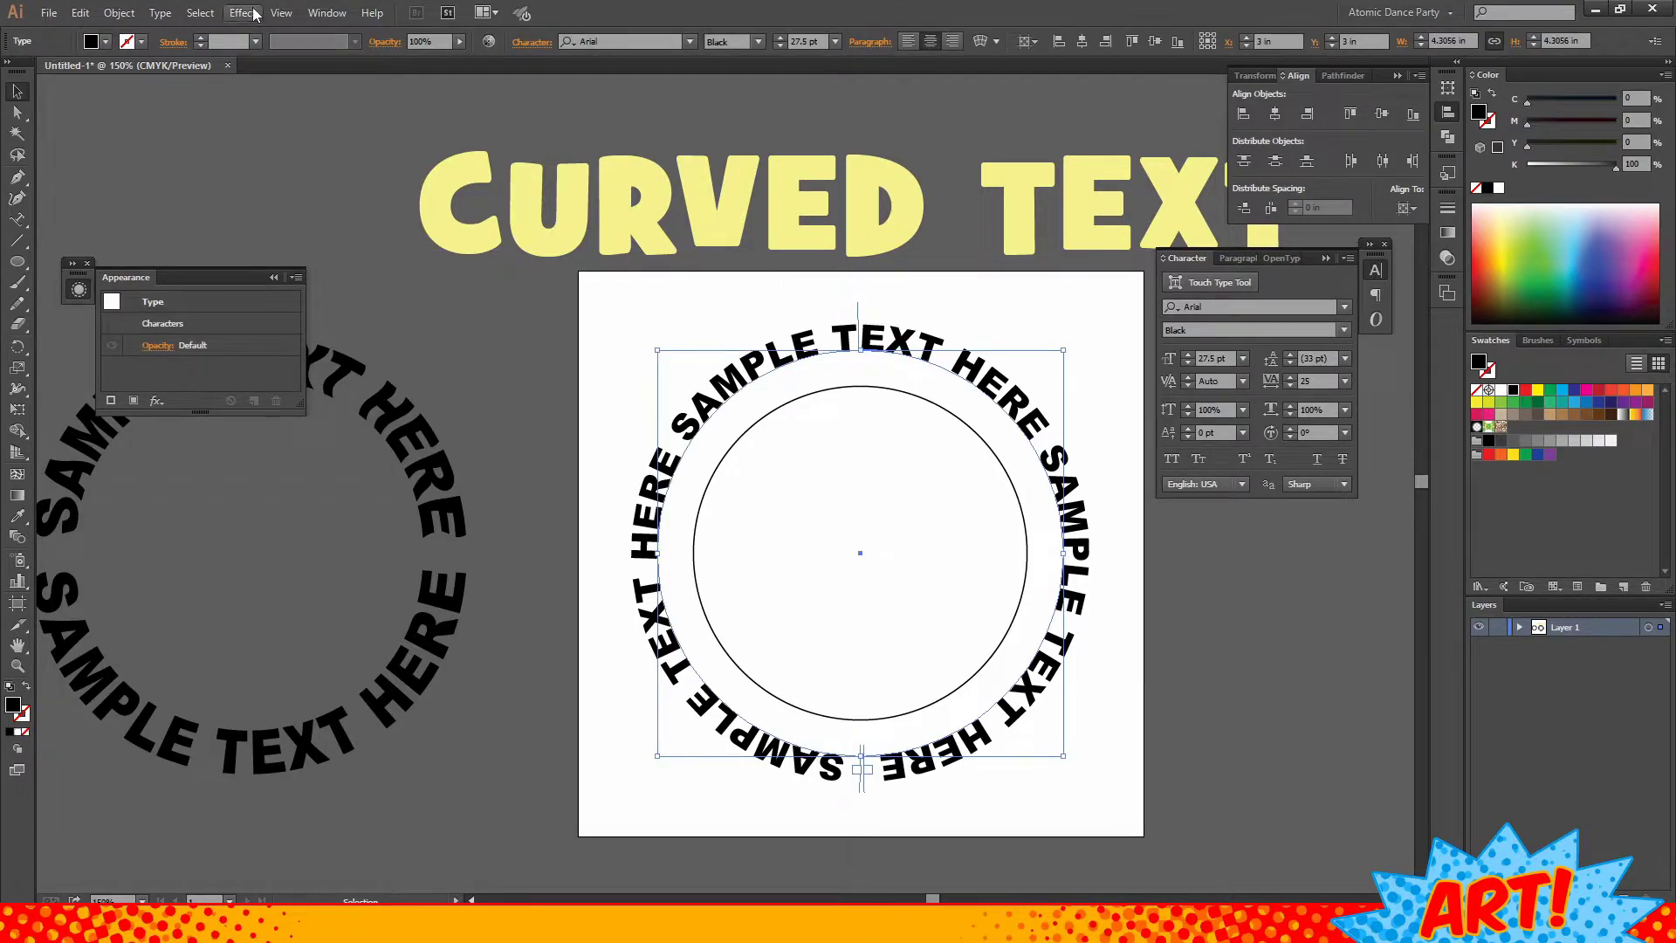
click(160, 13)
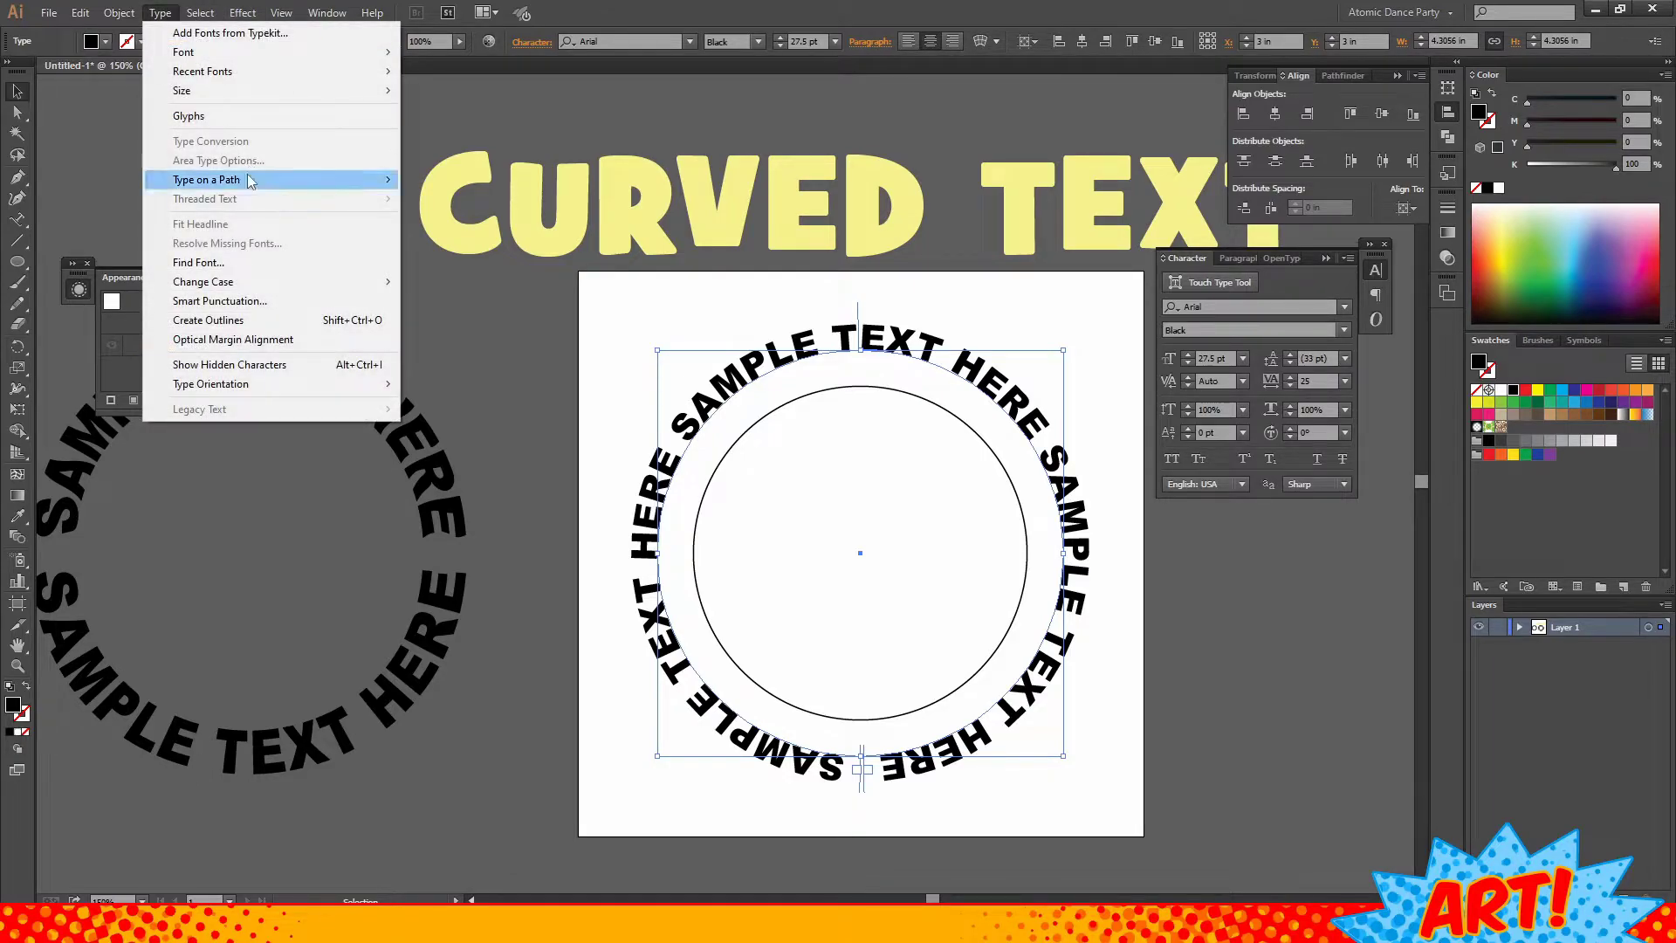
mouse_move(244, 183)
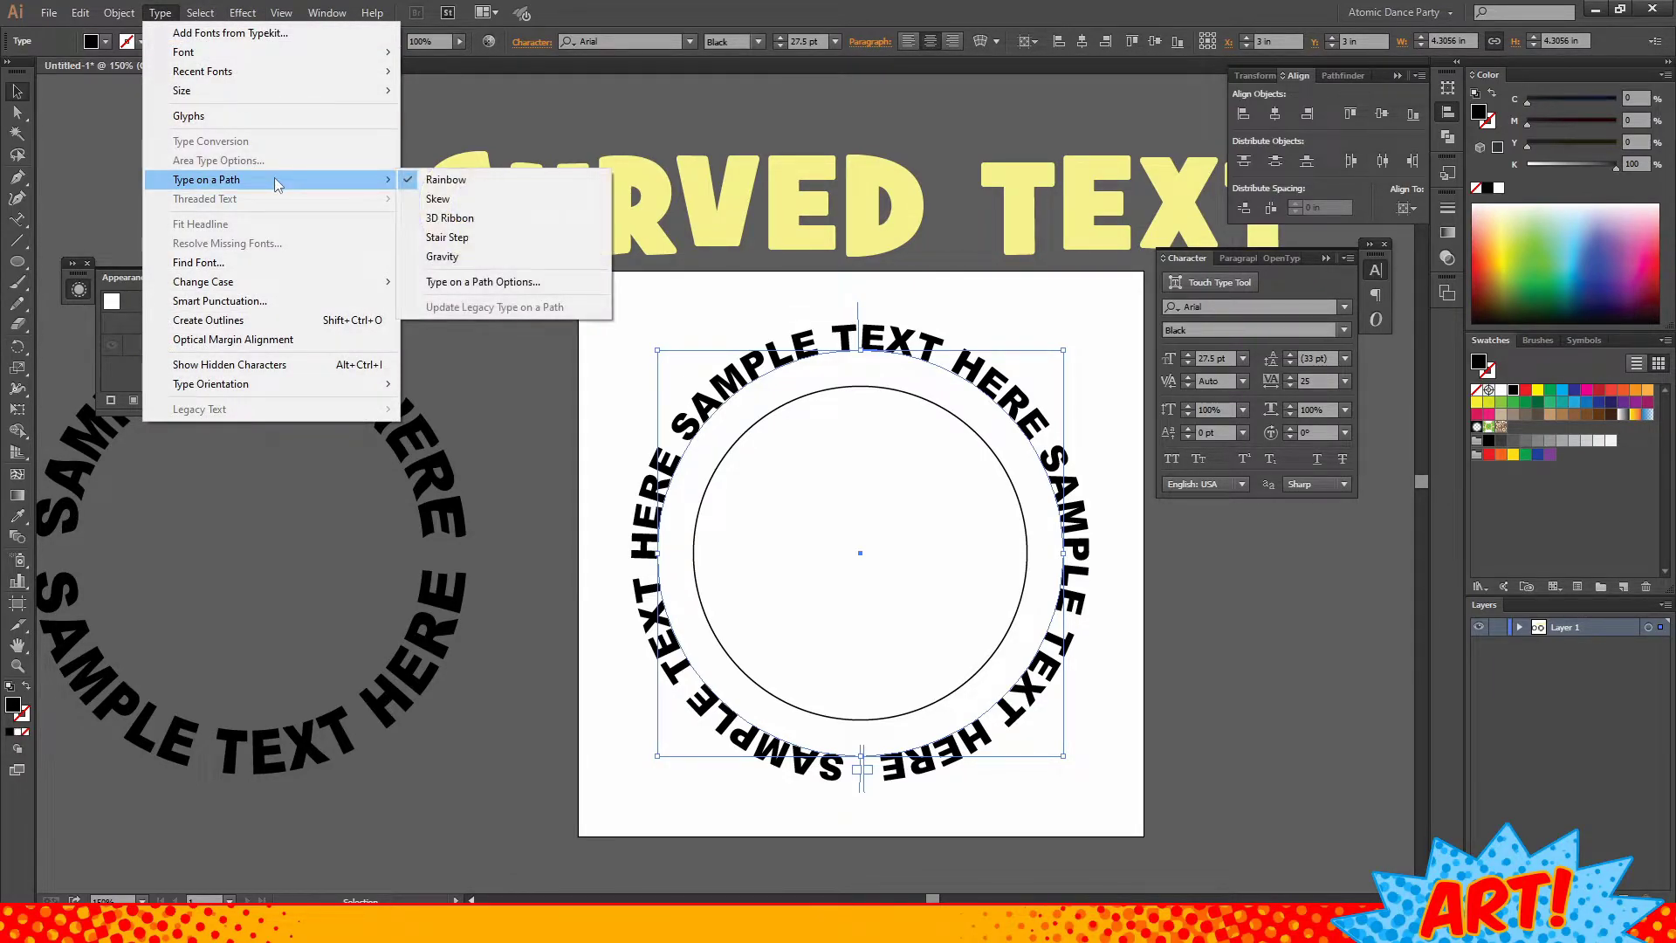
click(505, 283)
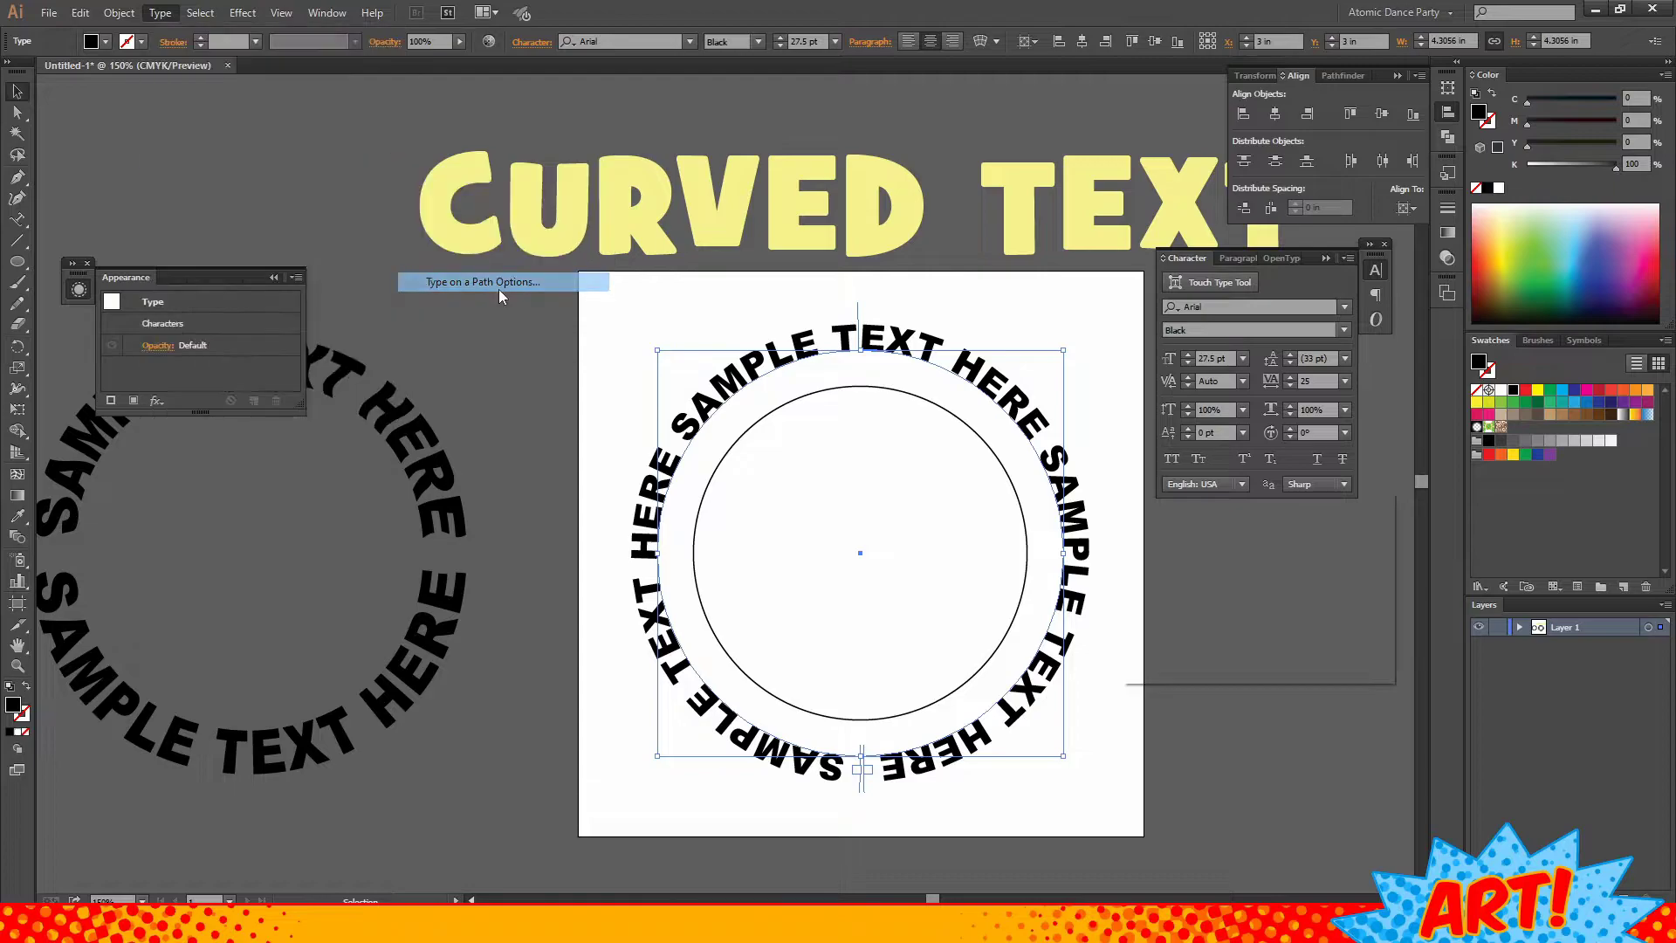
drag(1239, 504, 529, 210)
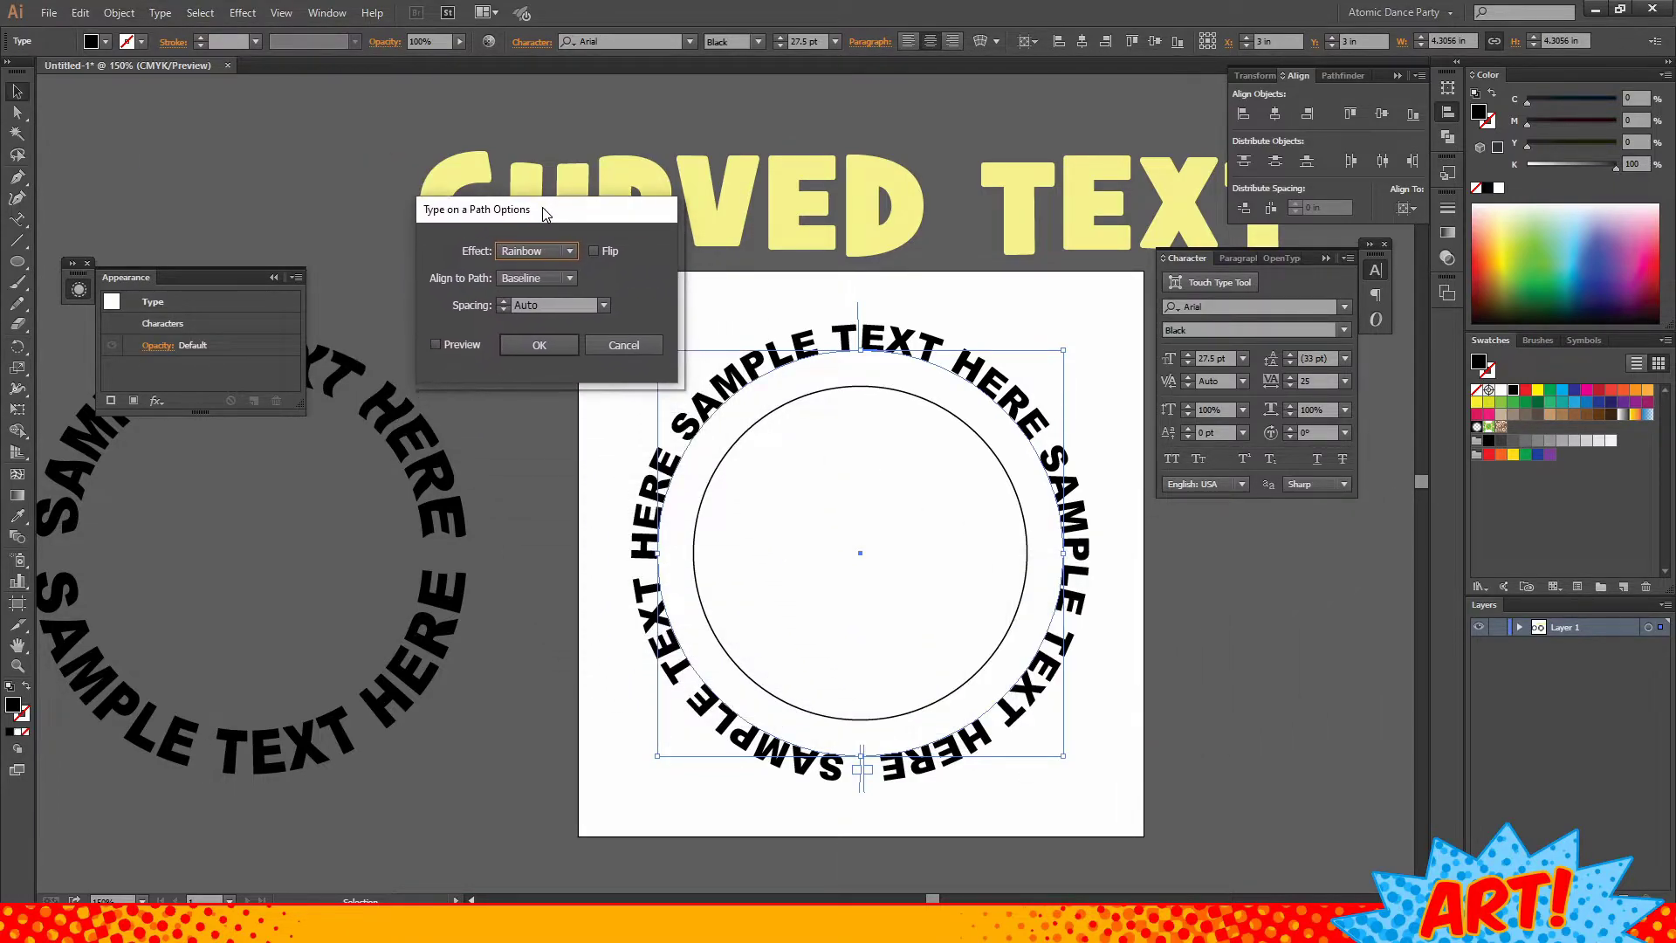
click(436, 344)
- Preview the Gravity, Stair Step, 3D Ribbon and Skew effects on the circular text and return to Rainbow
click(527, 253)
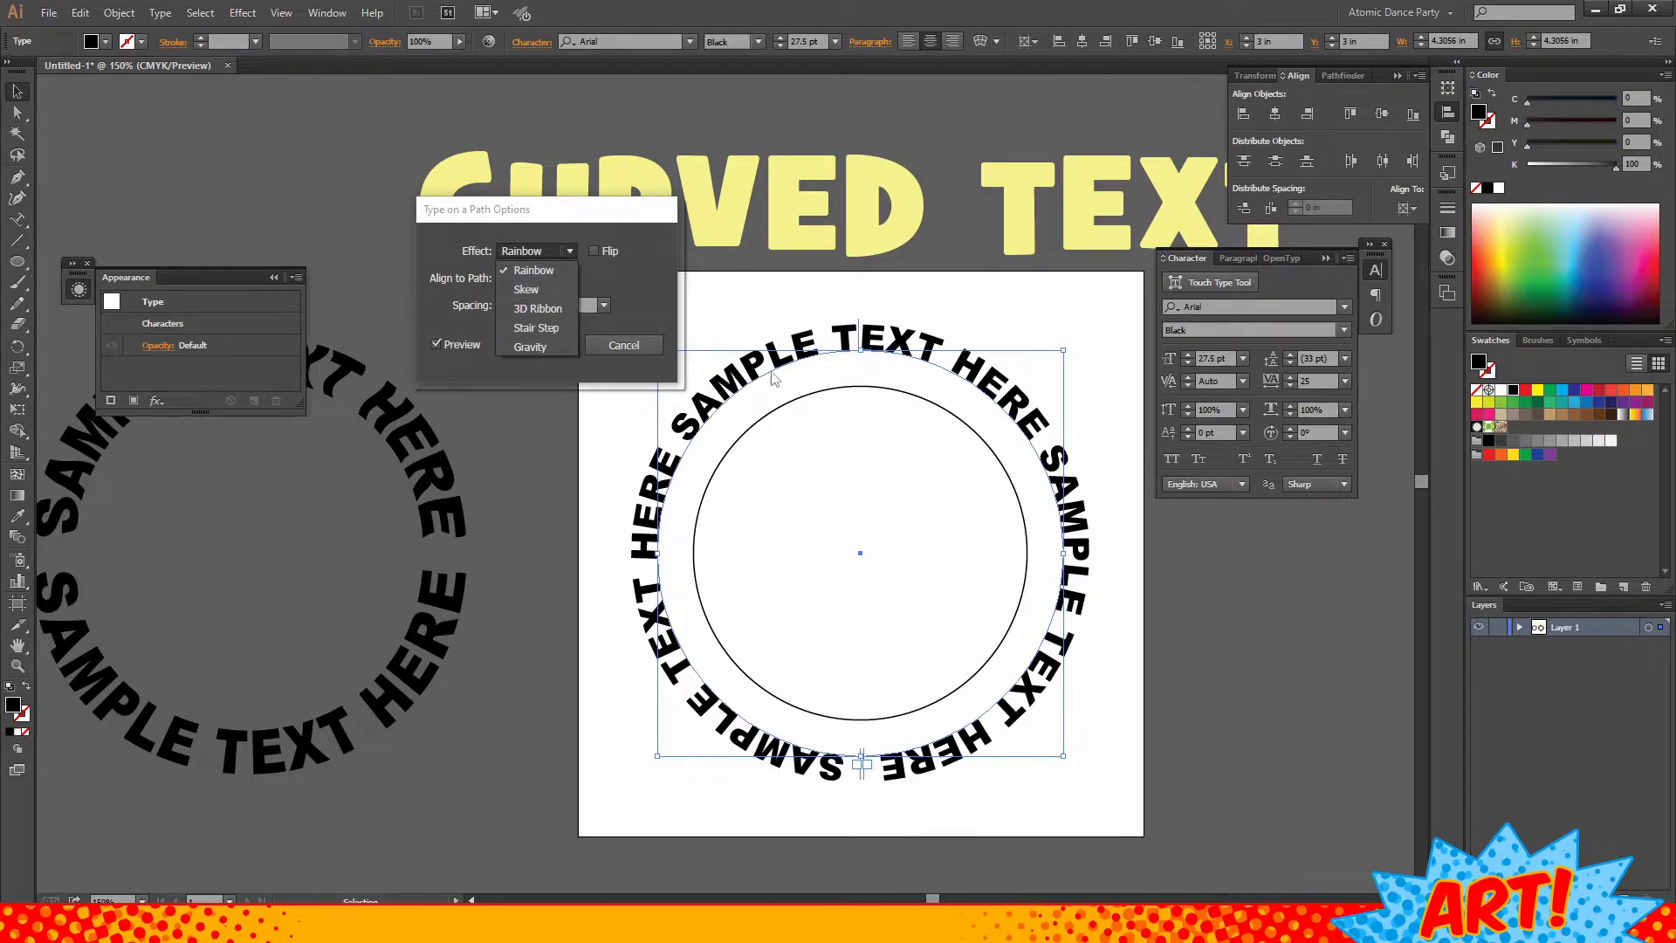
click(533, 347)
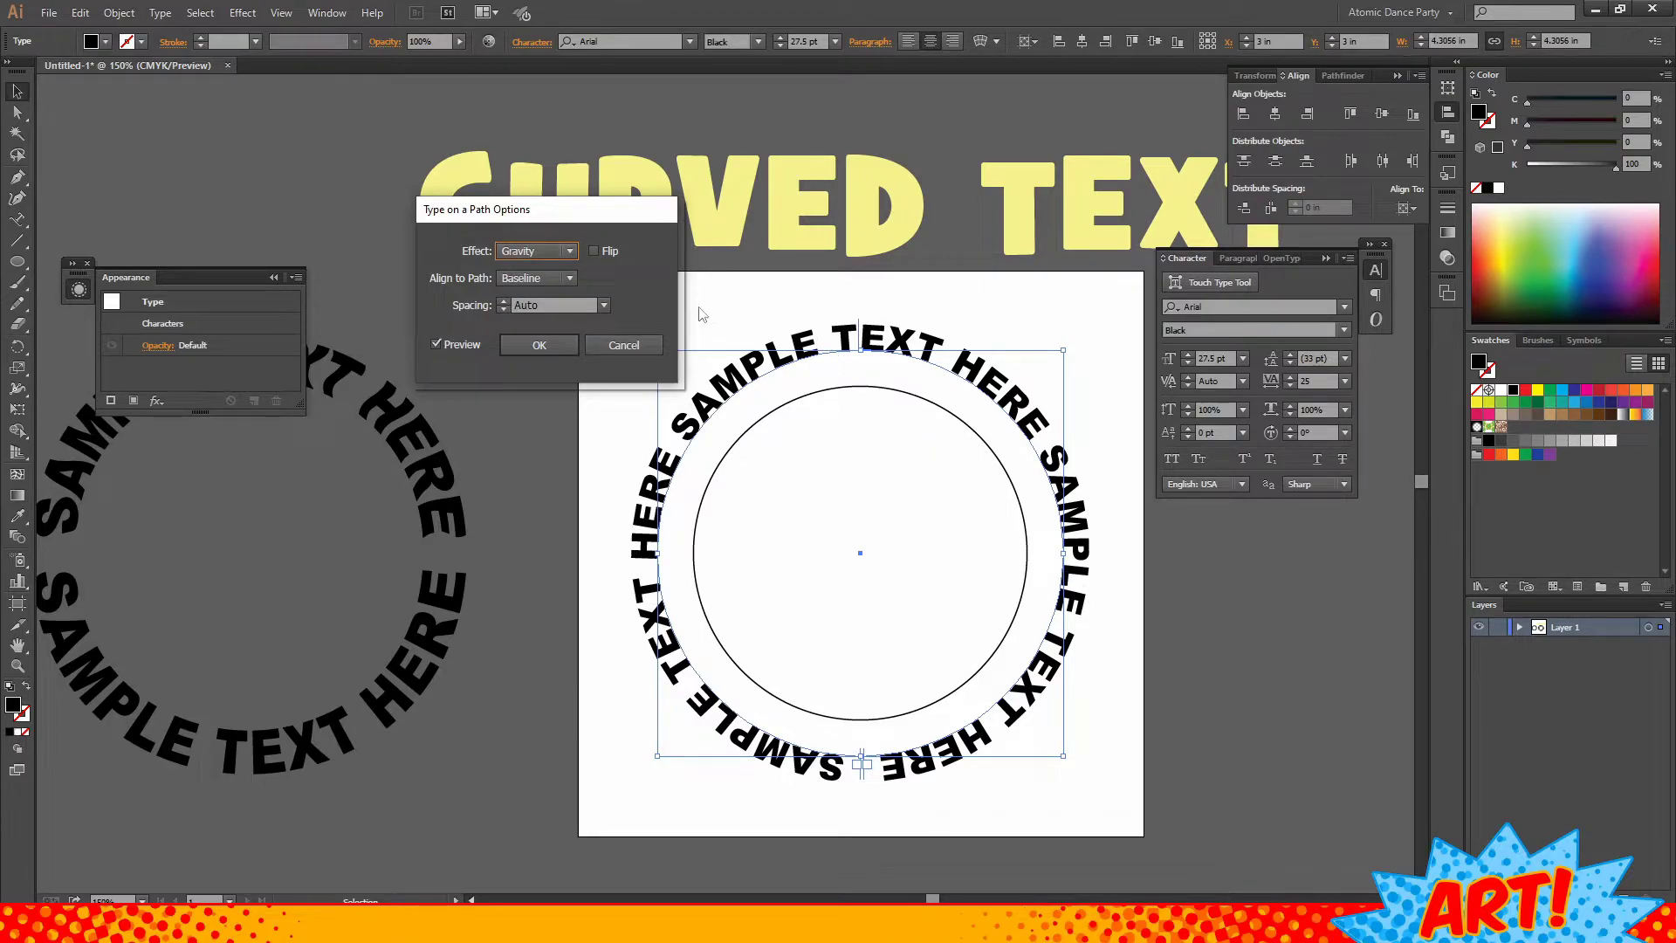
click(520, 249)
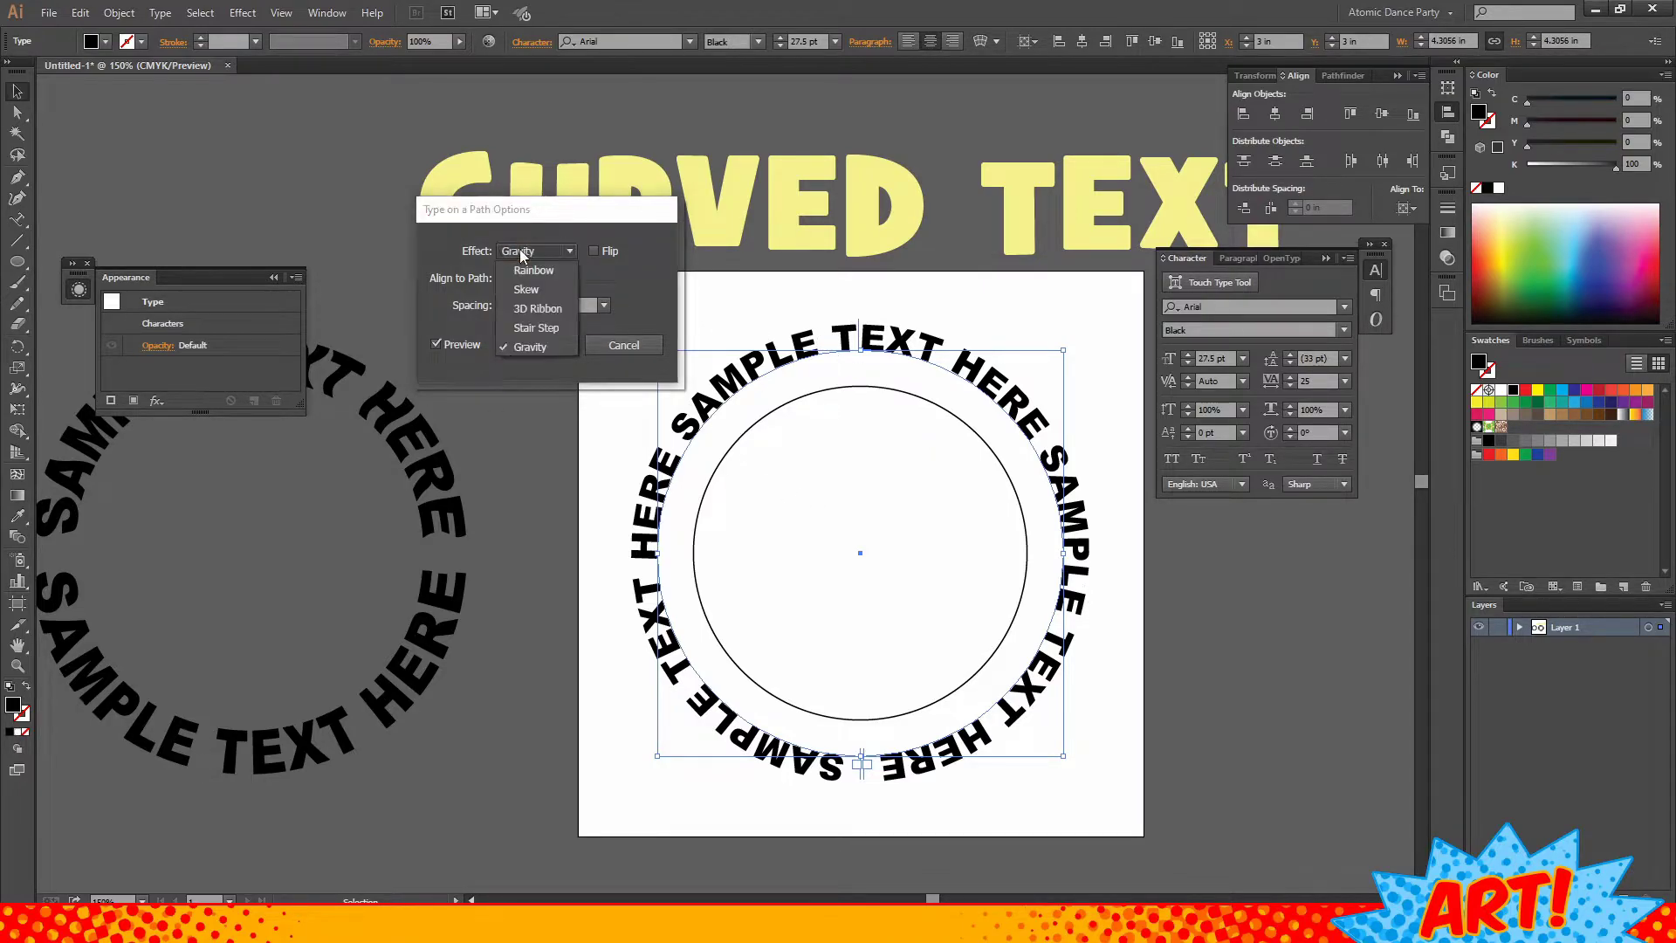
click(524, 329)
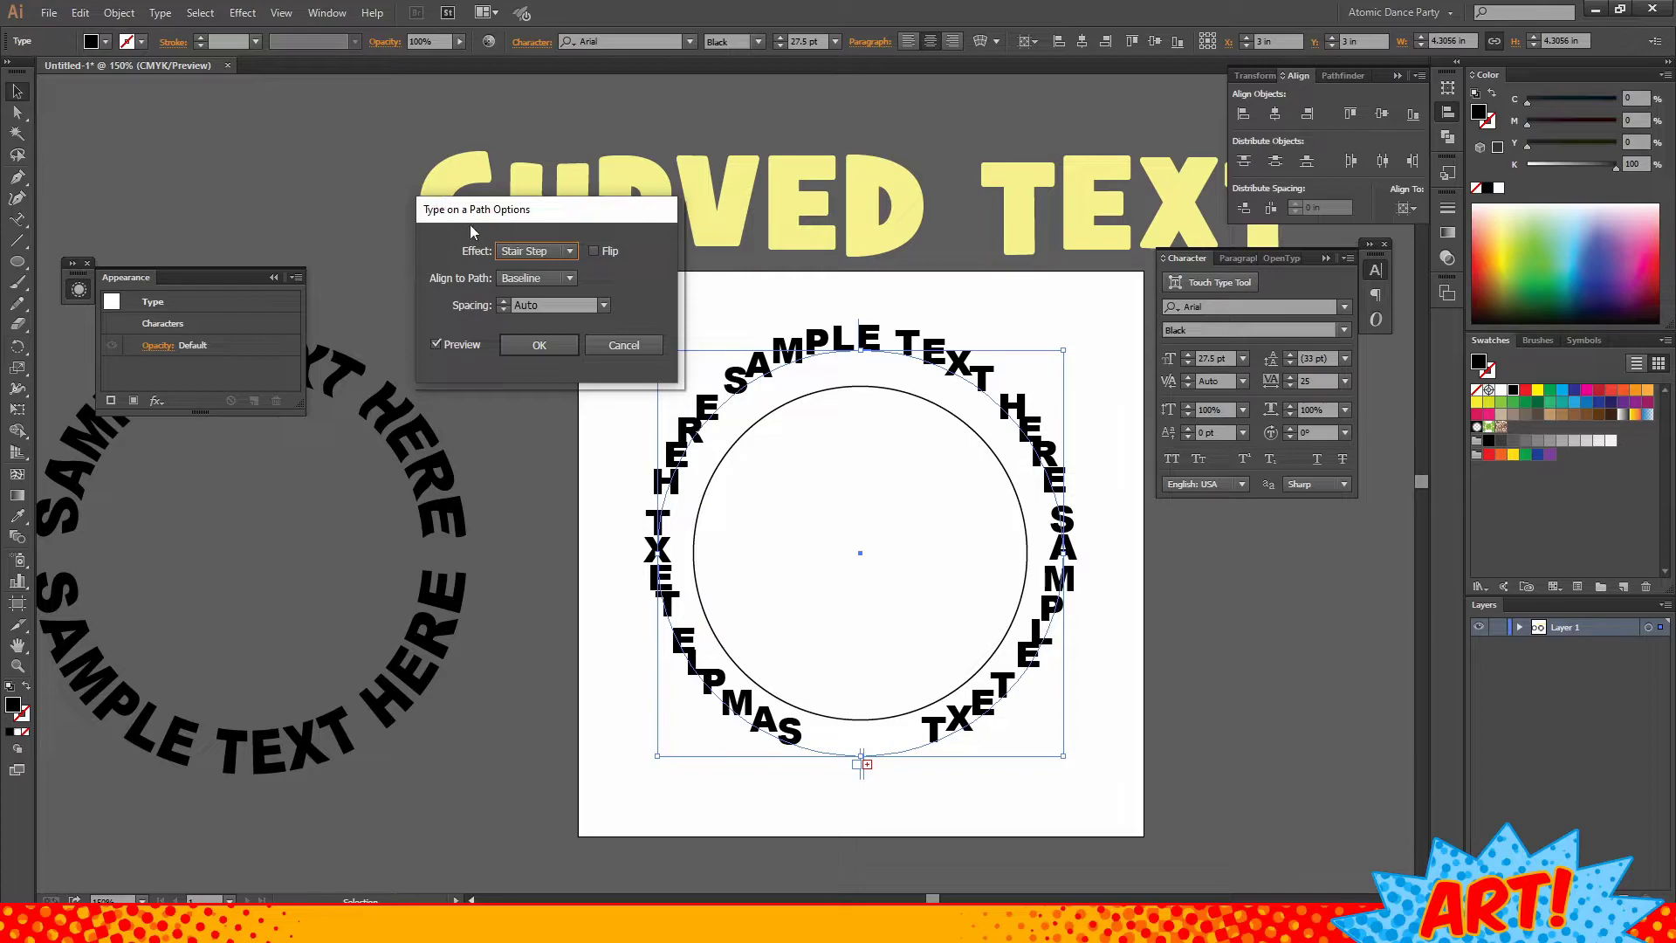
click(537, 251)
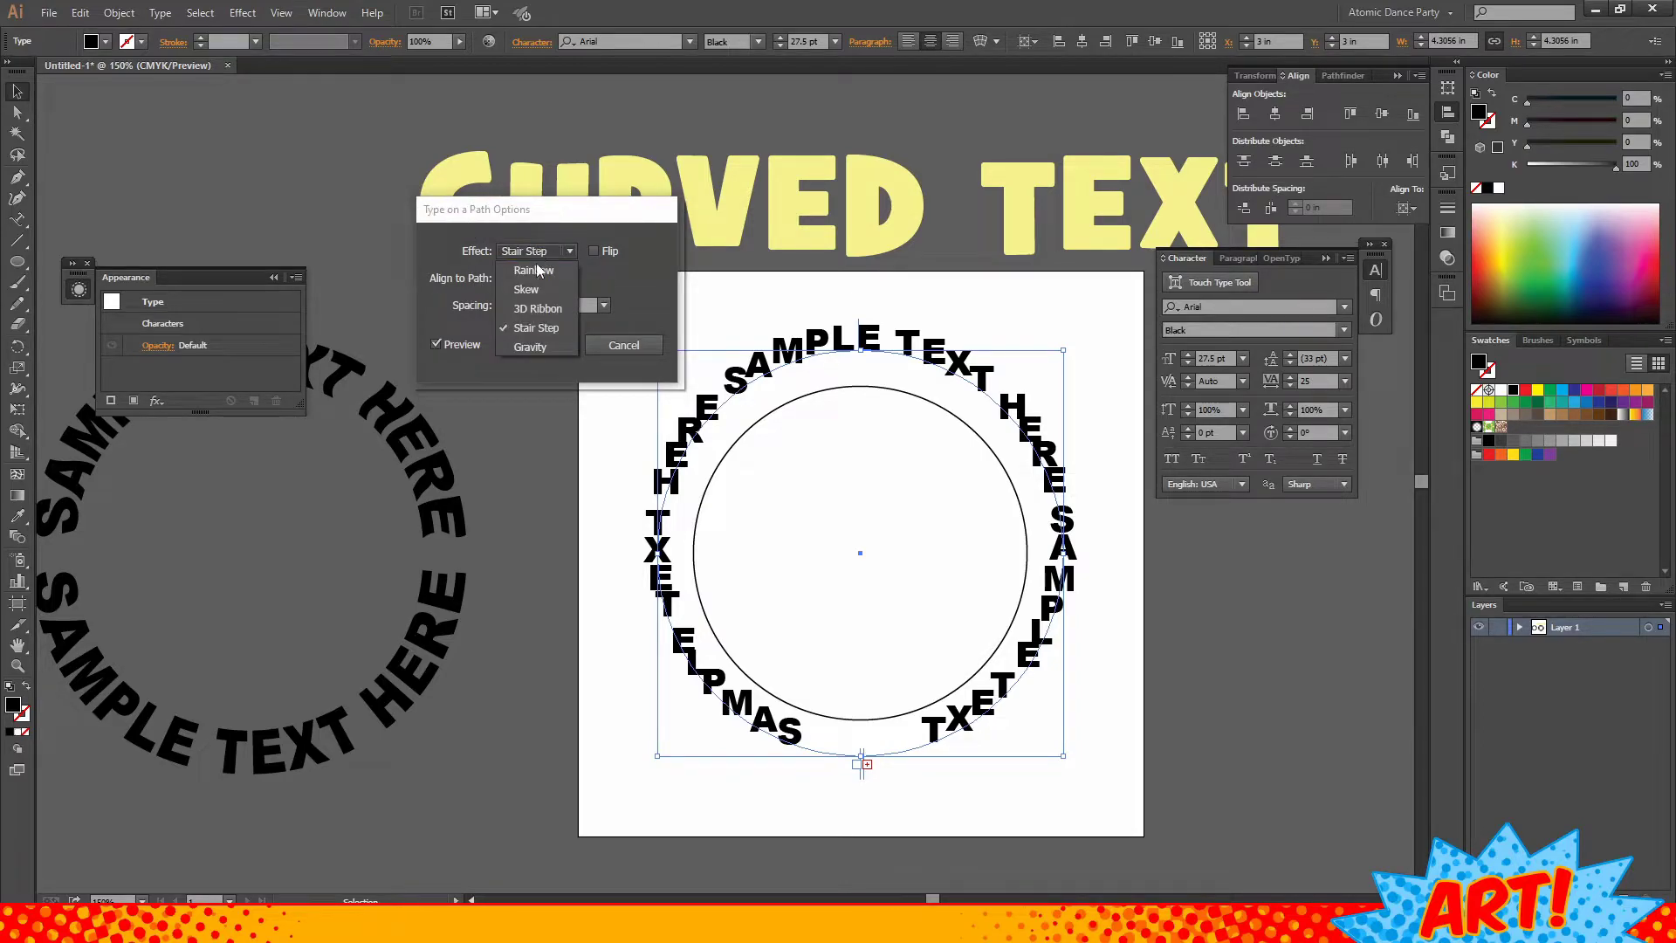
click(534, 310)
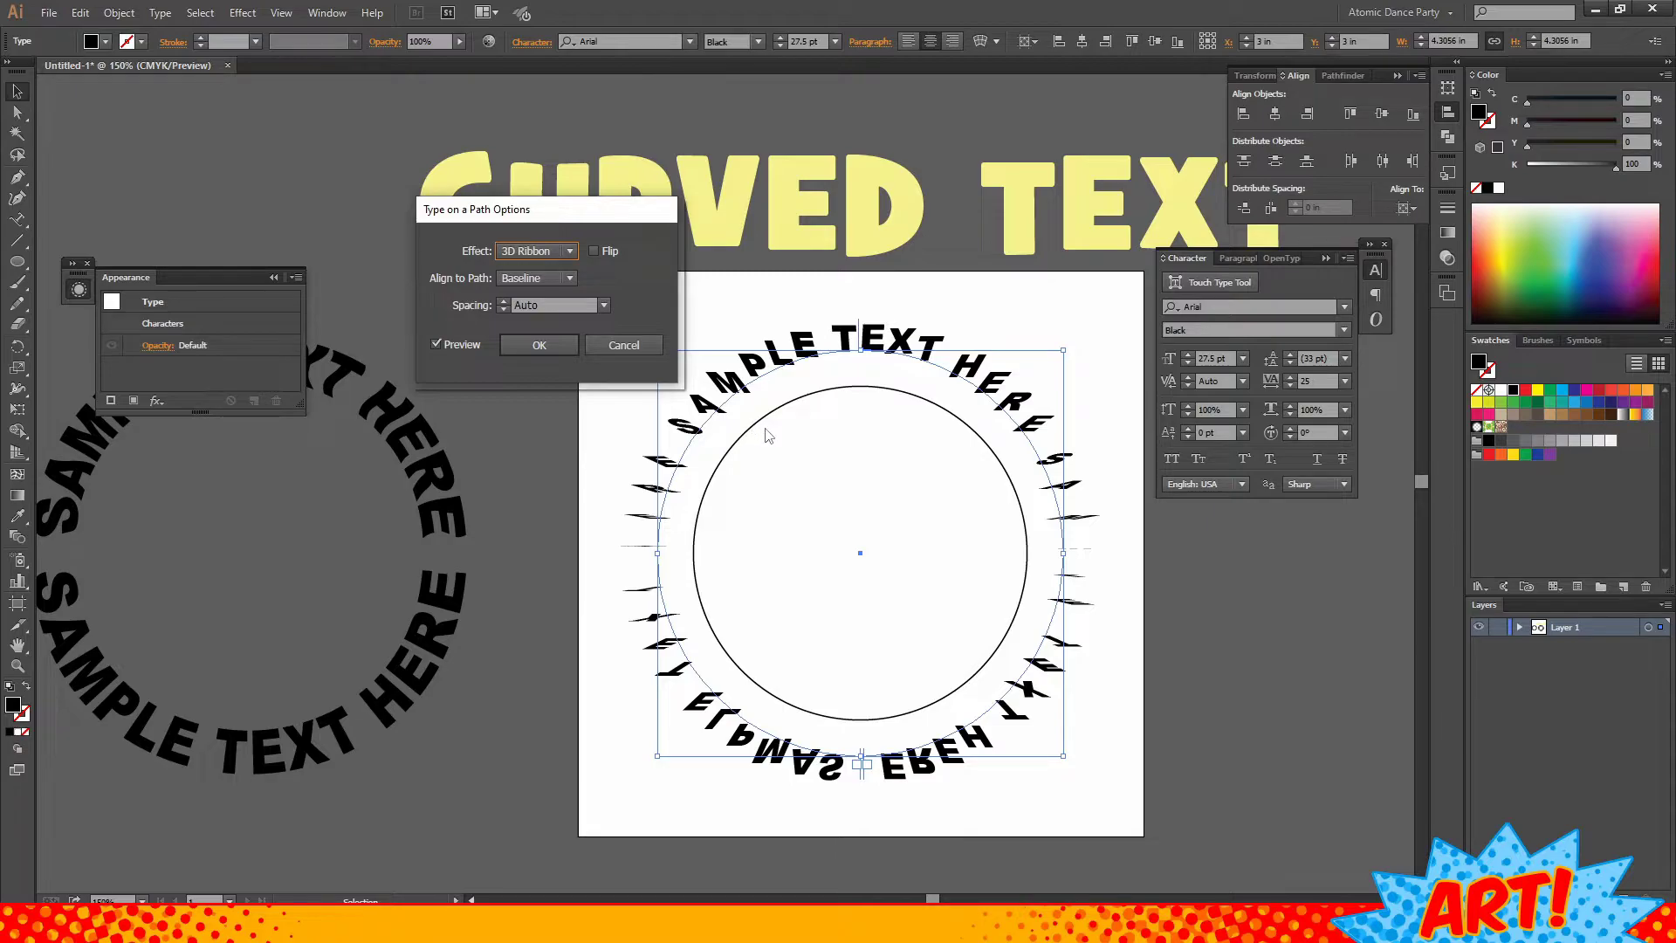
click(527, 250)
click(533, 289)
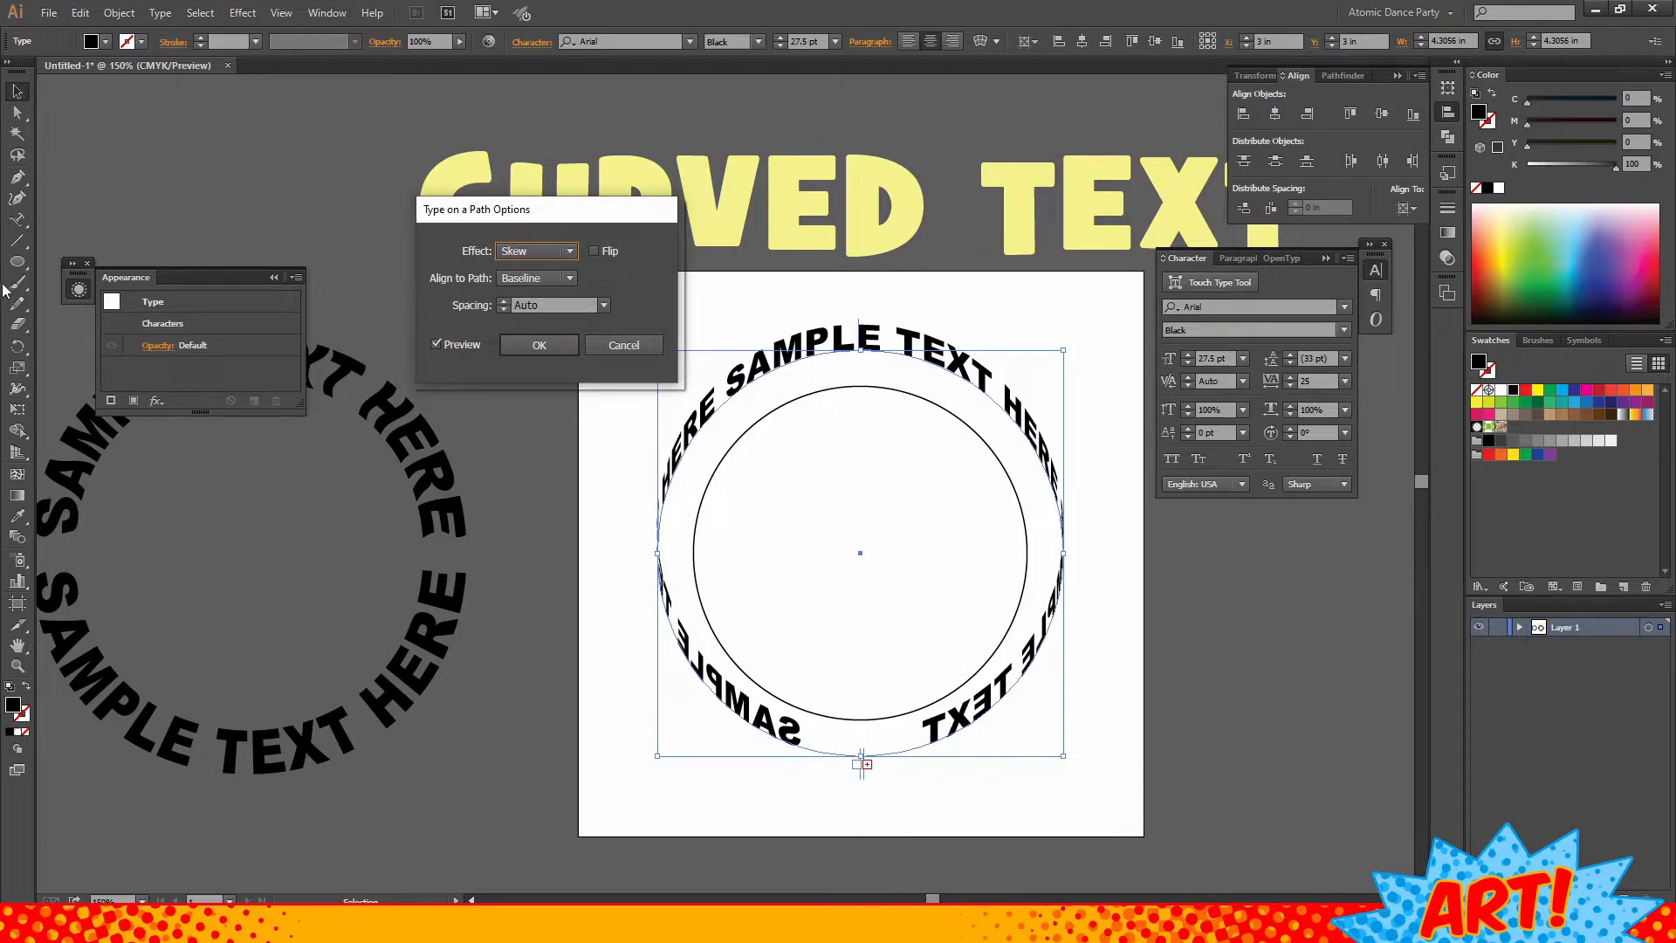
click(526, 251)
click(528, 273)
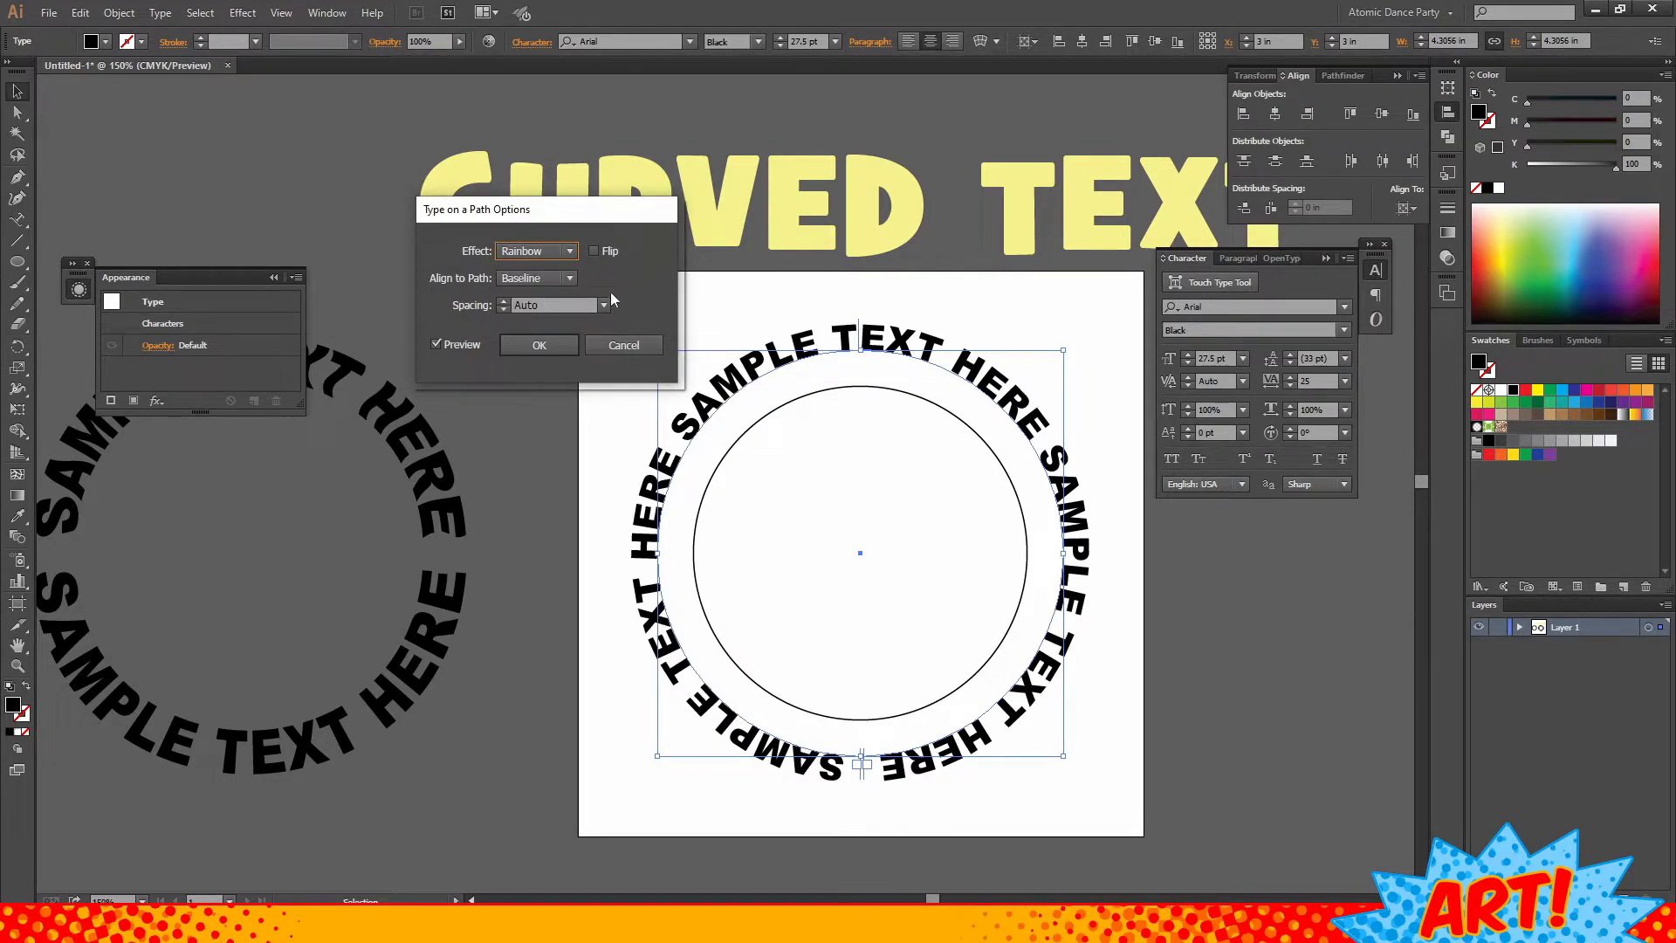
- Align the circular text to the Center of its path and apply the path options
click(519, 280)
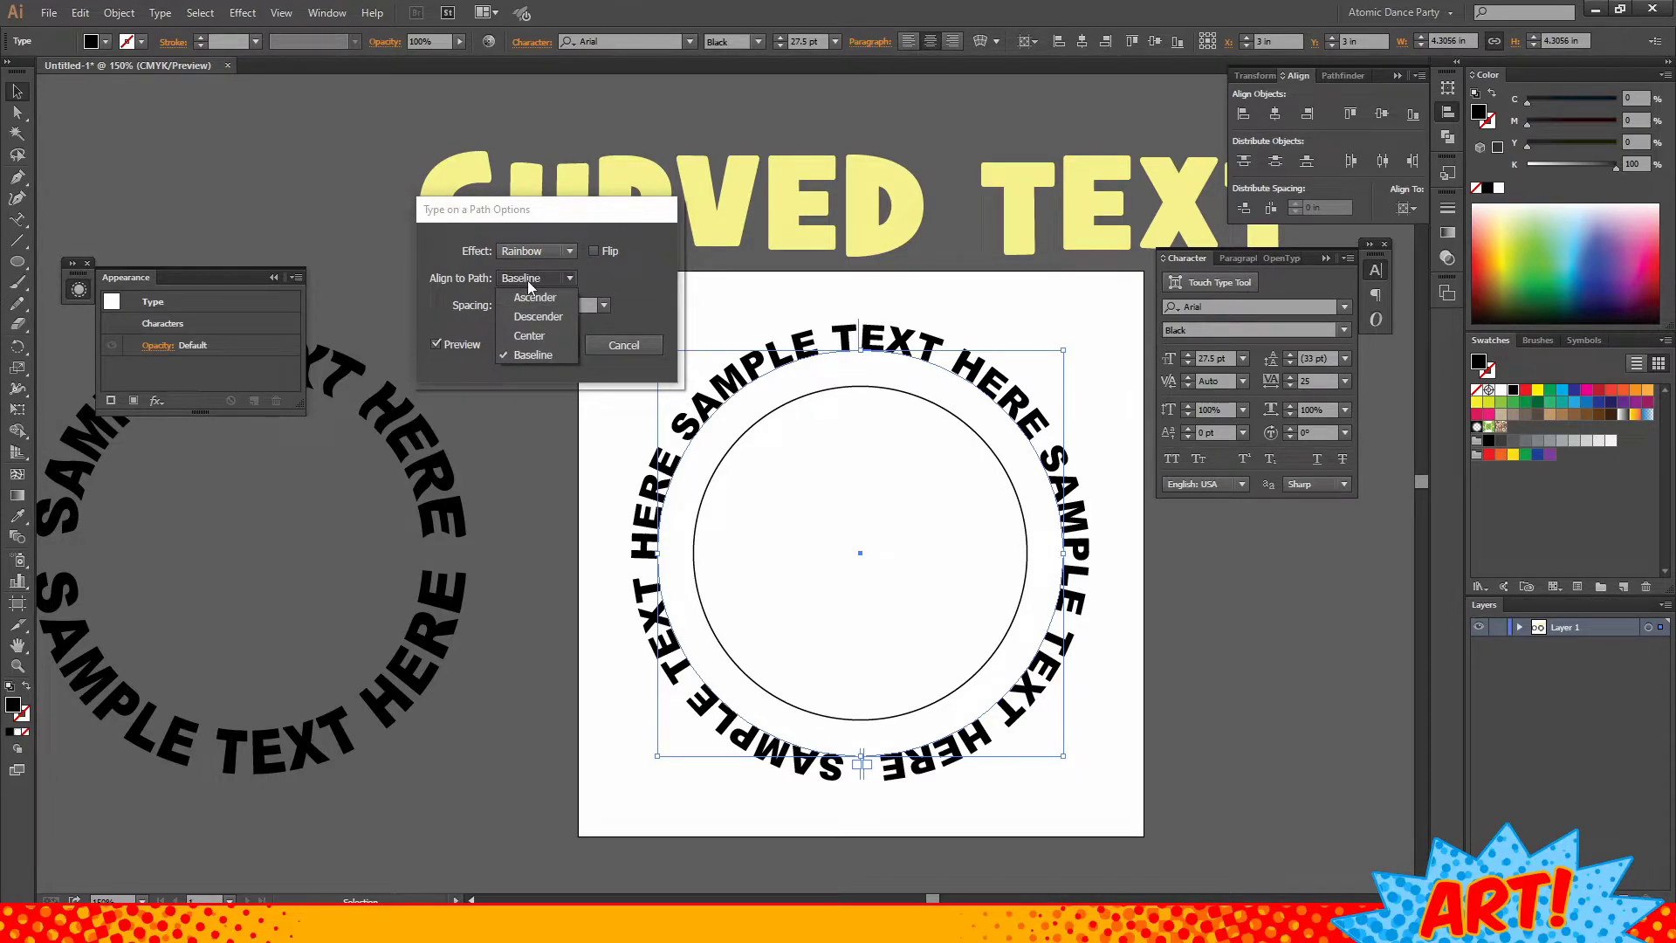
click(529, 336)
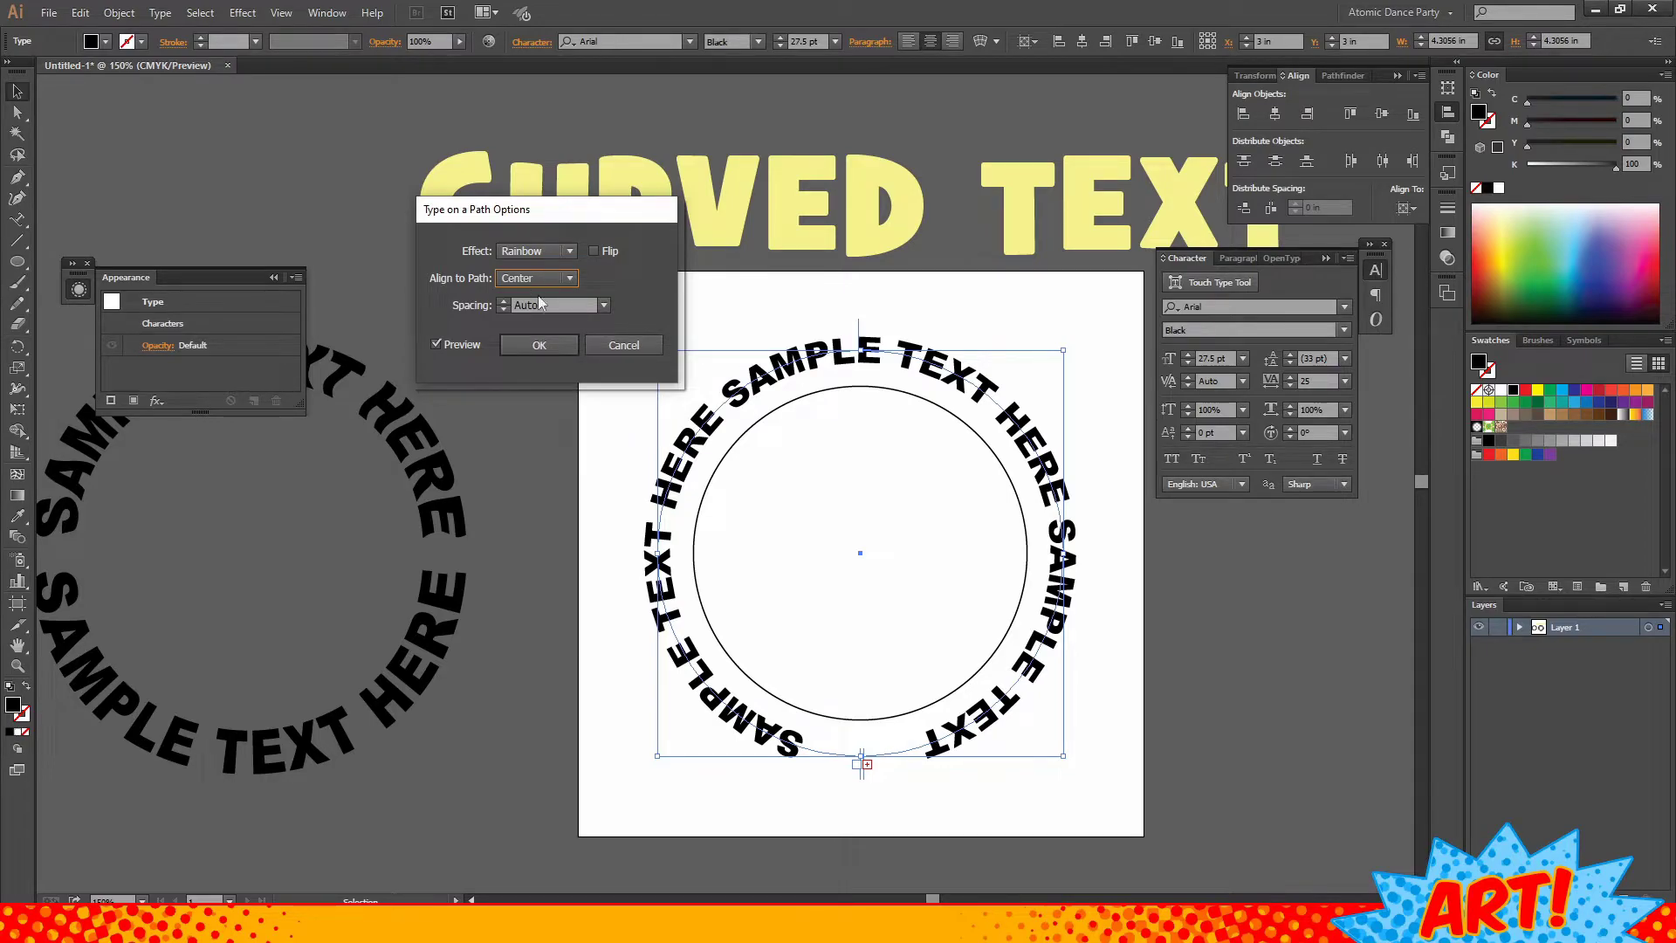
click(539, 346)
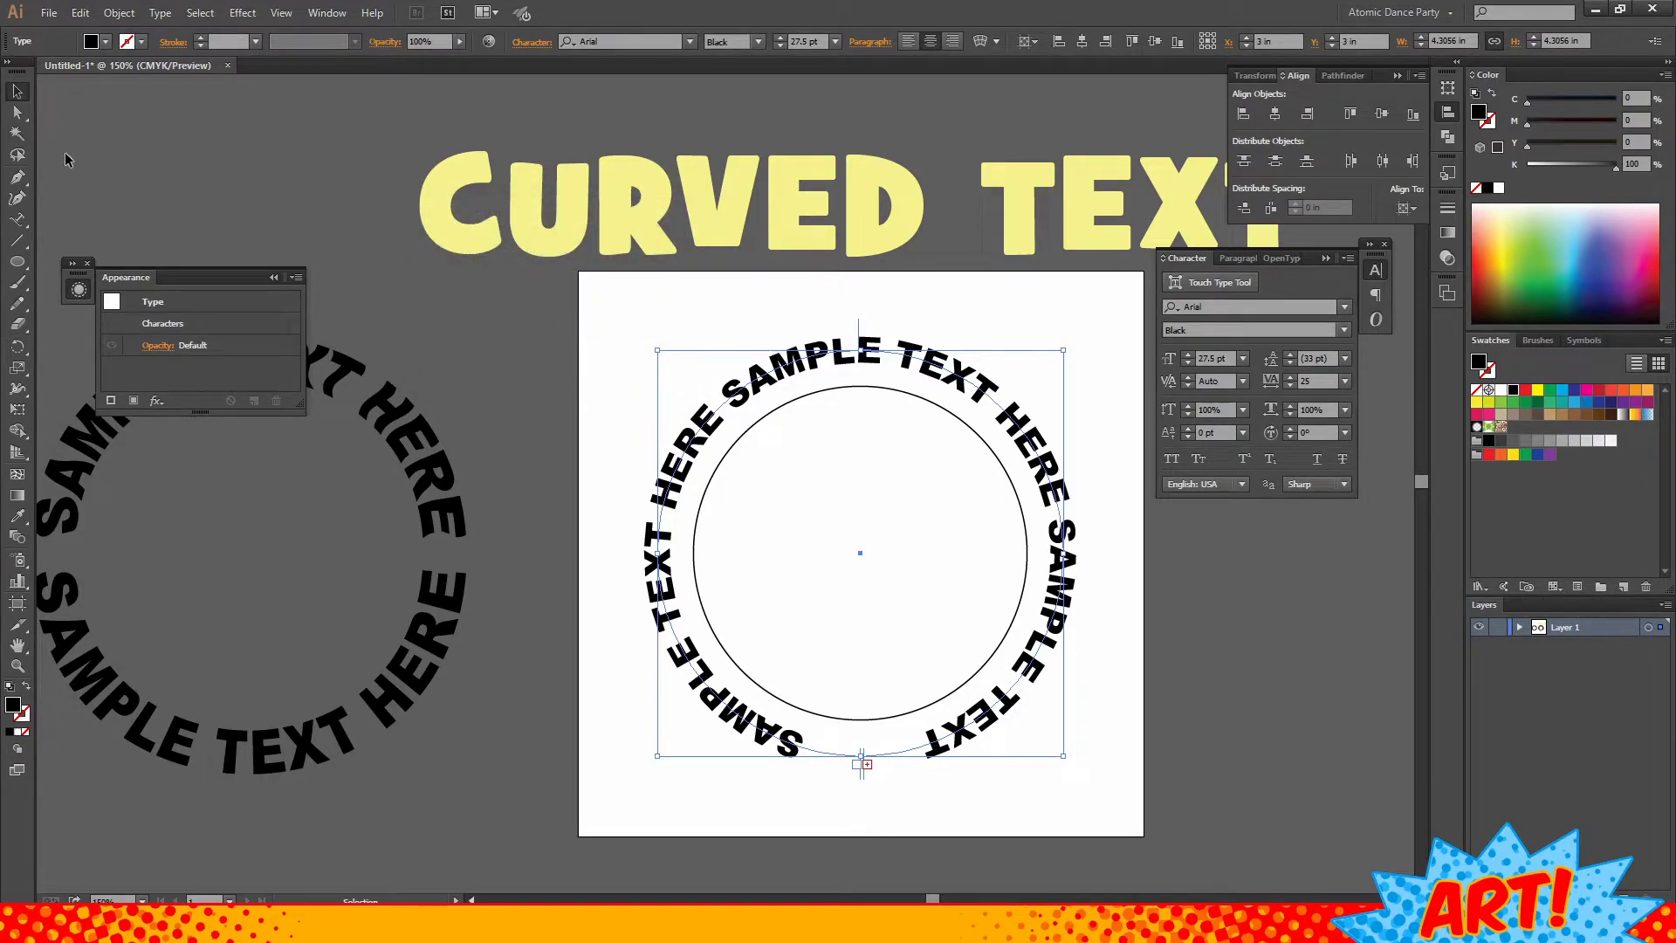
- Delete the surplus repeated words from the circular text, leaving "SAMPLE TEXT HEREHERE" along the top of the circle, and deselect it
click(19, 222)
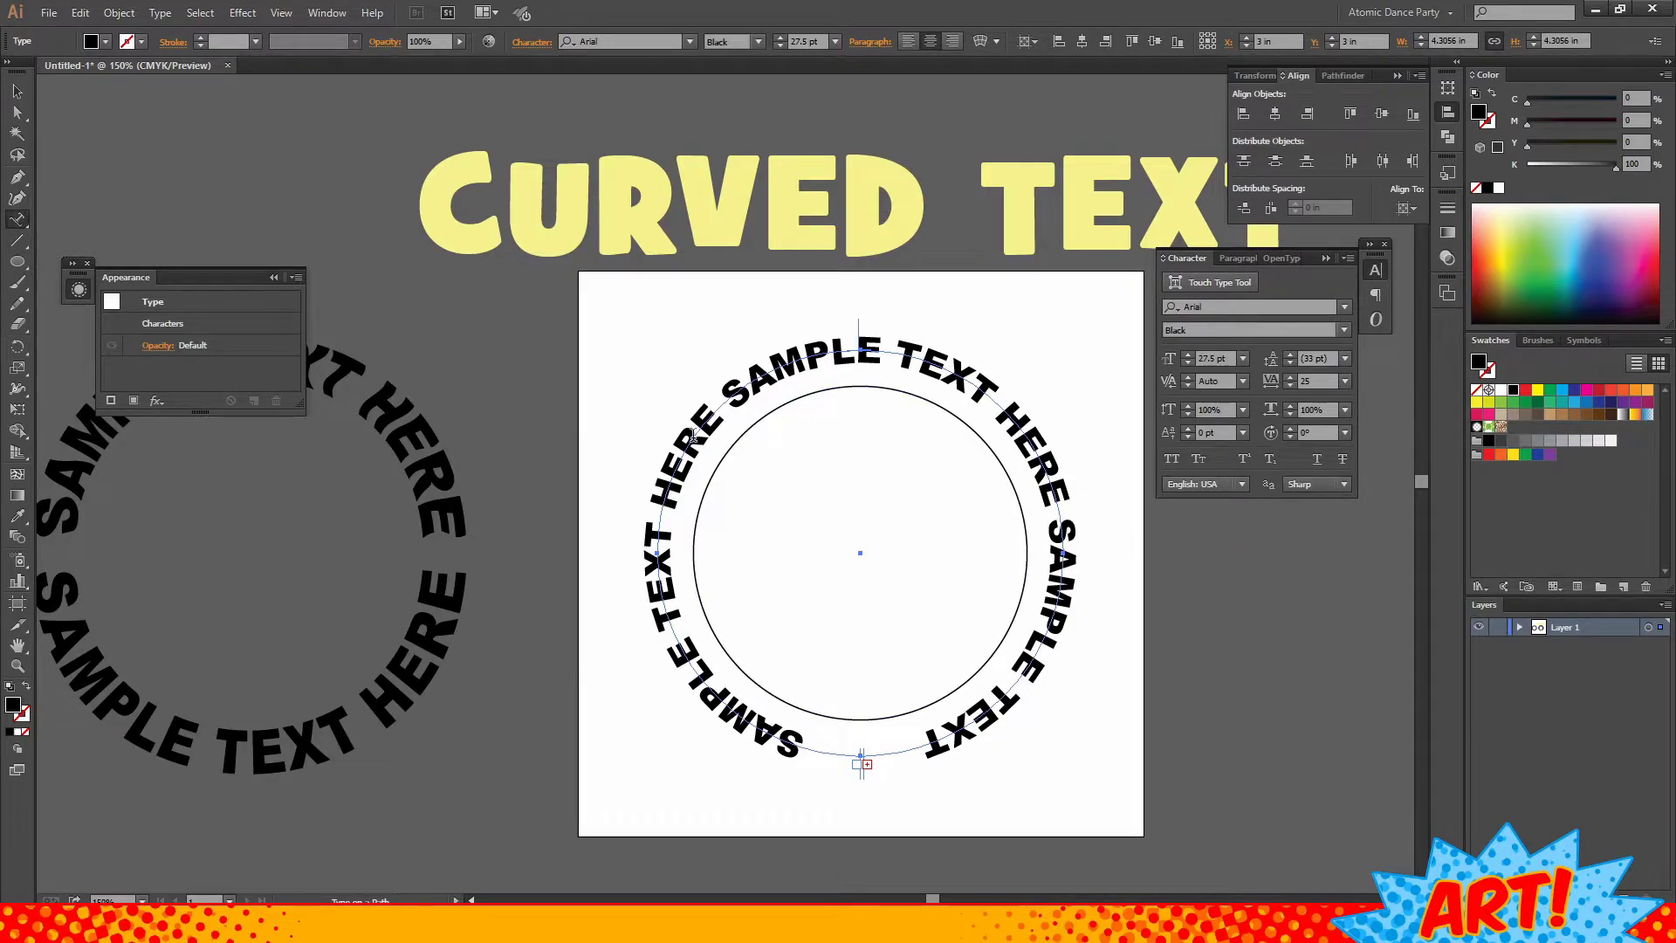
double_click(721, 395)
drag(721, 395, 888, 787)
key(BackSpace)
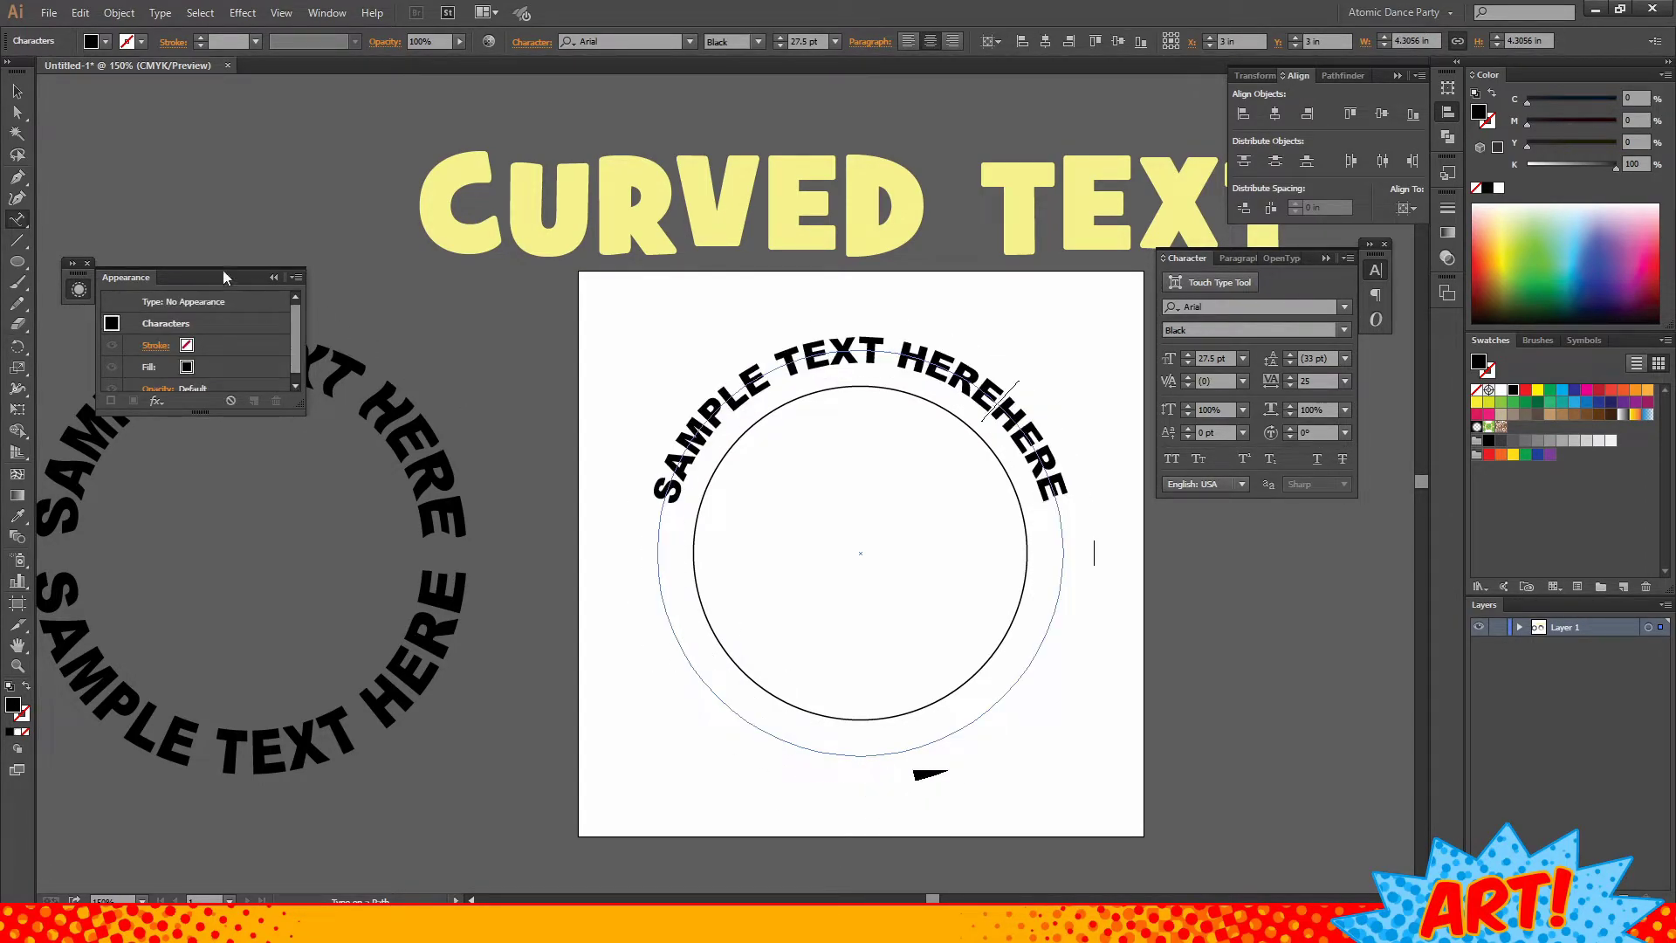
click(18, 91)
click(503, 342)
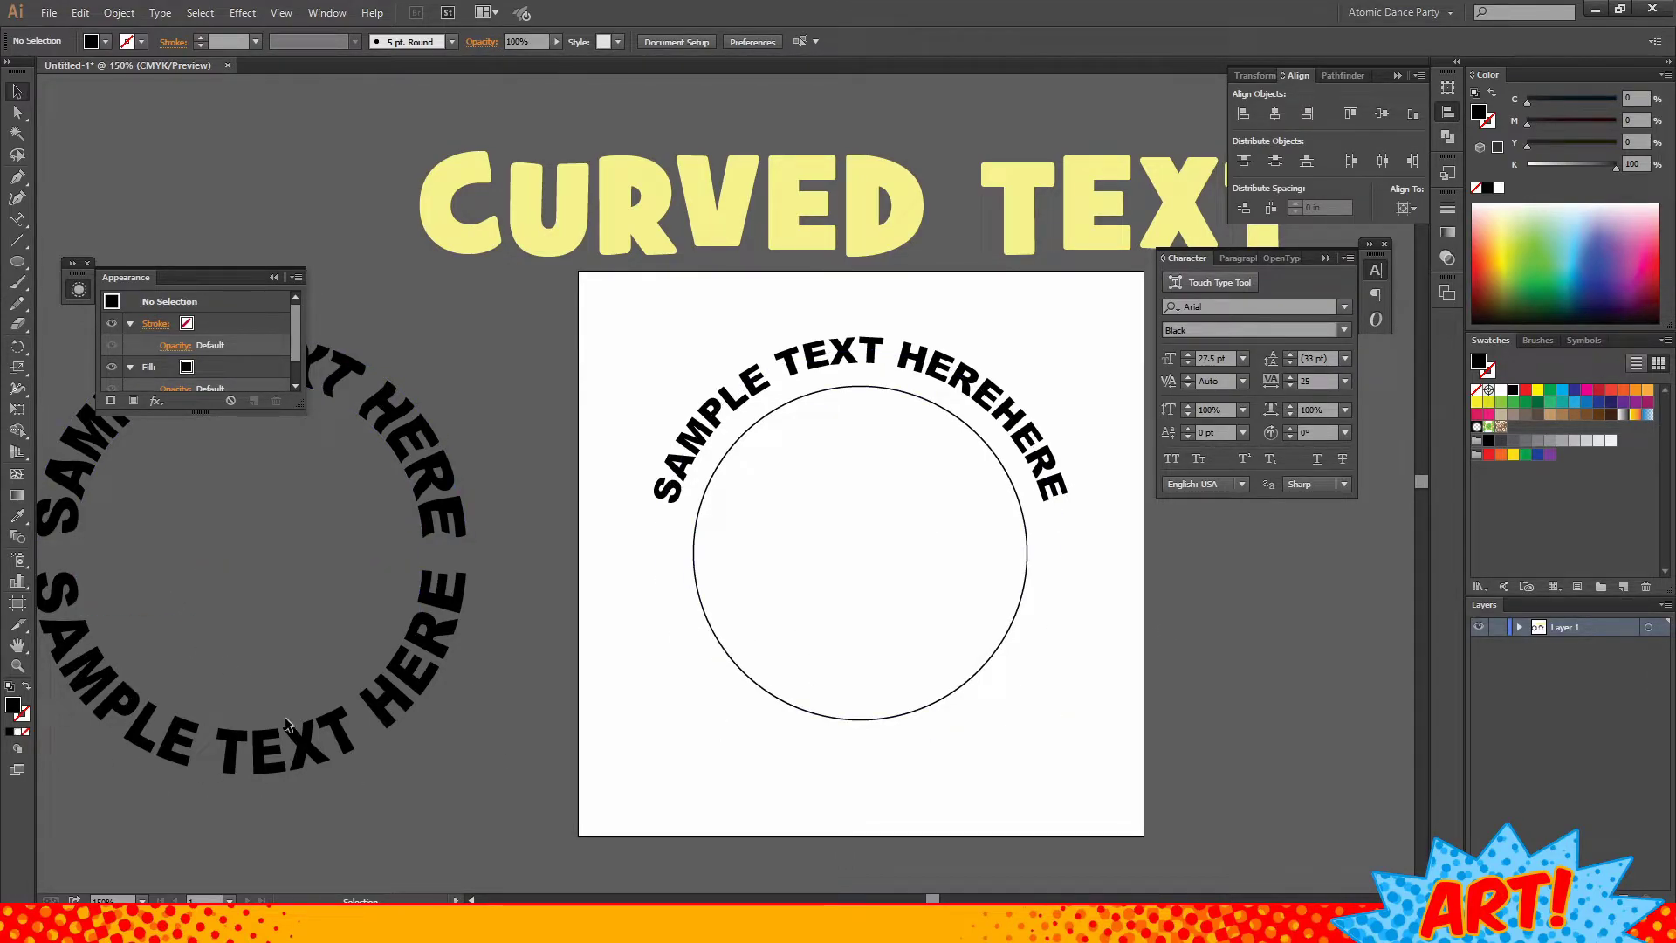
- Duplicate the circular text in place and rotate the copy 180 degrees so it runs along the lower half of the circle
click(796, 382)
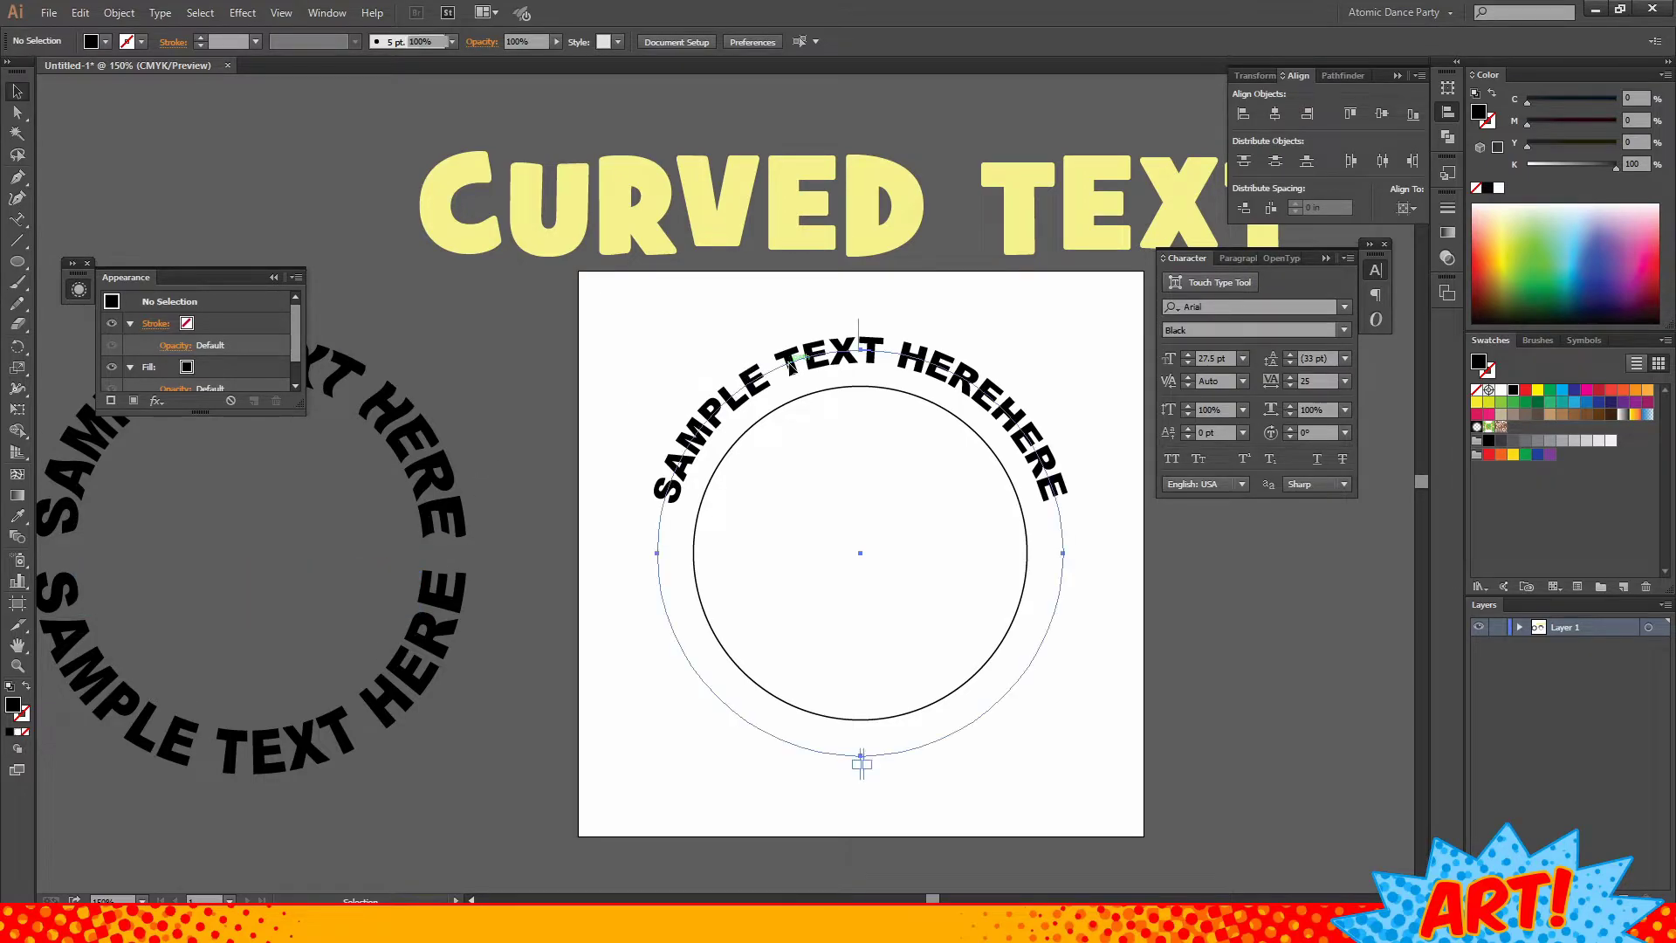
click(628, 347)
ctrl+click(709, 365)
drag(1069, 345, 650, 760)
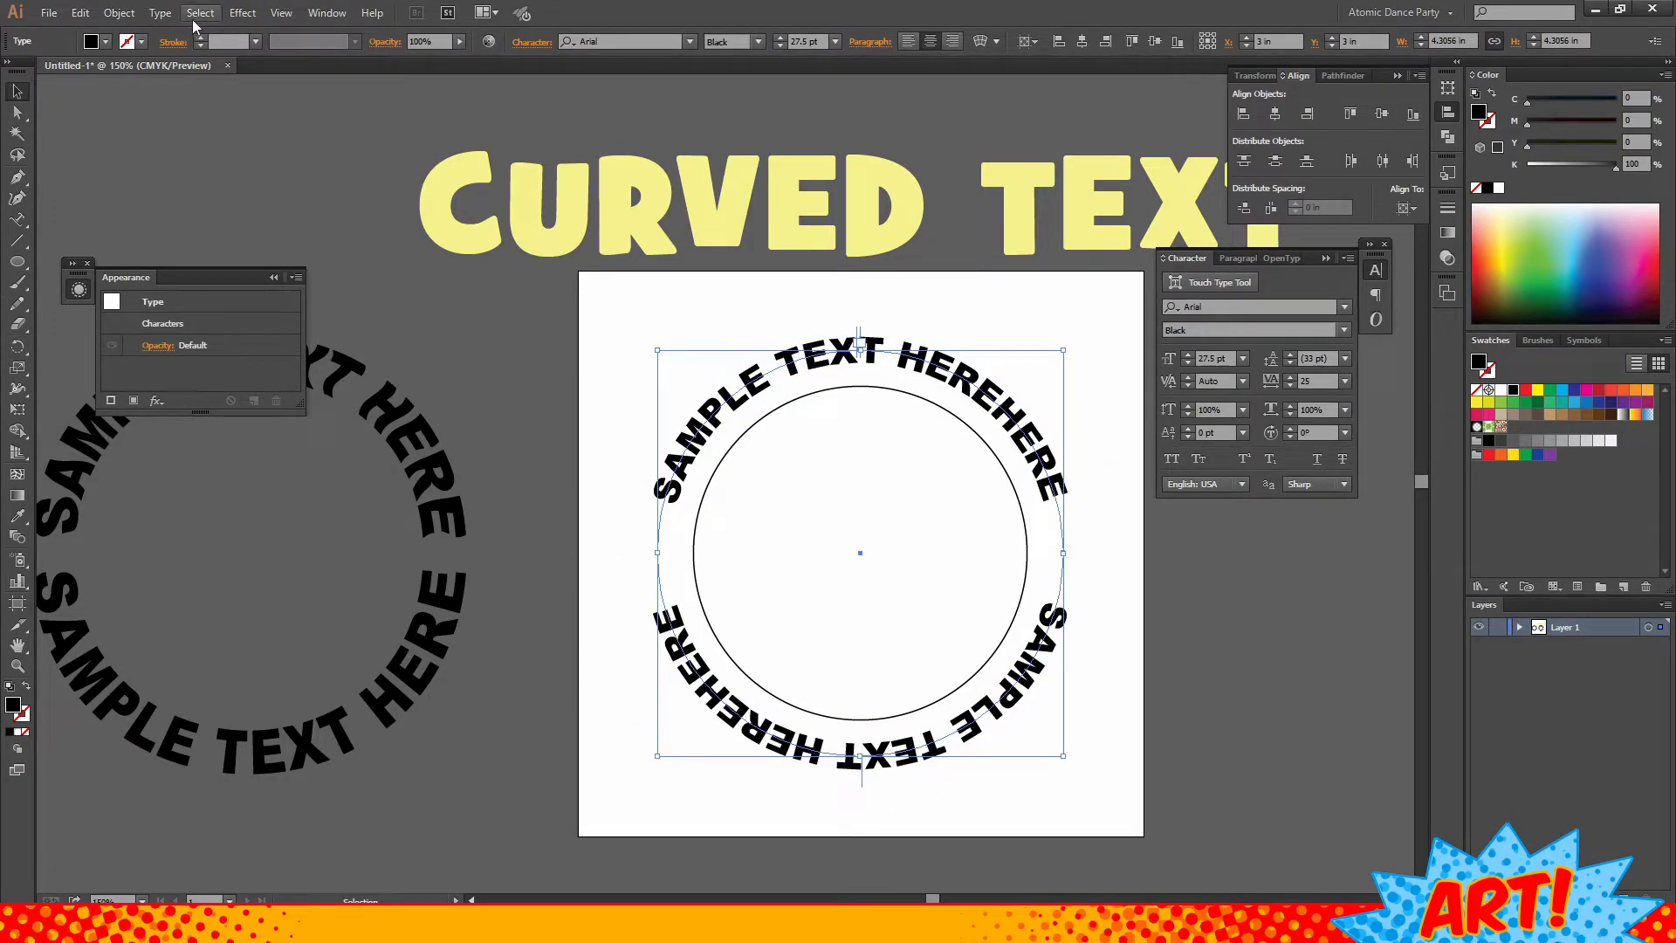
- Flip the lower circular text through the Type on a Path Options with the preview on, and apply it
click(159, 12)
mouse_move(250, 180)
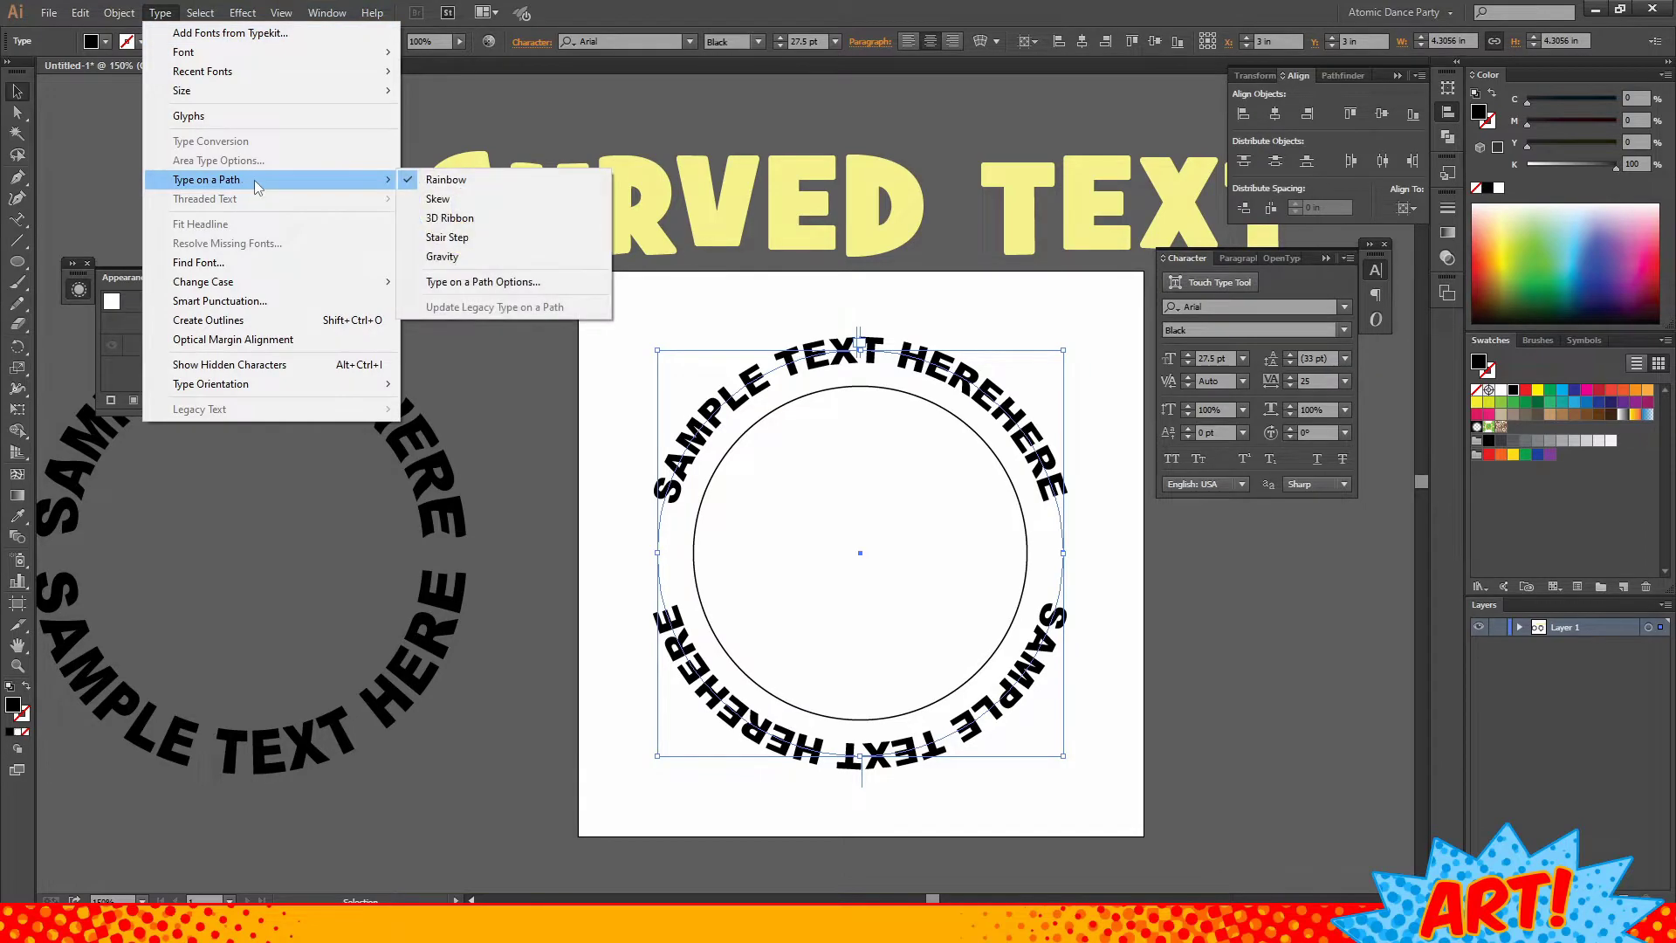
click(494, 281)
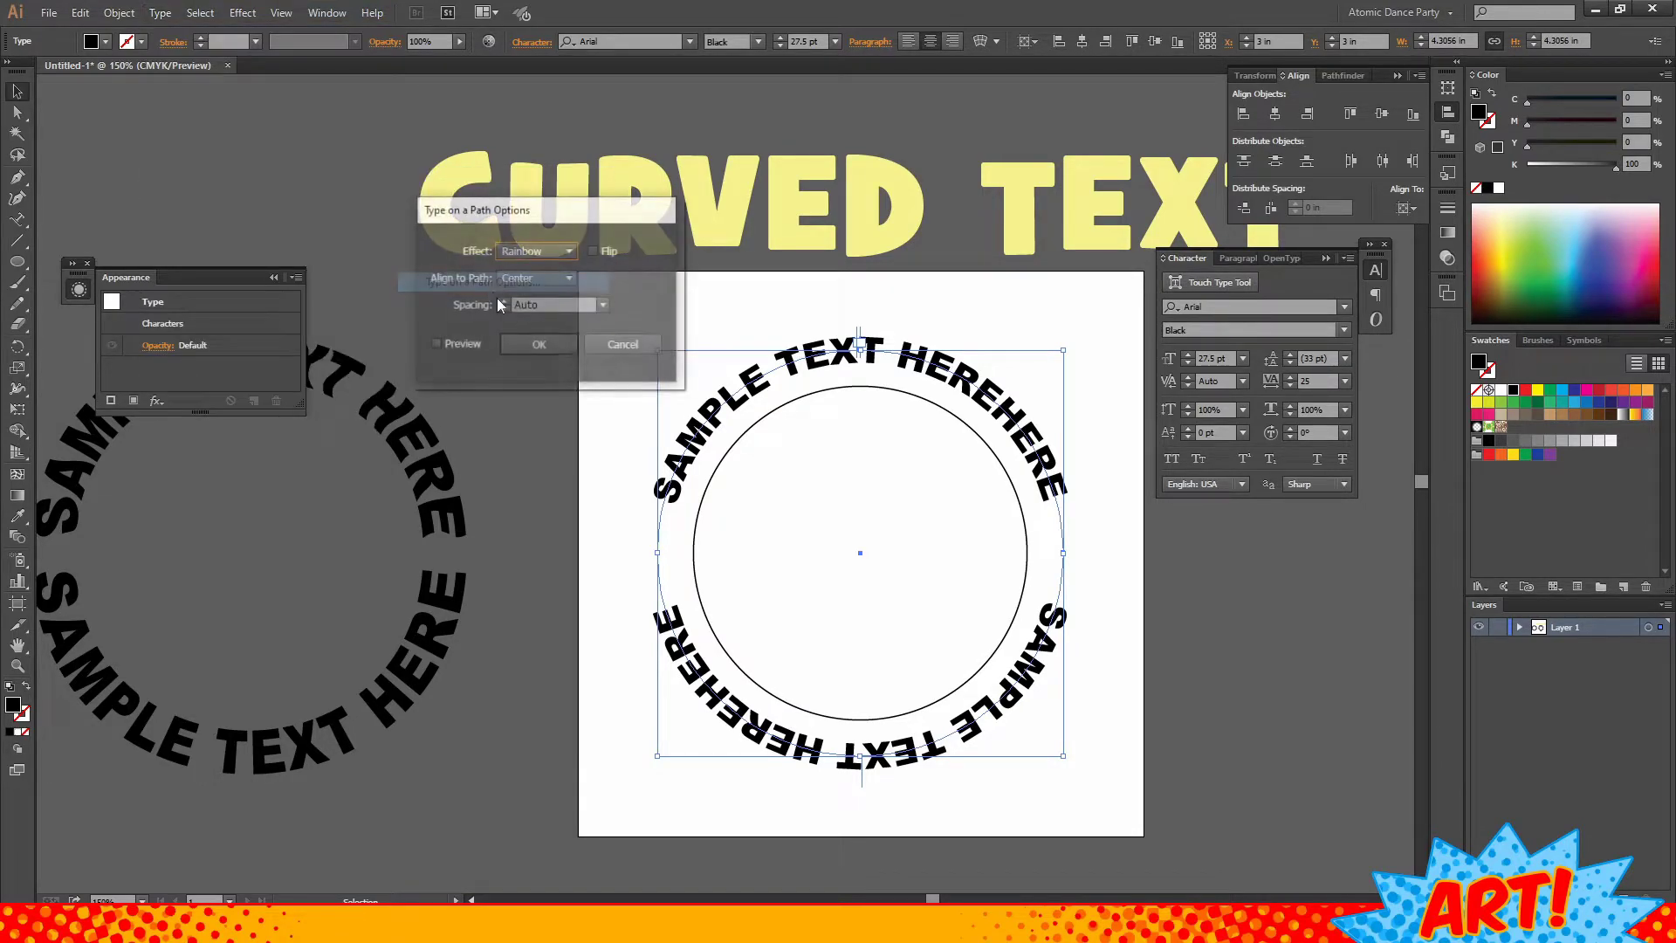
click(594, 251)
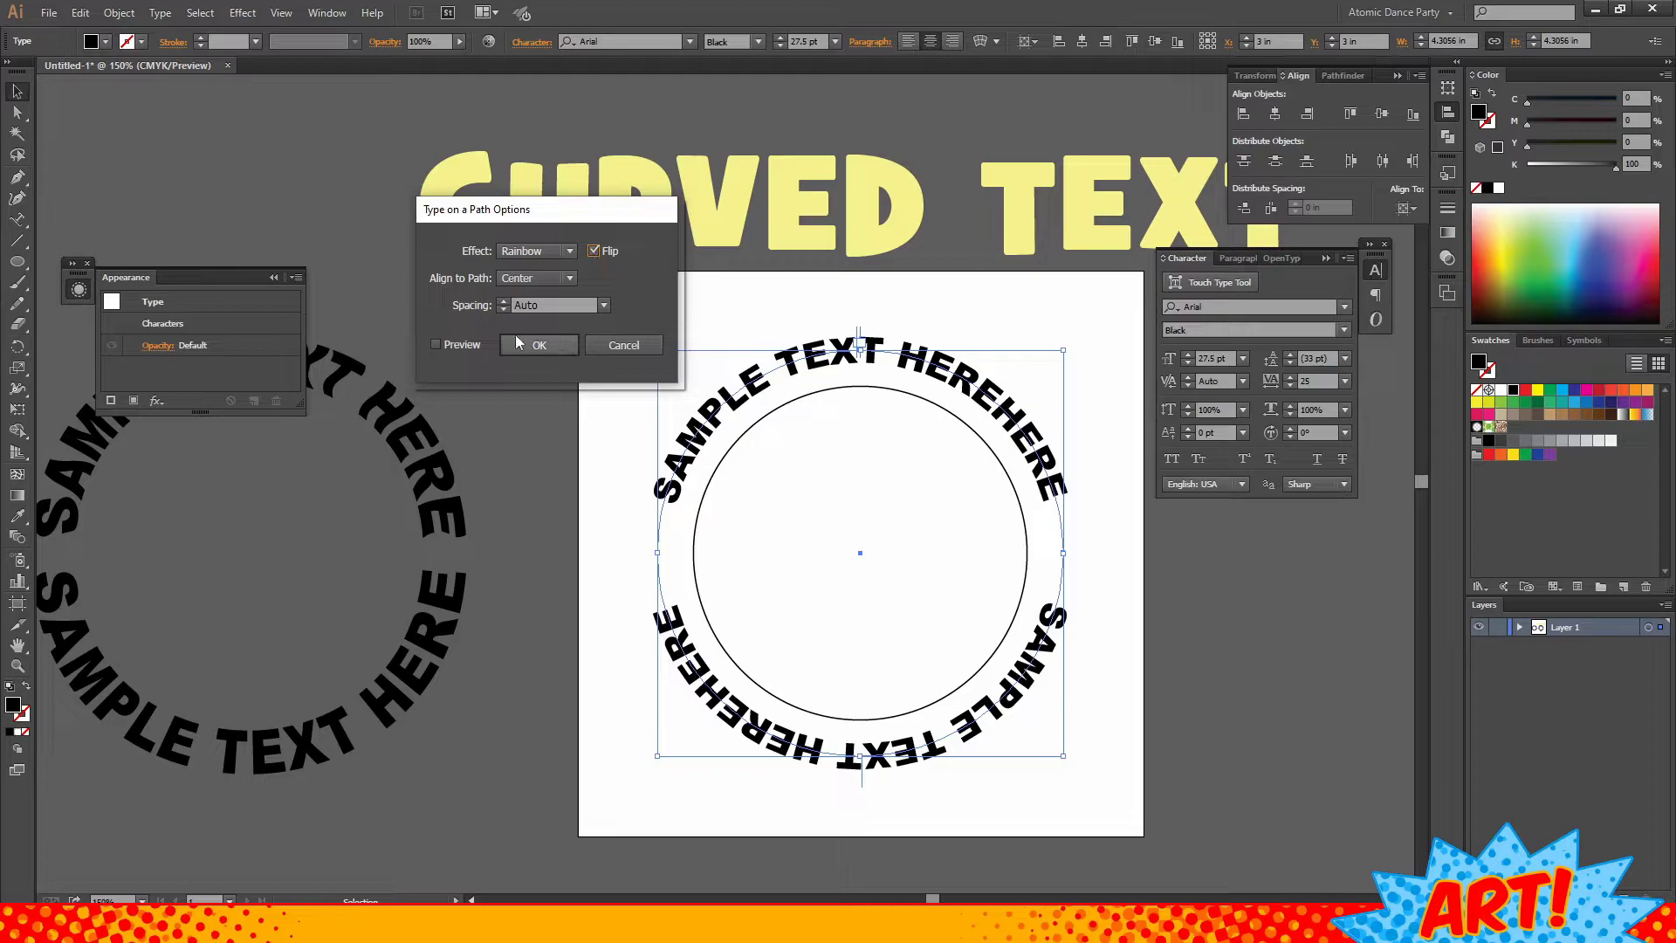
click(436, 345)
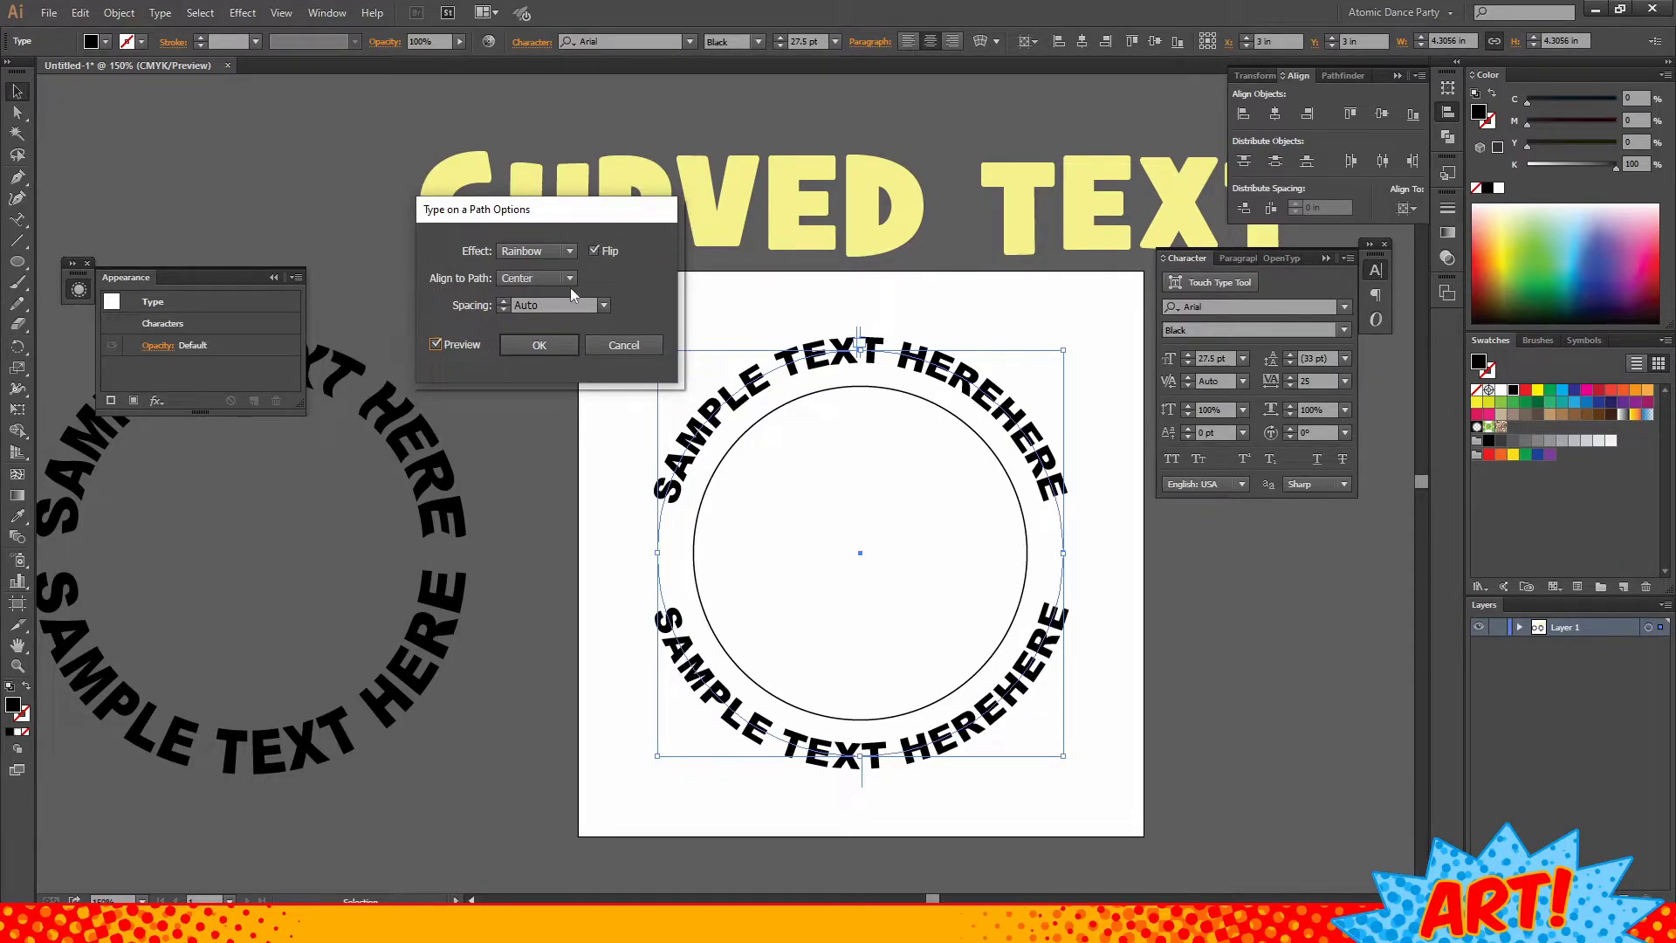
click(535, 344)
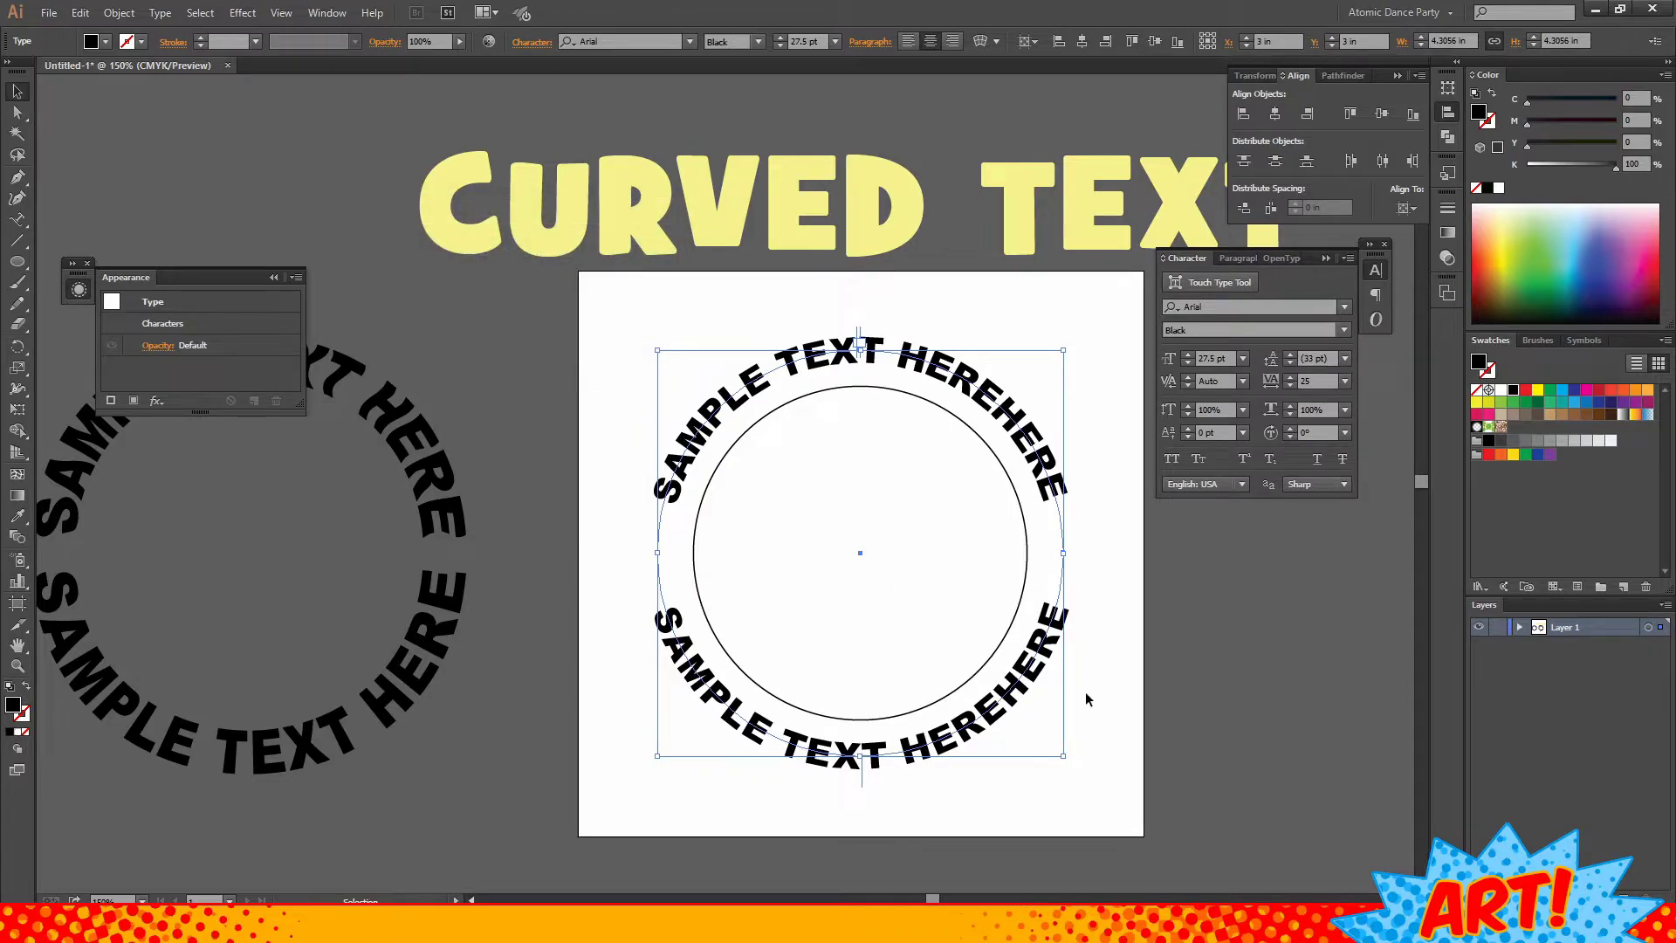
- Remove the surplus "HERE" from the end of both the lower and upper circular texts so each reads "SAMPLE TEXT HERE"
click(20, 220)
click(1018, 426)
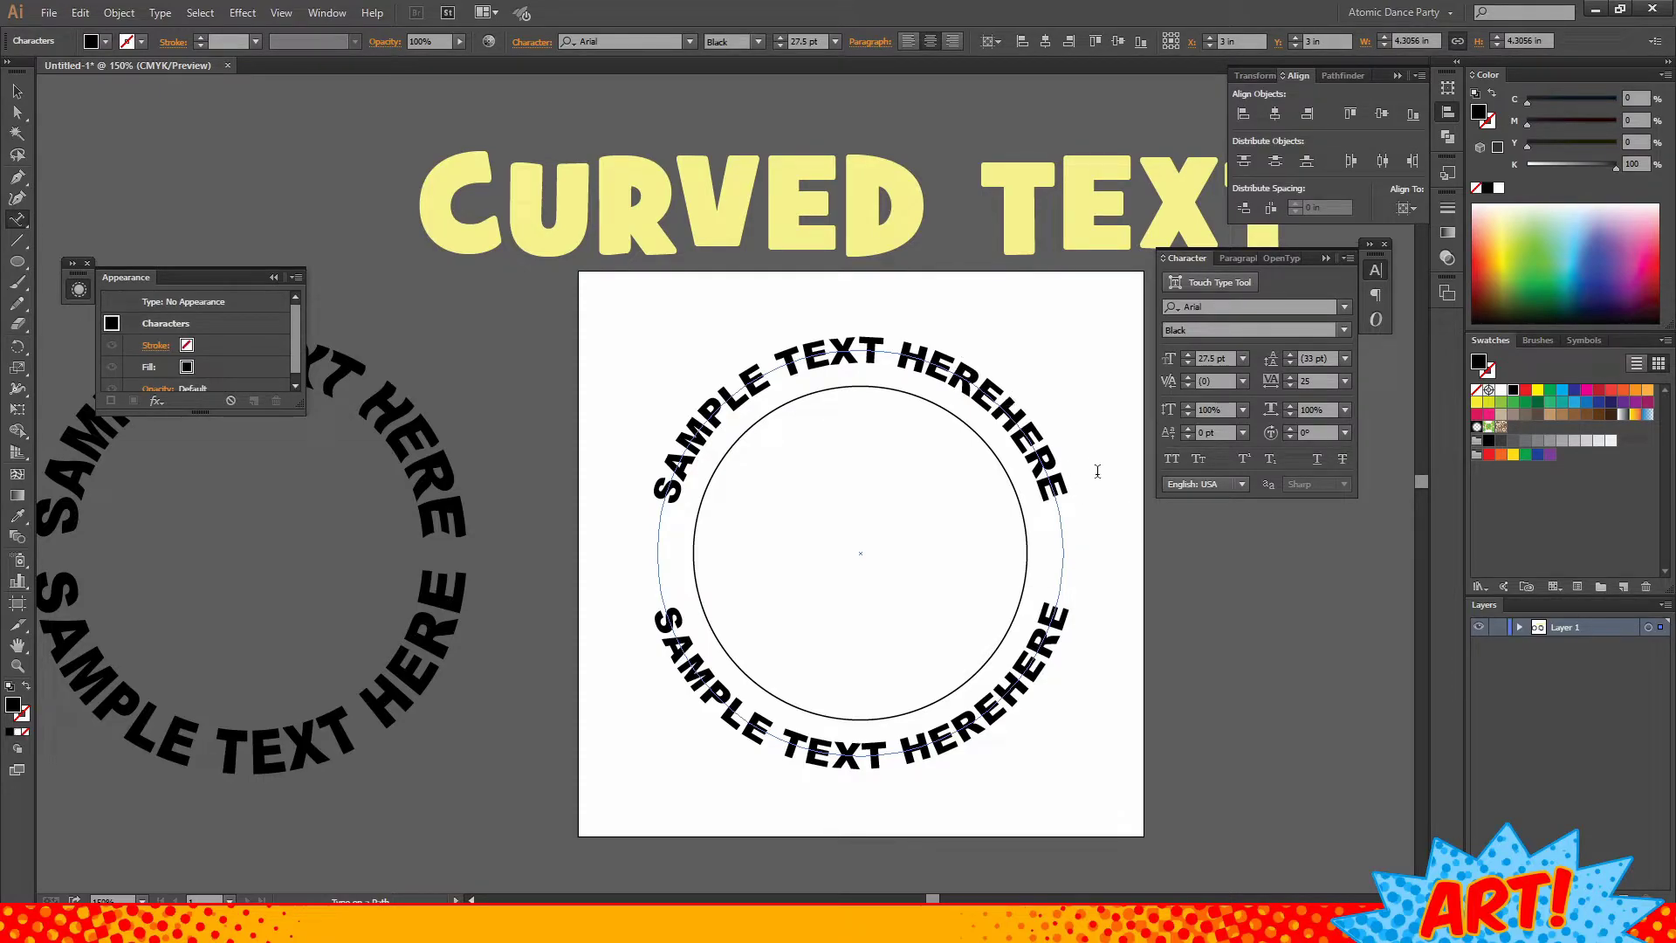
drag(1074, 615, 1017, 696)
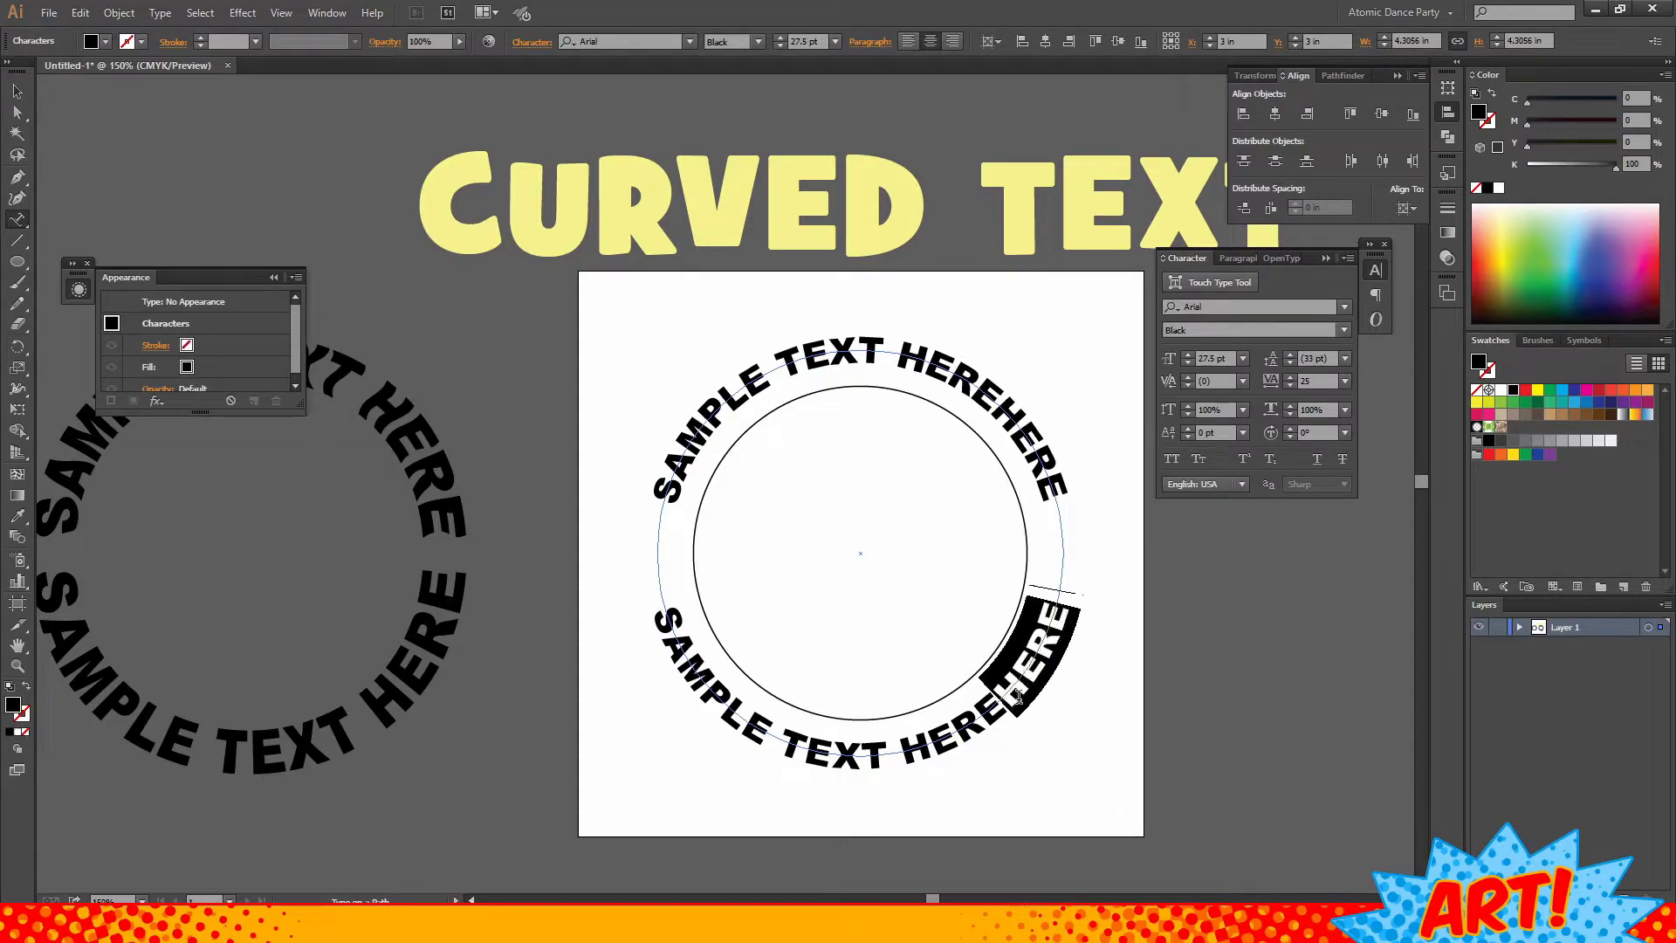
key(BackSpace)
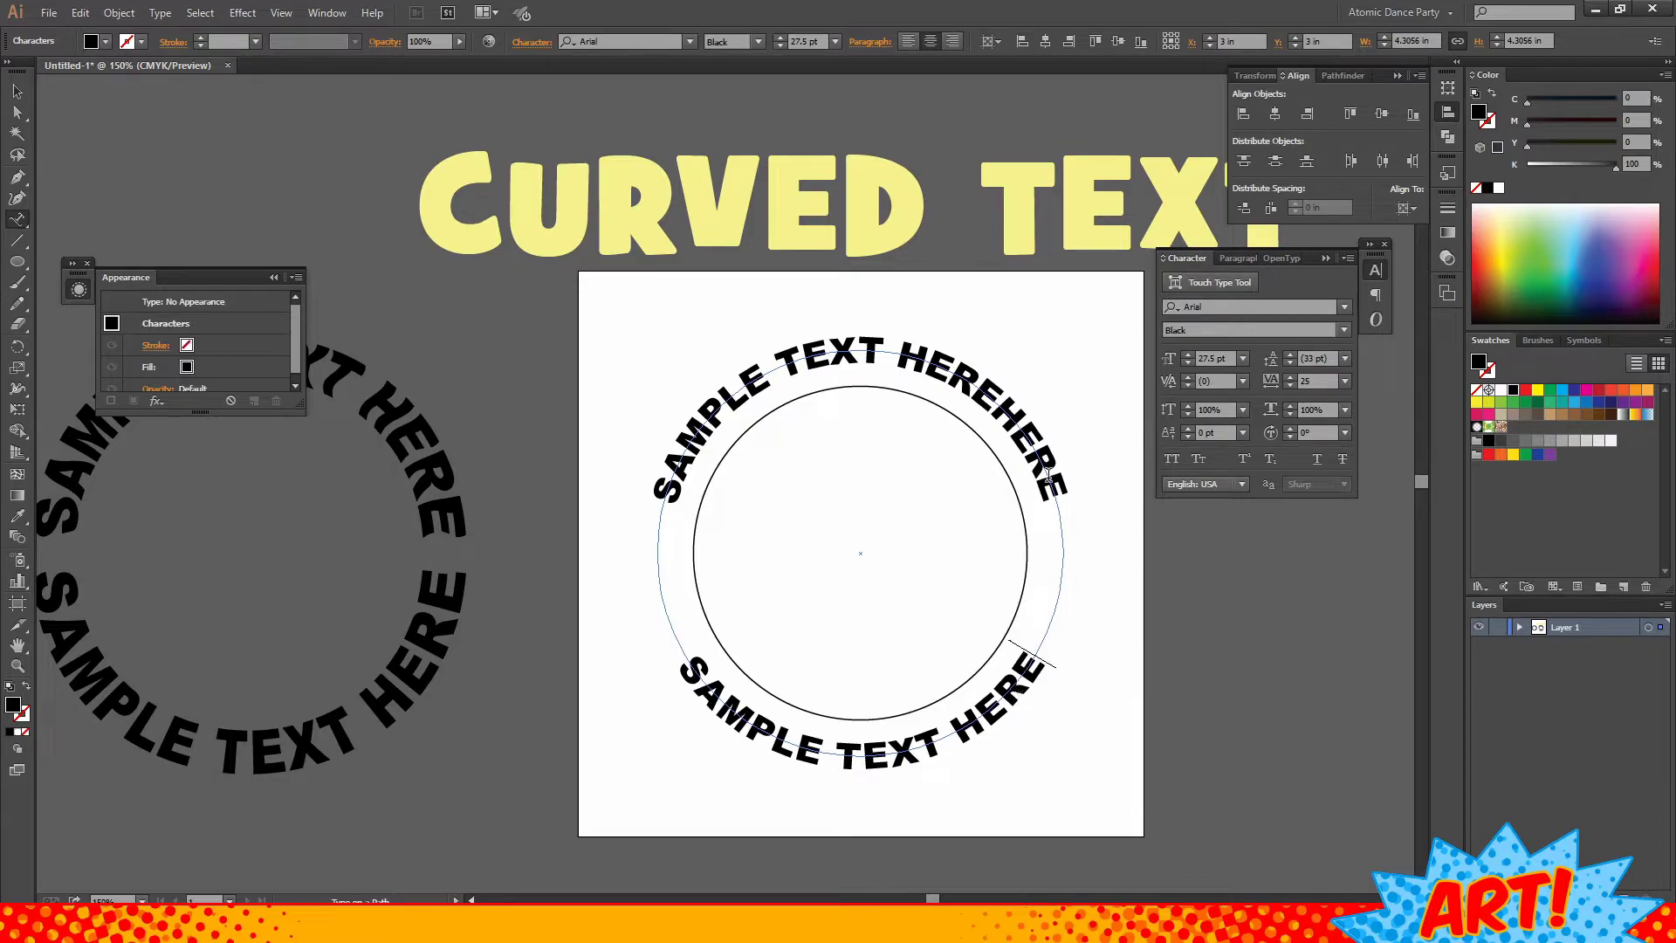
drag(1006, 390, 1088, 517)
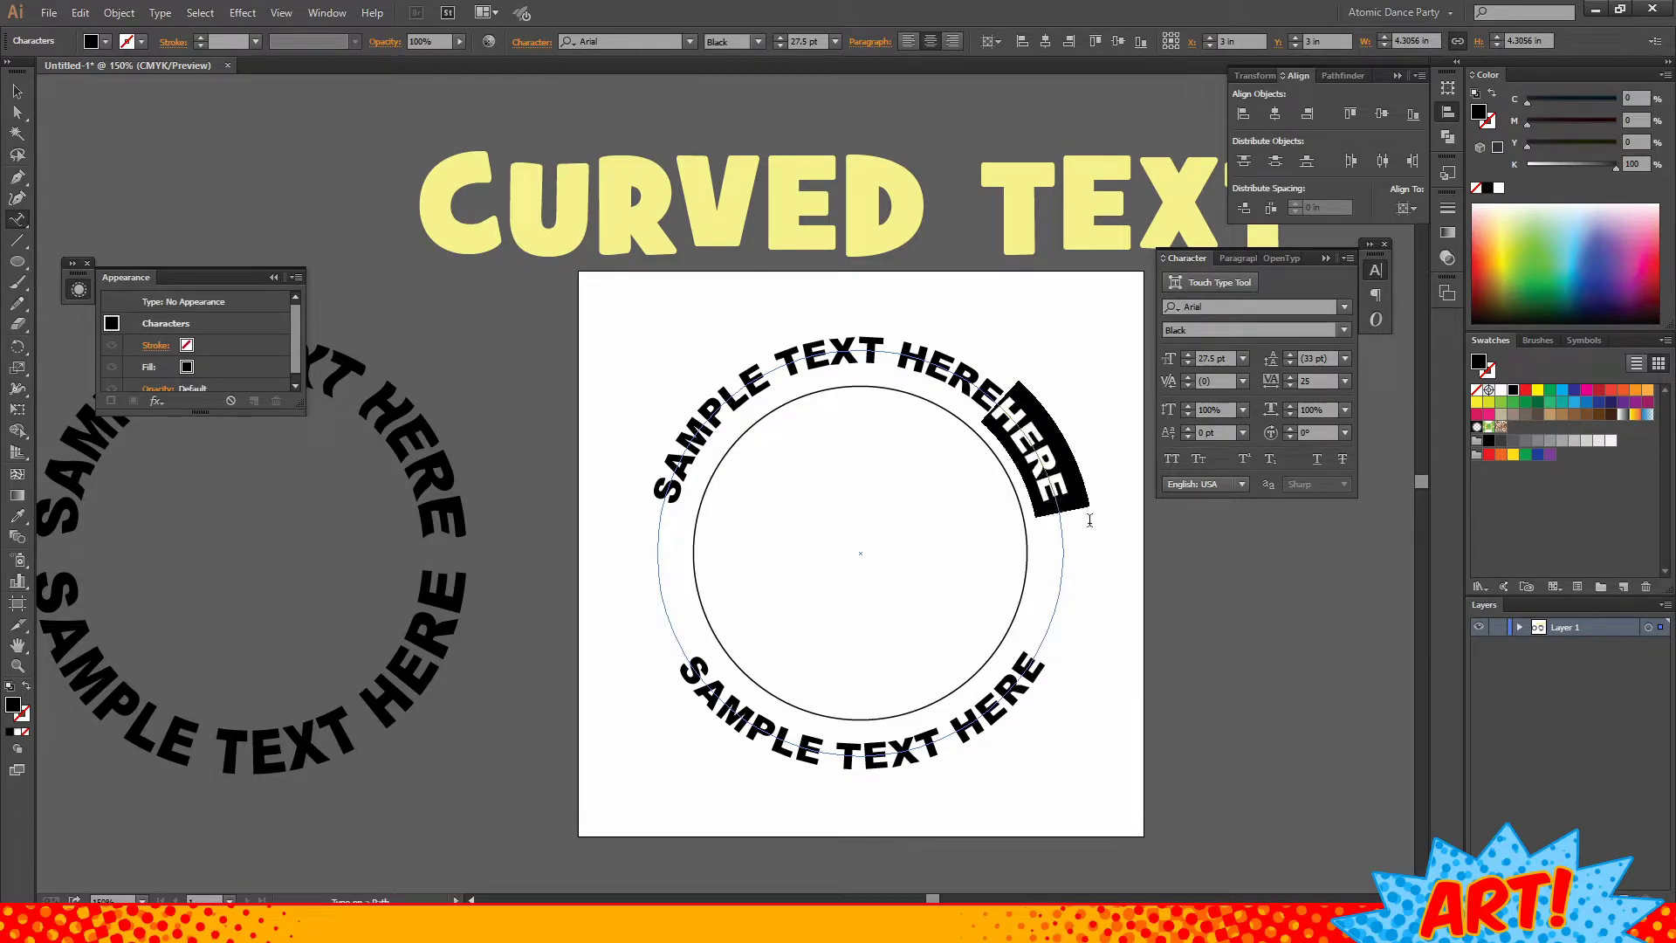
key(BackSpace)
click(17, 91)
click(673, 609)
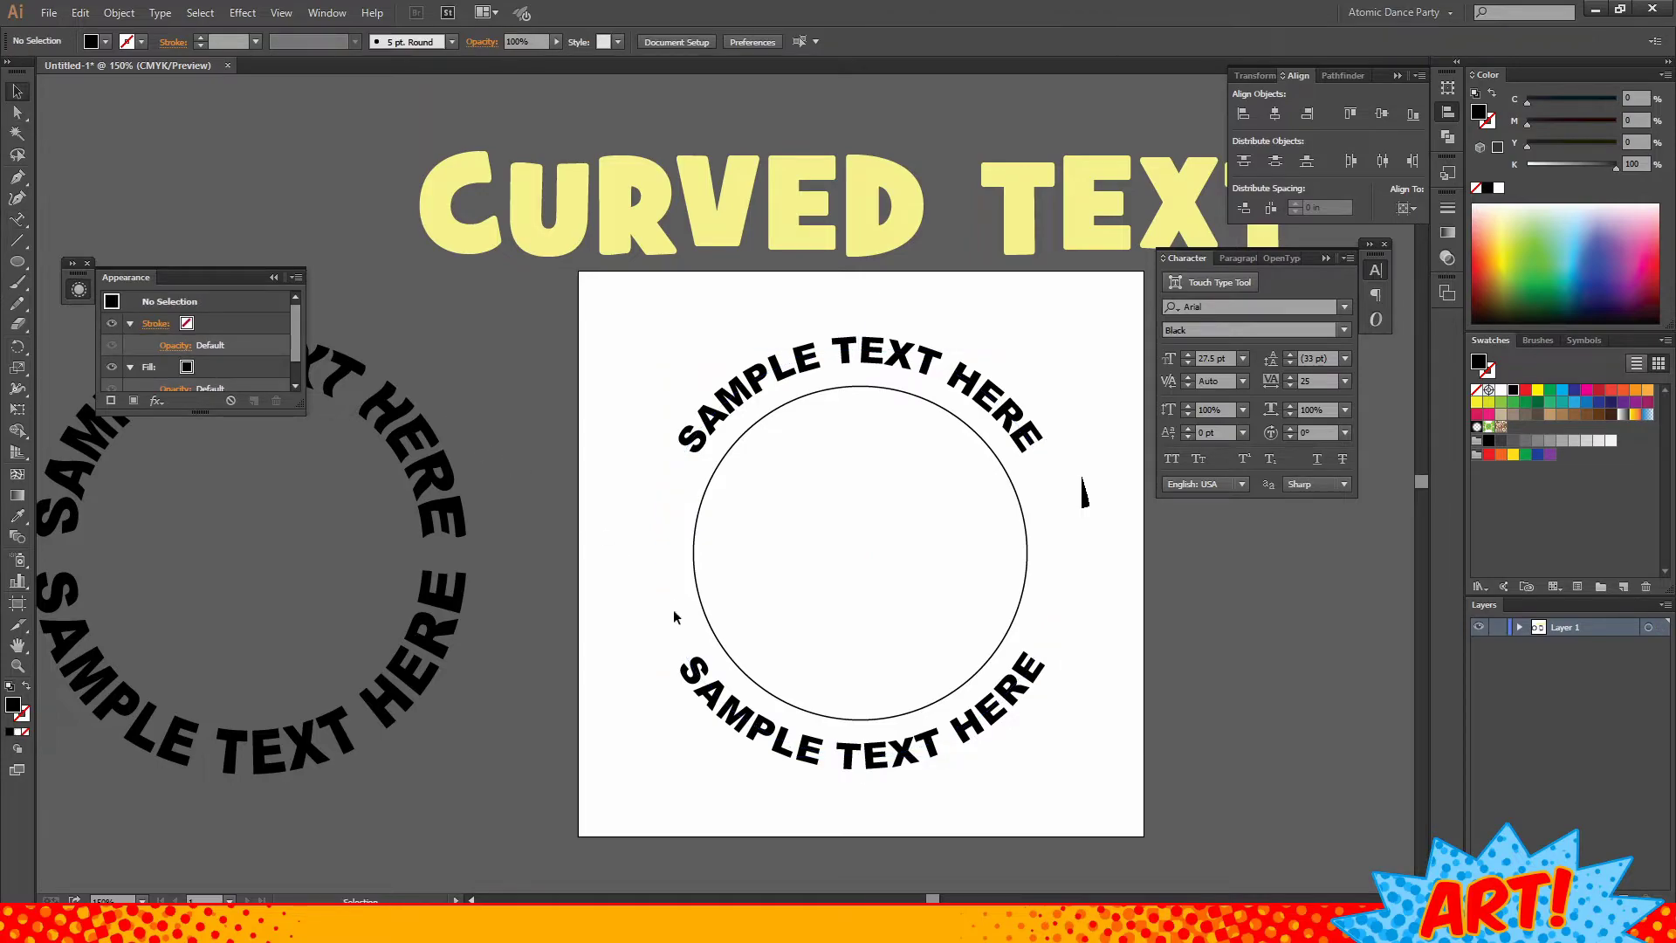
- Set both circular texts to align to the Baseline of their paths, preview the change and apply it
click(803, 768)
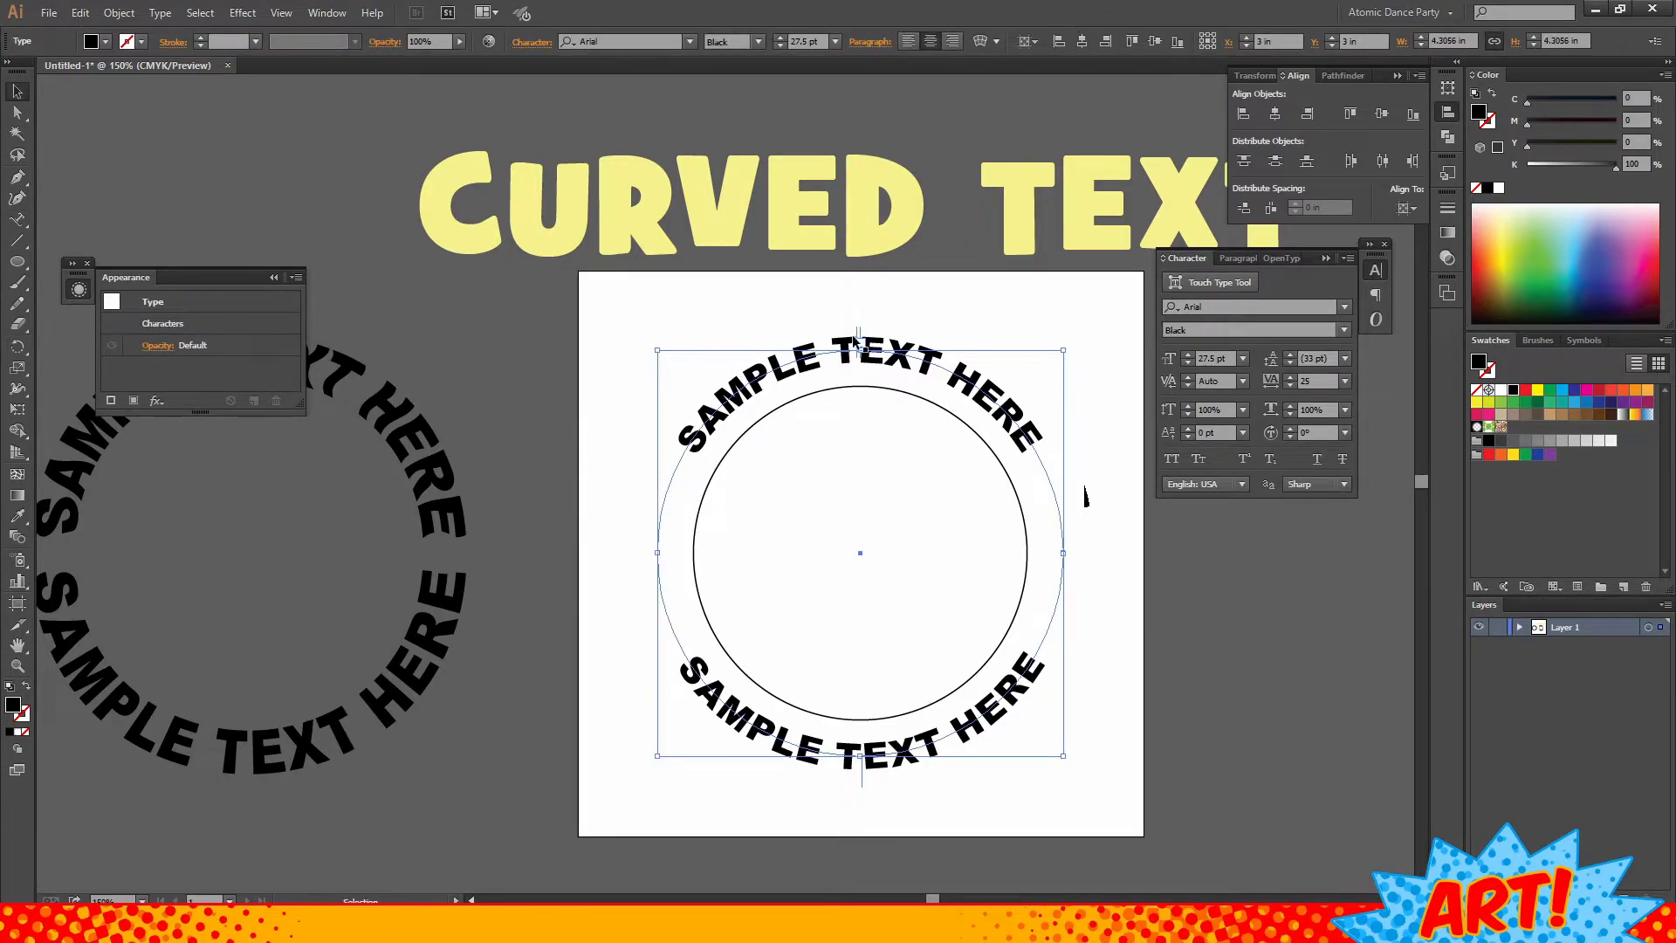
click(159, 13)
mouse_move(244, 179)
click(493, 282)
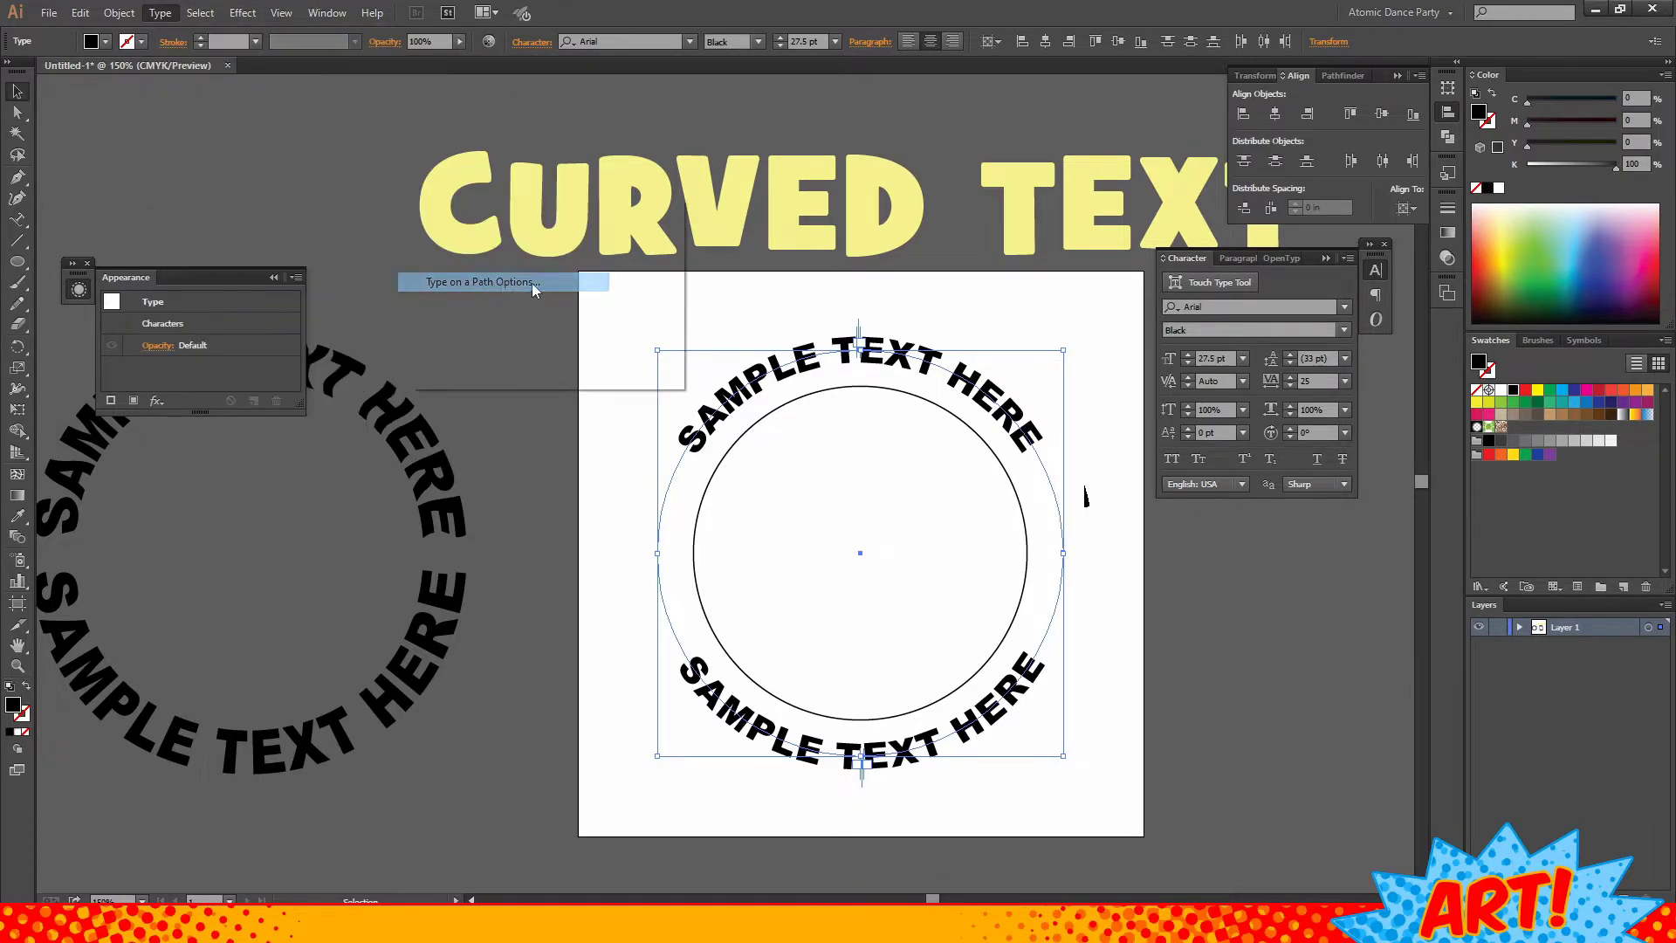
click(520, 280)
click(537, 366)
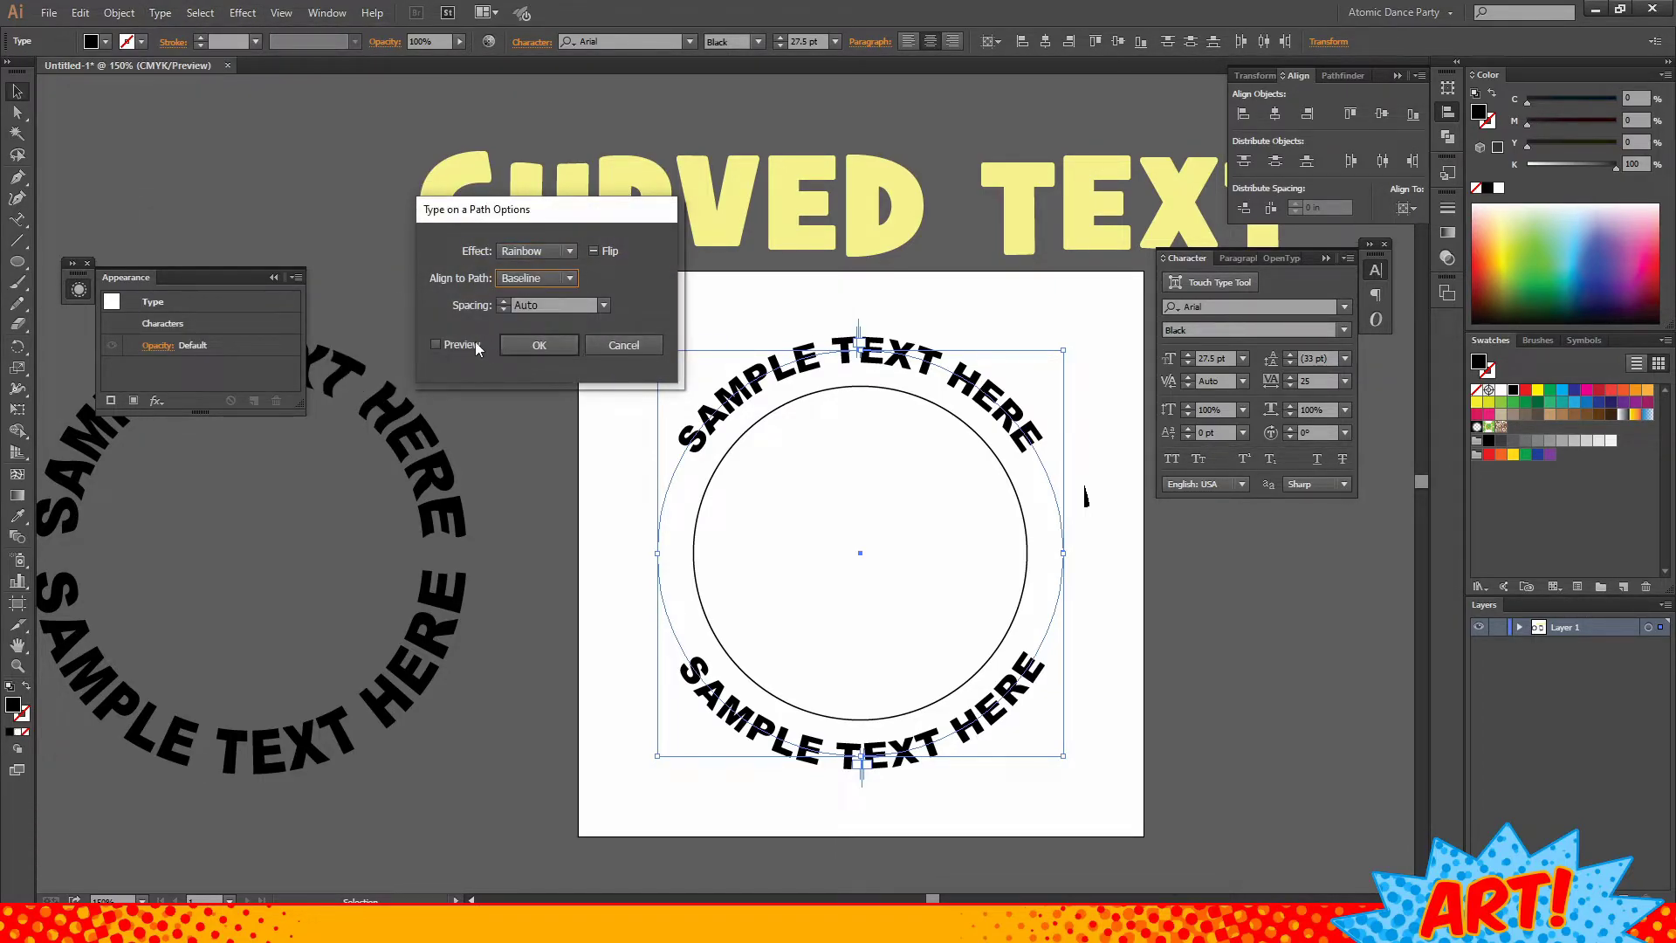
click(435, 344)
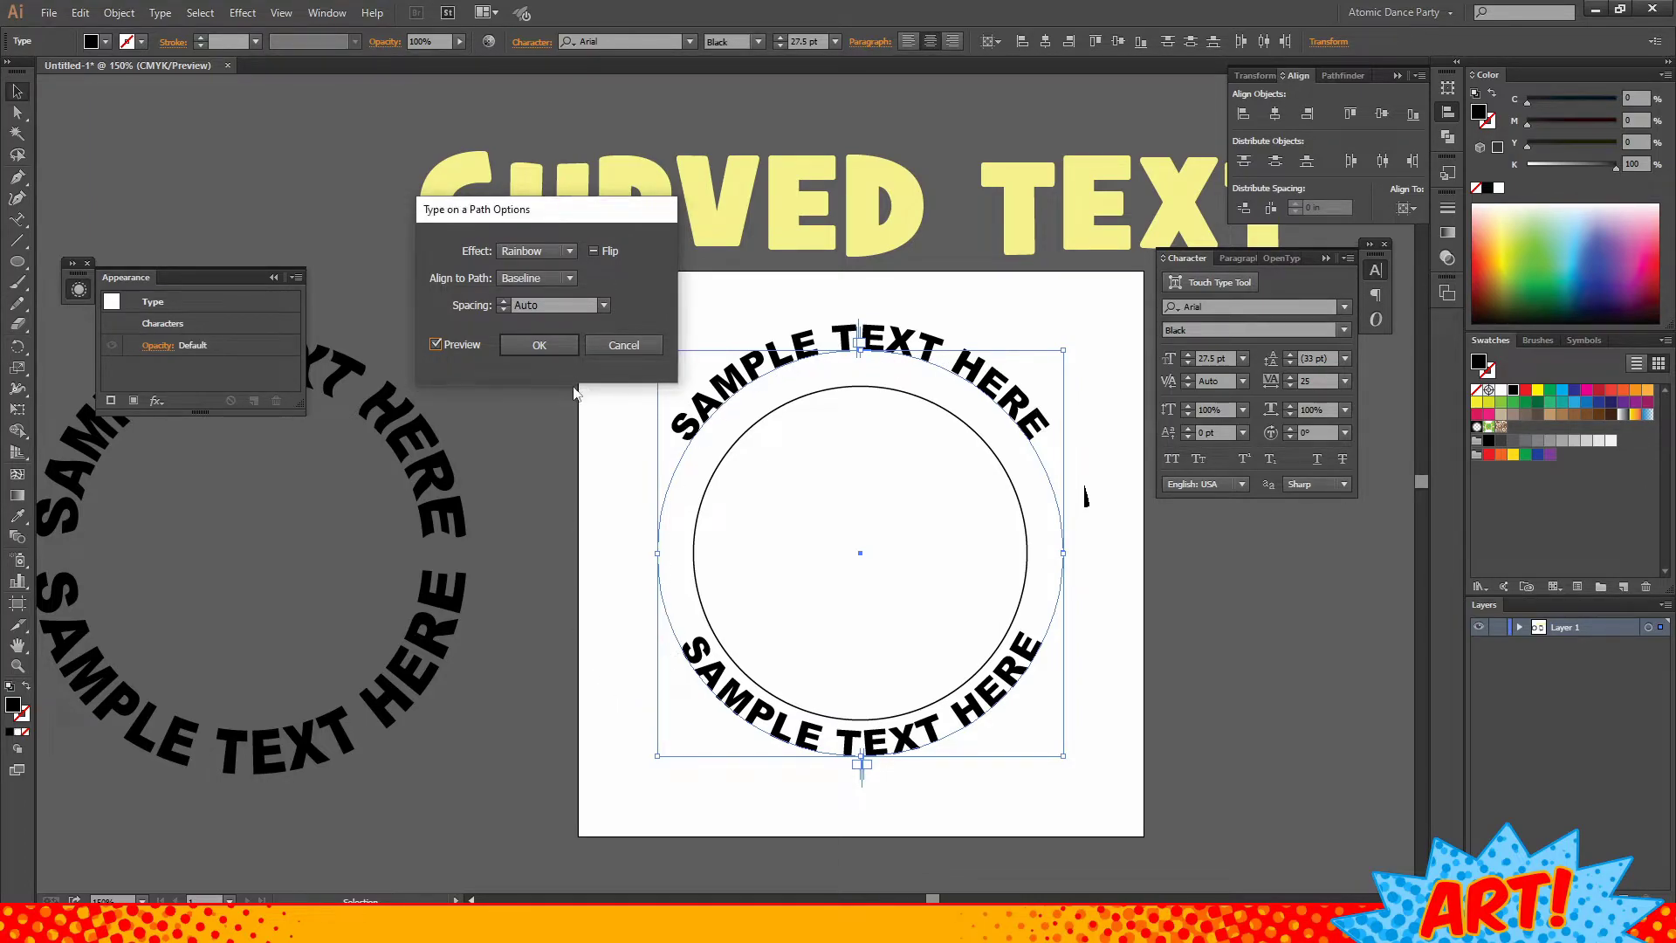
click(539, 345)
- Increase the font size of both circular texts to 40 pt and deselect them
click(781, 38)
click(781, 38)
click(781, 39)
click(781, 39)
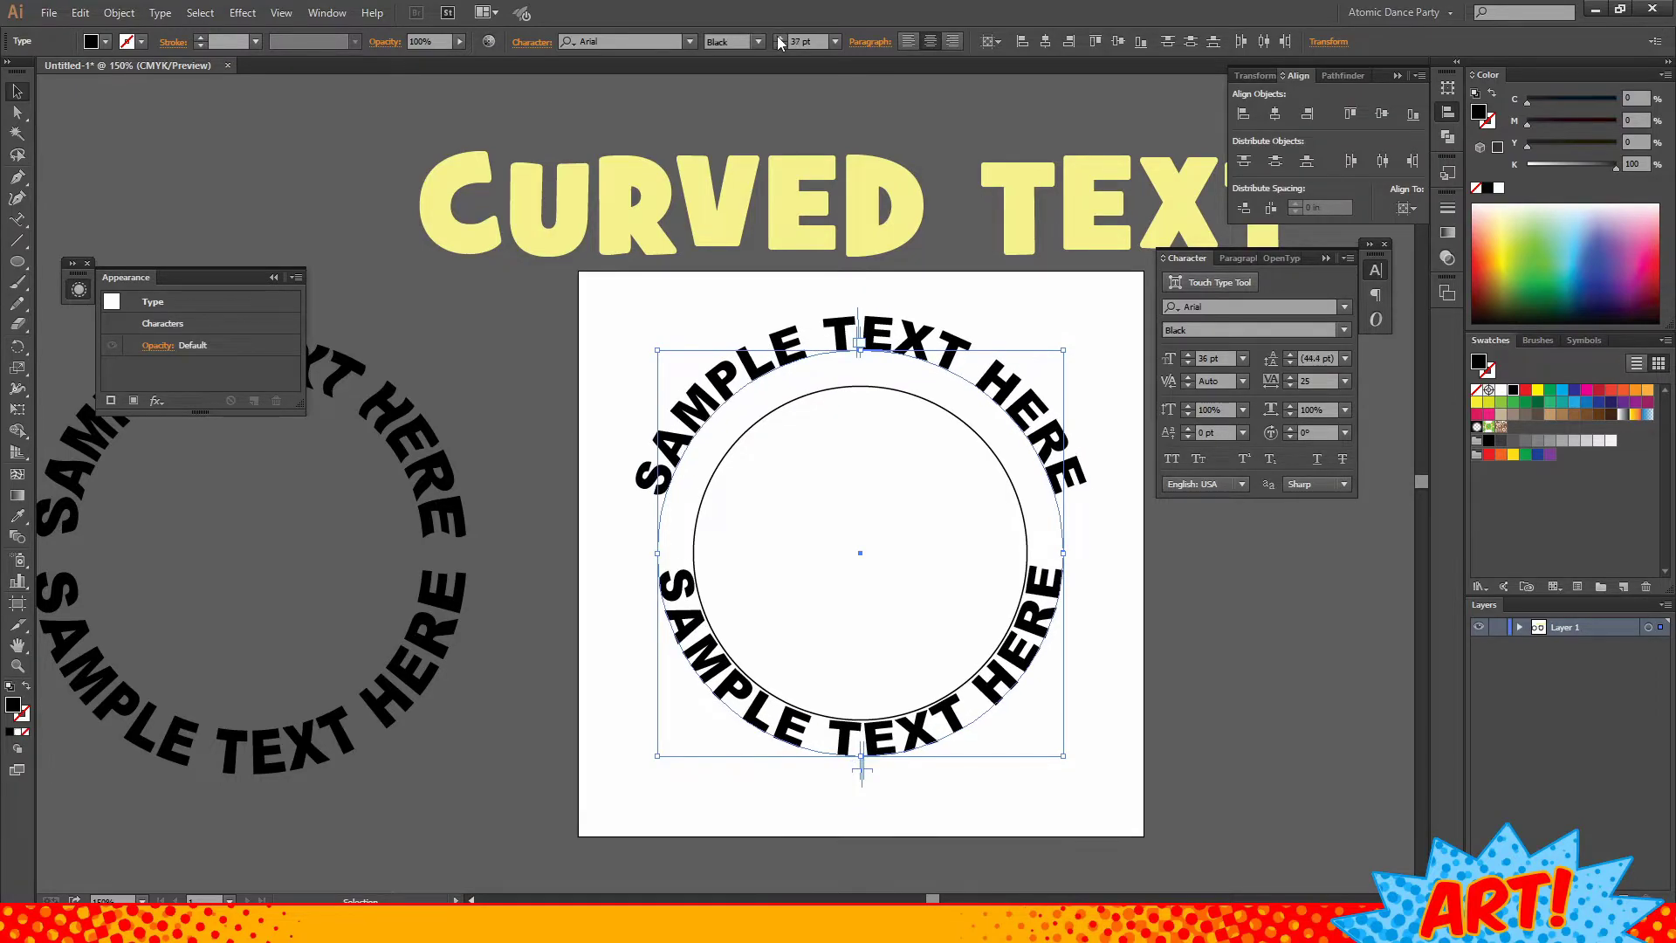
click(780, 38)
click(781, 38)
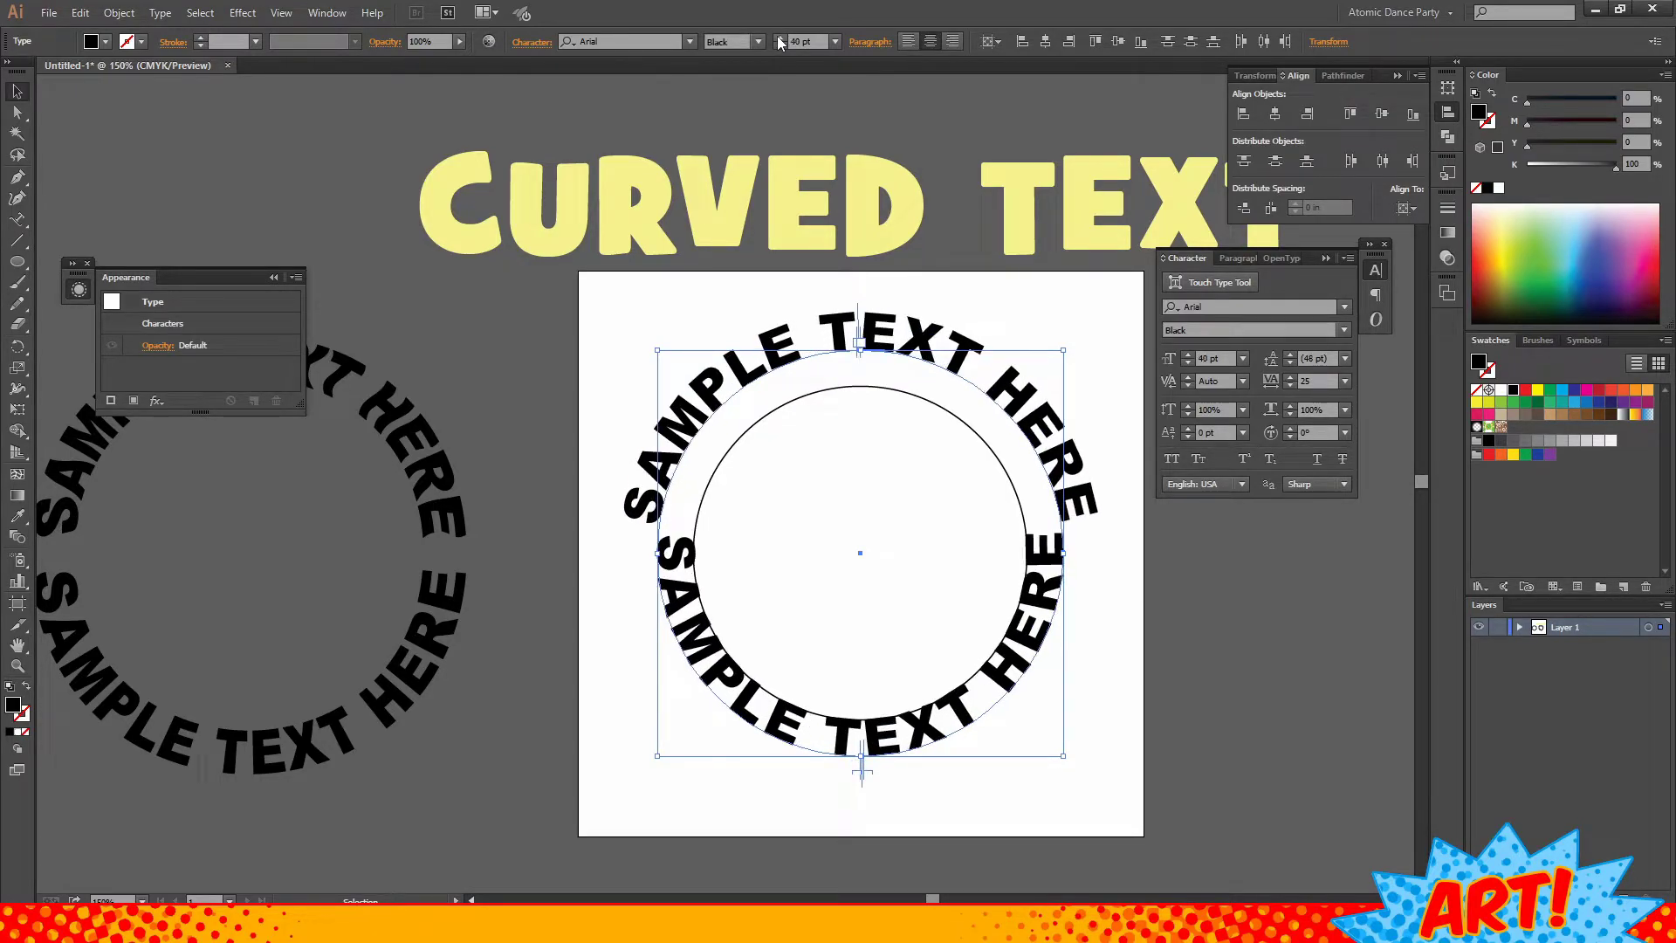
click(1121, 700)
- Try scaling a copy of the text circle up to about 5.12 in around the same center, and undo the scaling
click(1044, 573)
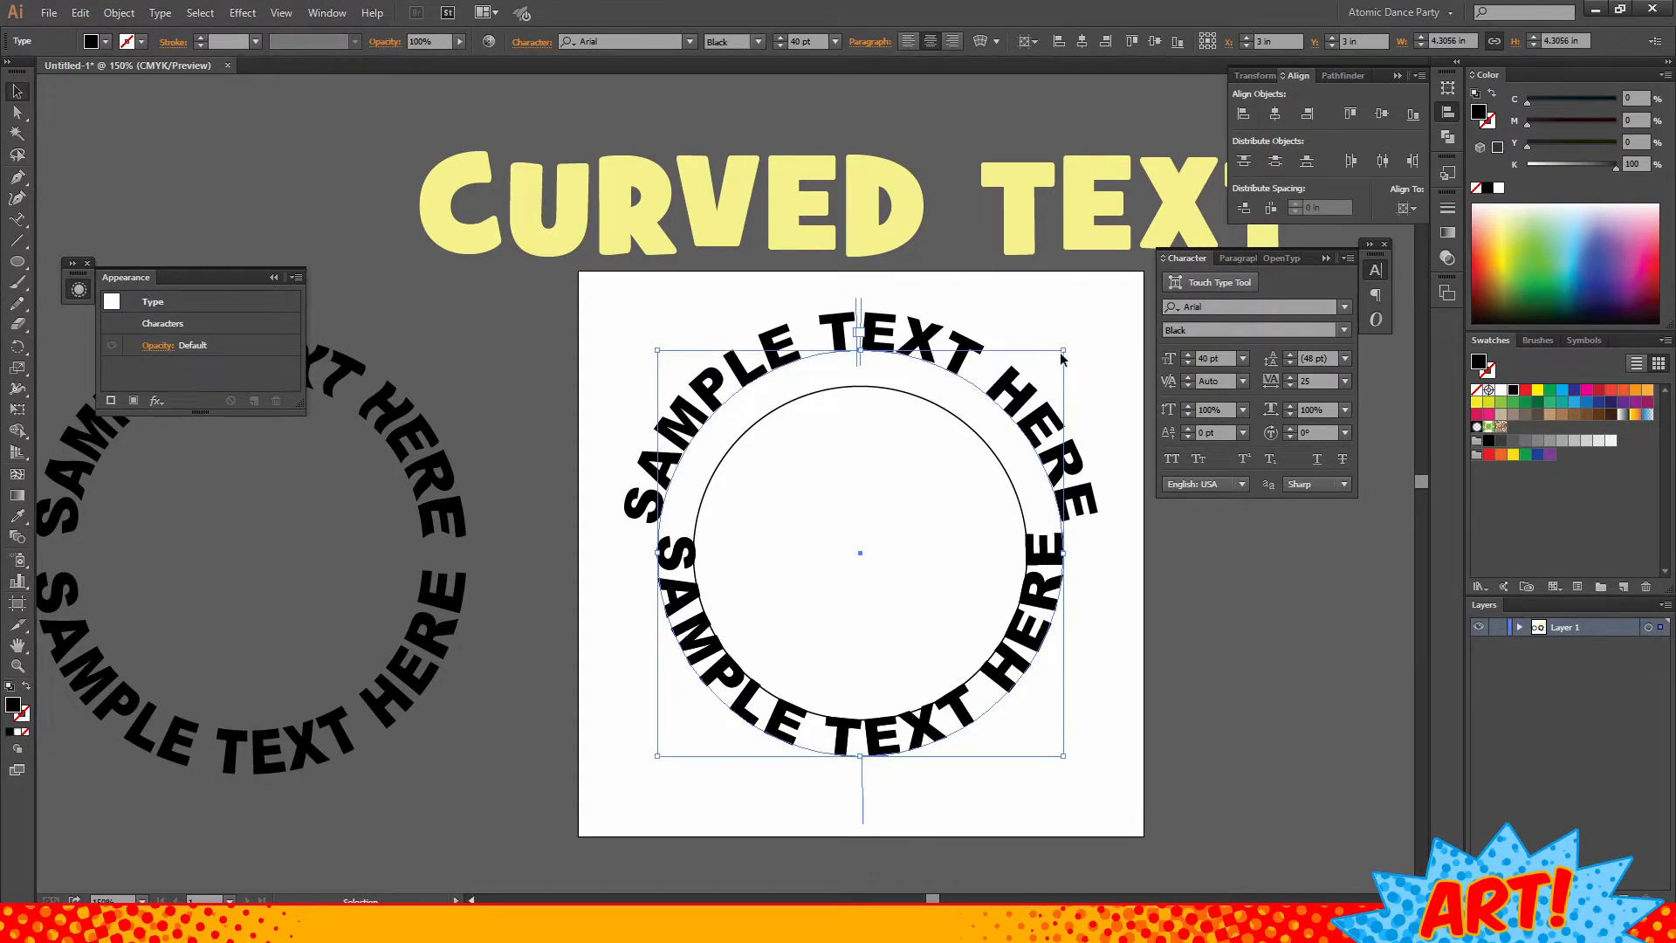
drag(1064, 352, 1041, 325)
click(18, 495)
click(16, 517)
click(1054, 463)
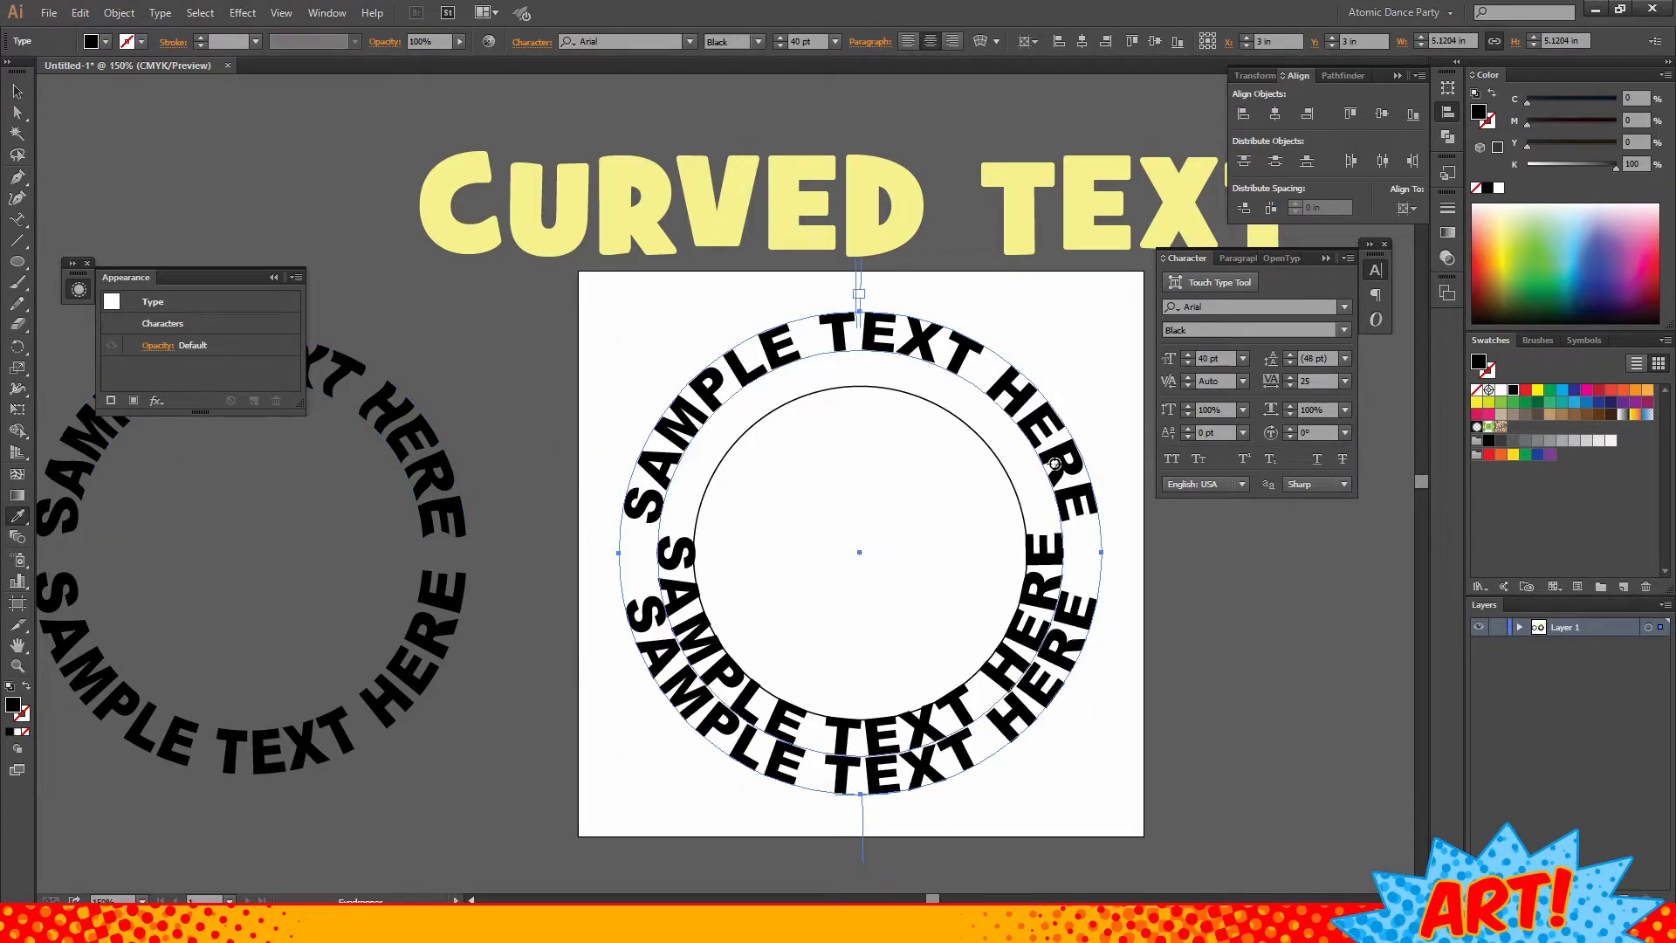
click(17, 91)
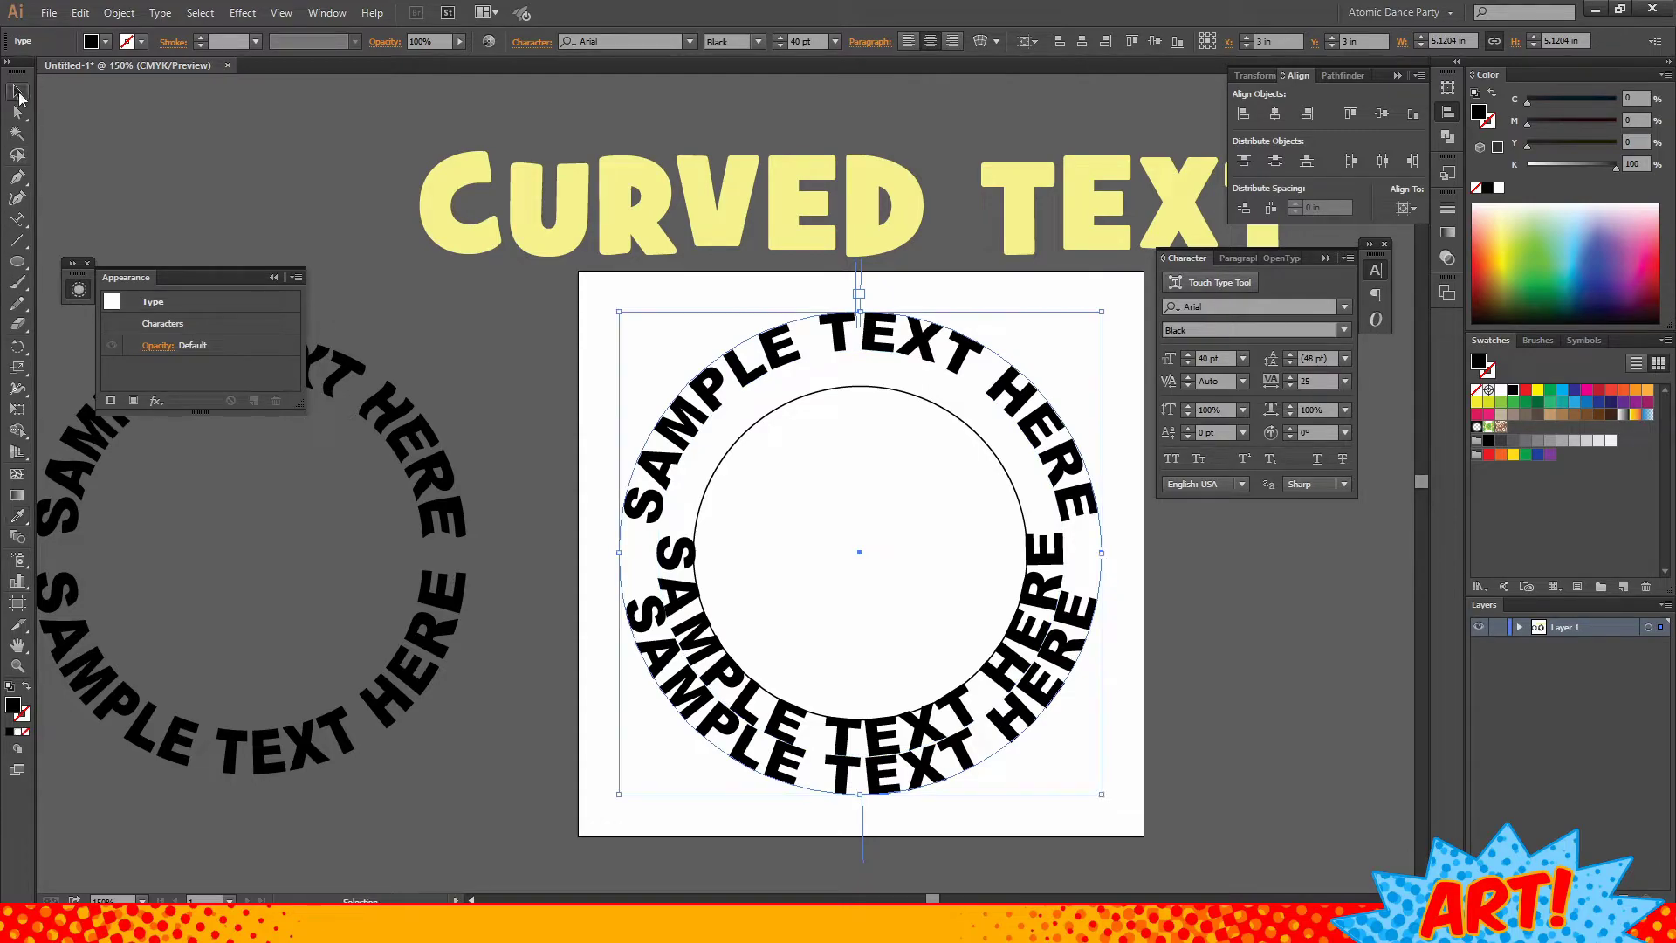
shift+click(991, 522)
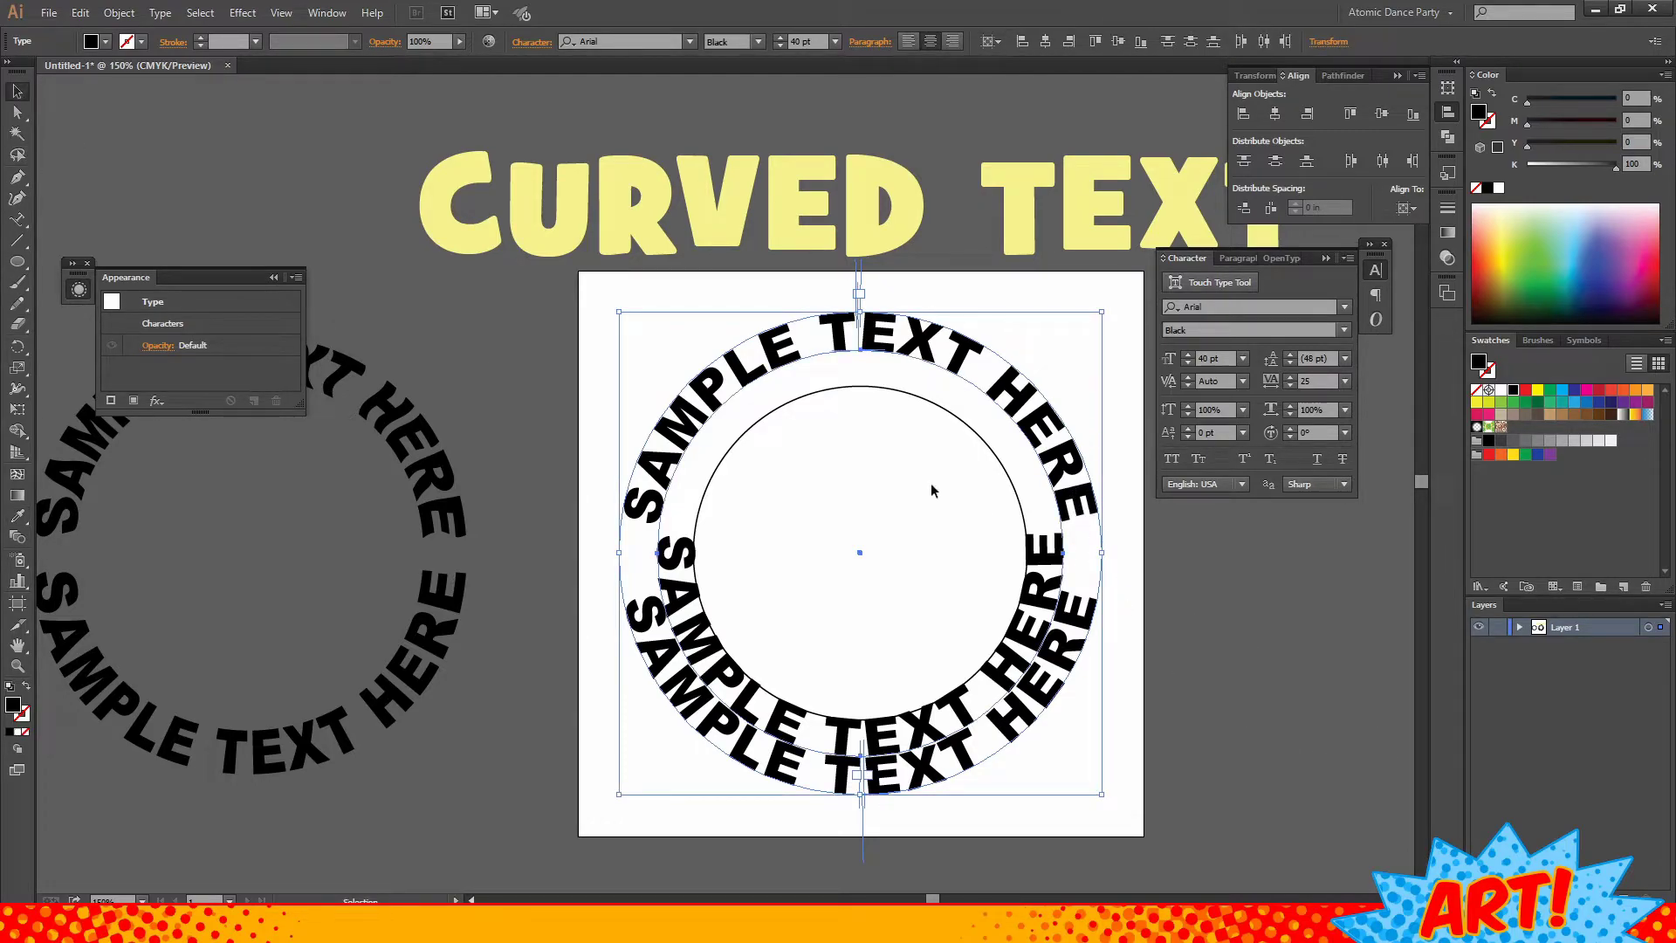
click(1076, 630)
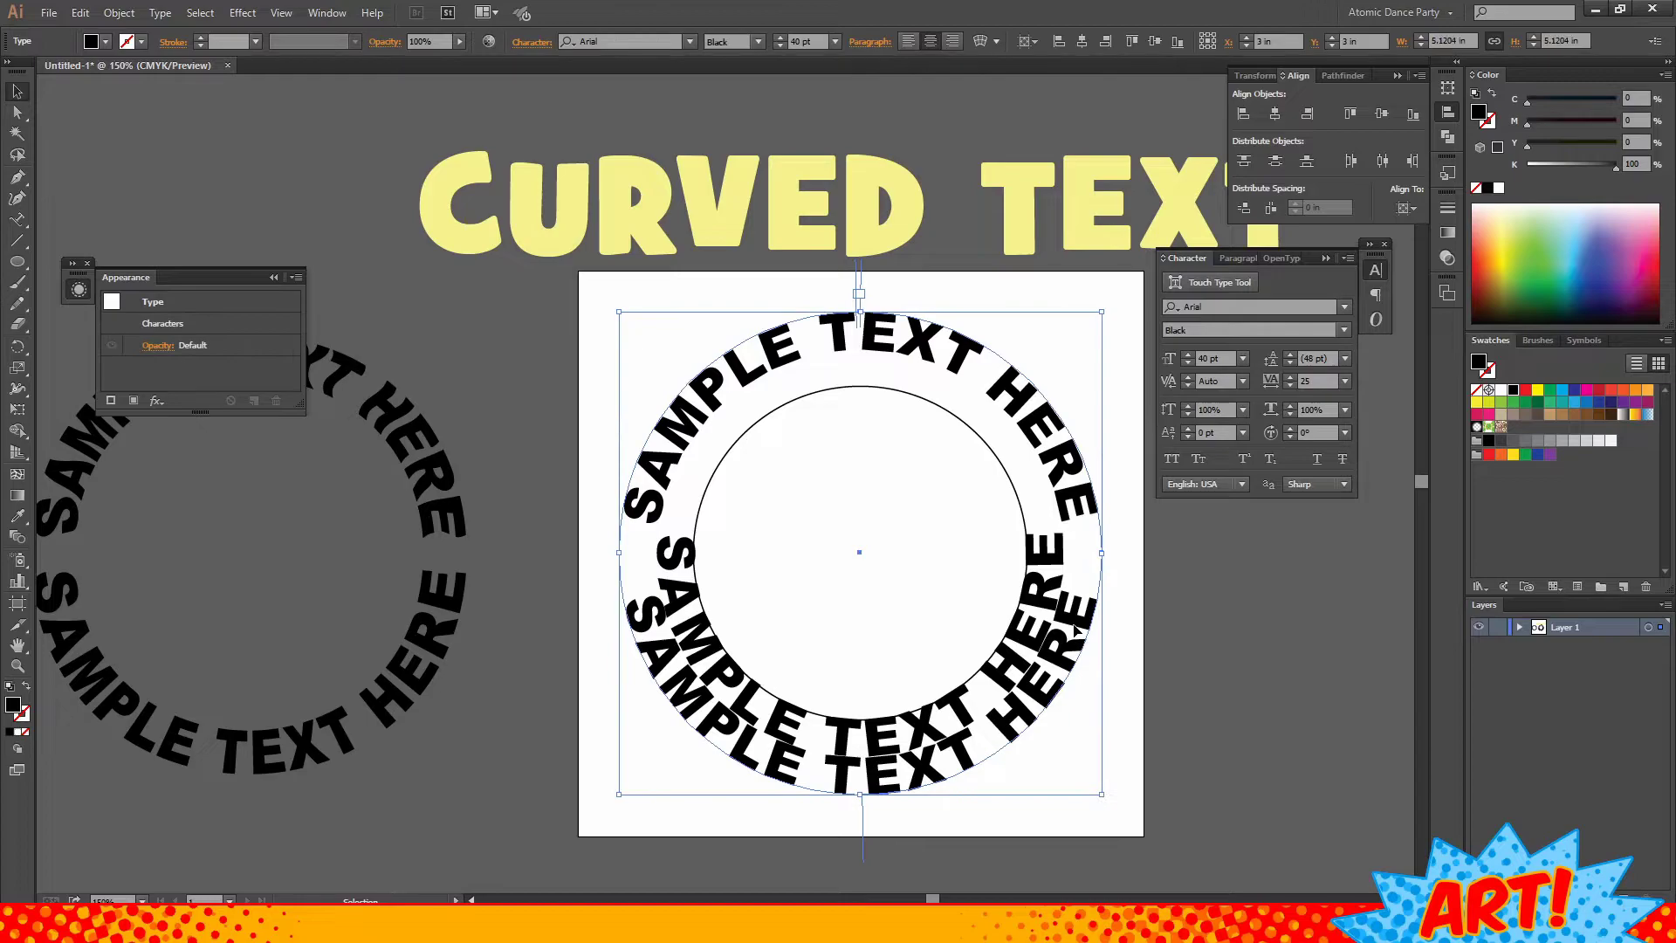
key(ctrl+z)
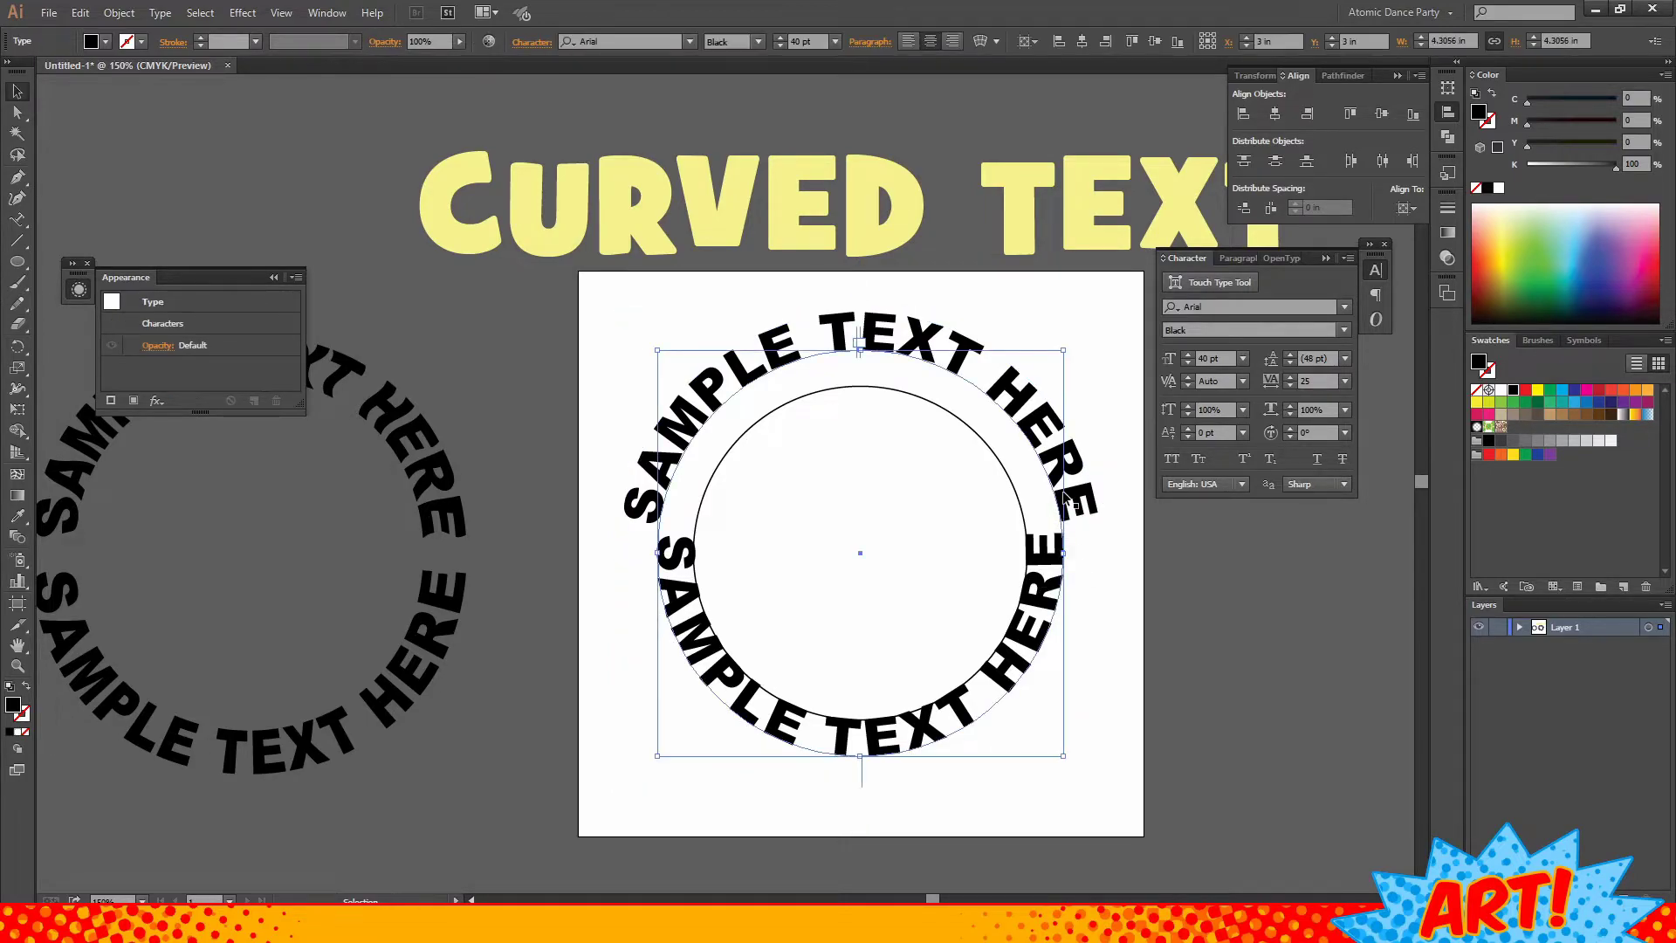
- Align both circular texts to the Center of their paths with Flip turned off, and apply the path options
shift+click(1064, 491)
click(243, 13)
mouse_move(278, 15)
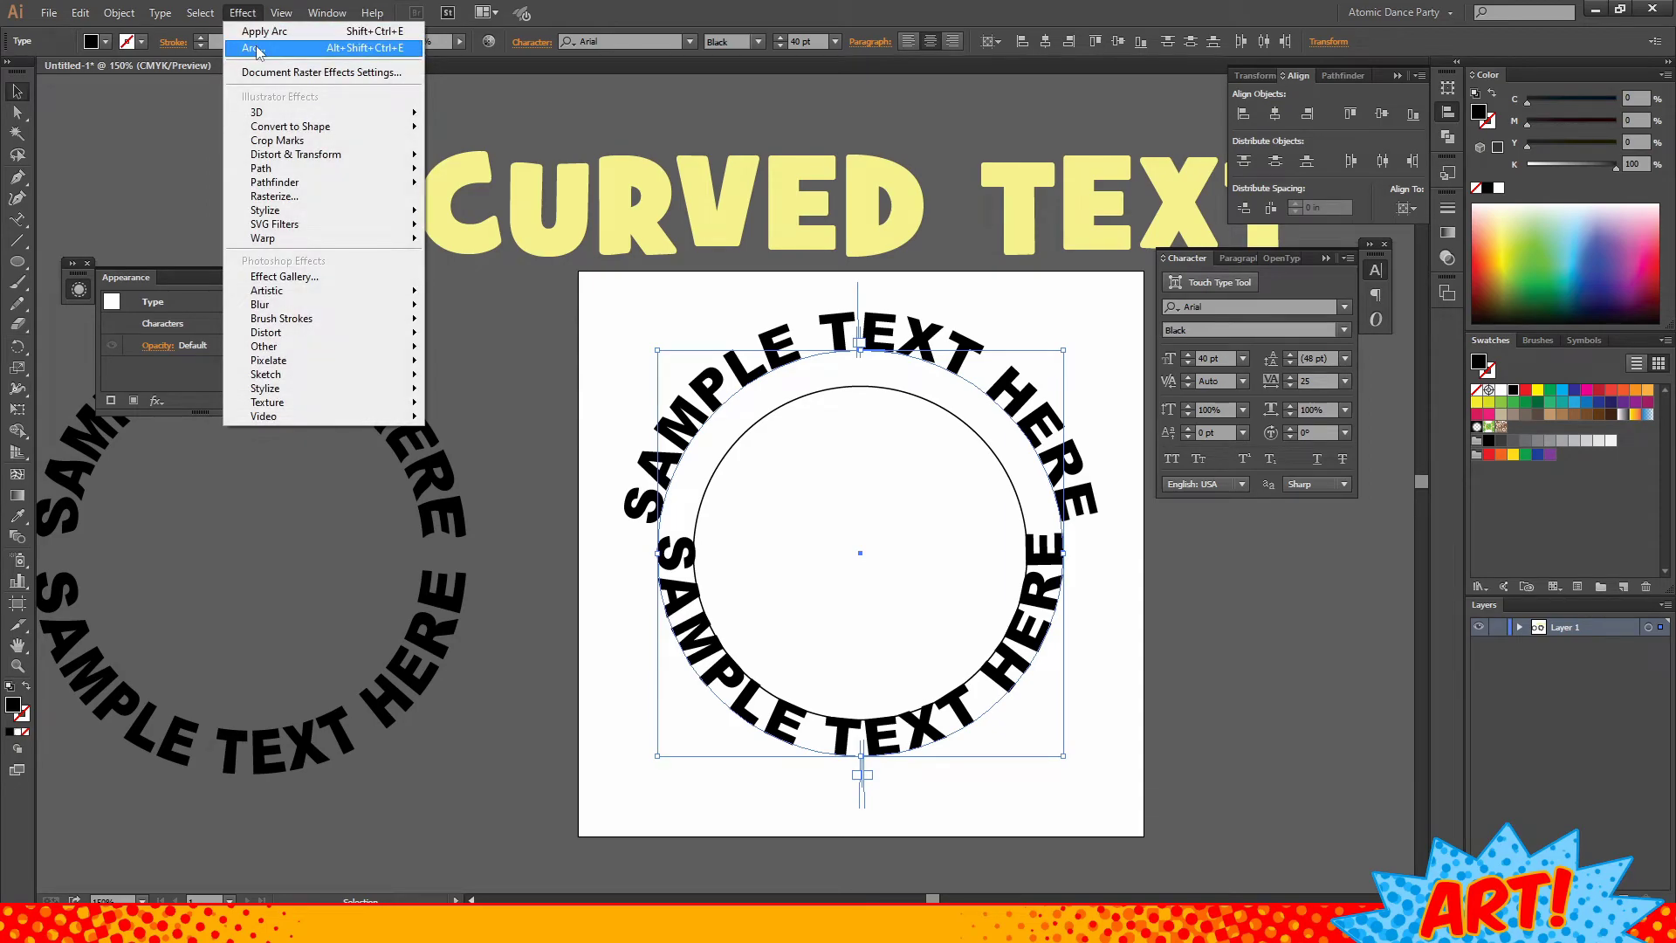
mouse_move(161, 13)
mouse_move(224, 181)
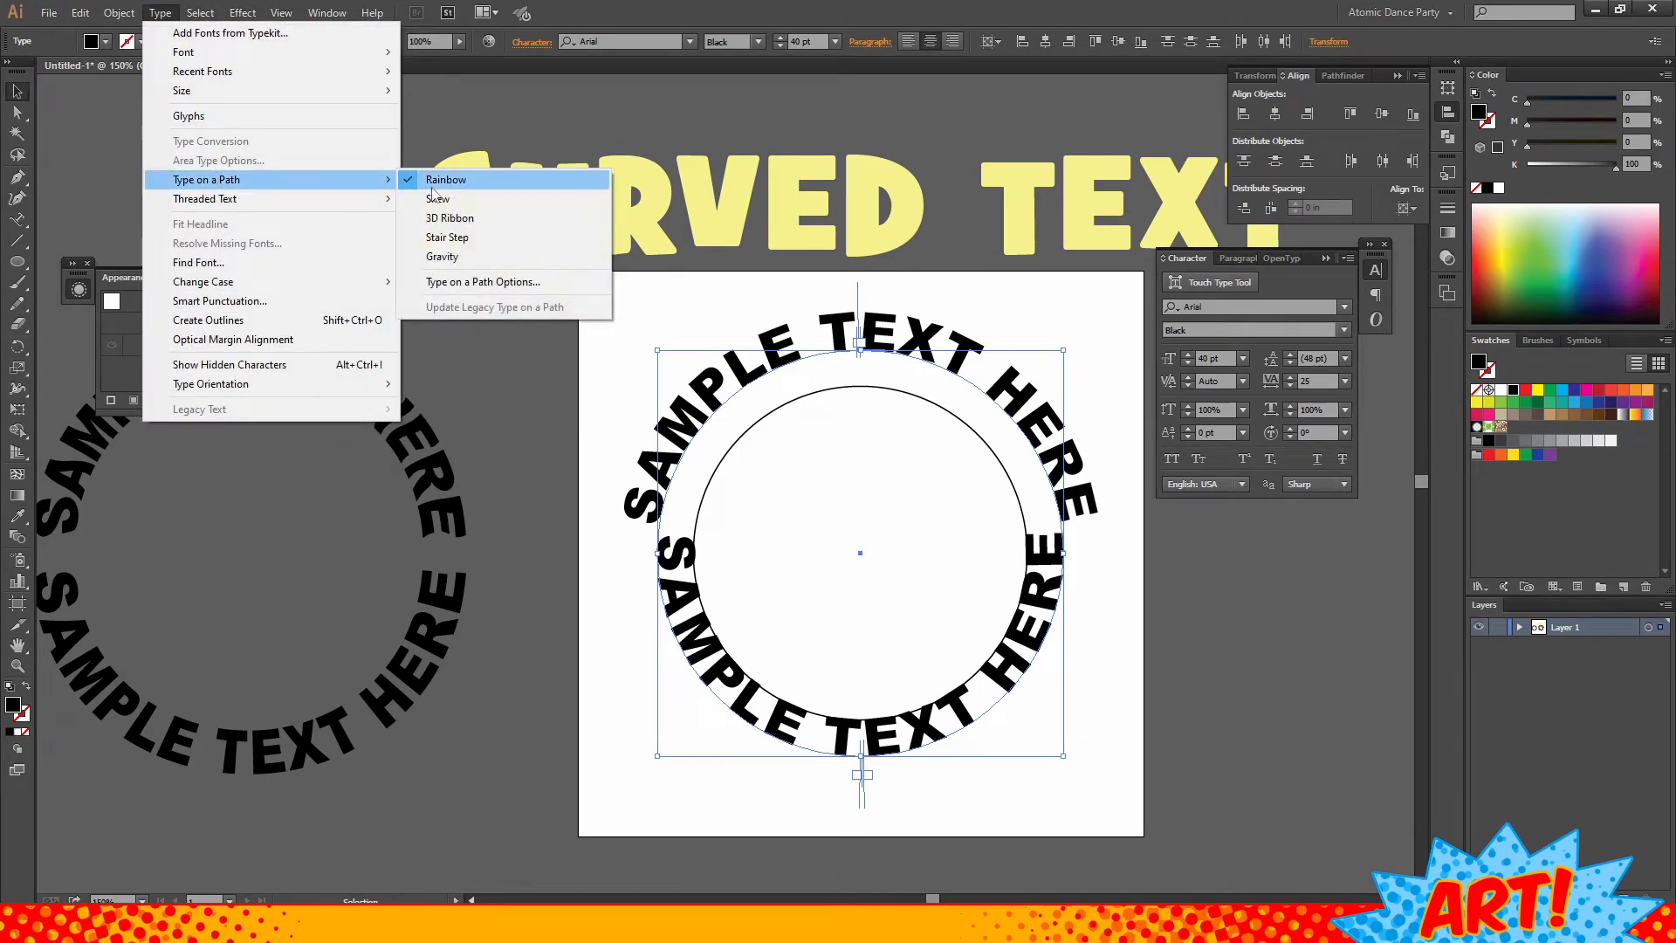
click(472, 282)
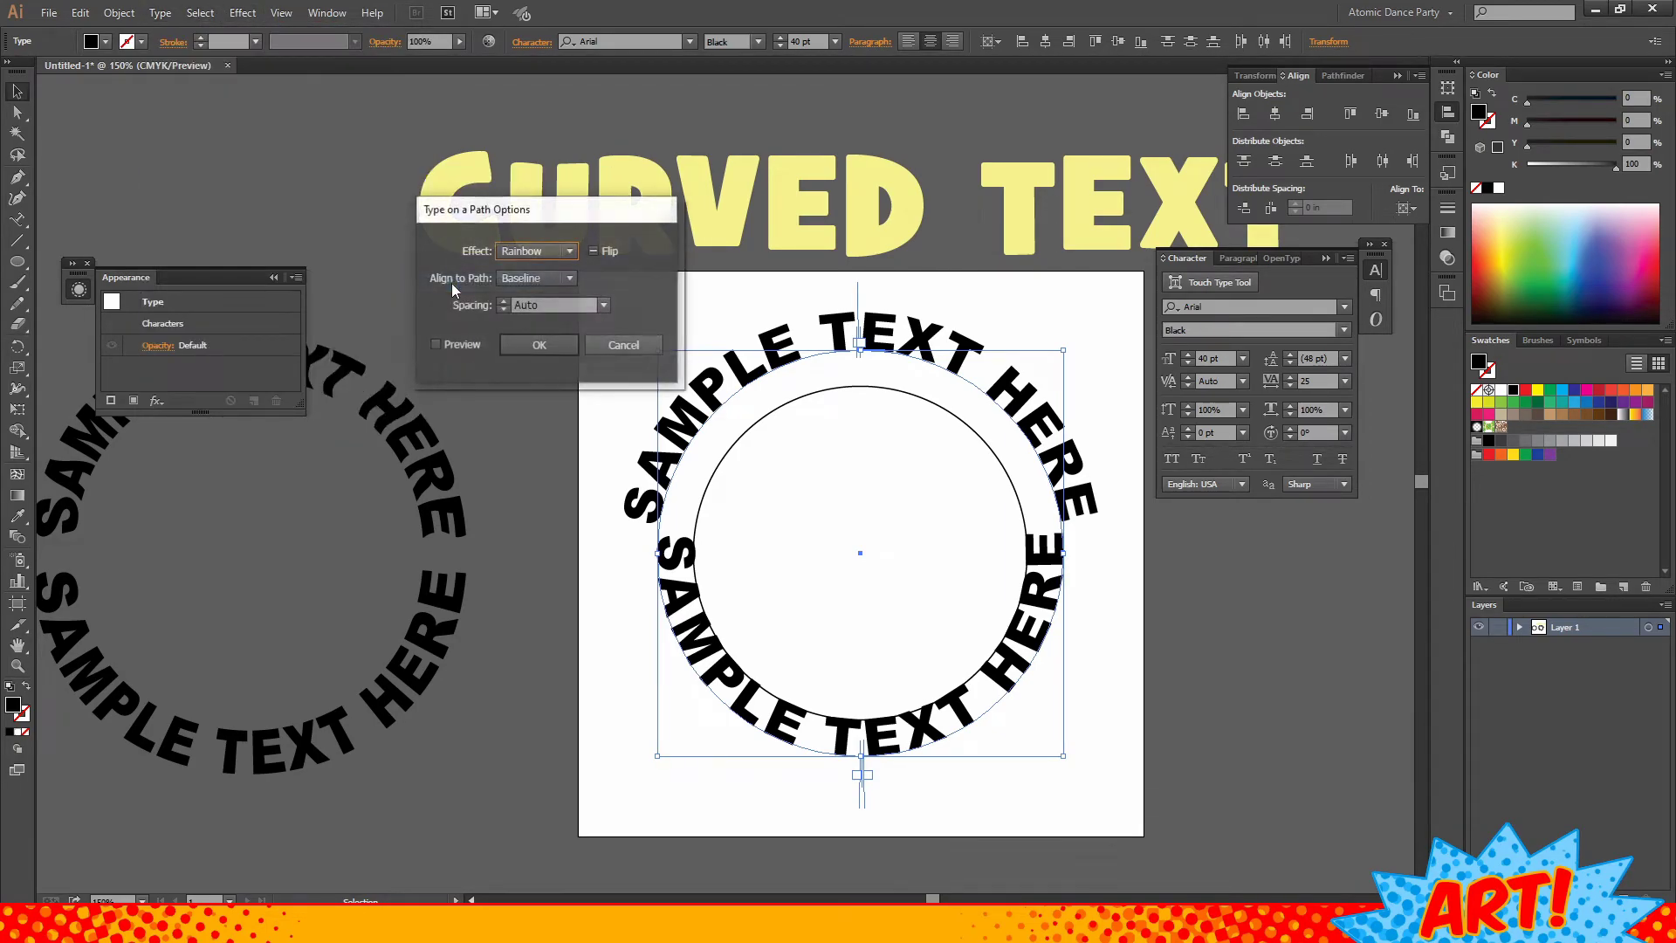
click(594, 251)
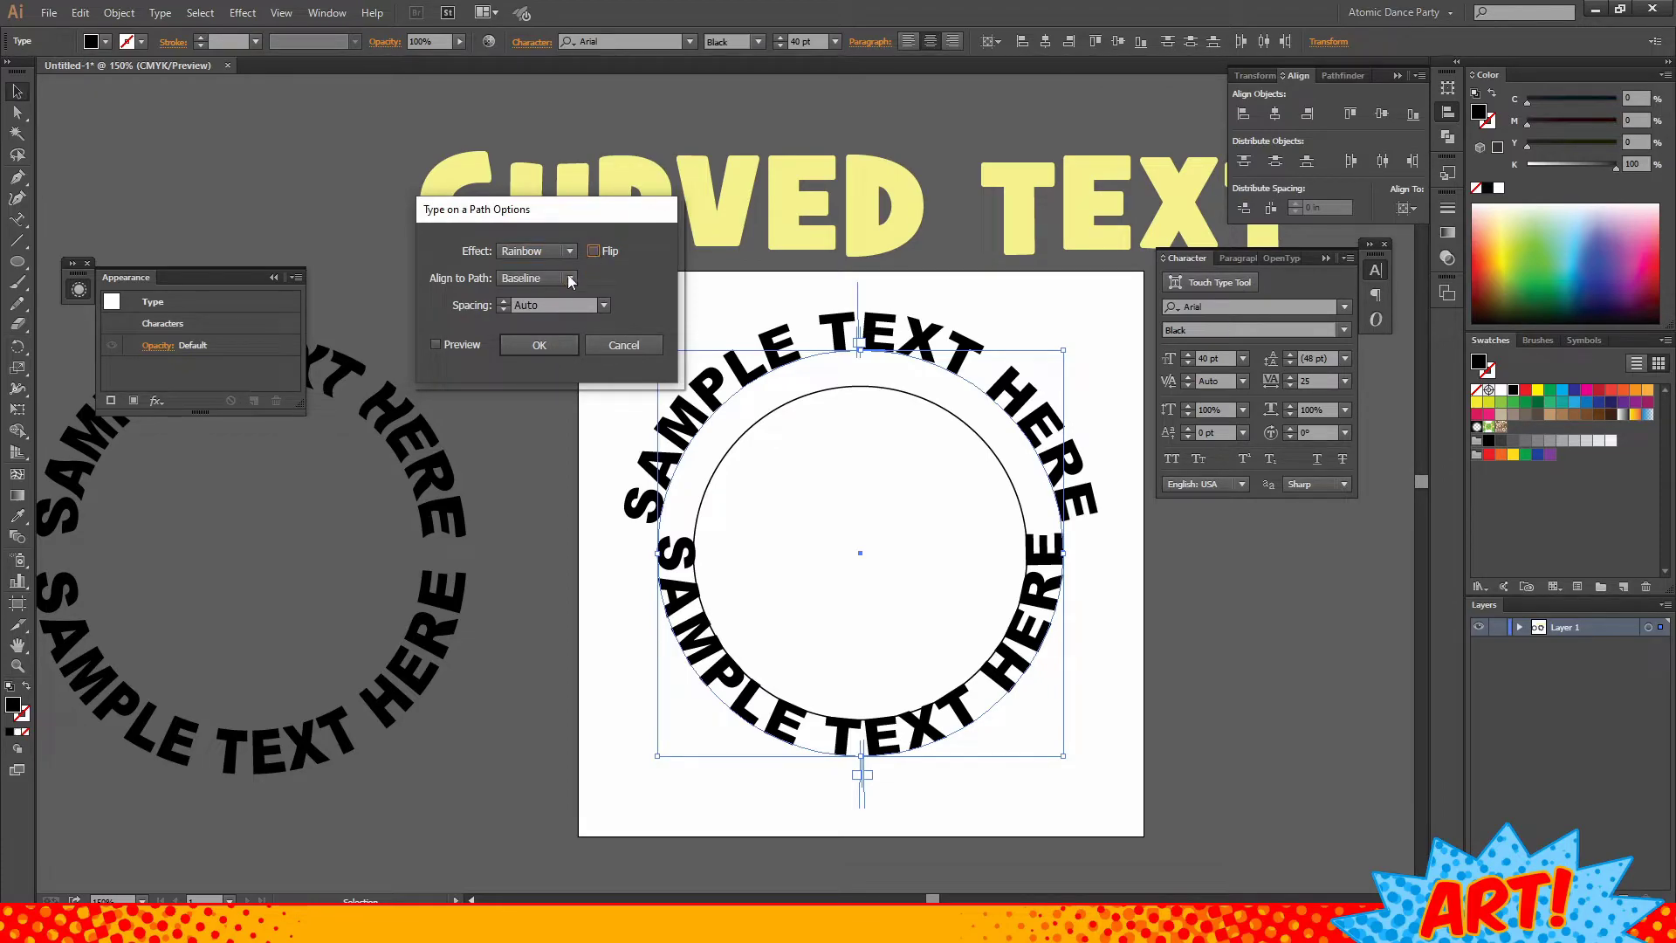
click(530, 347)
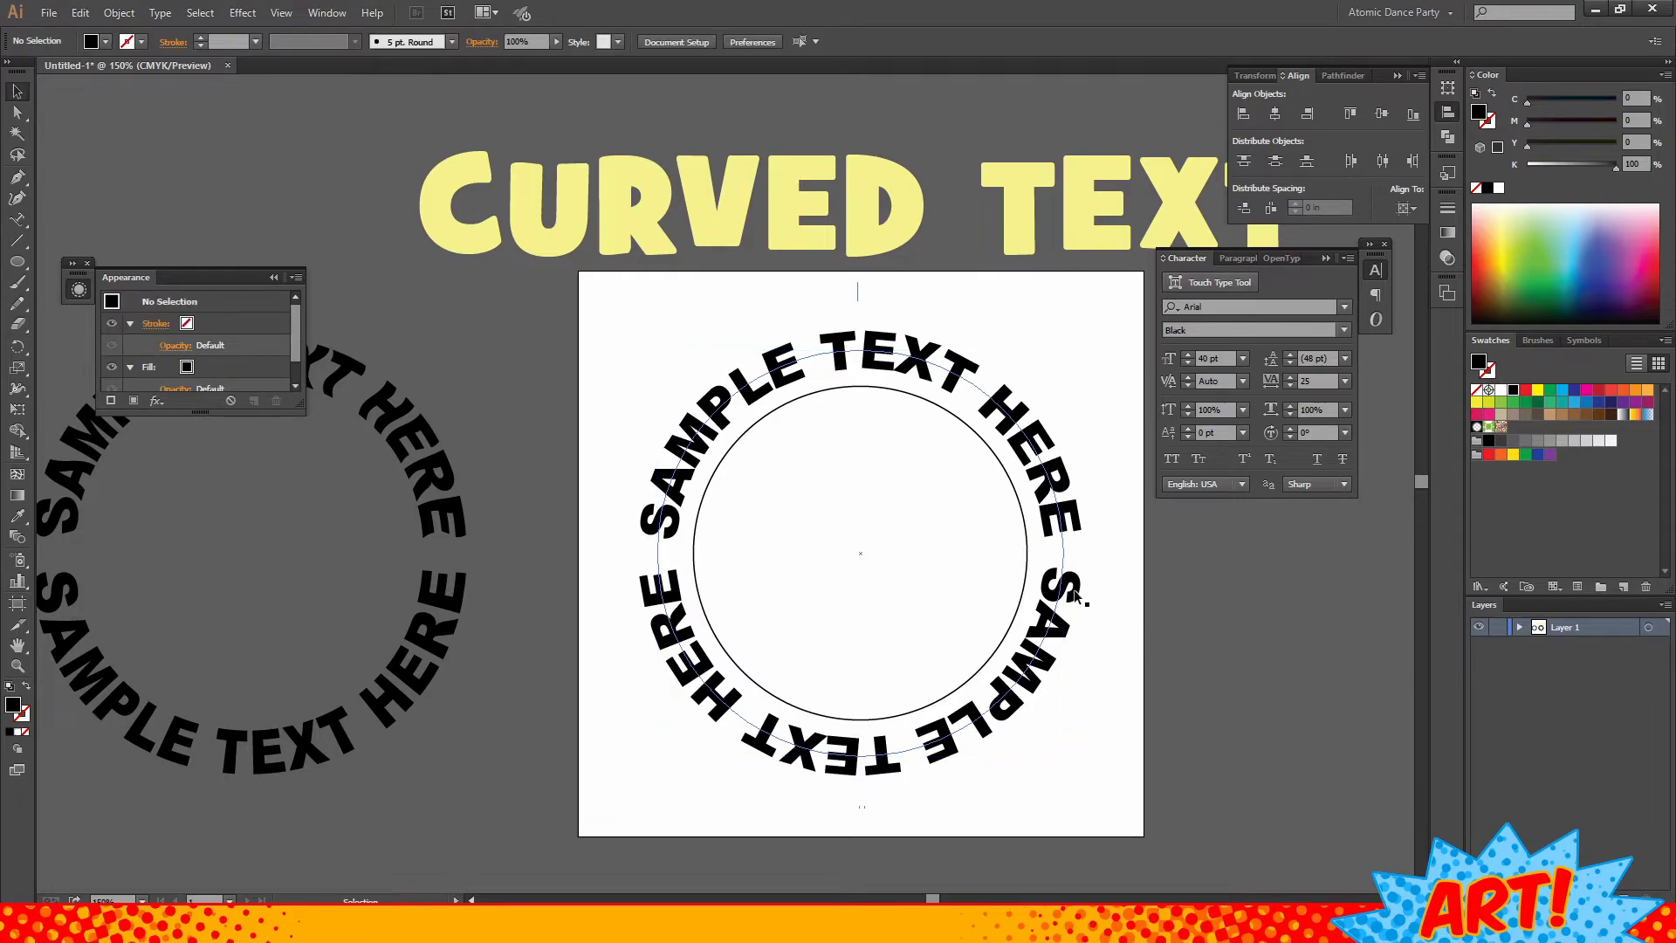
- Turn Flip on for the lower circular text, apply the path options and deselect it
click(160, 13)
mouse_move(240, 180)
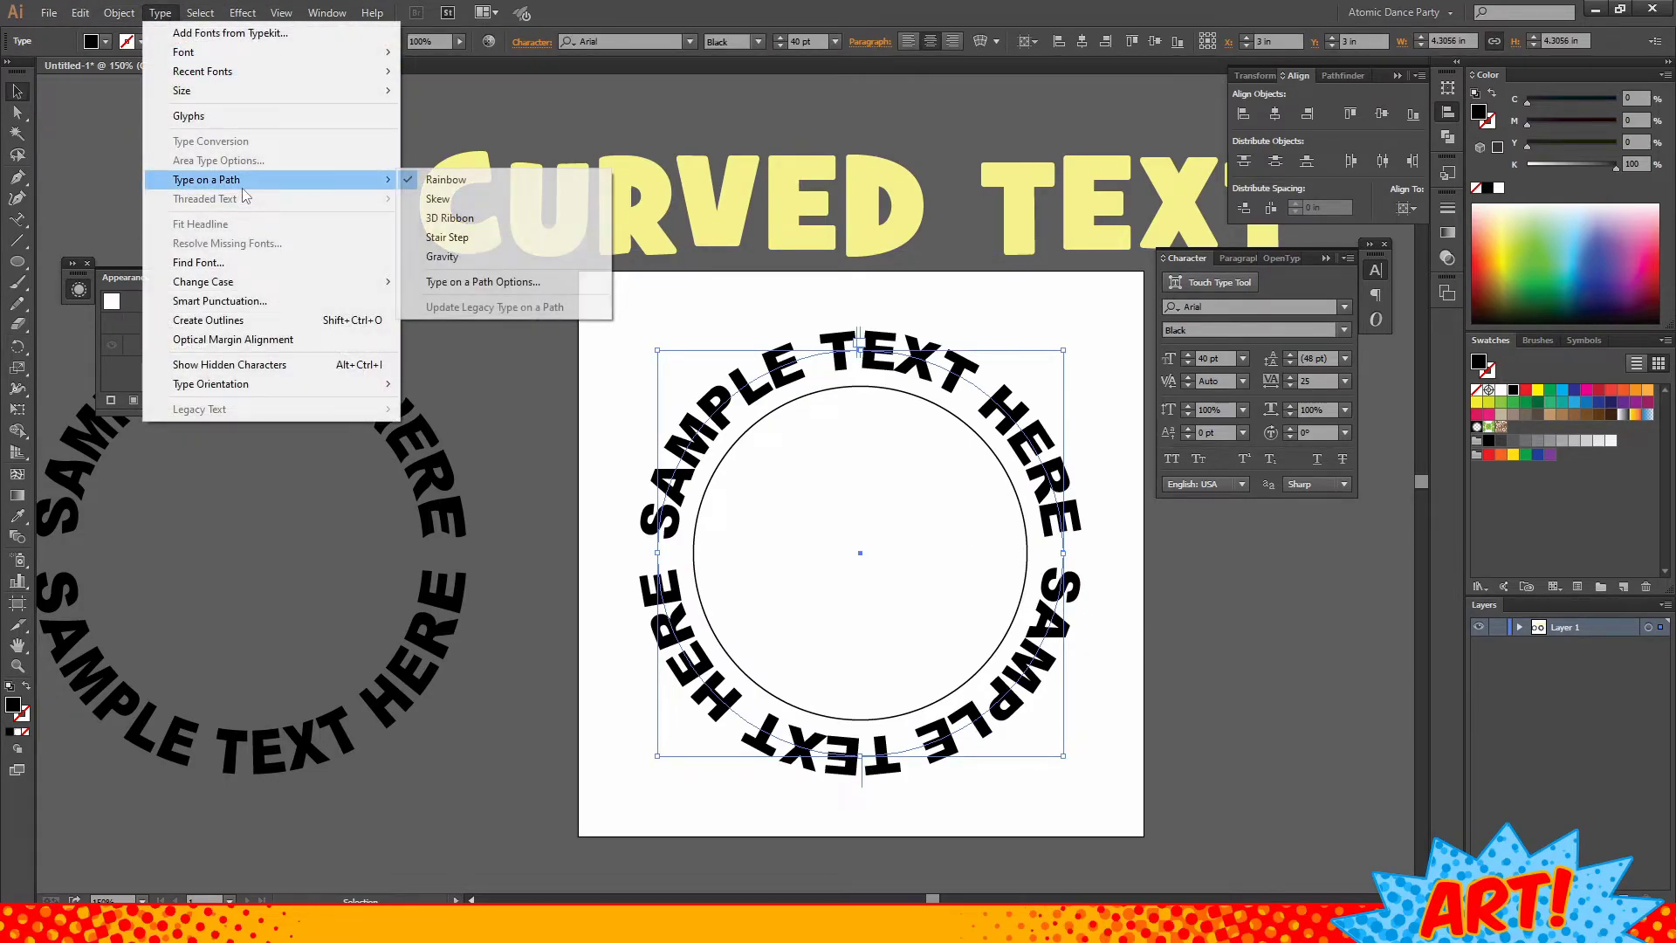
click(511, 283)
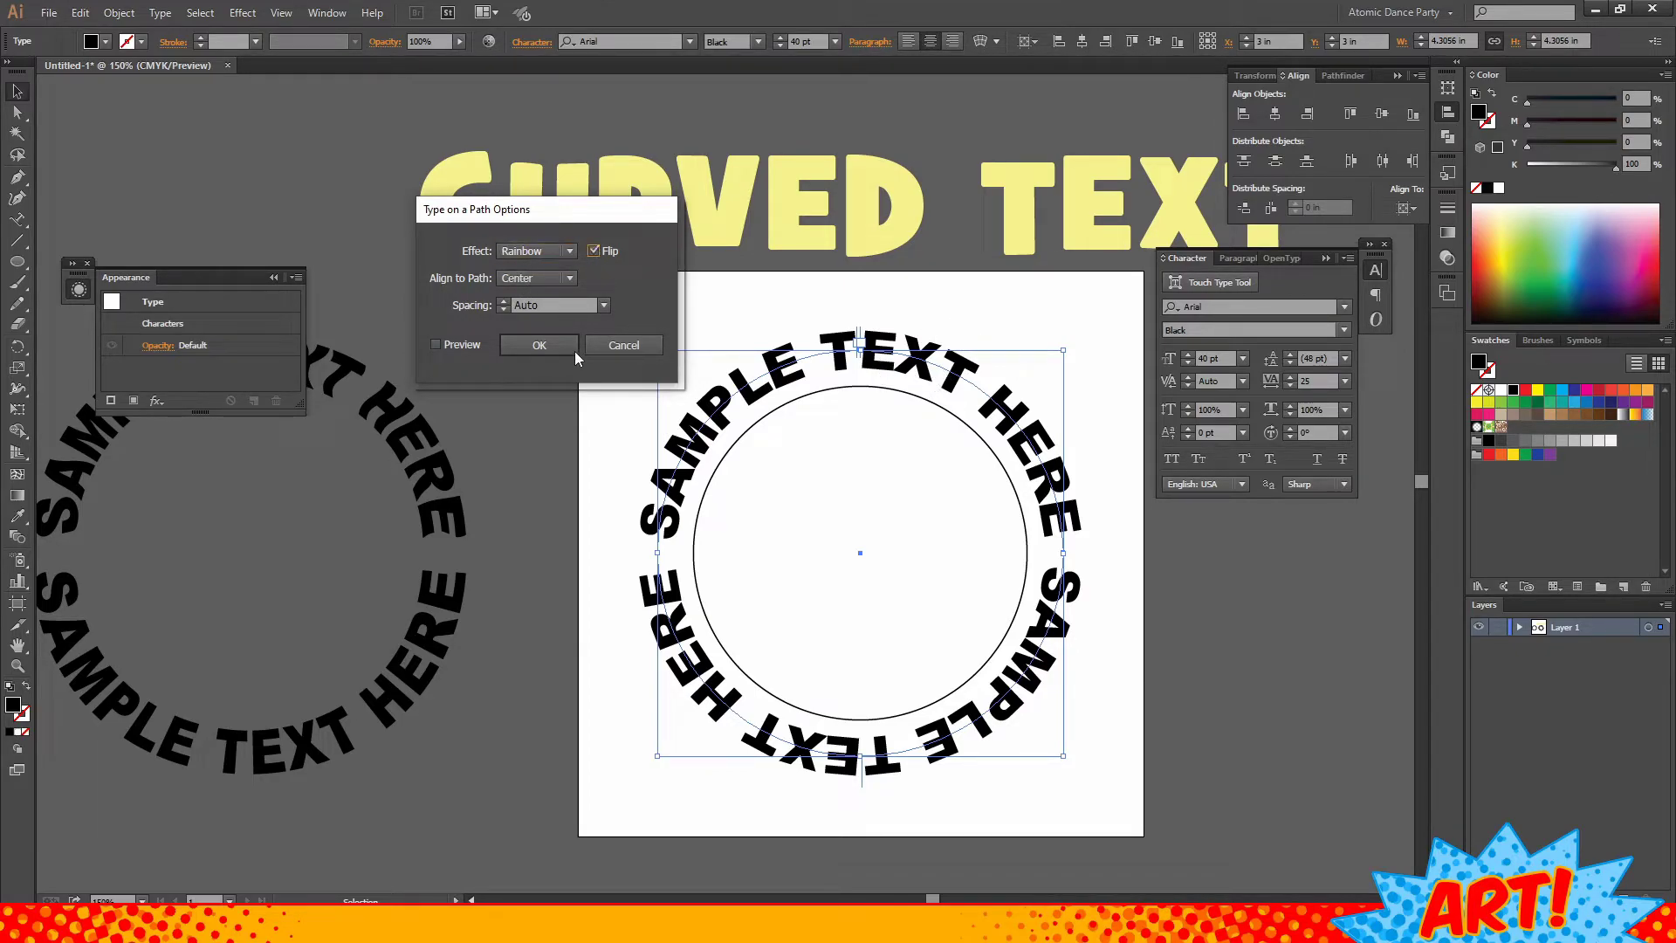
click(541, 345)
click(1139, 645)
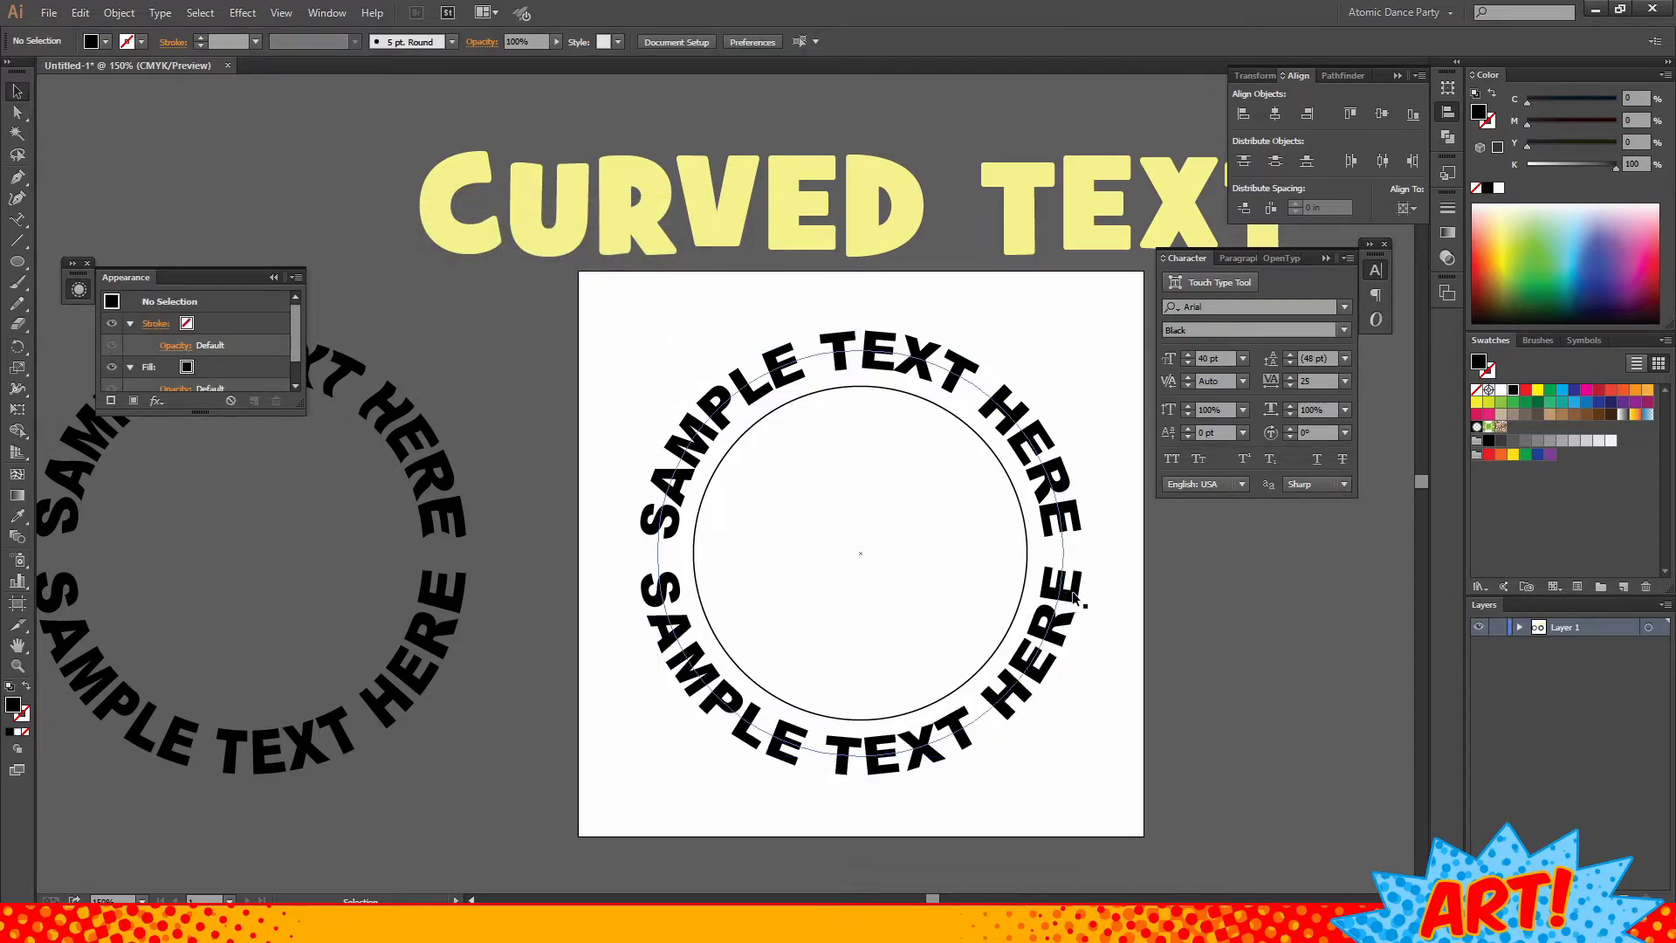
- Examine up close how the first letters of SAMPLE in the upper circular text sit along their path
click(1076, 523)
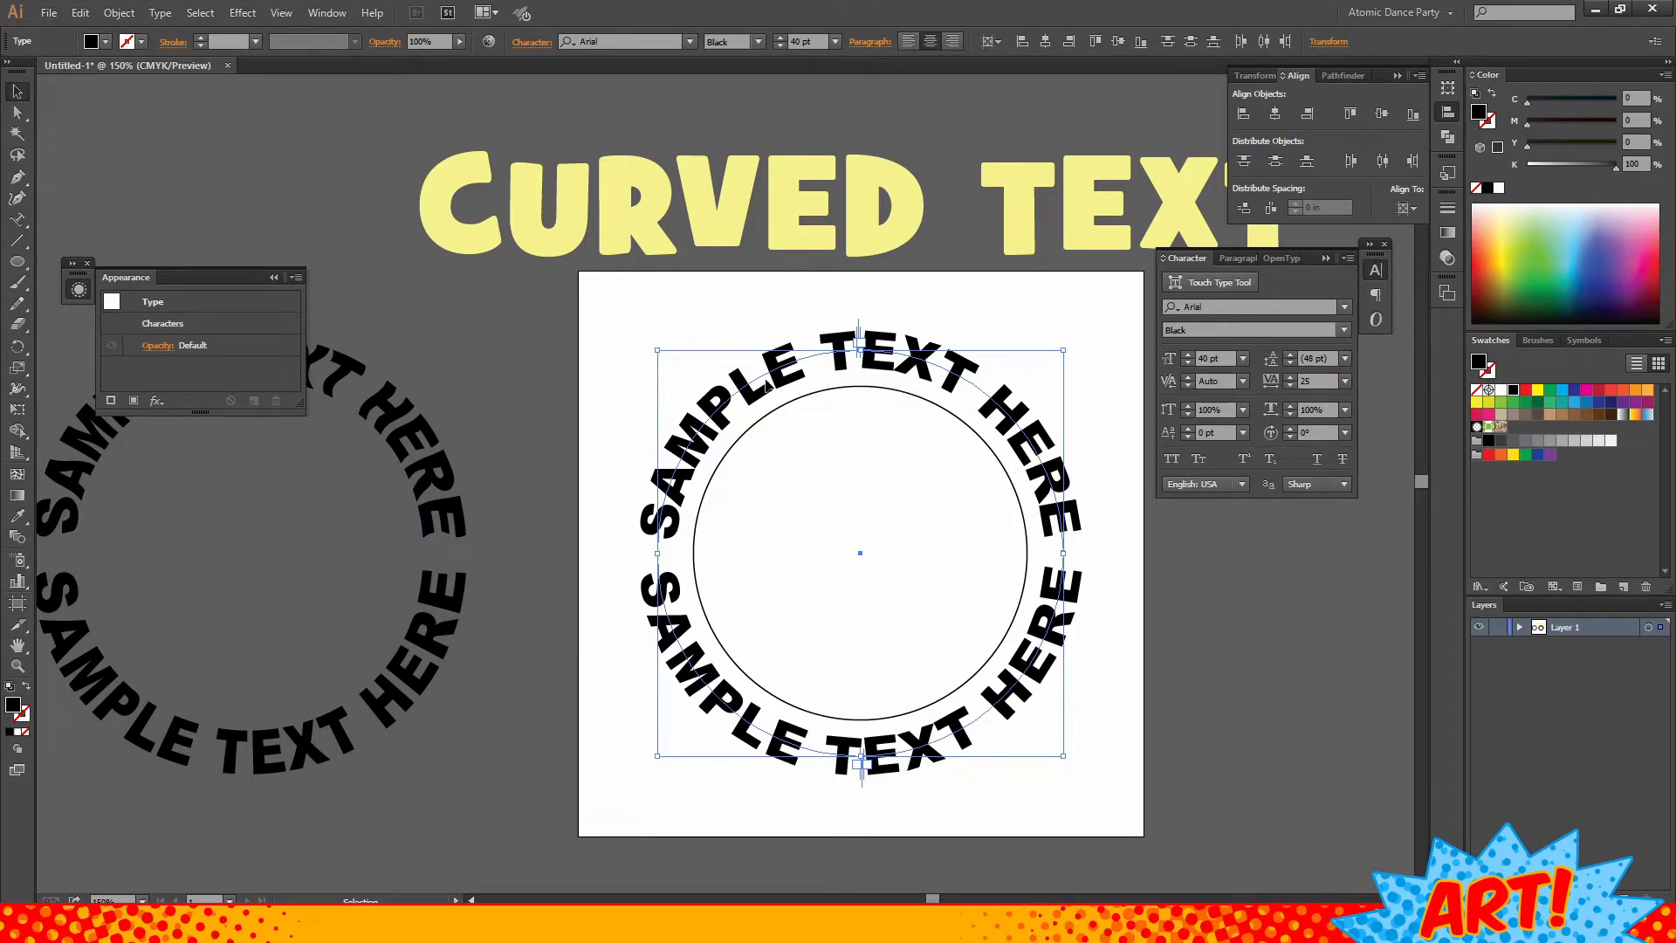
key(z)
drag(620, 448, 752, 521)
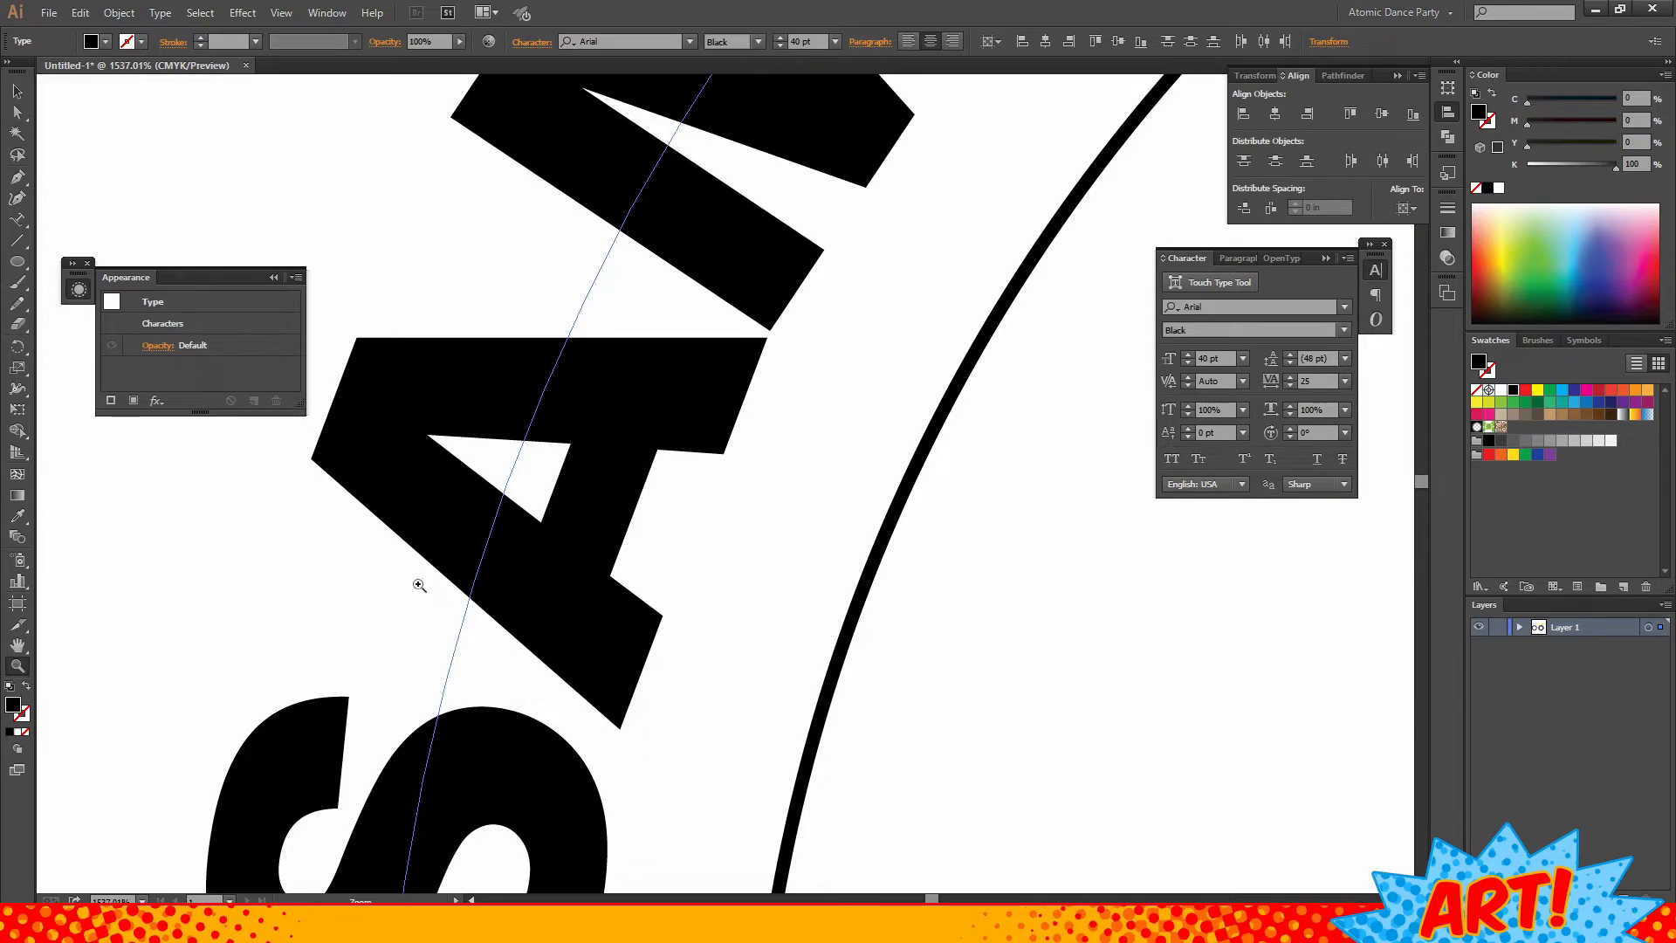
key(ctrl+minus)
key(ctrl+minus)
key(ctrl+minus)
key(ctrl+minus)
key(ctrl+minus)
key(ctrl+minus)
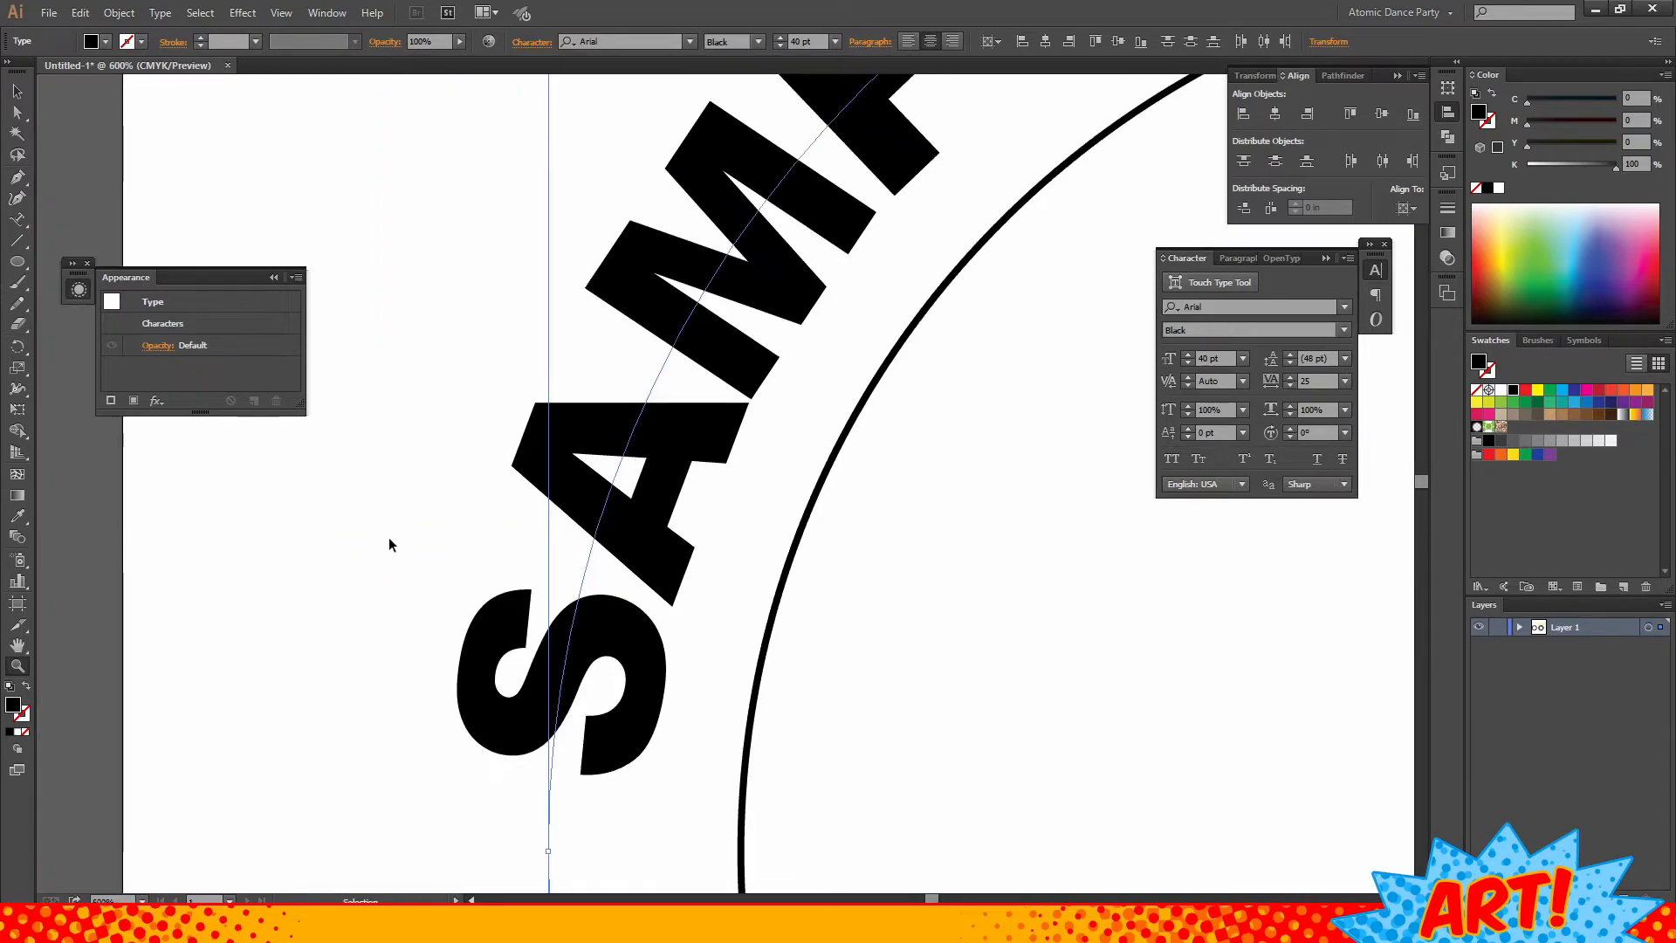
click(17, 91)
click(542, 359)
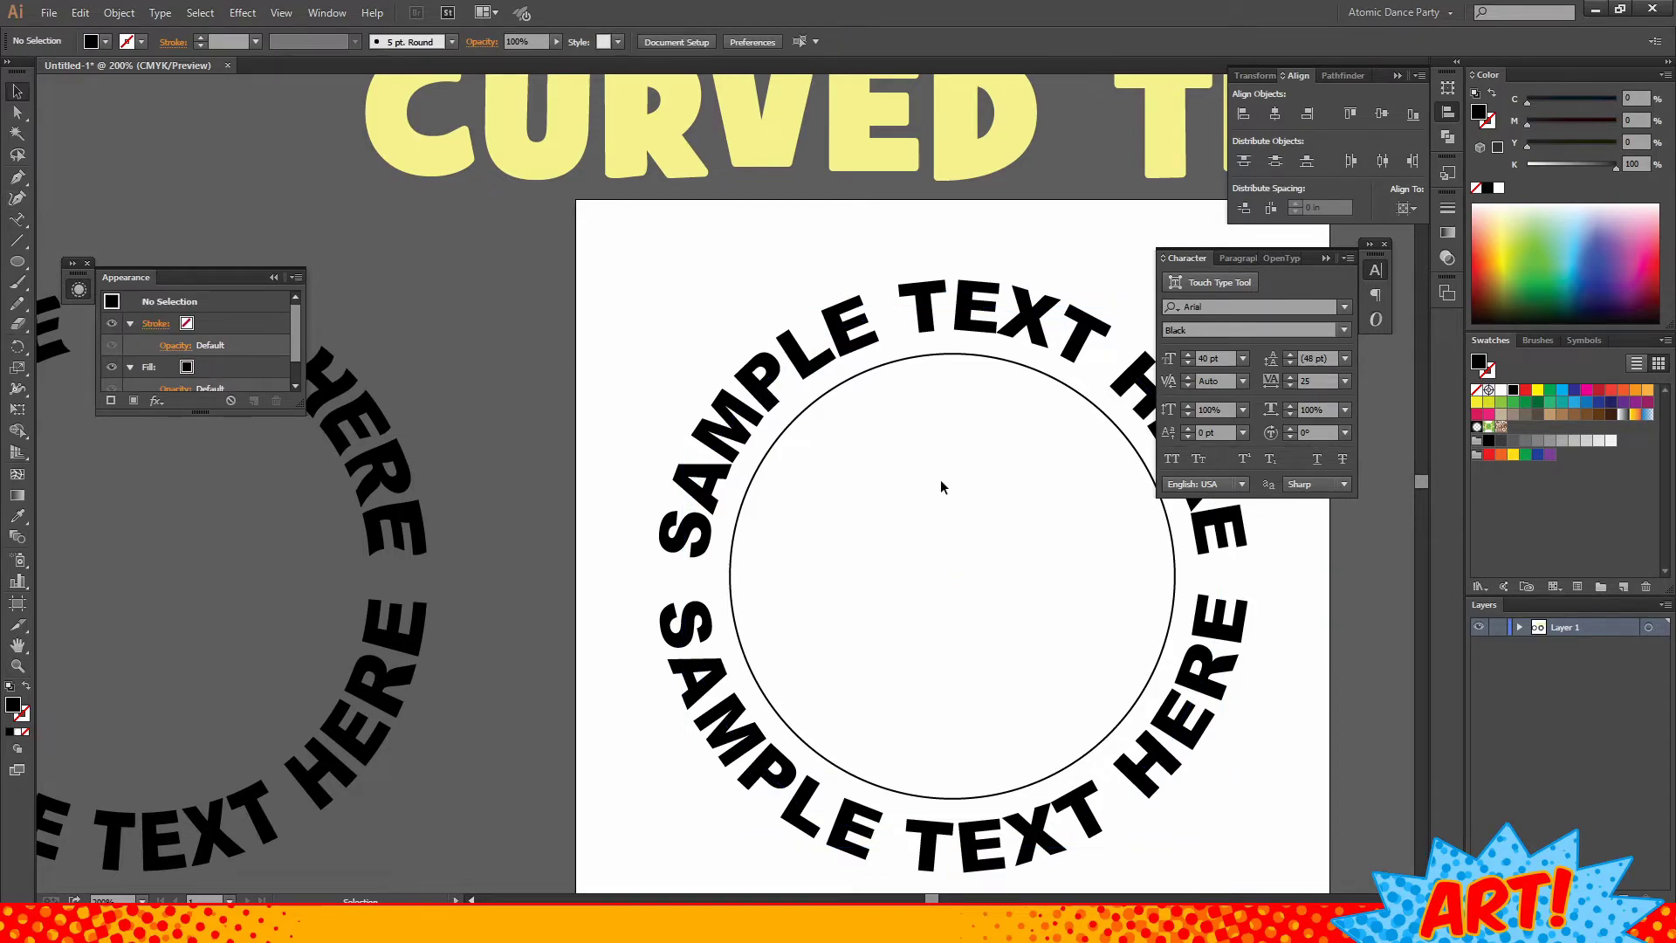
- Trace a line segment from the circle's center out to the first T of the upper TEXT to check the letter's angle
click(16, 240)
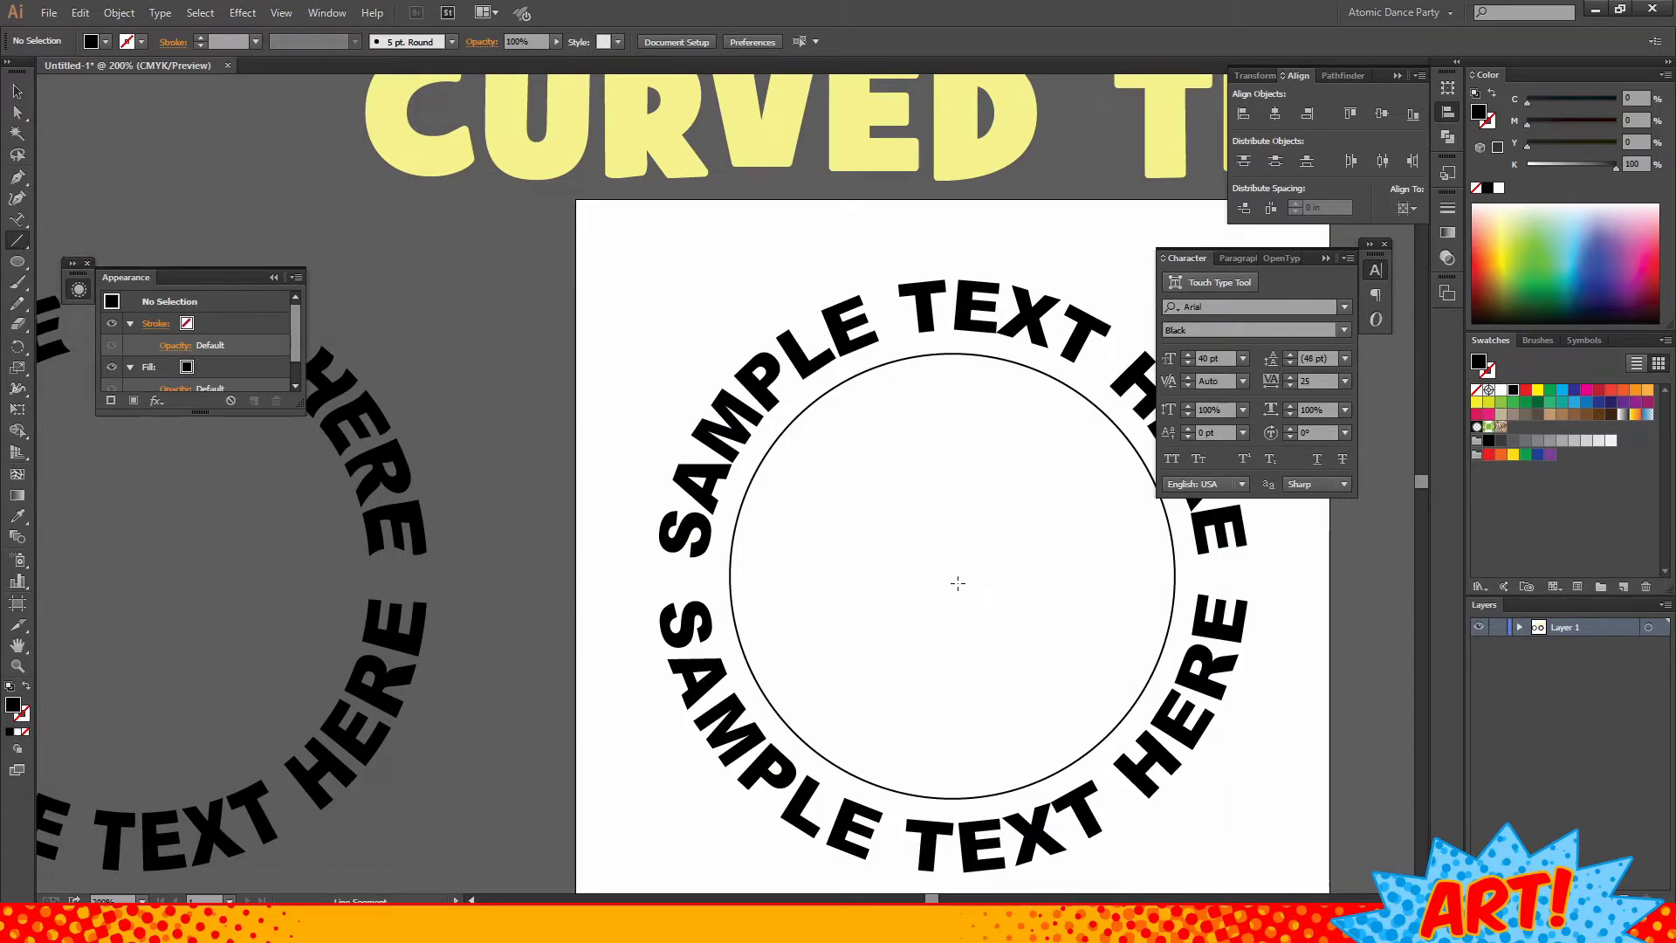
drag(952, 576, 922, 284)
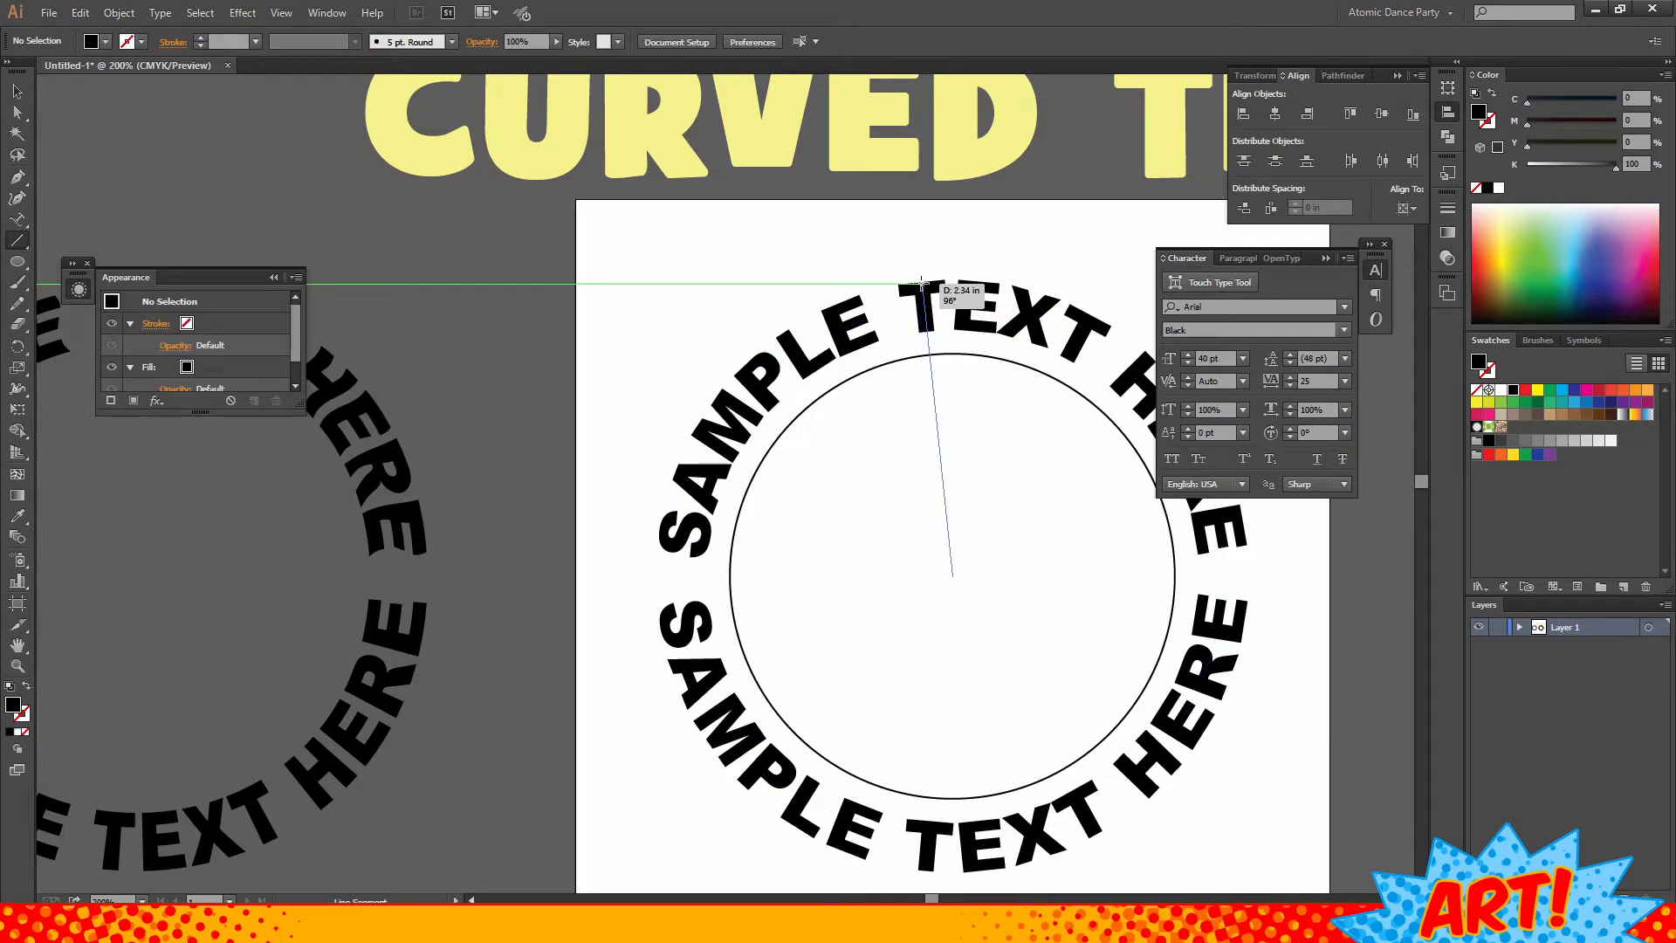
drag(921, 282, 953, 576)
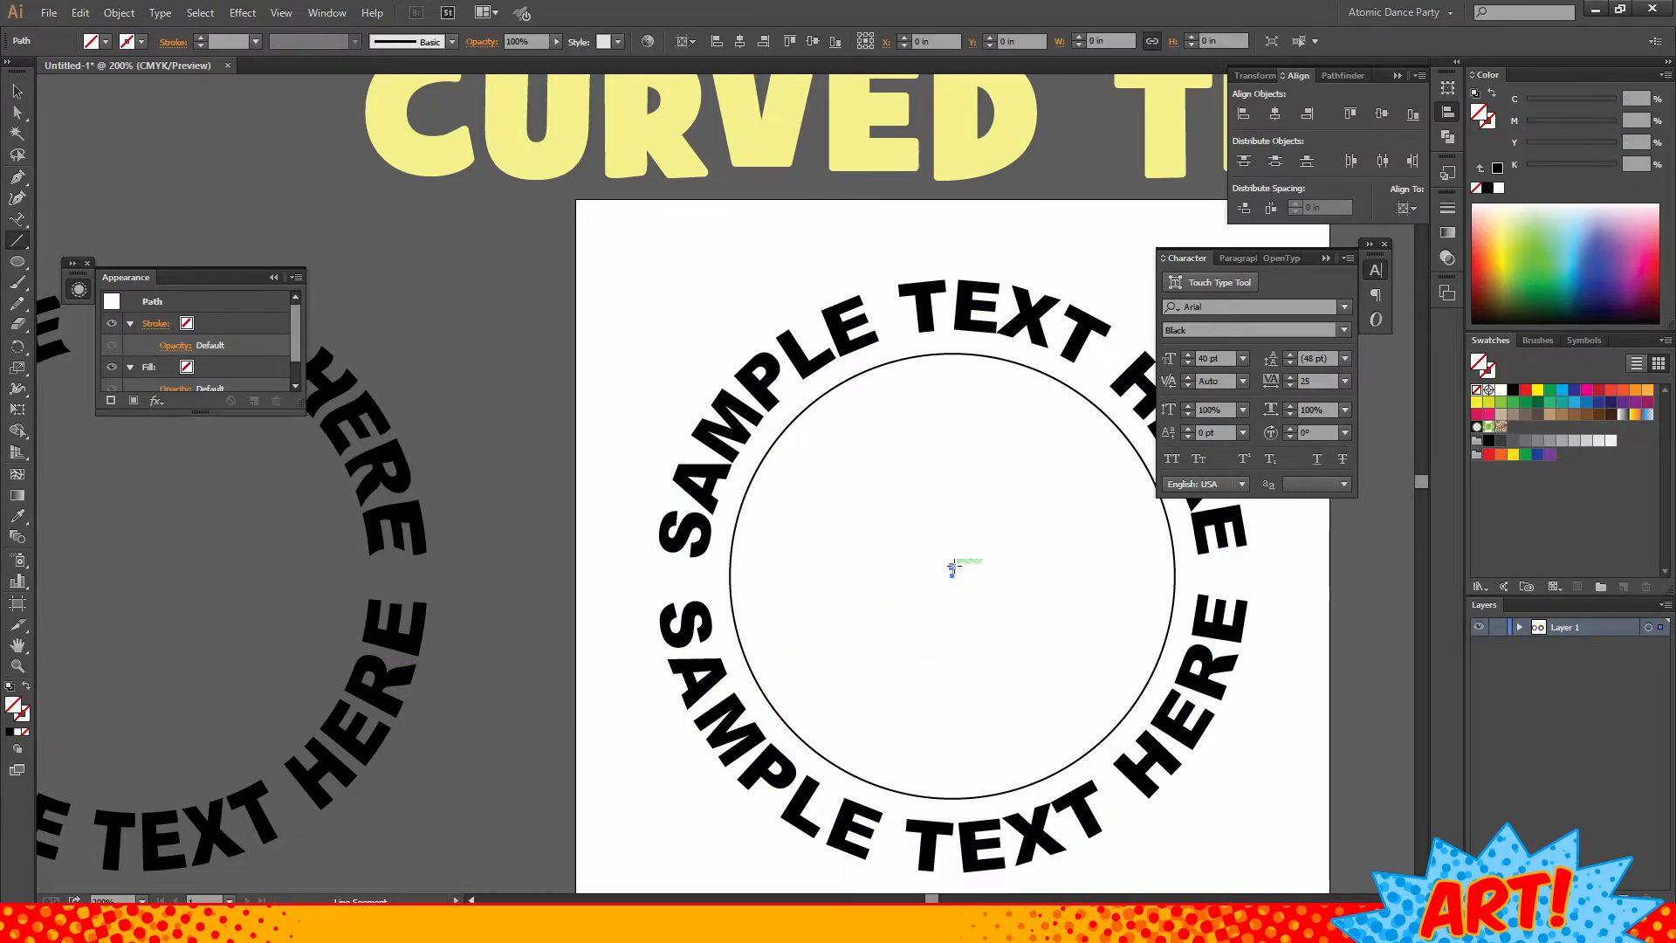
- Delete the words SAMPLE and HERE from the upper circular text, keeping only TEXT, and deselect it
click(18, 91)
click(870, 341)
click(870, 338)
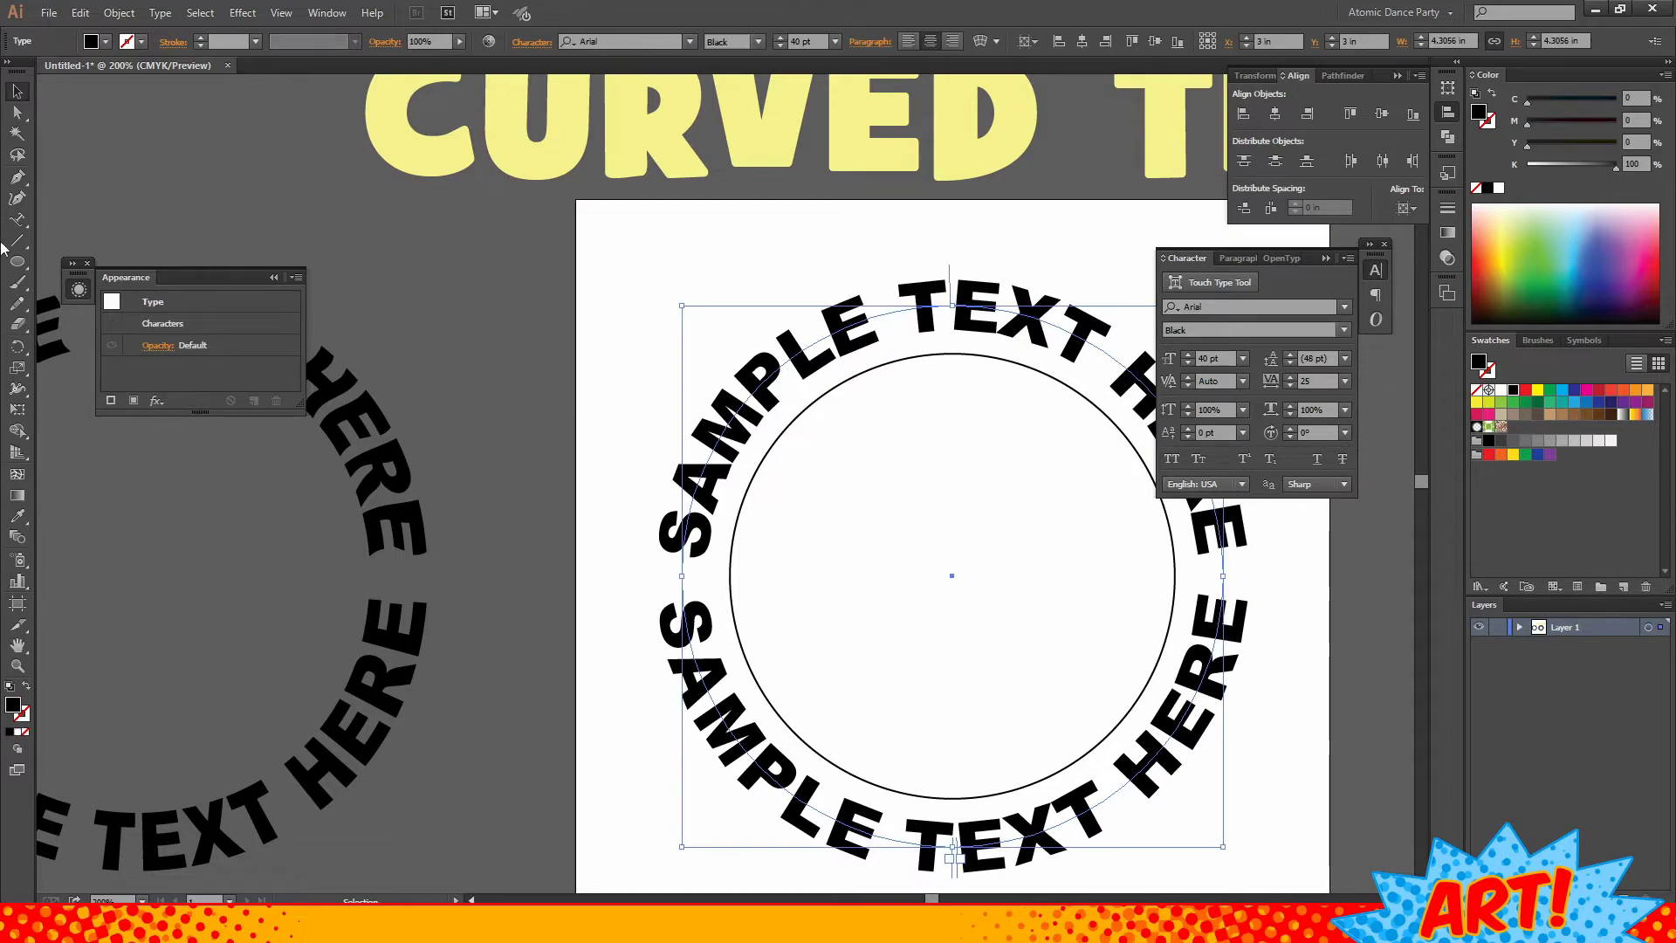
click(19, 220)
drag(16, 225, 96, 220)
drag(910, 303, 663, 550)
key(BackSpace)
drag(943, 288, 1152, 397)
scroll(609, 516, right, 5)
key(BackSpace)
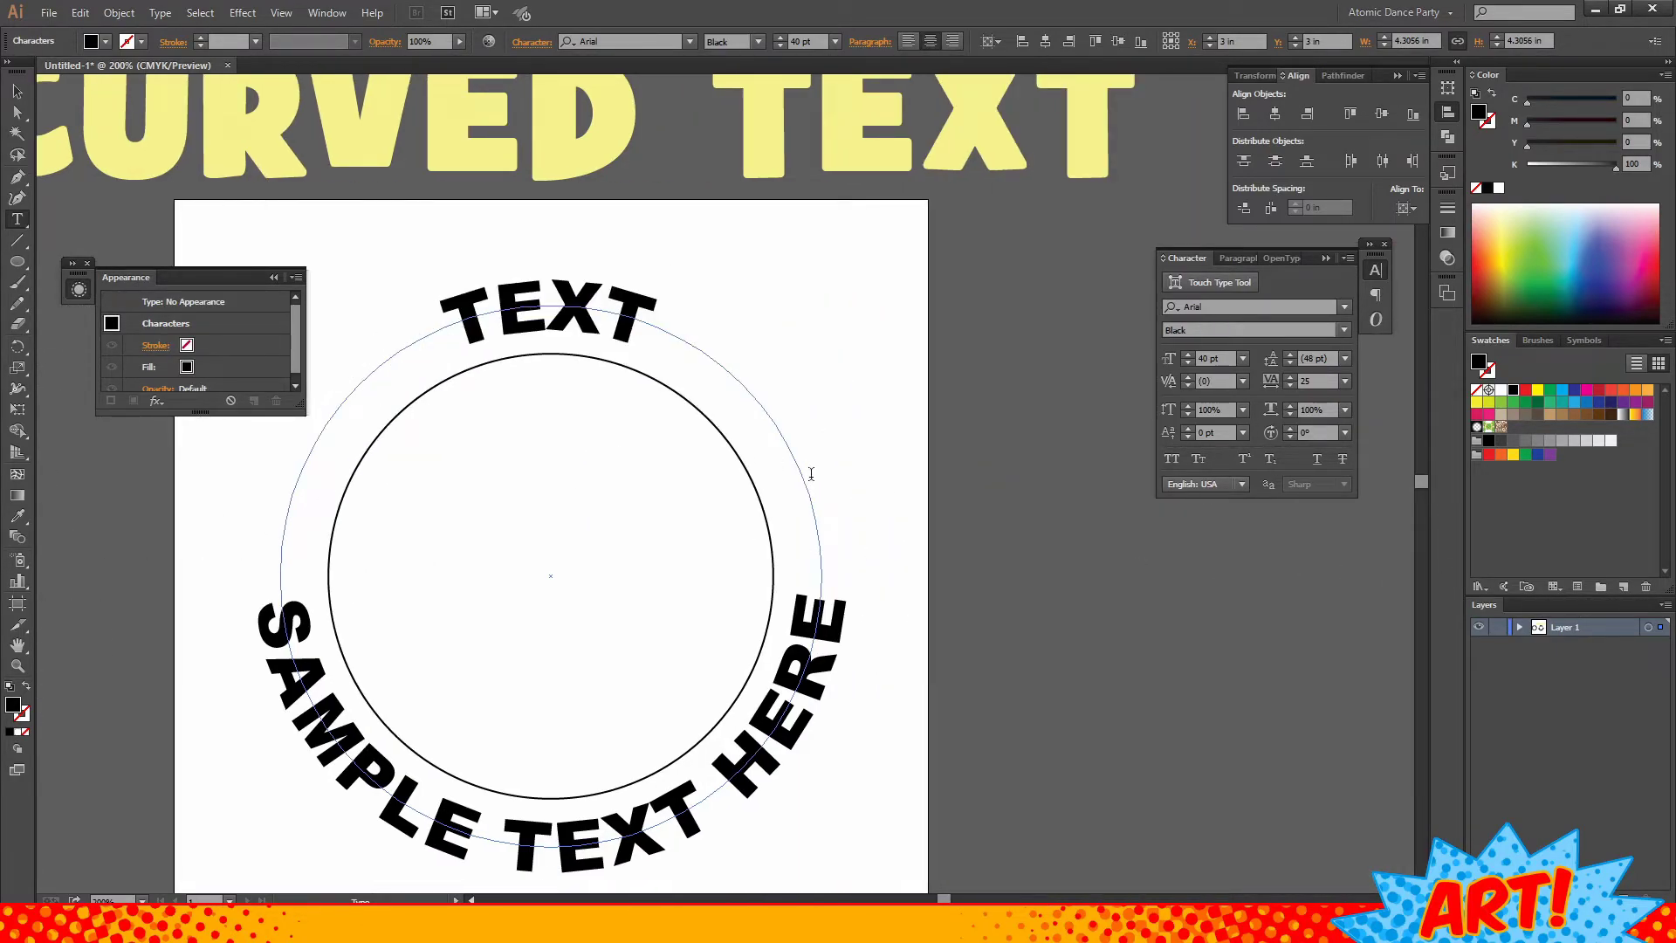
click(17, 91)
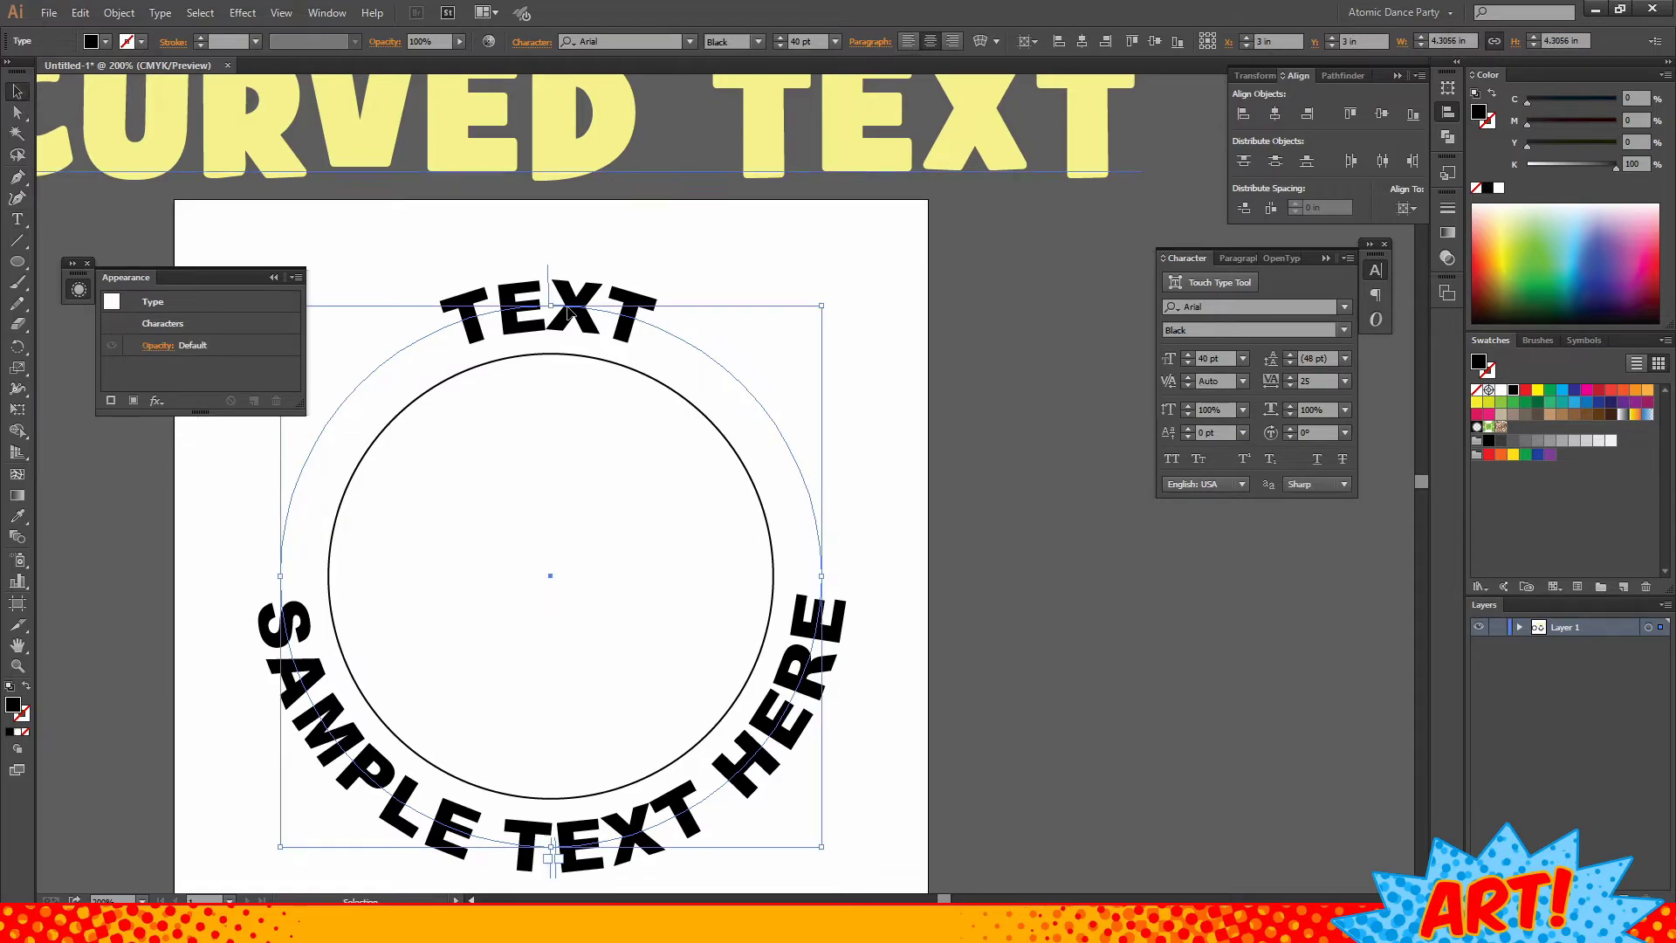
click(917, 449)
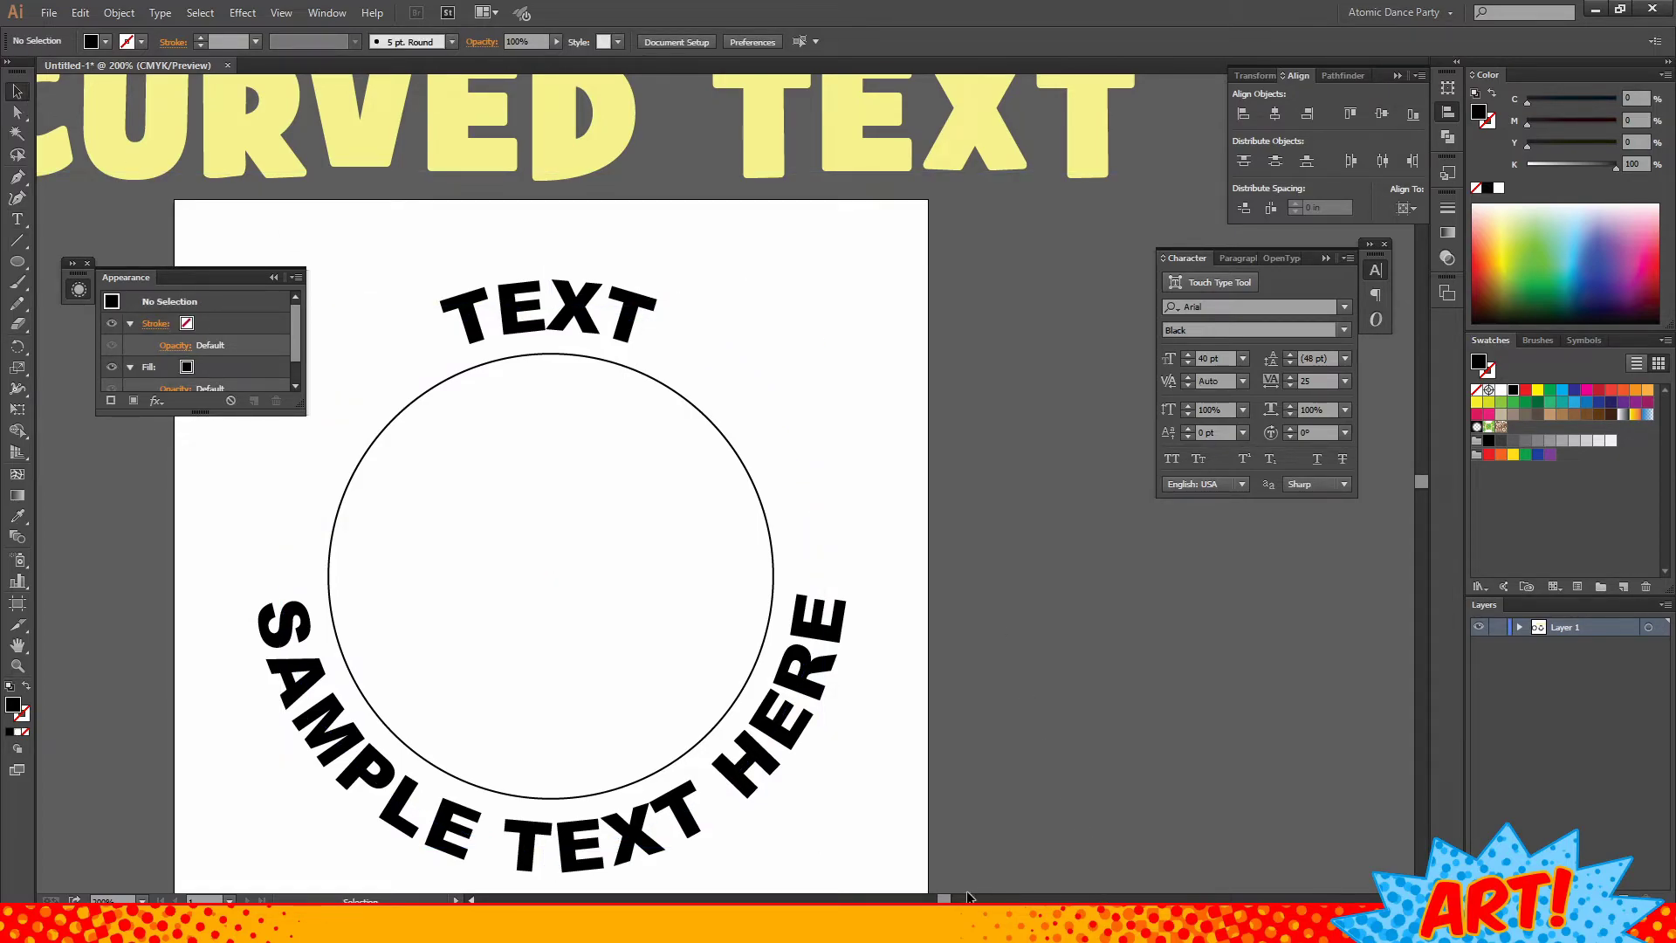
- Try enlarging the upper word TEXT to 143 pt, and return its font size to 40 pt
scroll(599, 488, left, 5)
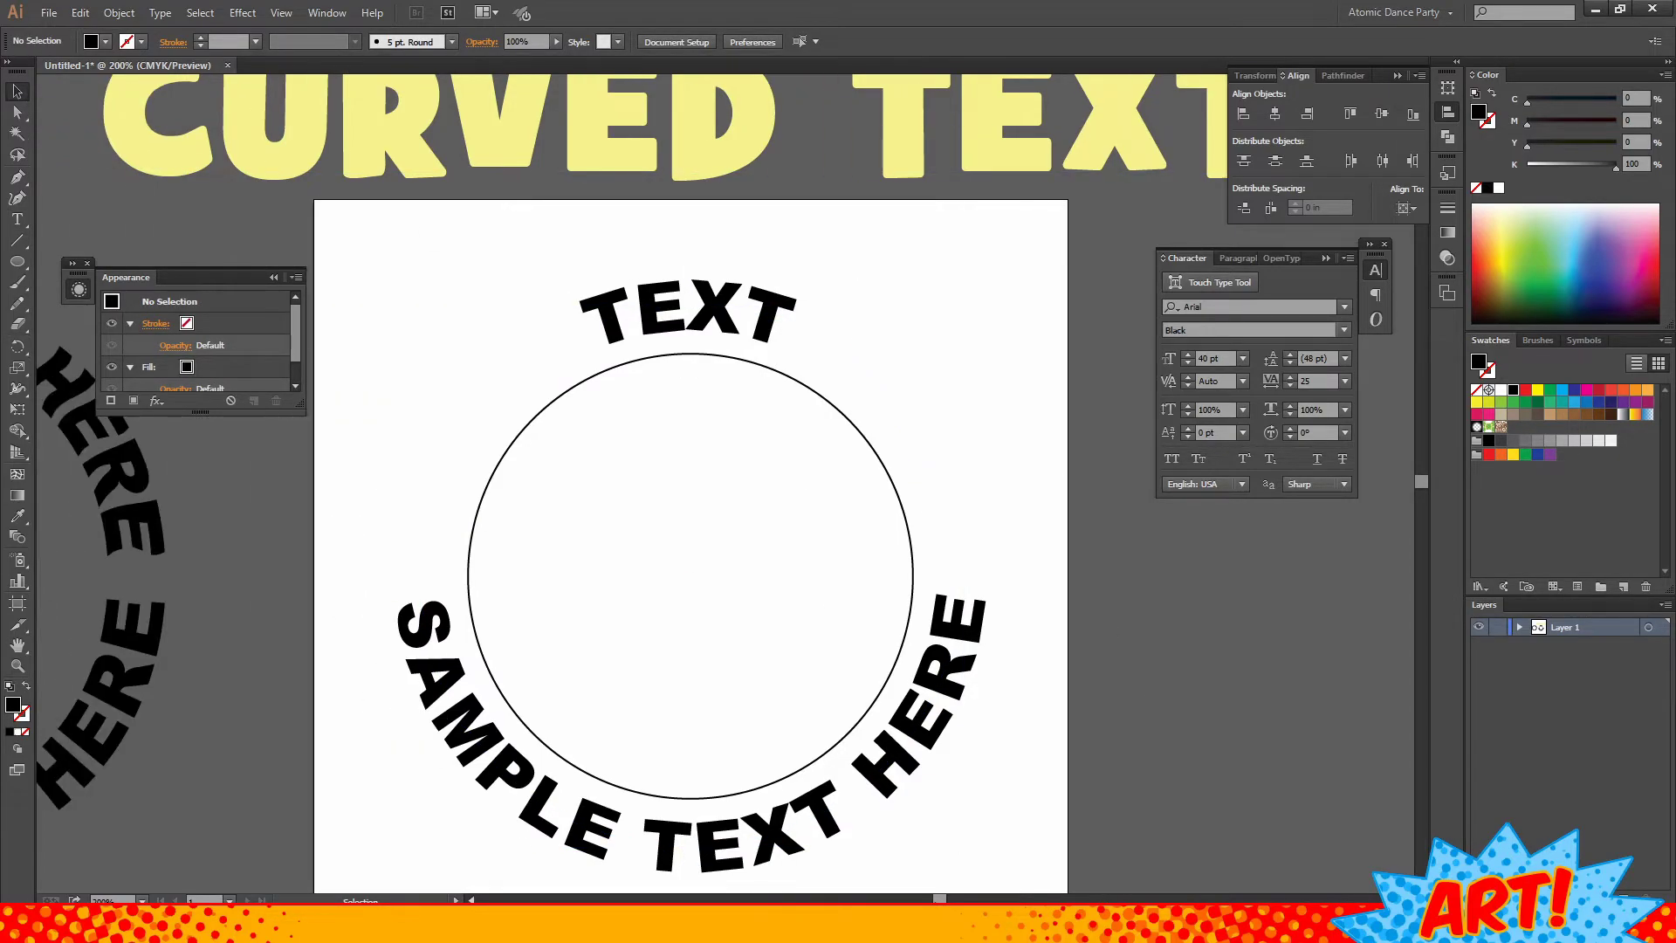
click(832, 332)
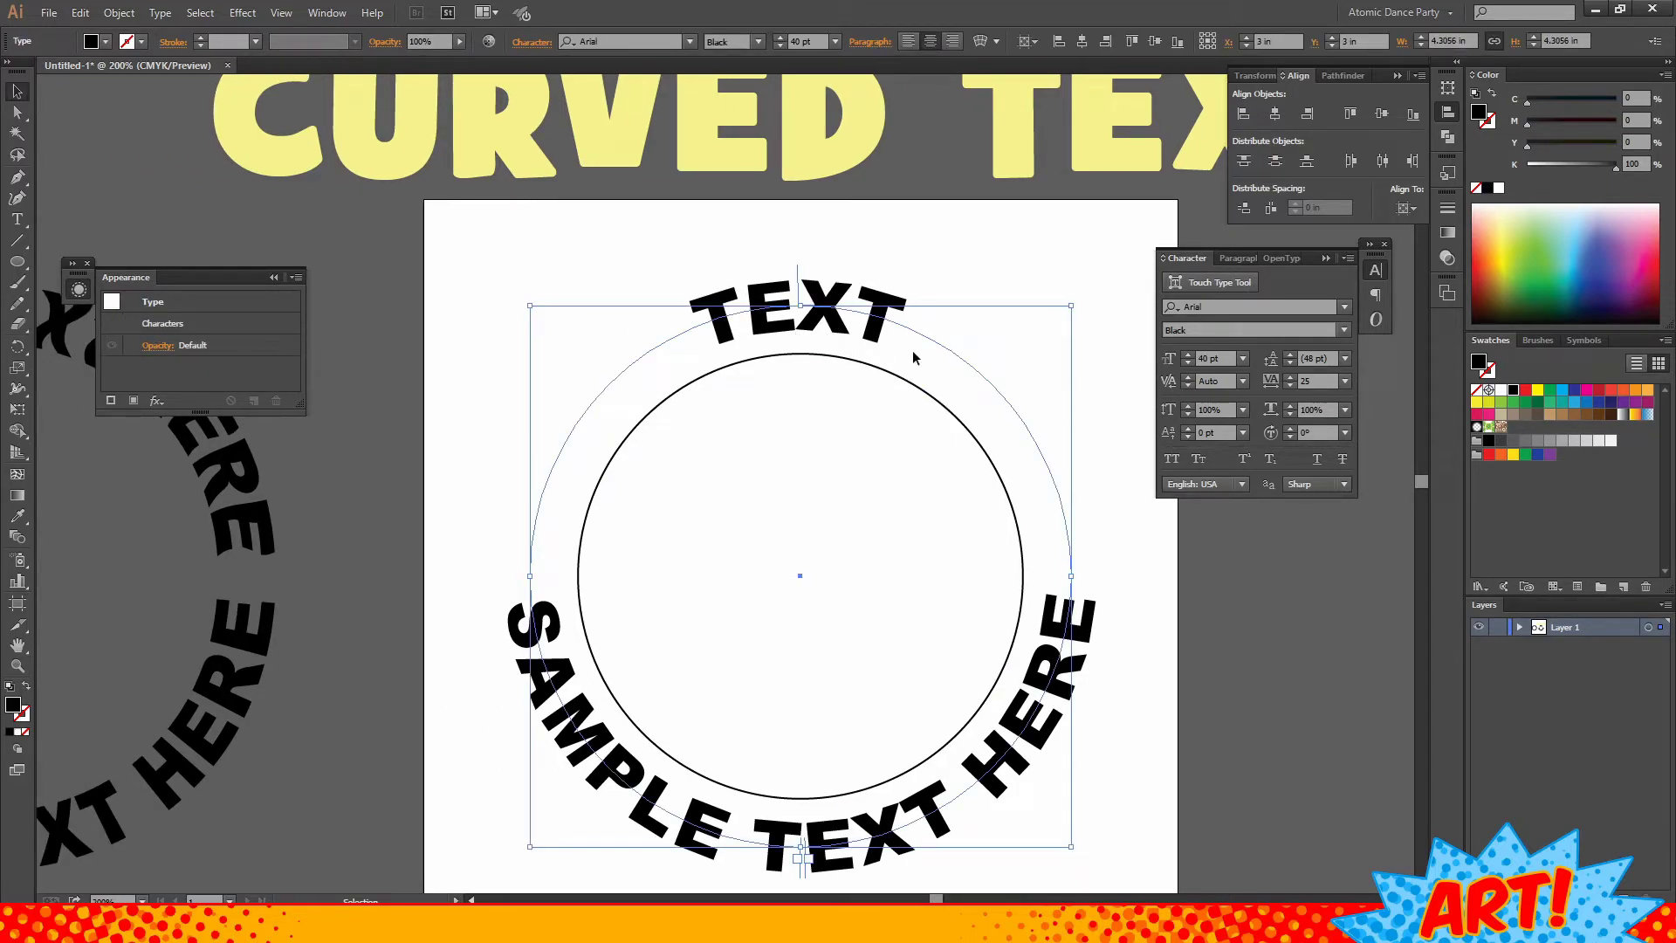
click(781, 39)
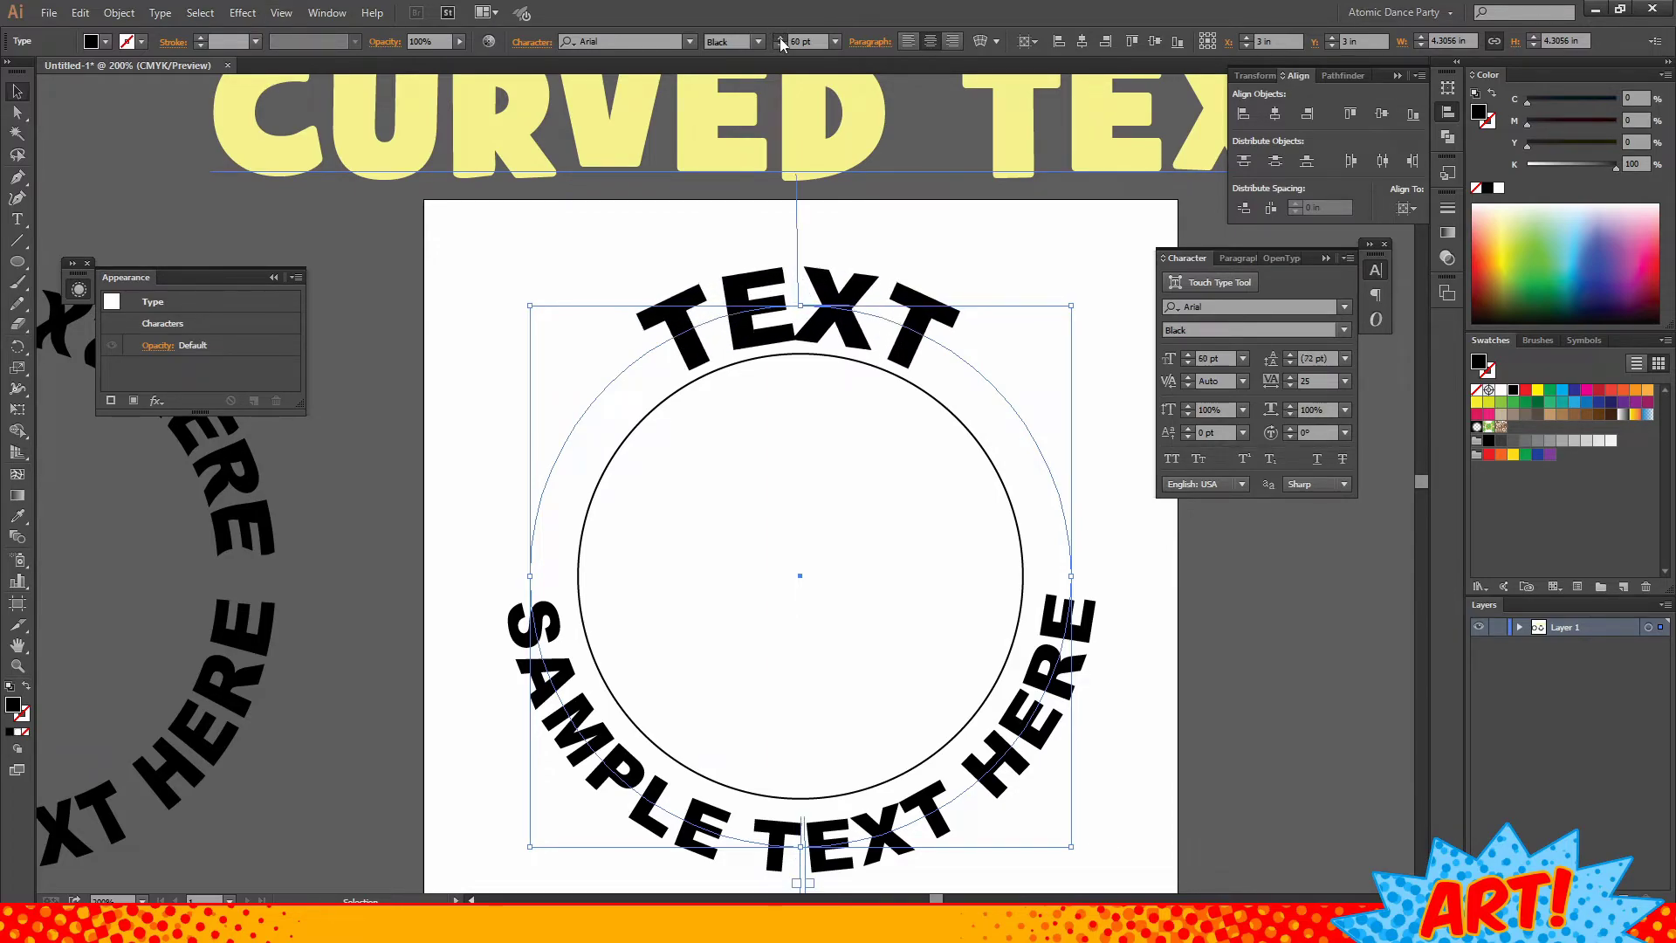
click(780, 39)
click(780, 39)
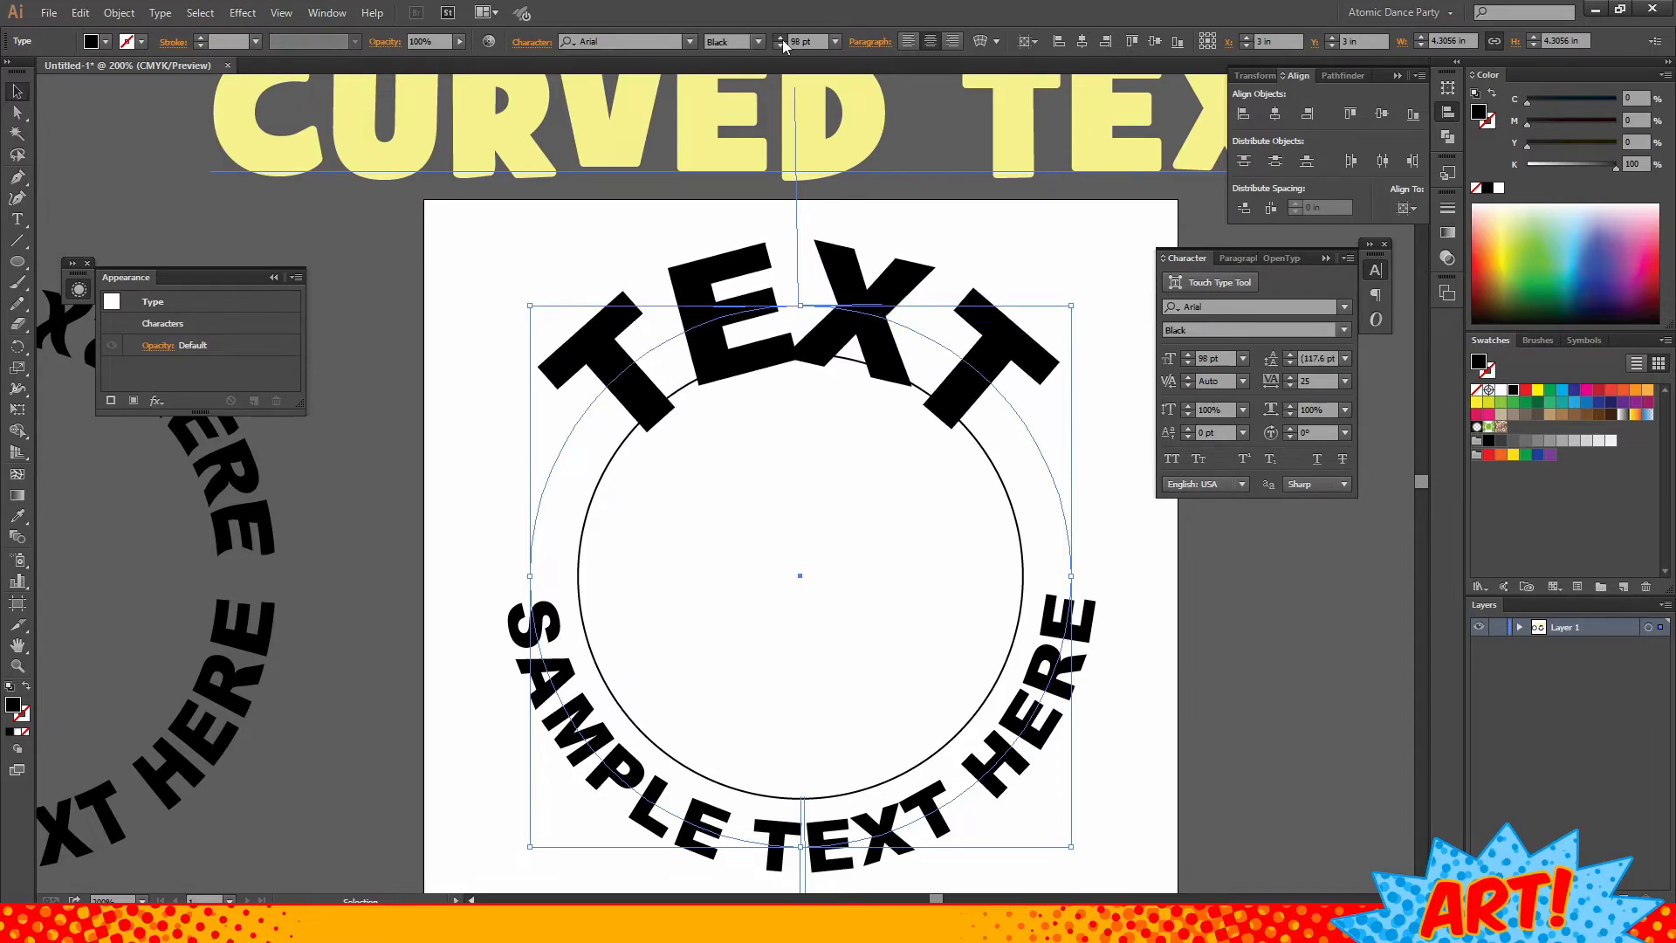
click(780, 40)
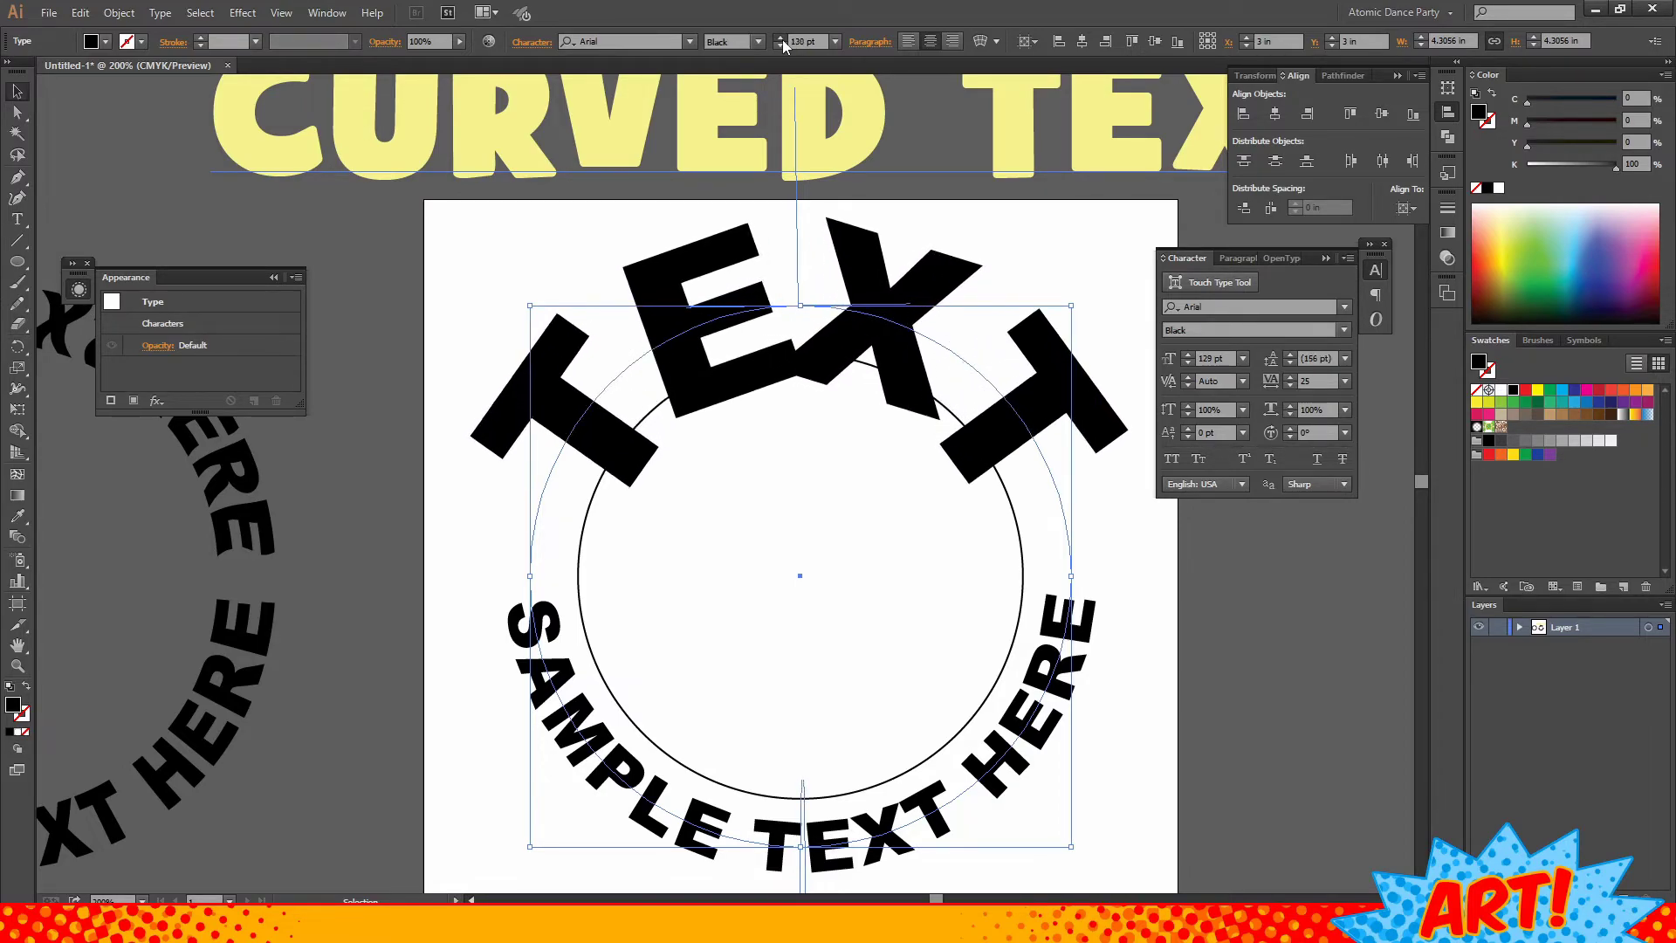
click(782, 40)
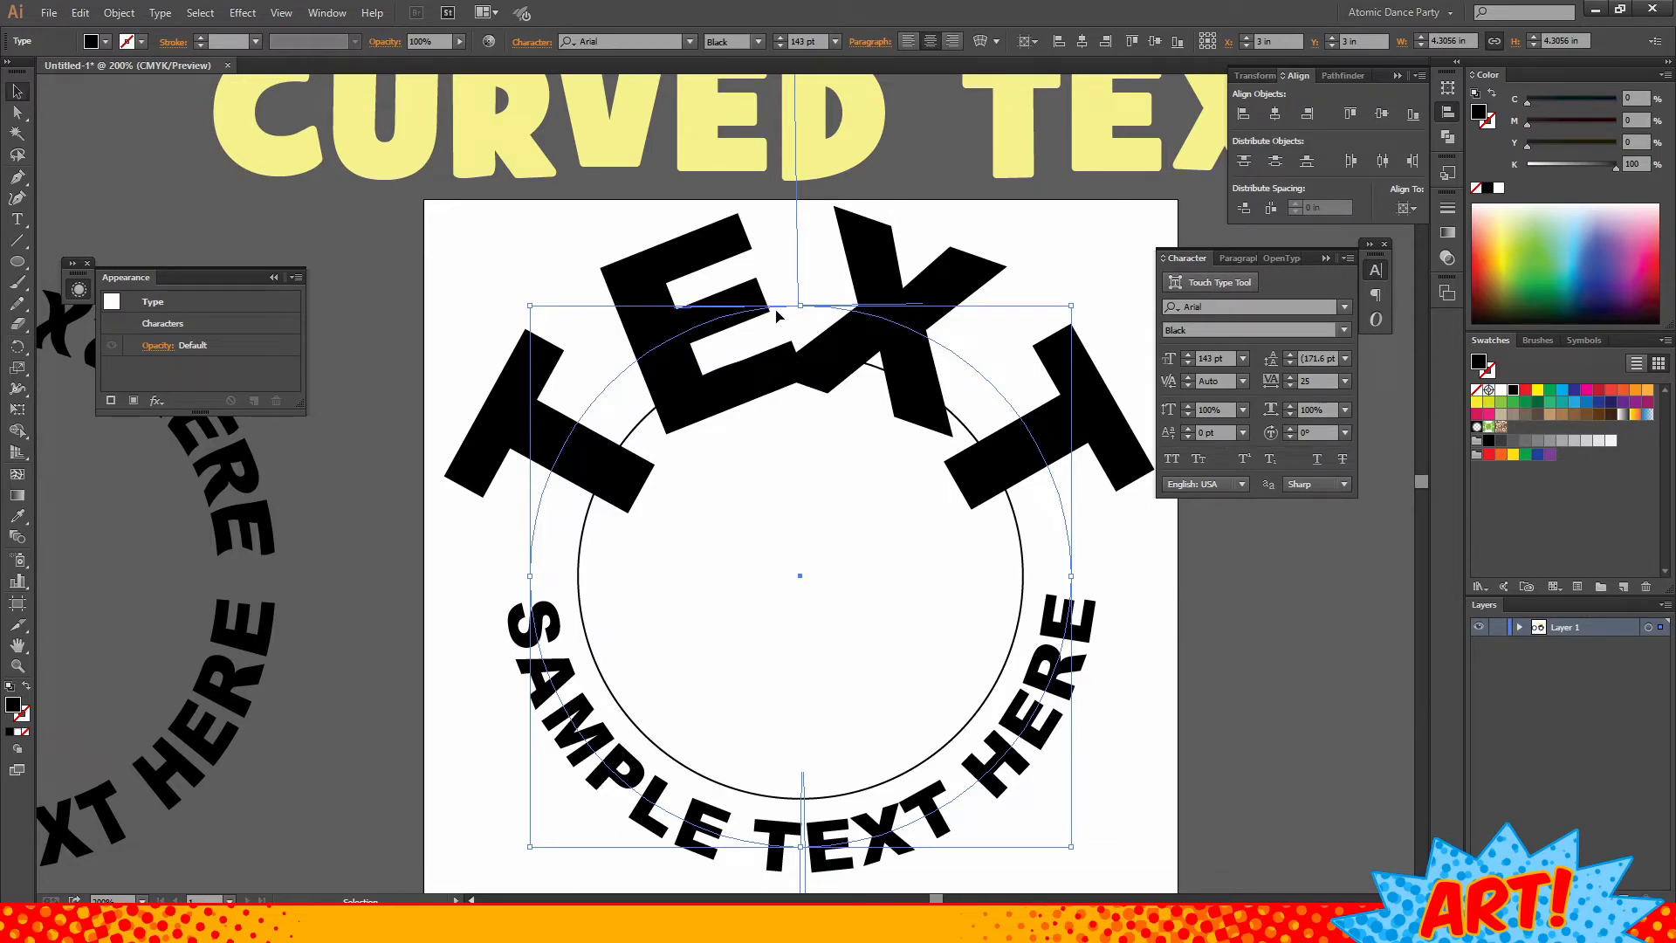
click(806, 40)
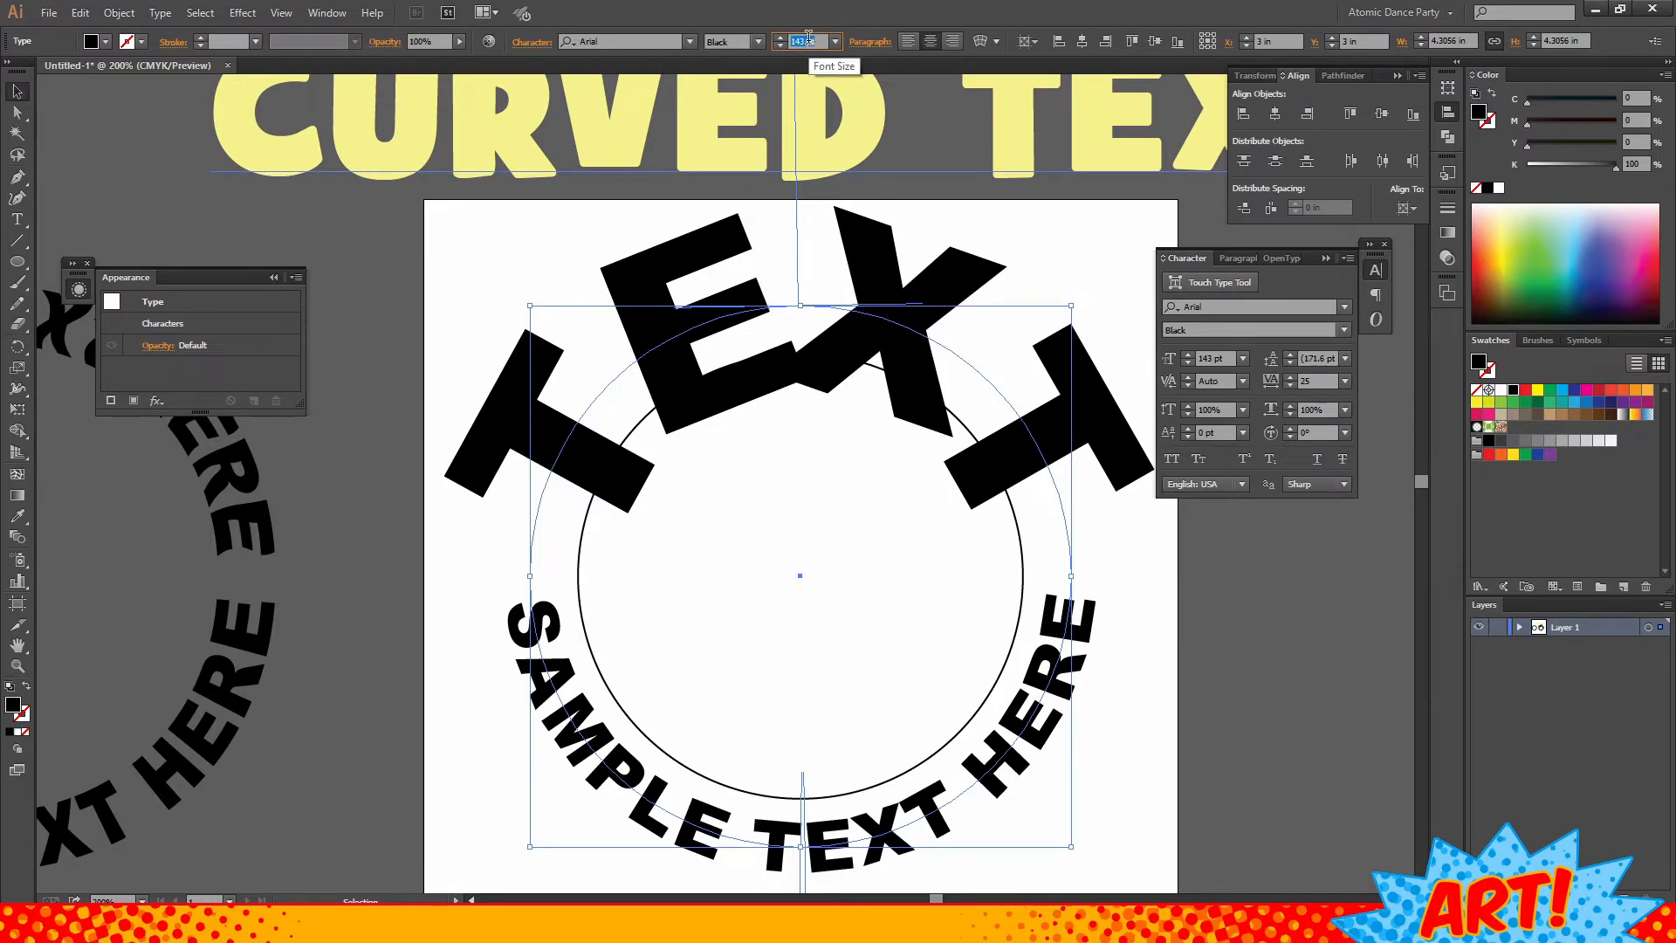
text(40)
key(Return)
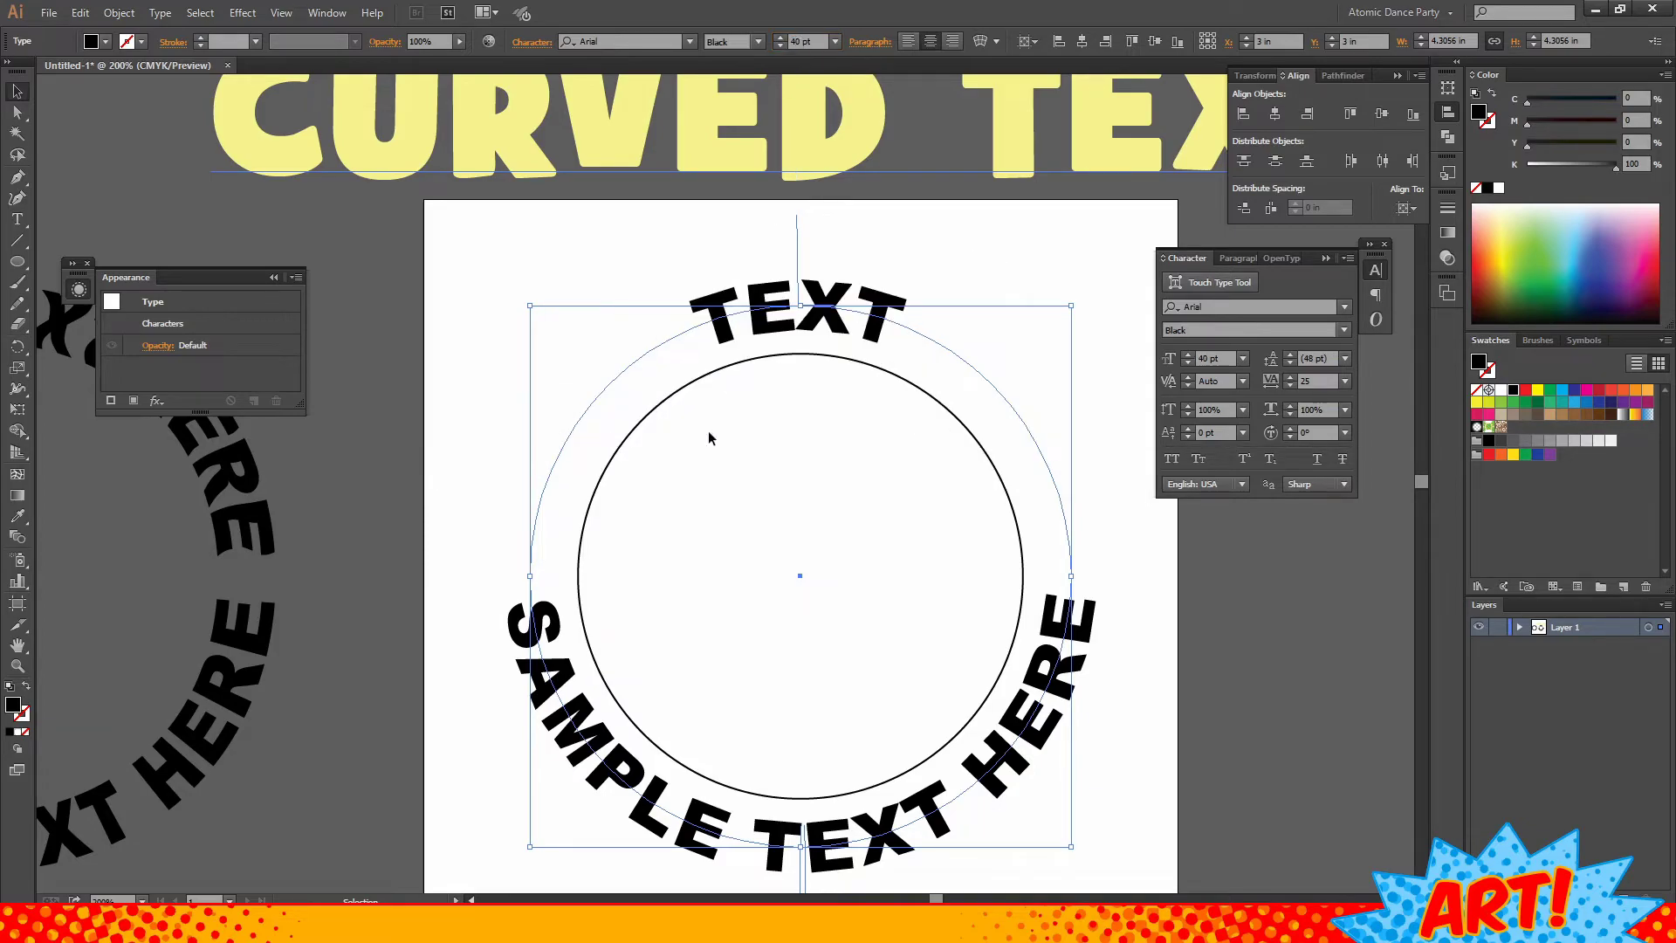
click(512, 363)
- Examine up close the gap between the lower corners of the E and X in the upper word TEXT
click(18, 665)
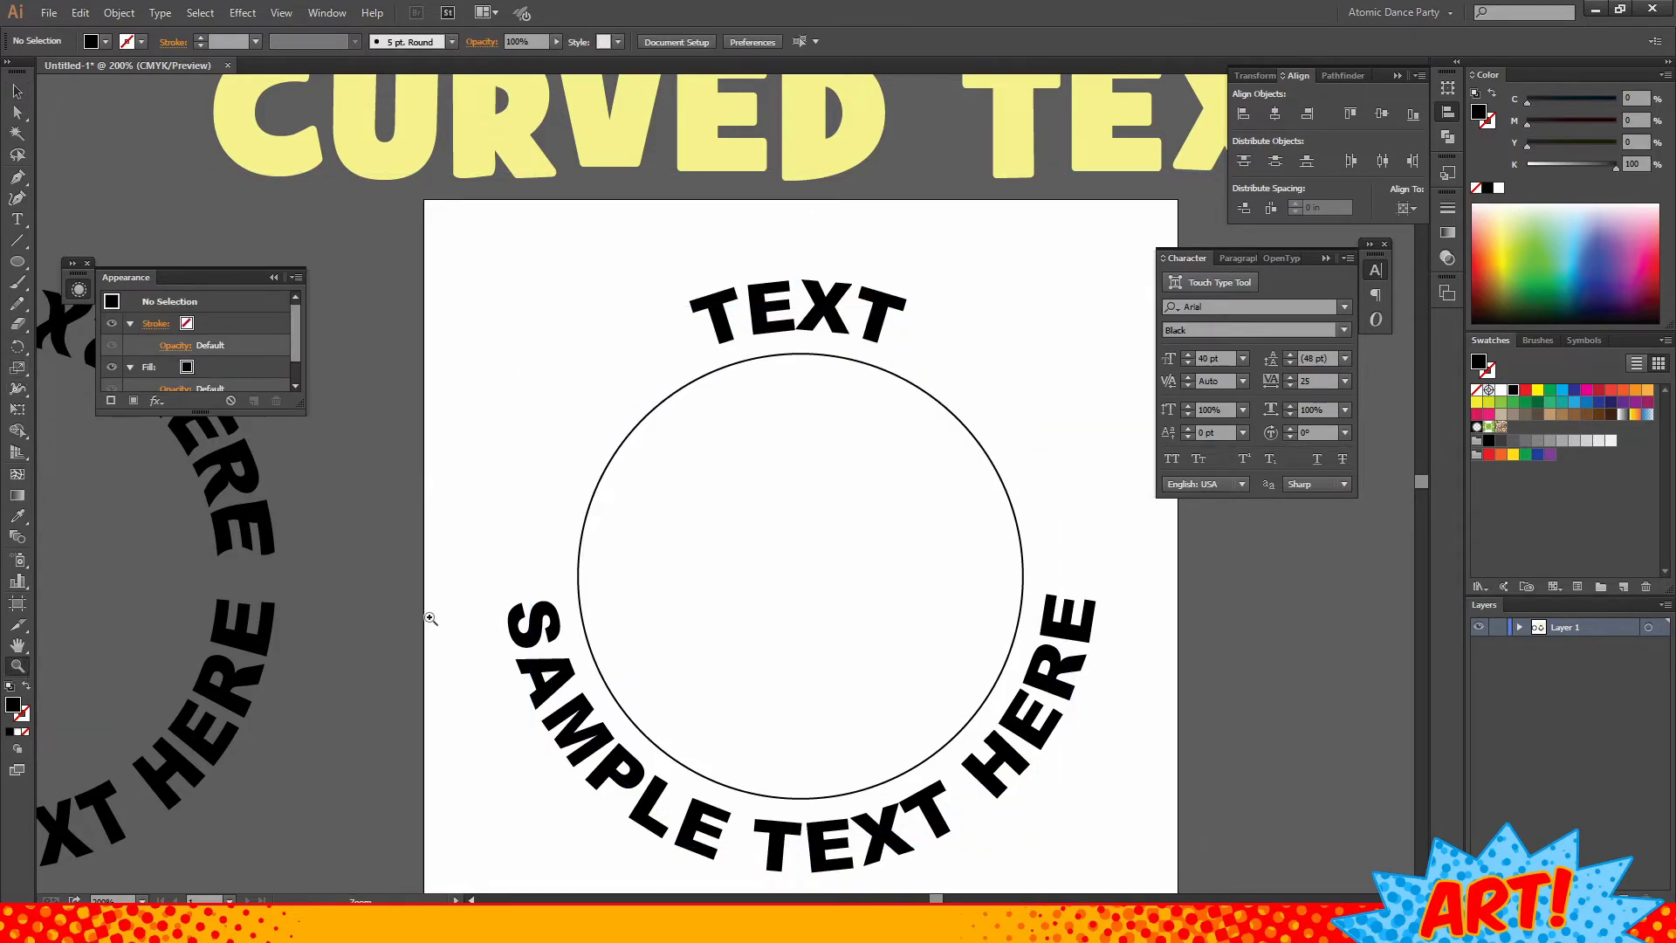
drag(786, 299, 825, 361)
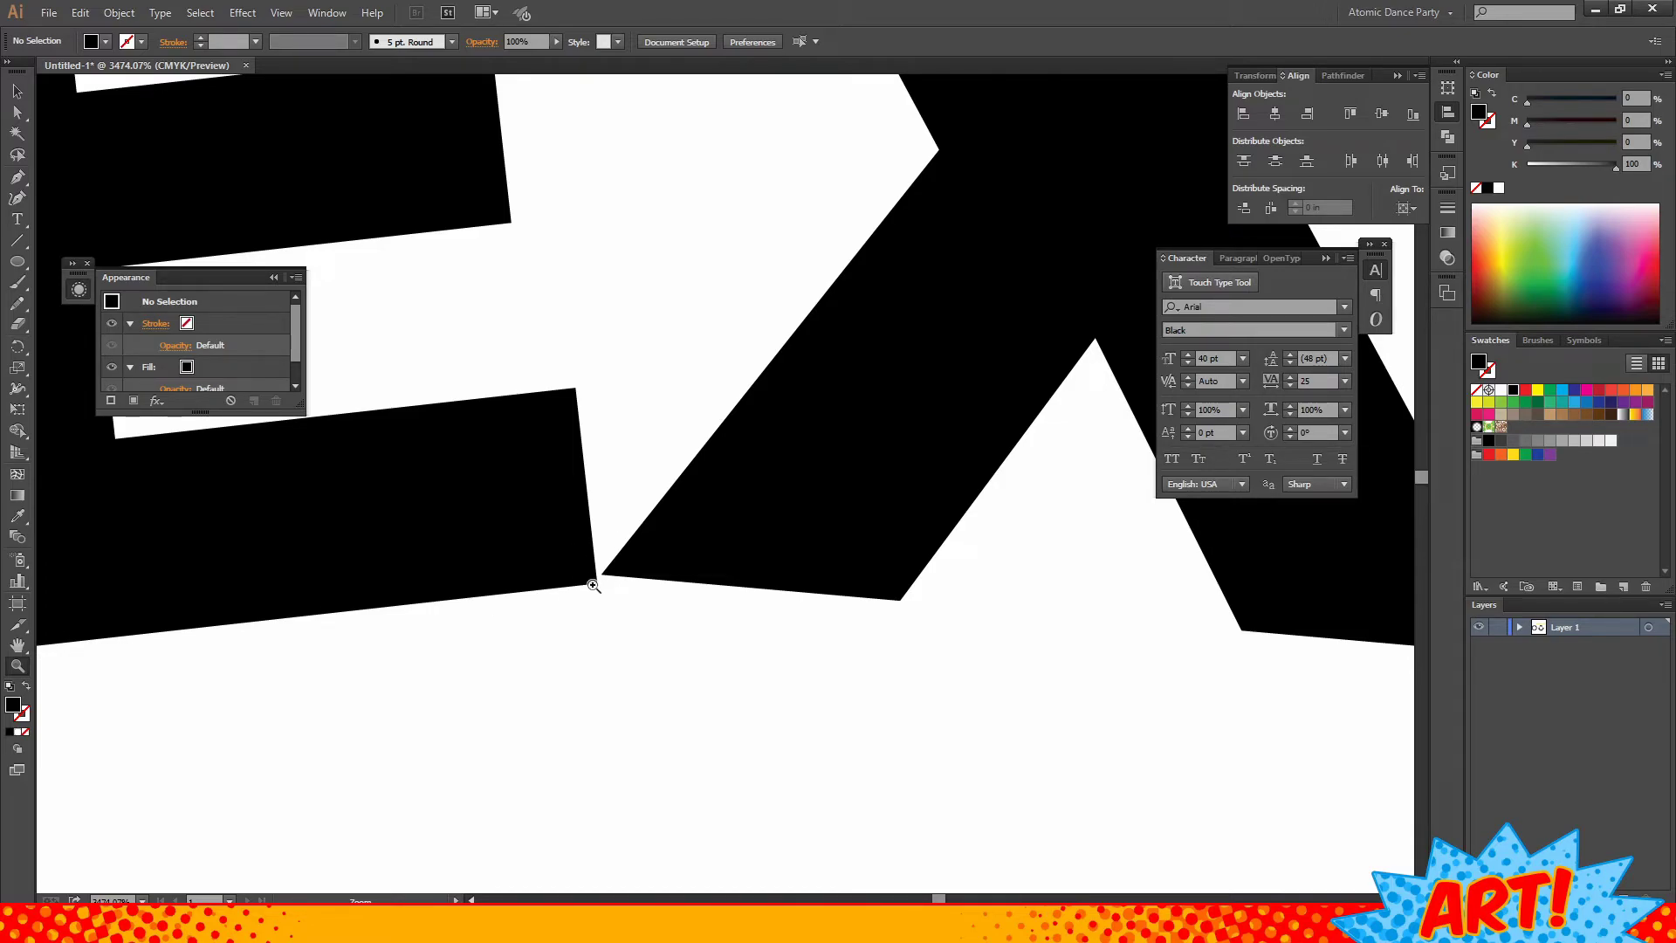
key(ctrl+minus)
key(ctrl+minus)
key(ctrl+minus)
key(ctrl+minus)
key(ctrl+minus)
key(ctrl+minus)
key(ctrl+minus)
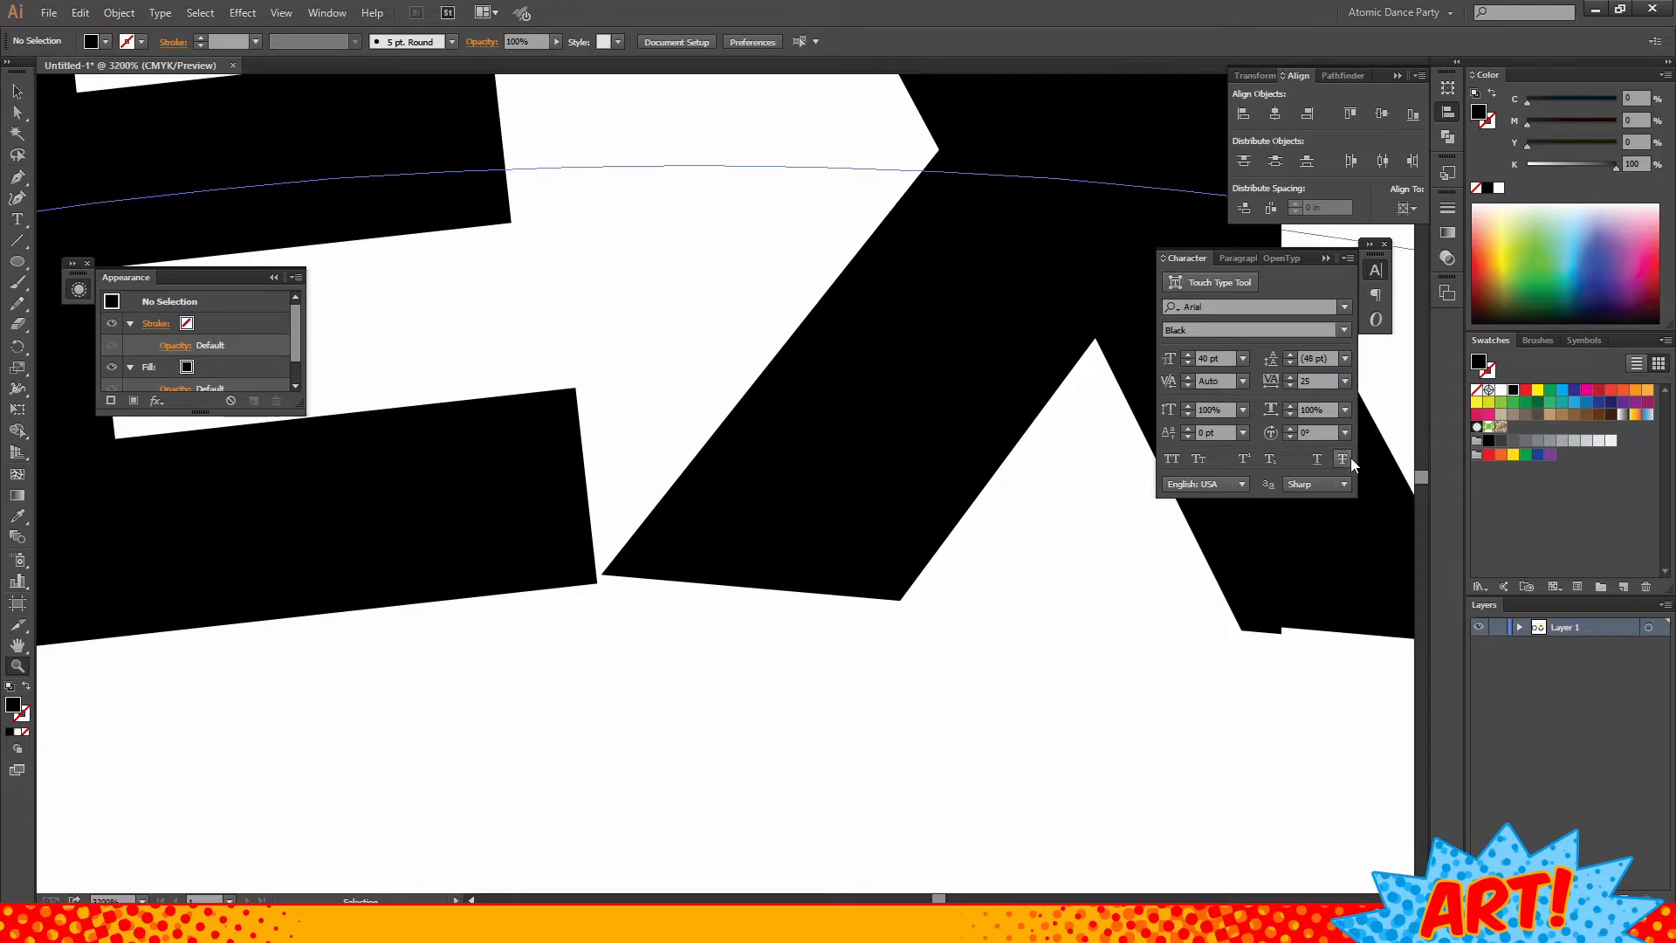
key(ctrl+minus)
key(ctrl+minus)
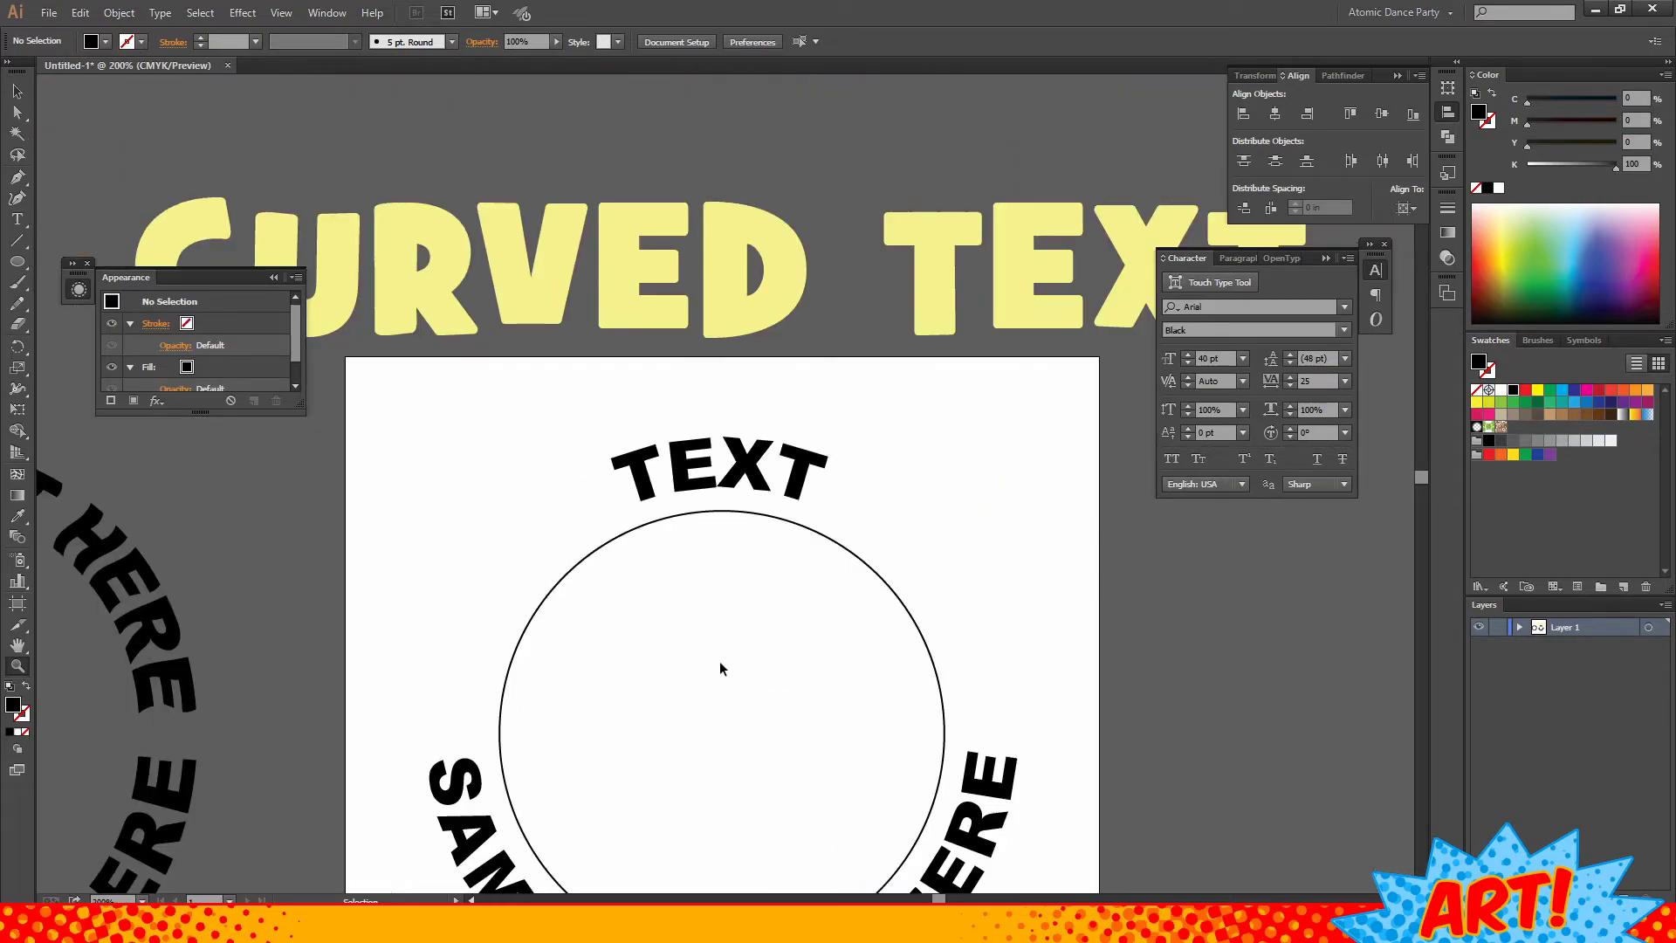
- Try setting the tracking of both circular texts to 0, and undo the change
click(16, 91)
click(635, 229)
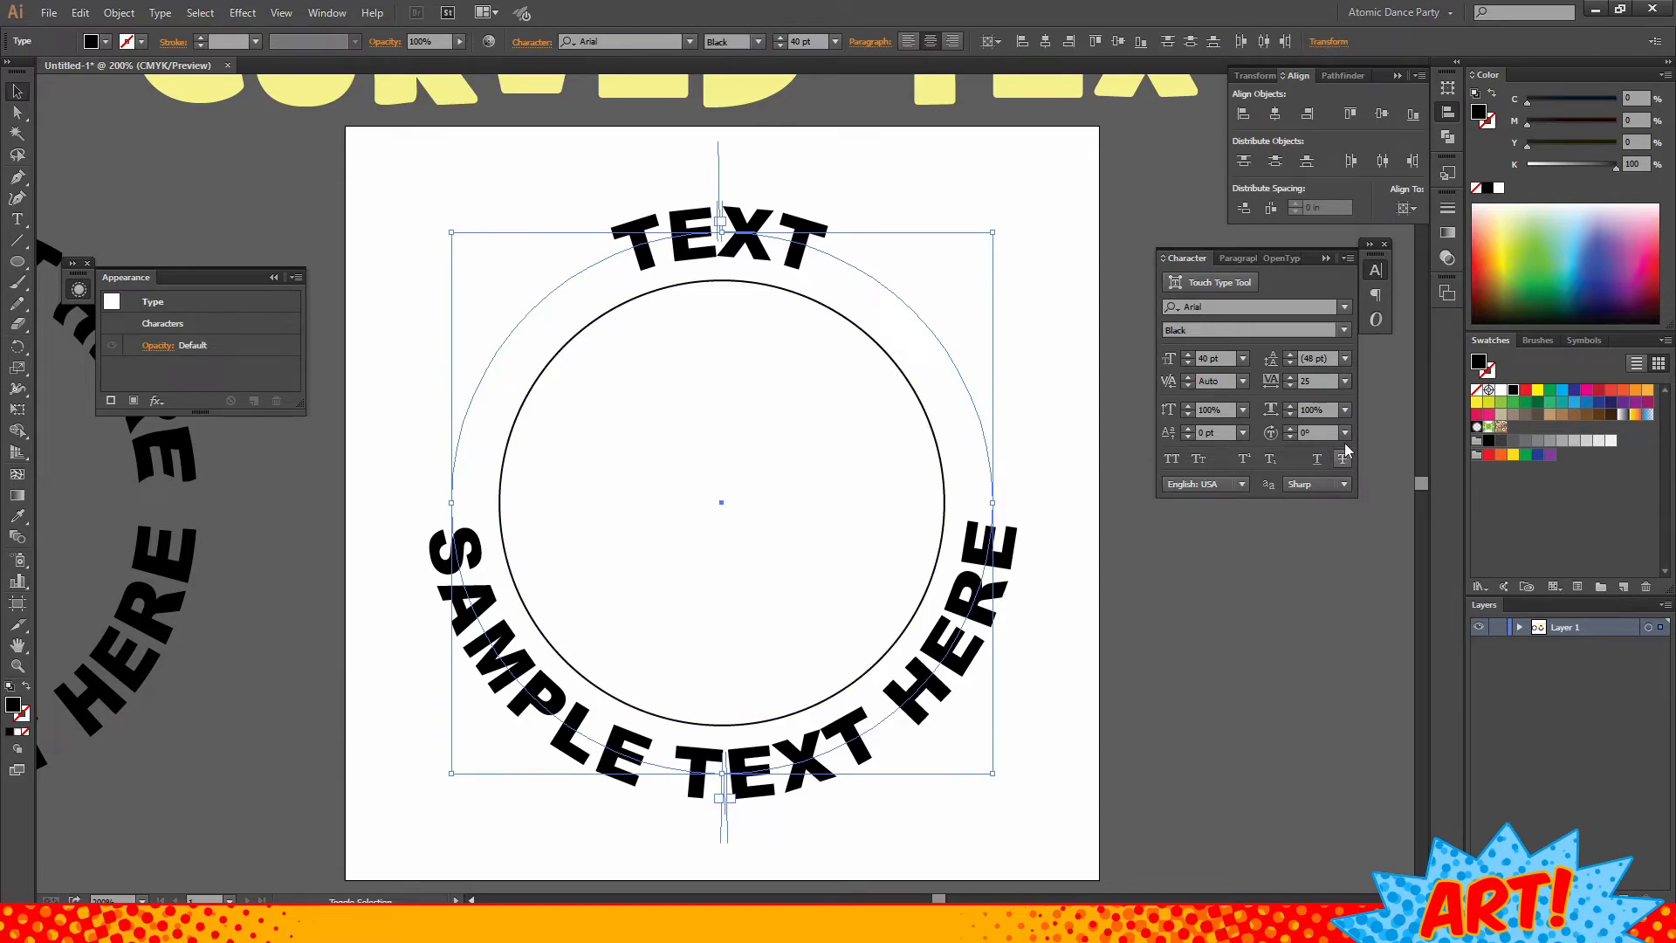
click(1344, 380)
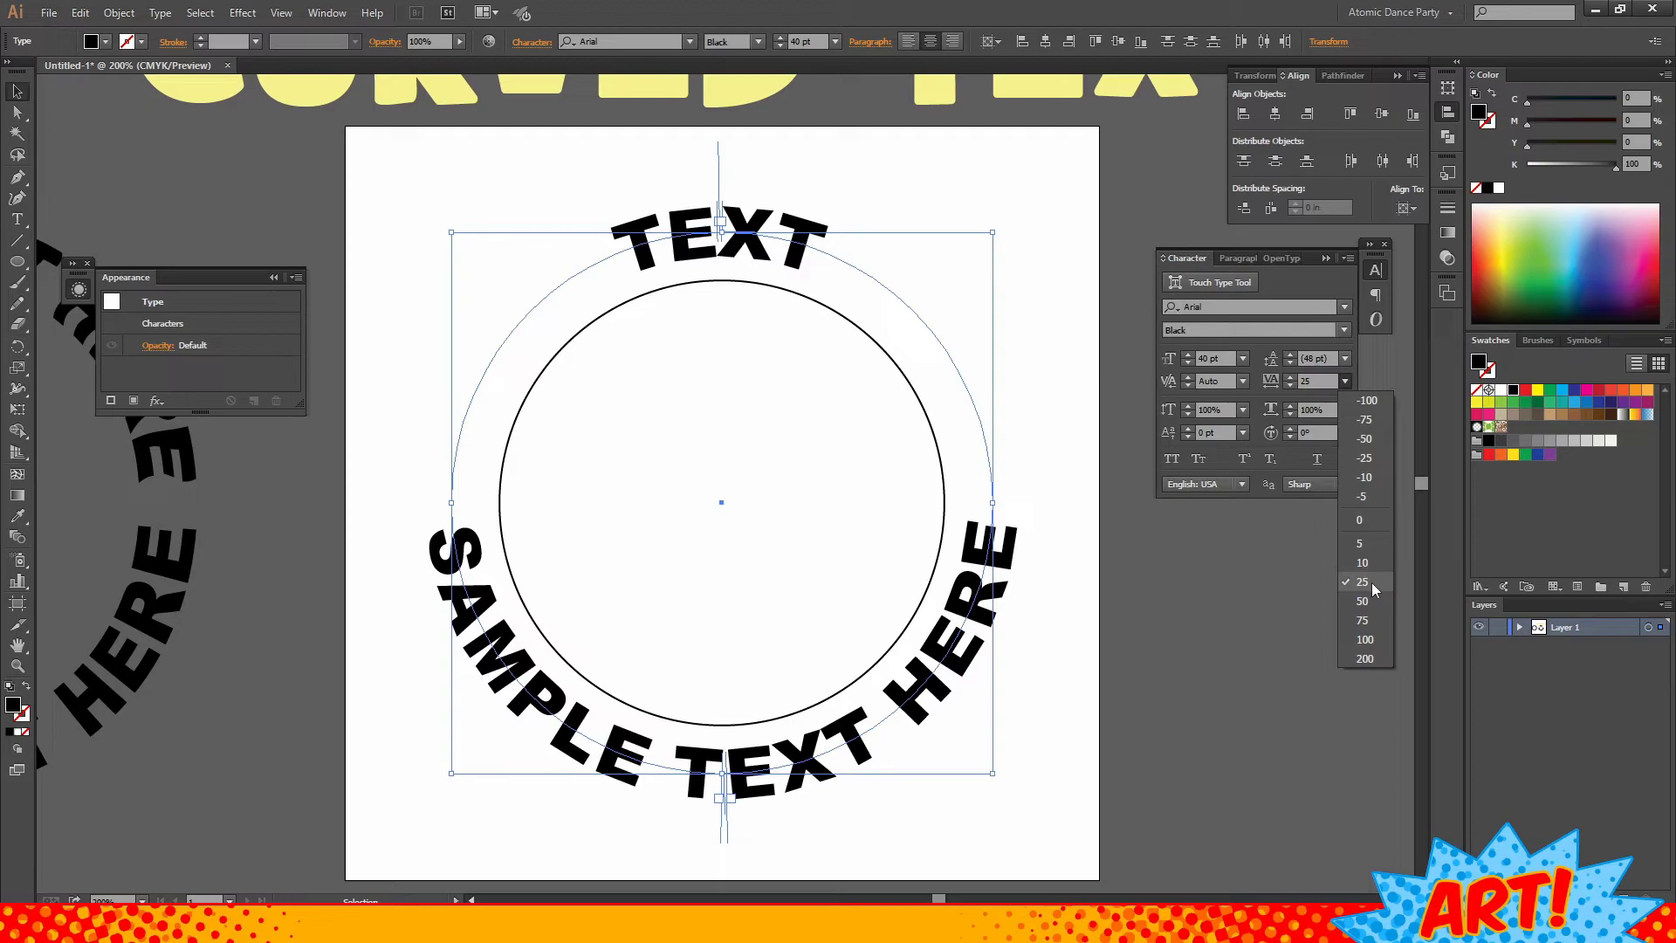
click(1366, 520)
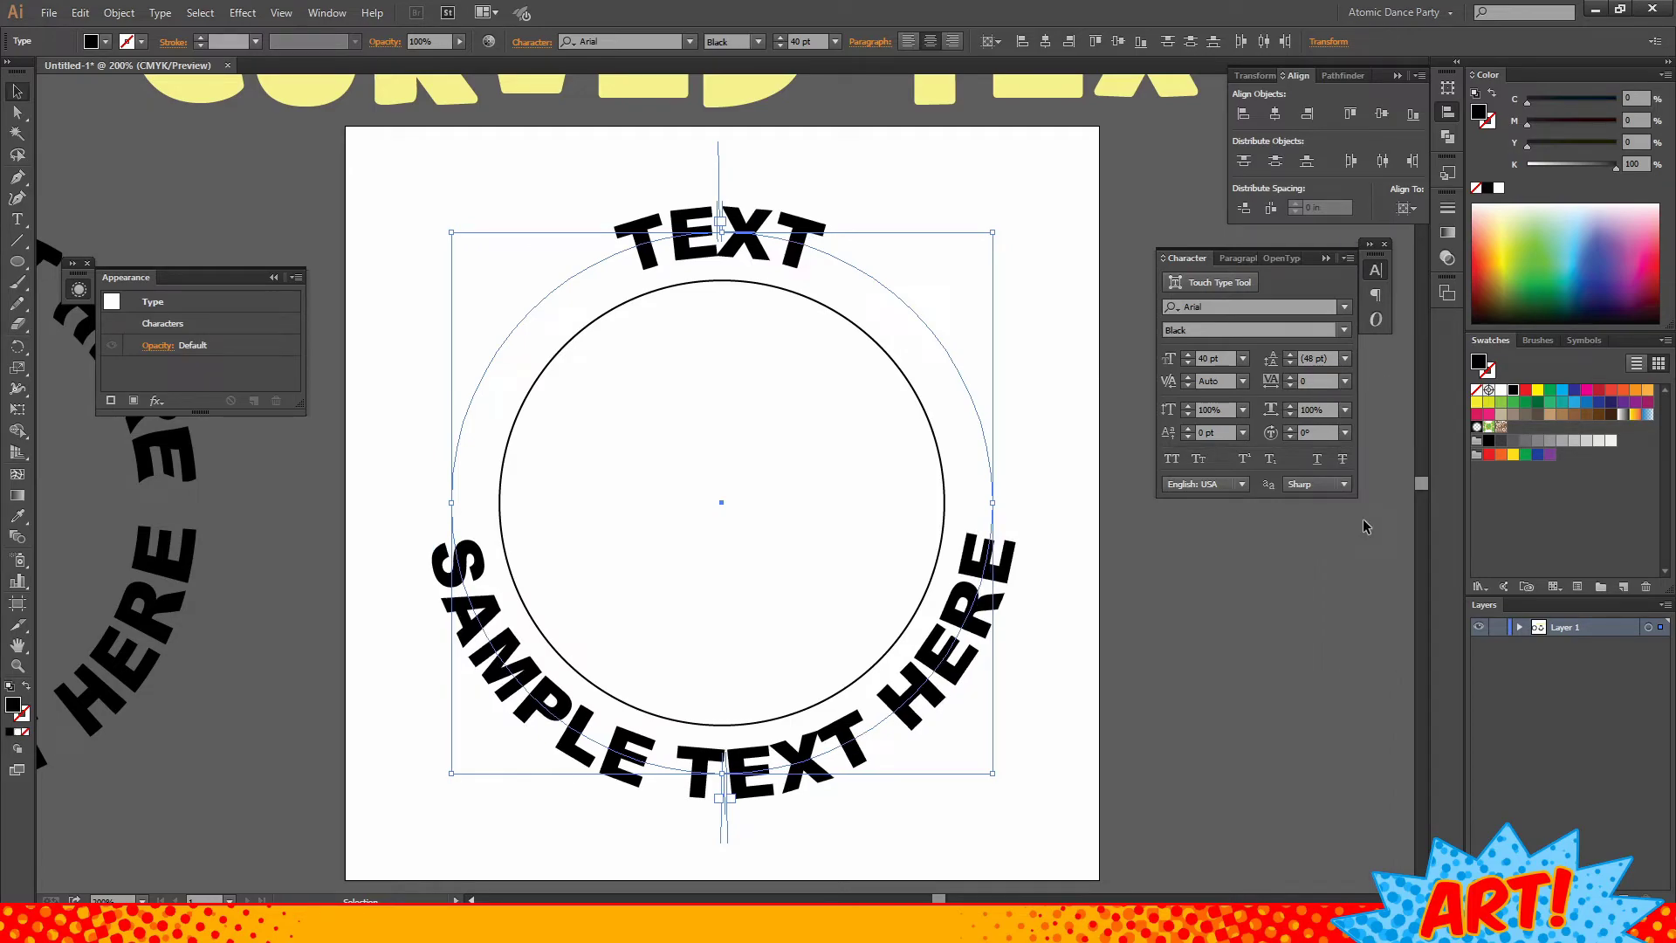
click(1028, 375)
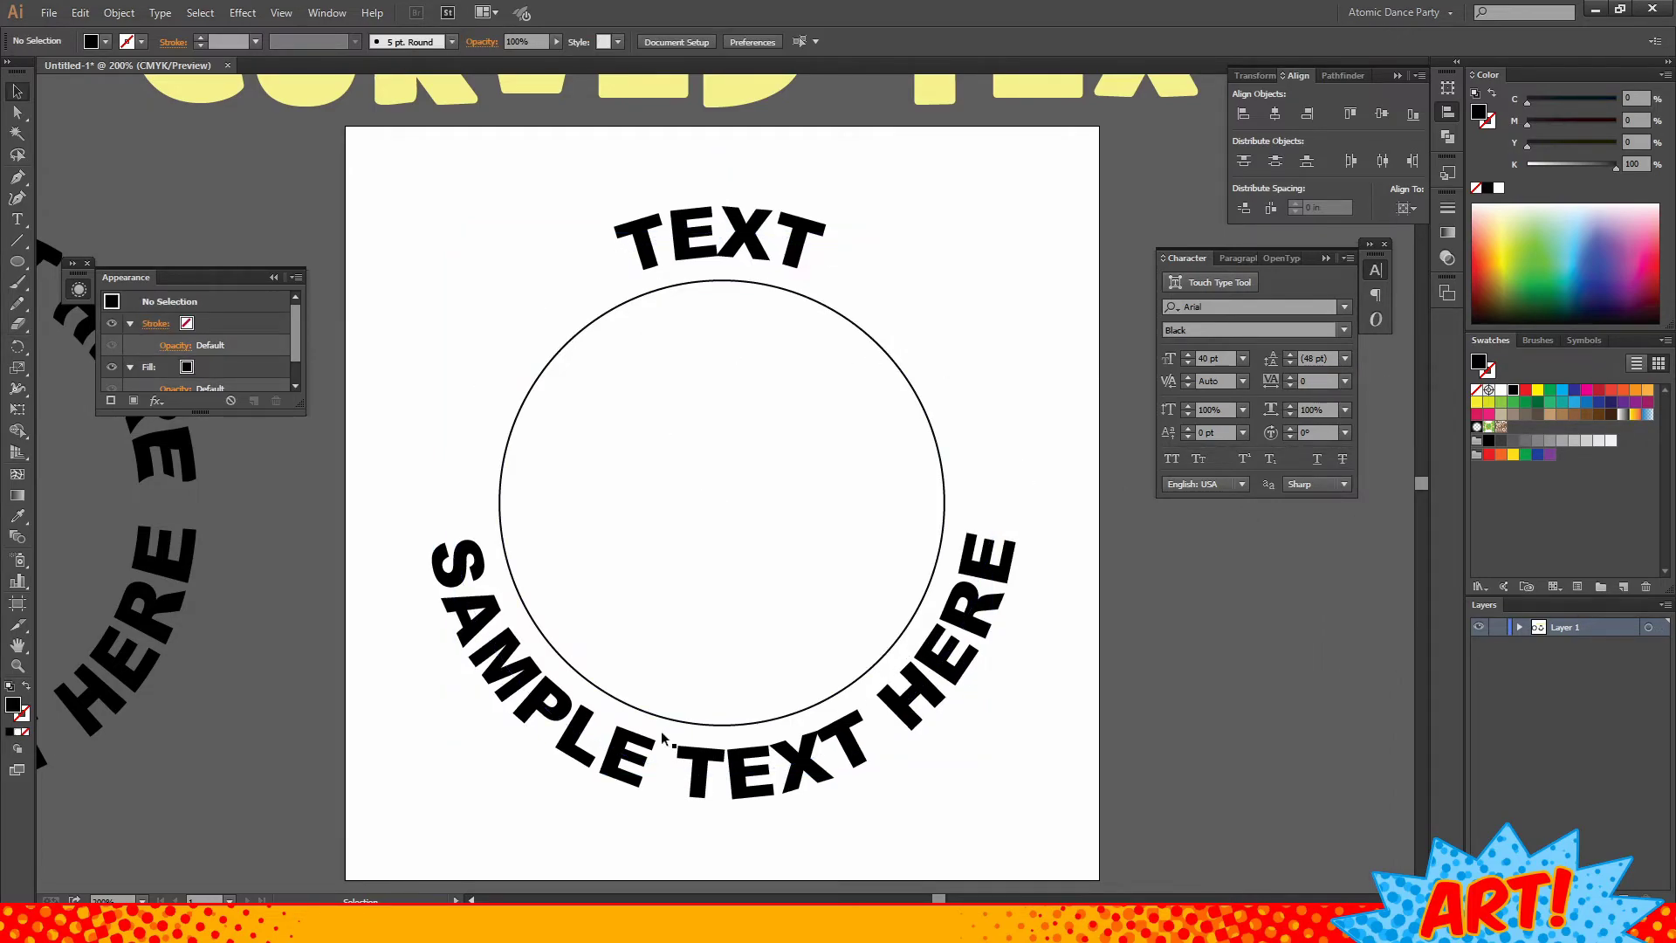
key(ctrl+z)
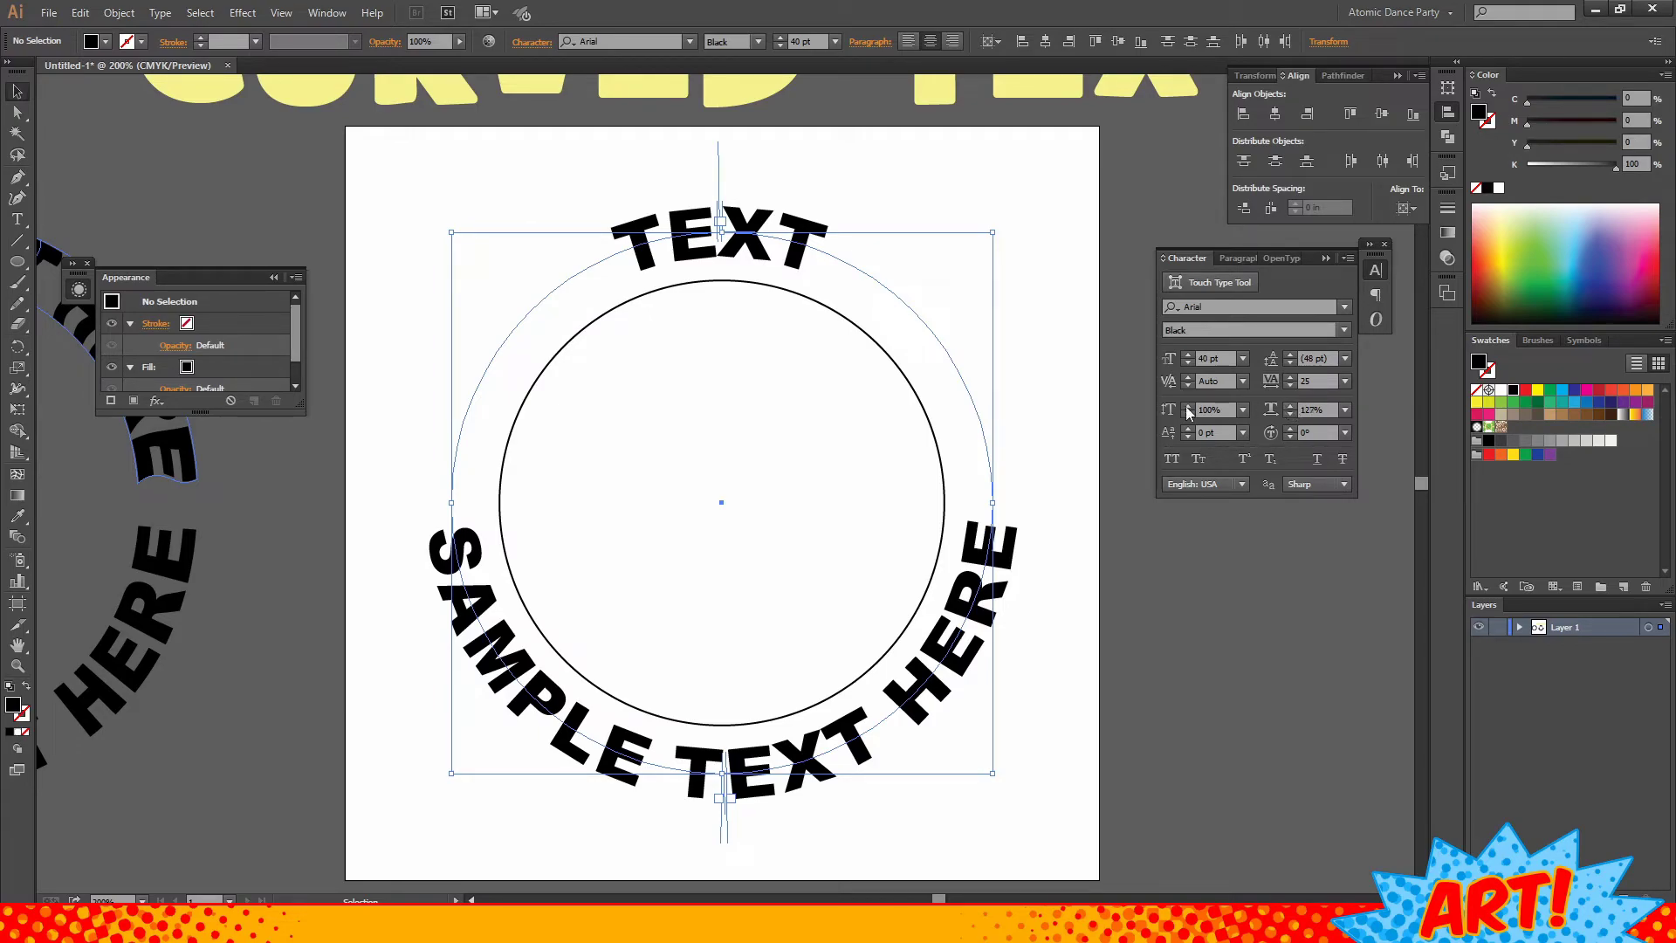
- Increase the tracking of both circular texts to 36 and deselect them
click(1000, 548)
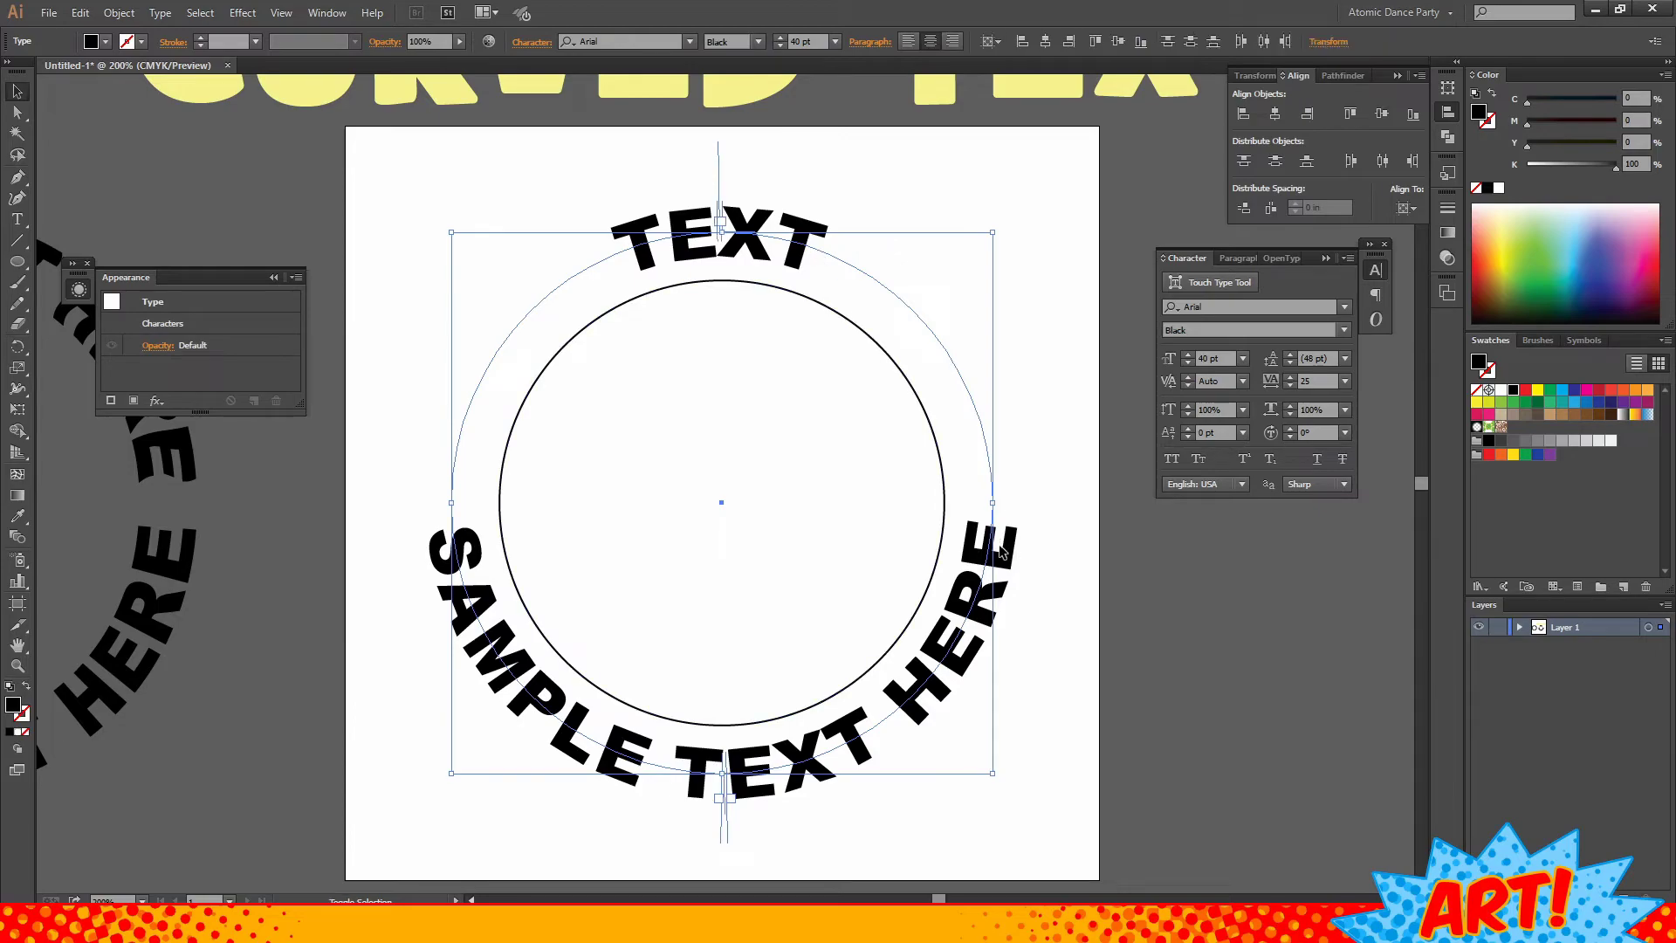
mouse_move(1291, 409)
mouse_down()
mouse_move(1286, 423)
mouse_move(1290, 386)
mouse_up()
click(1052, 380)
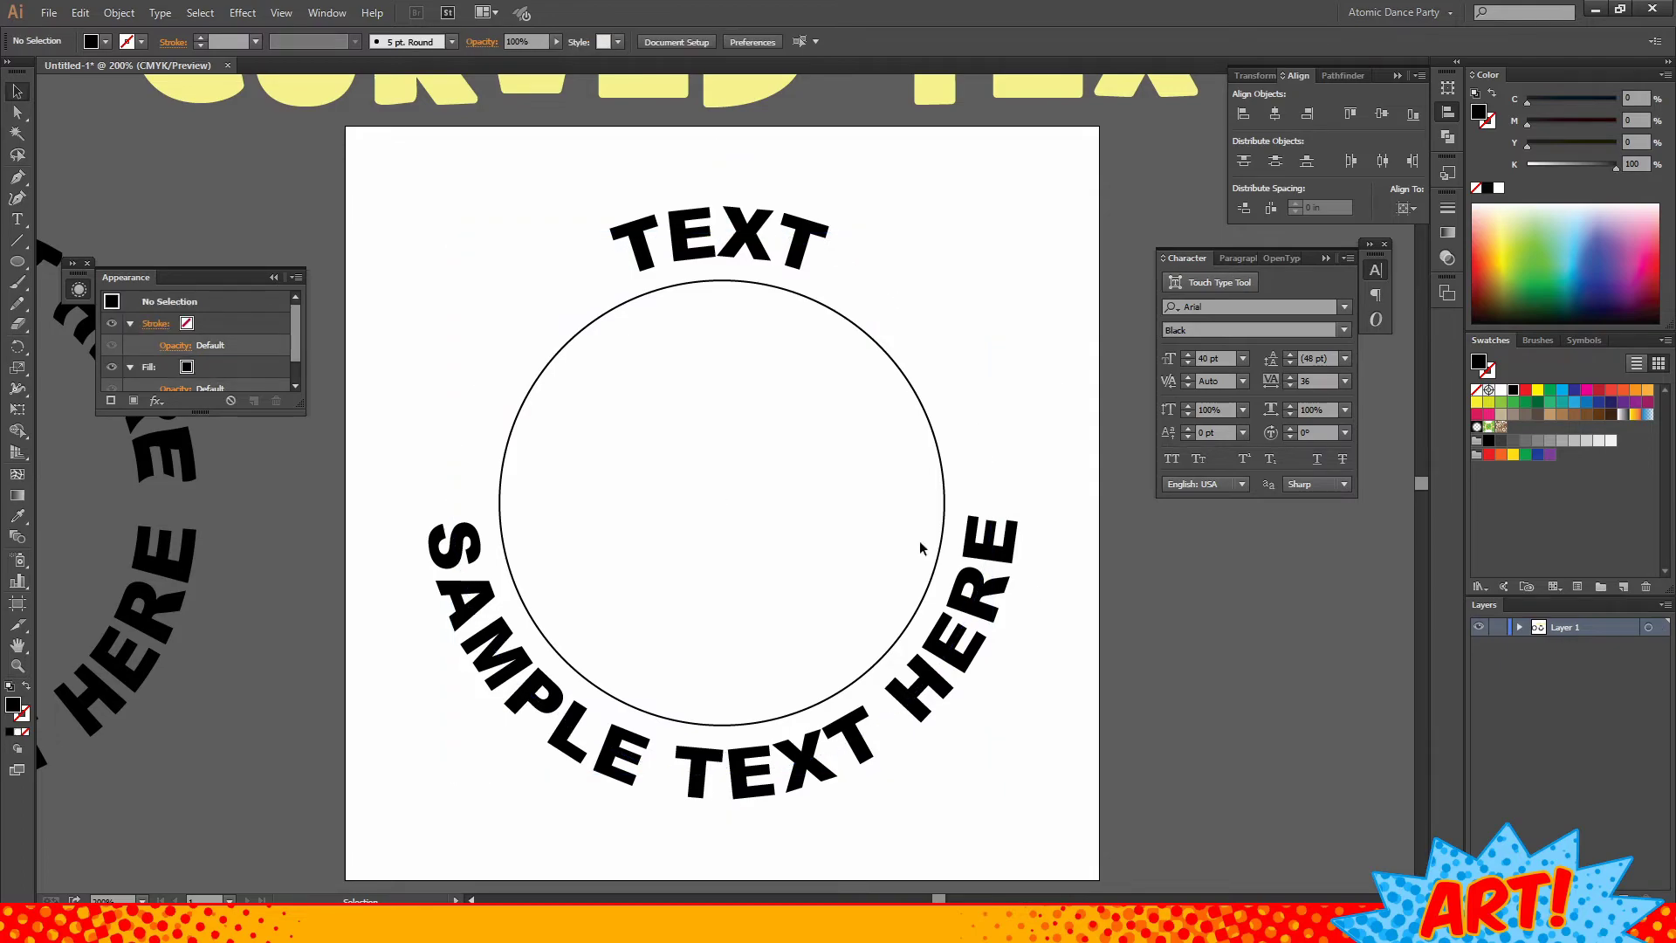
- Add further lines reading TEXT after the upper word TEXT on the circular path
click(16, 219)
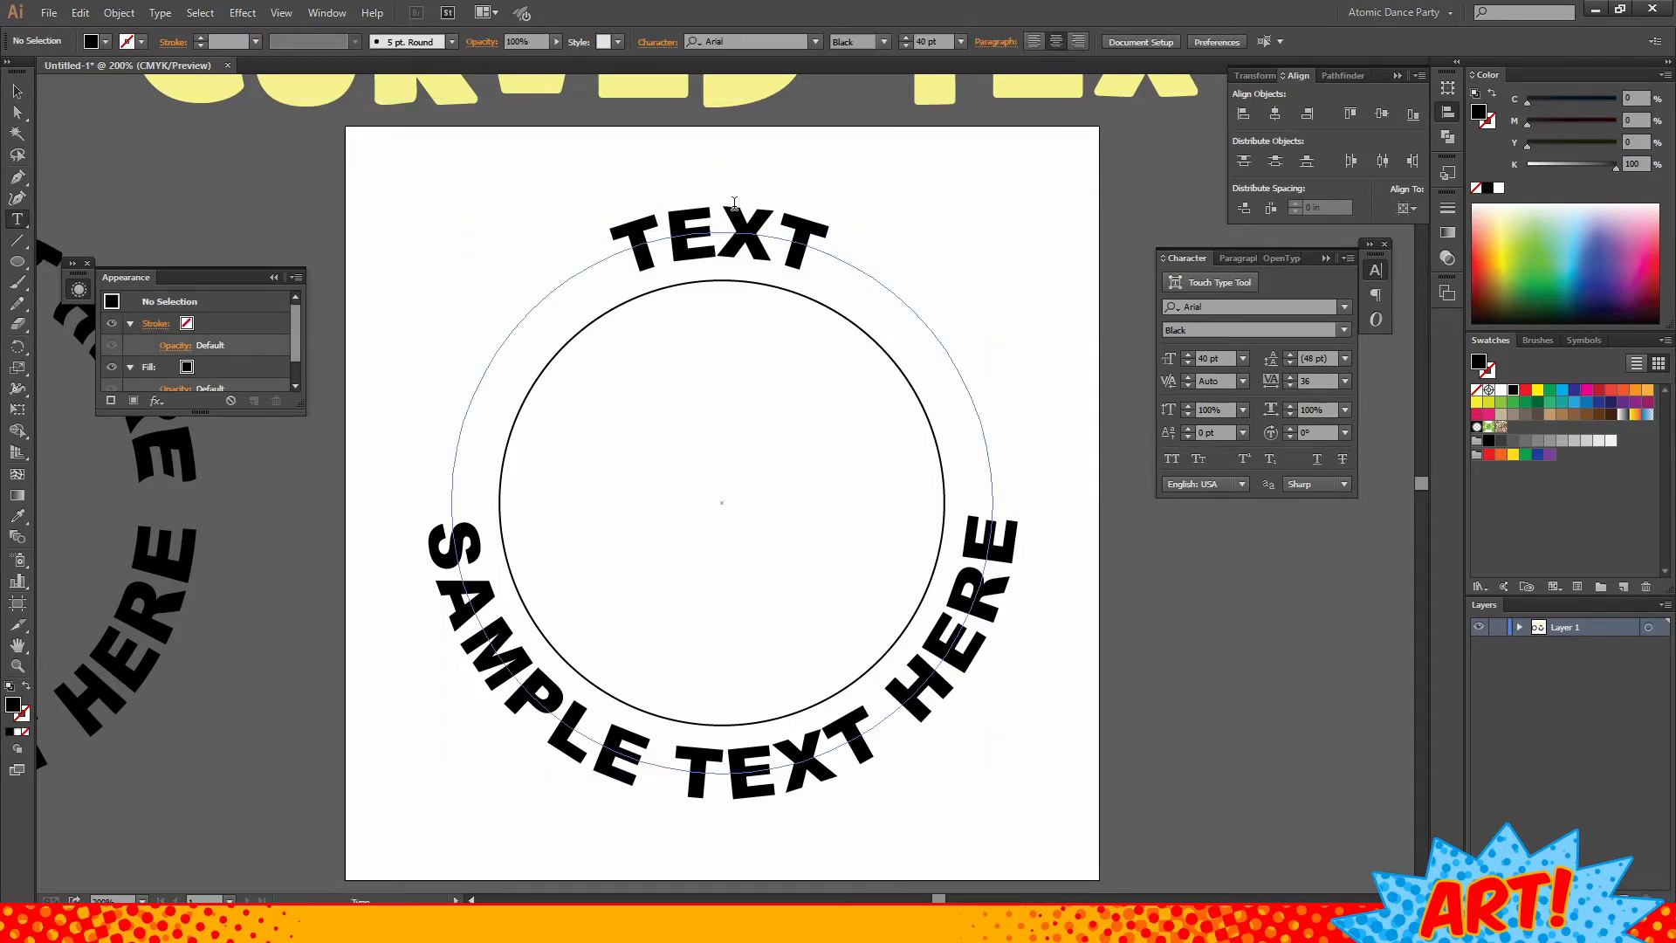
click(810, 224)
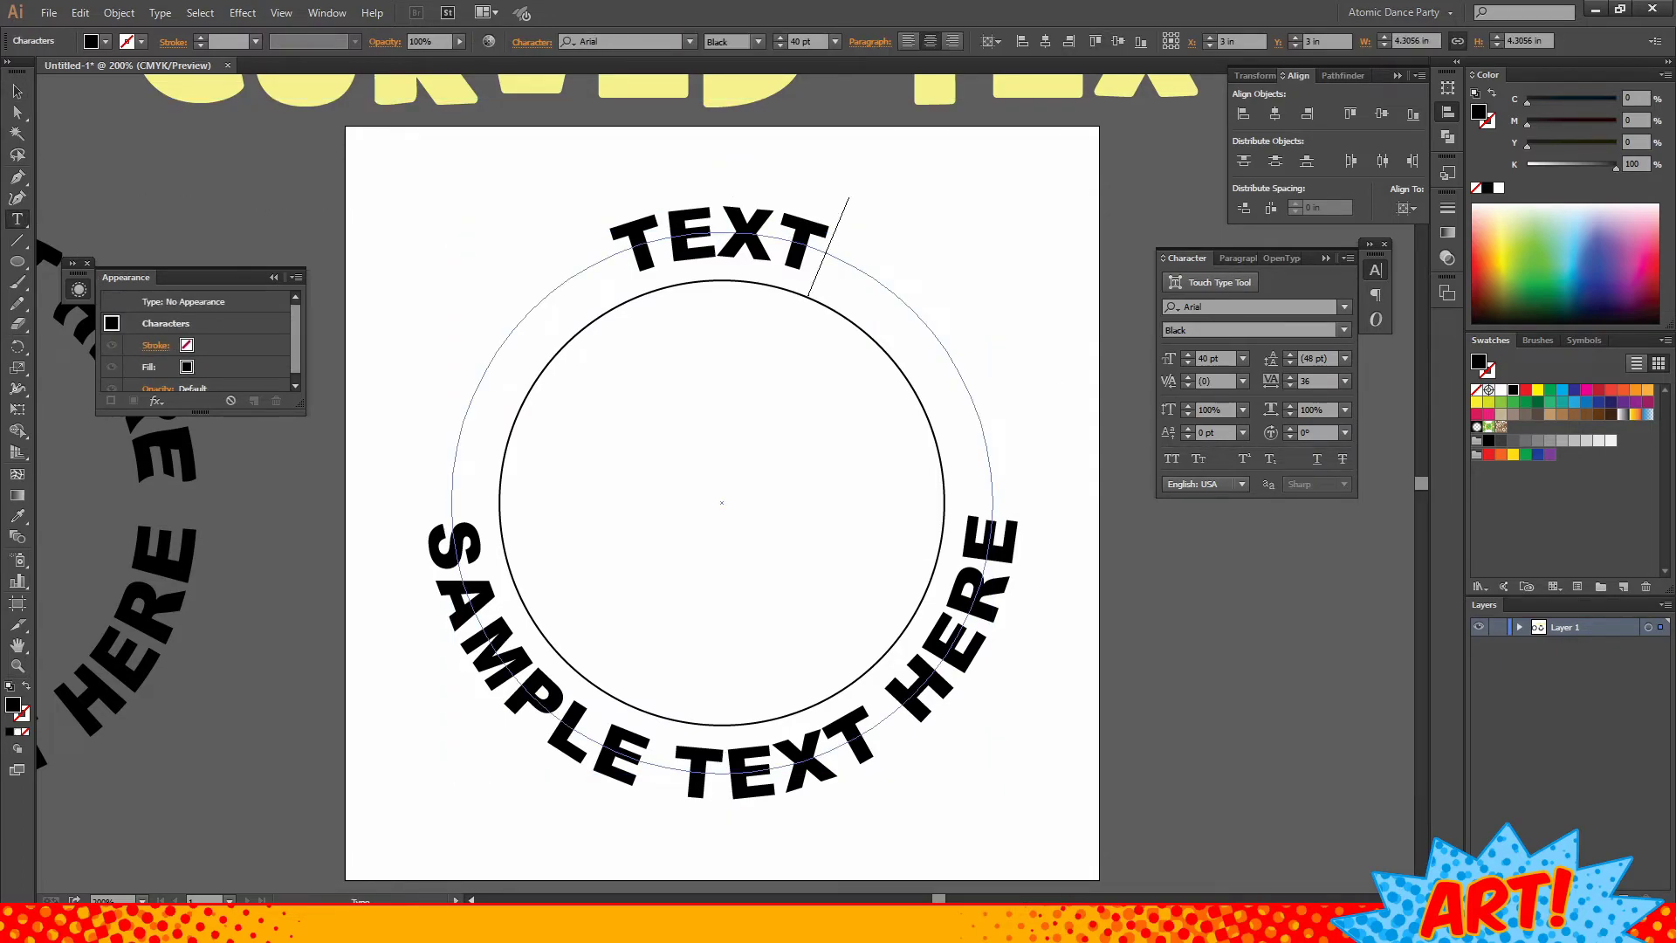
key(ctrl+shift+a)
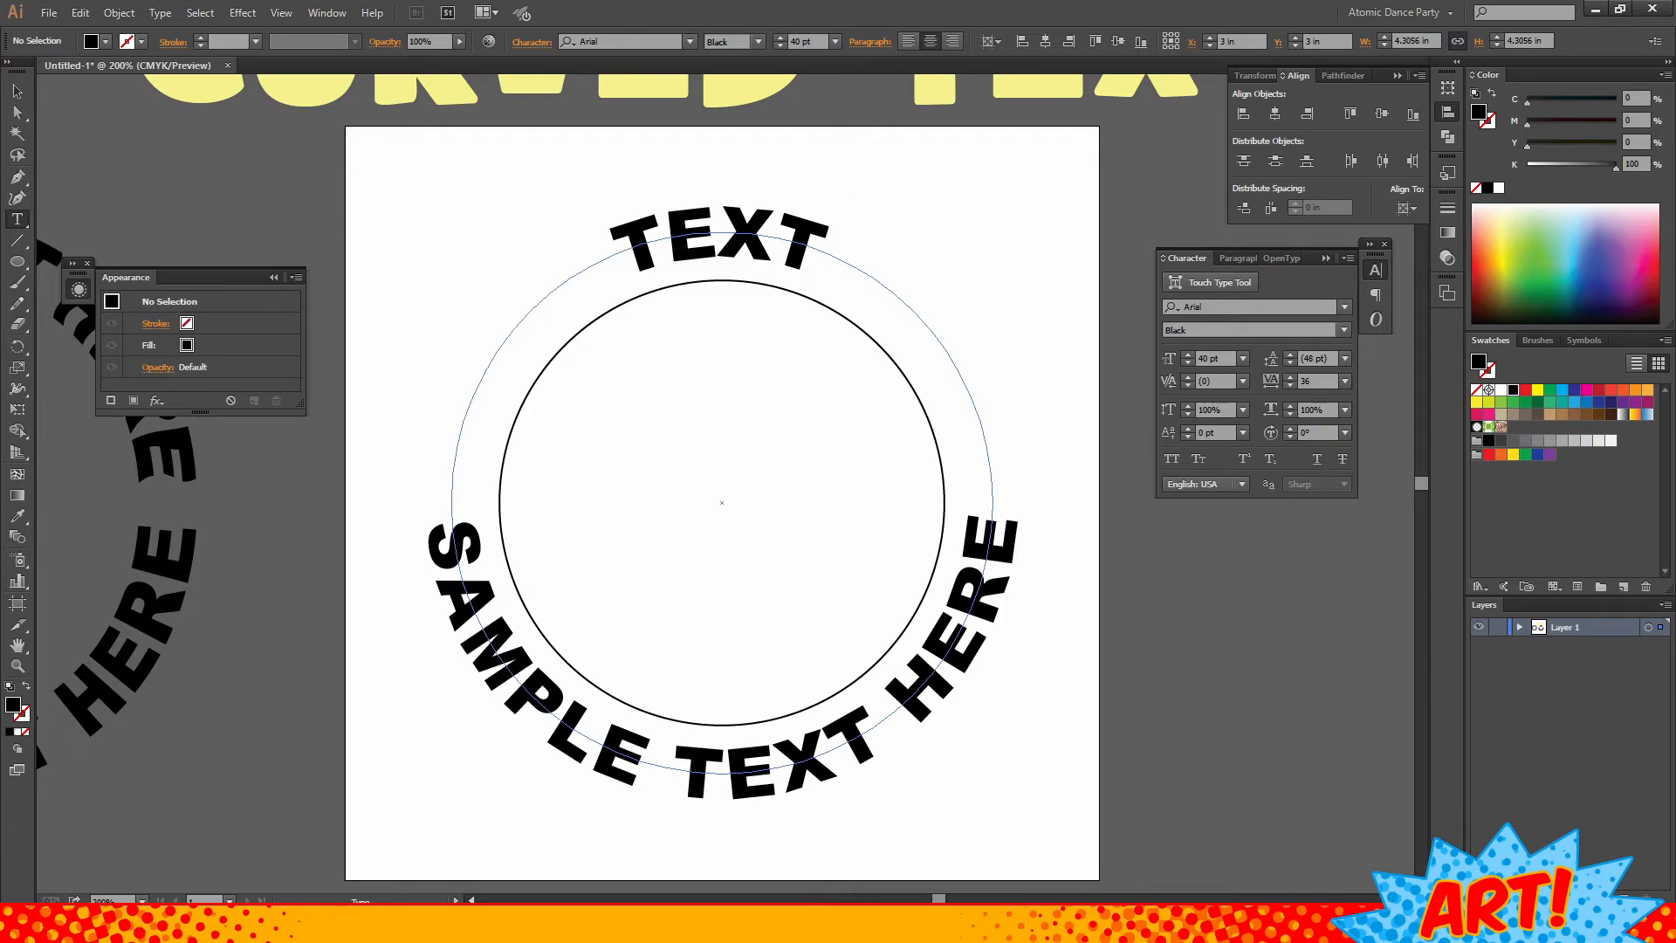
click(14, 87)
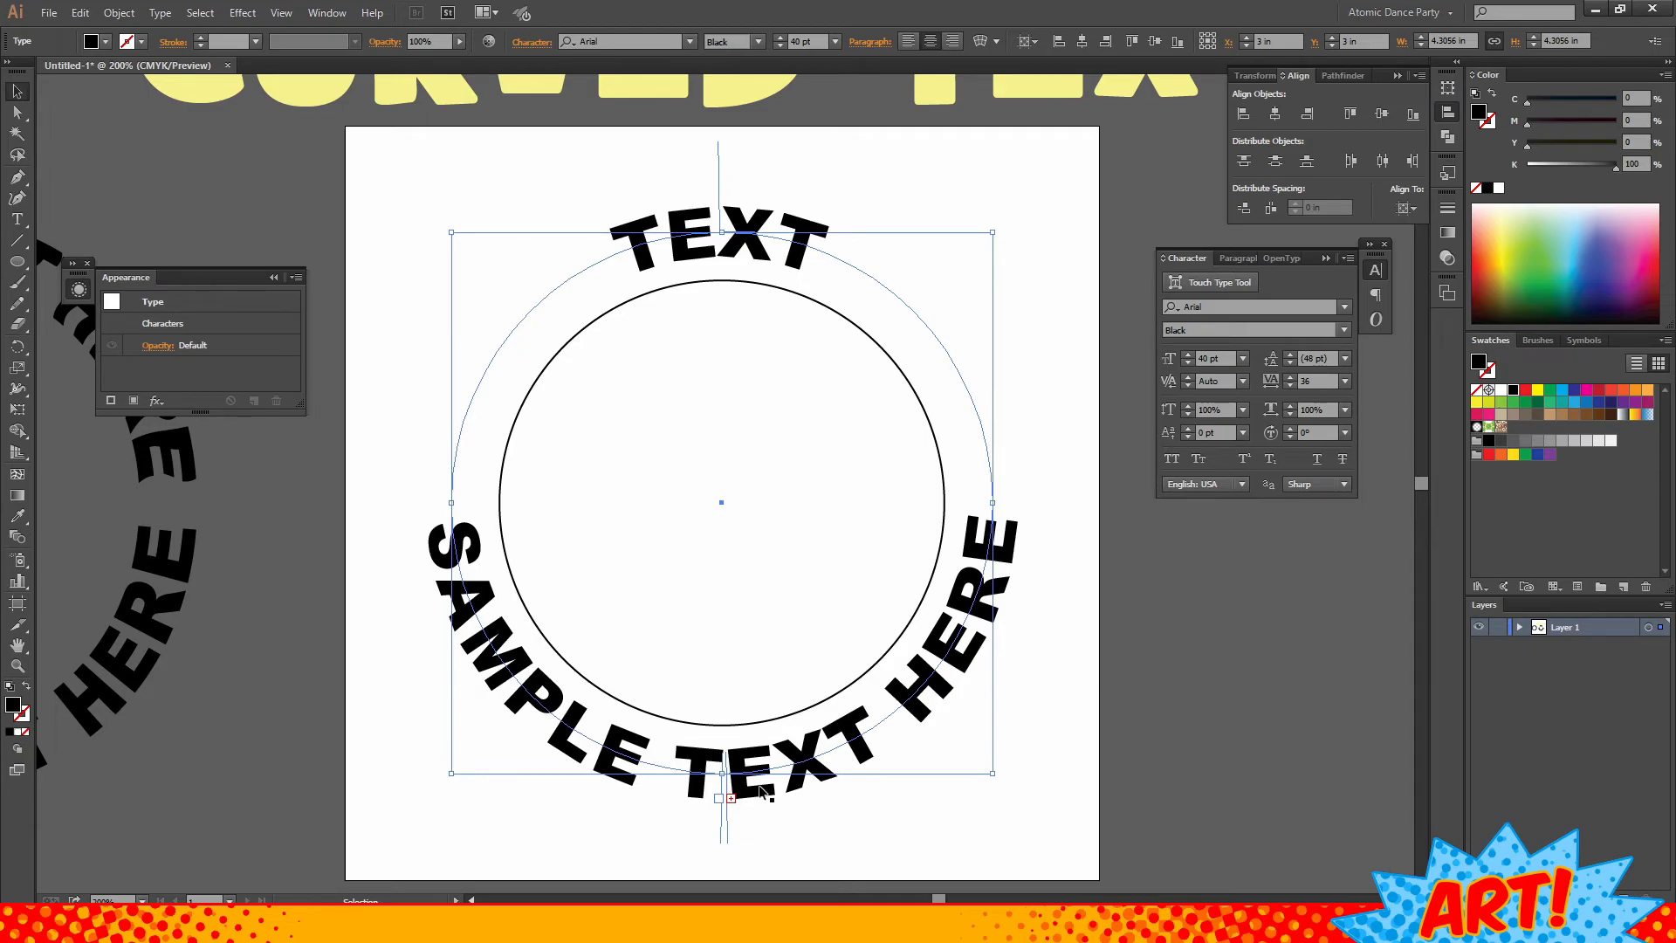
key(Return)
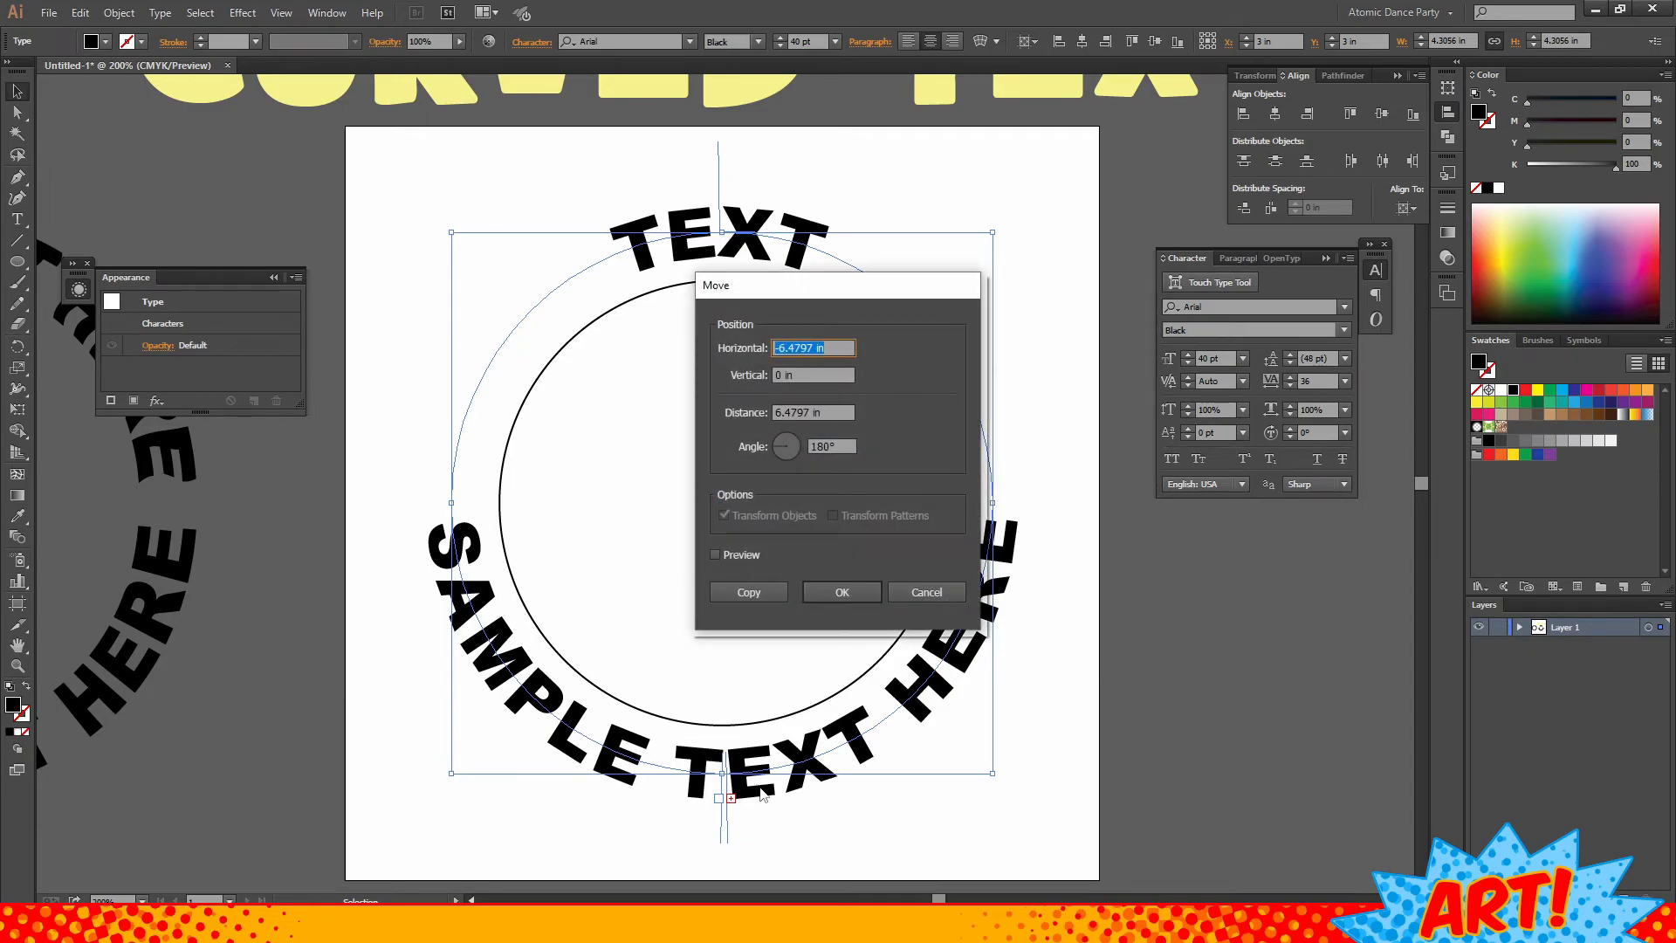
click(926, 592)
click(12, 223)
click(809, 233)
key(Escape)
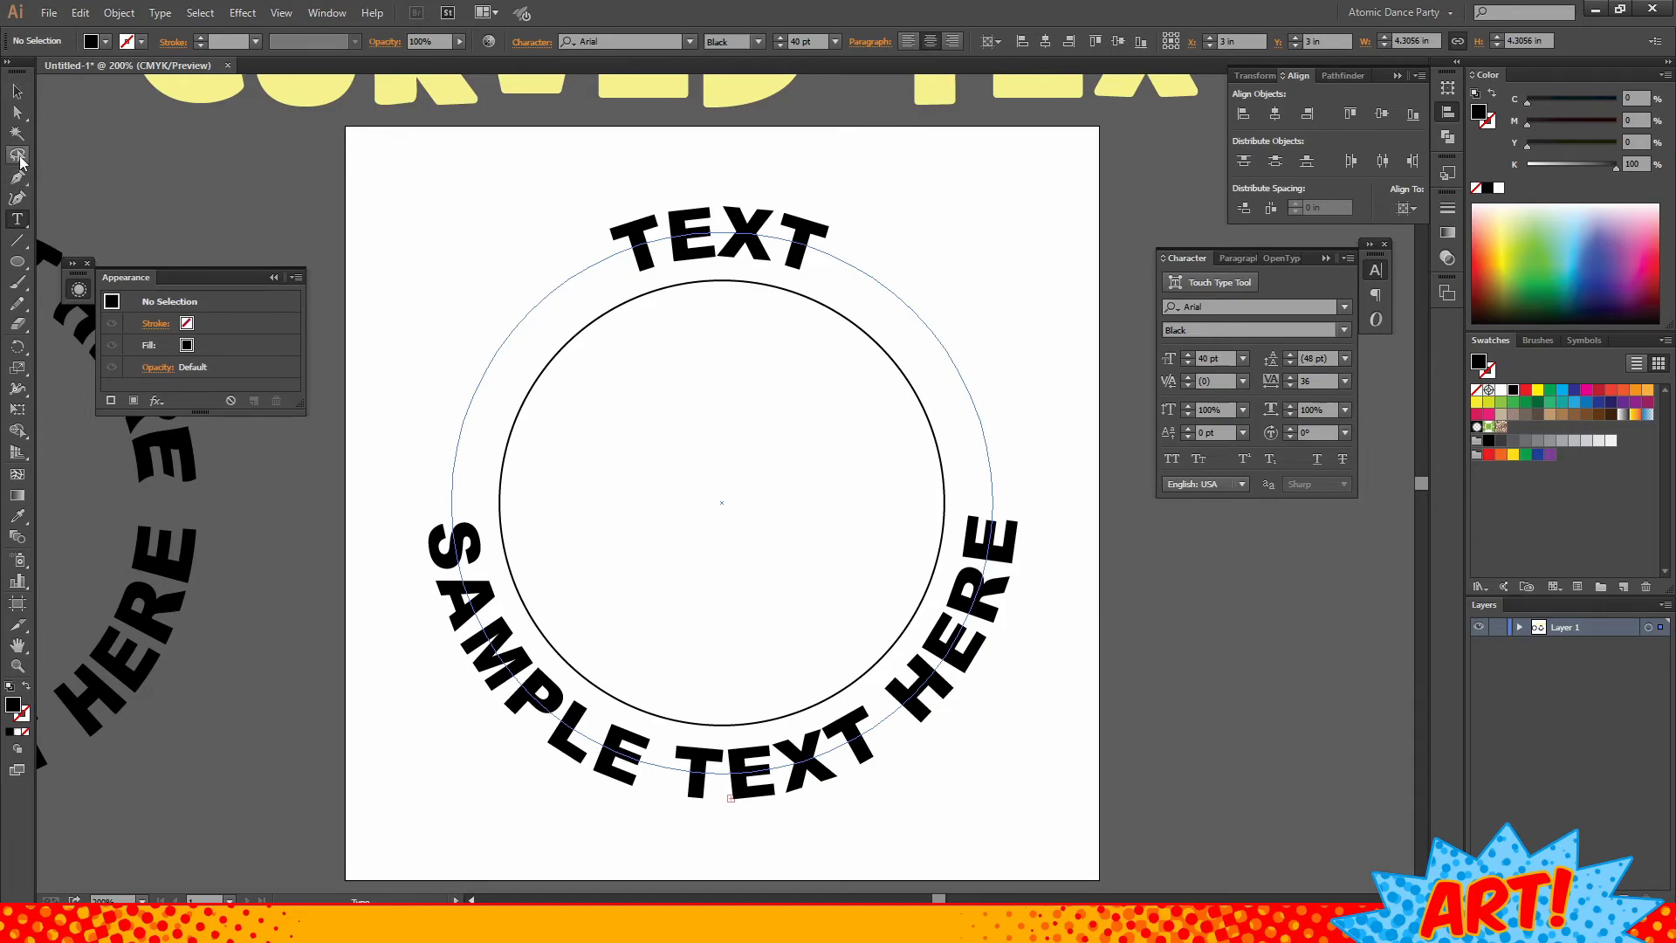
- Try pasting the full content of the upper circular text as a separate text block inside the circle, and delete that block
key(ctrl+z)
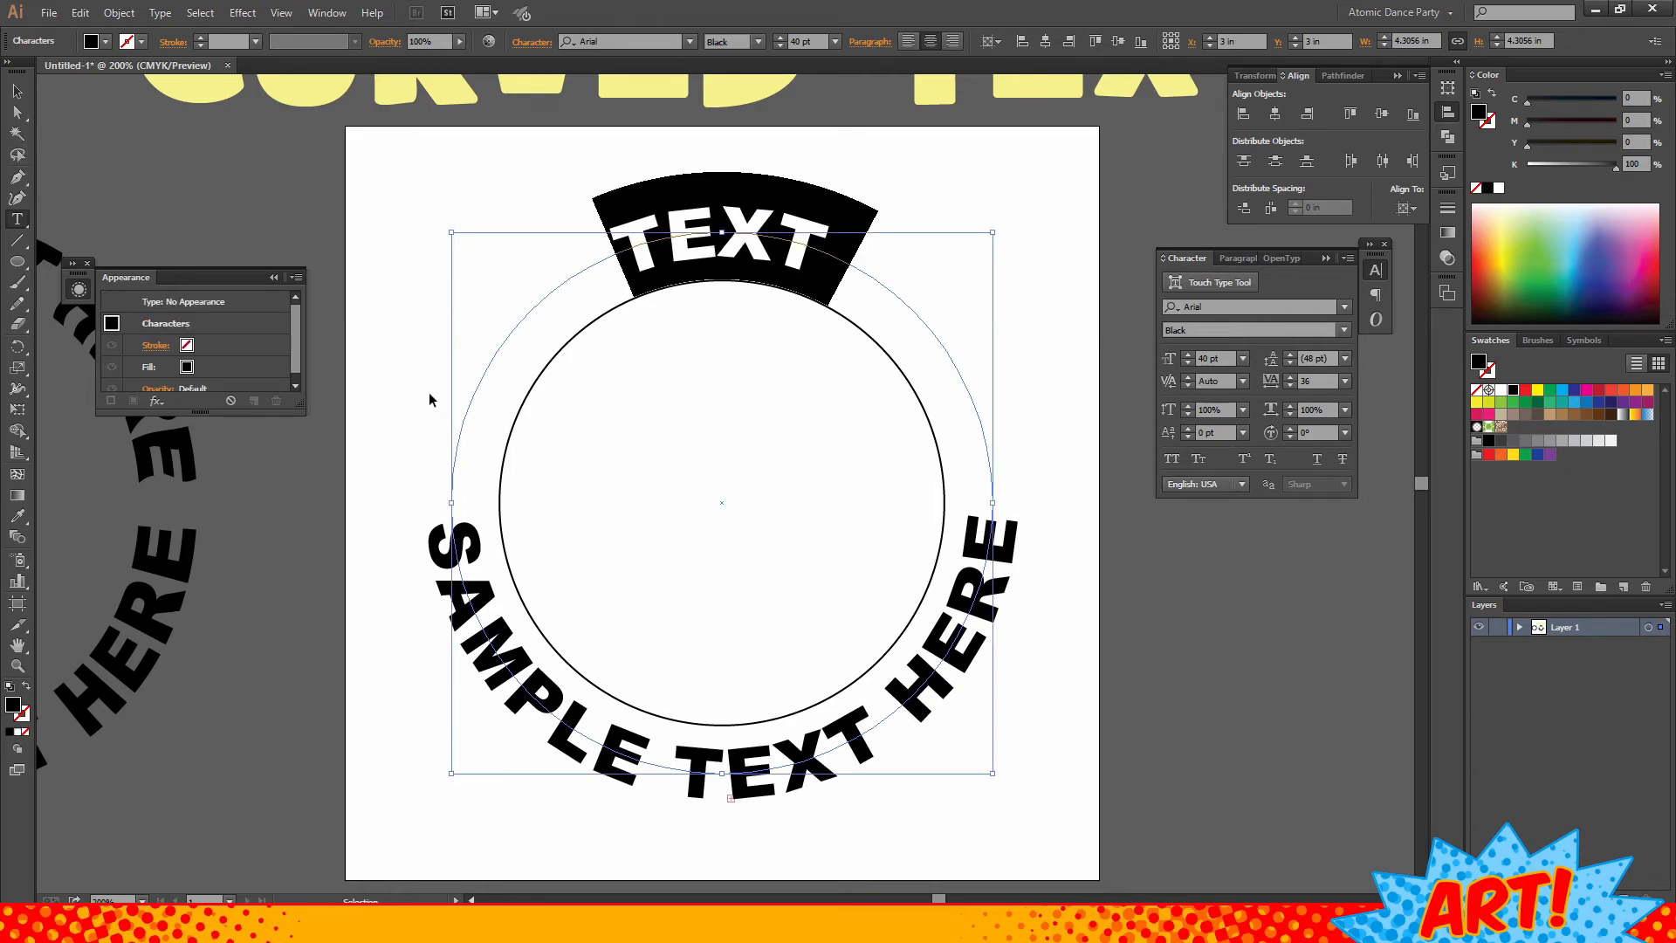
click(390, 374)
key(ctrl+z)
key(ctrl+z)
key(ctrl+z)
key(ctrl+z)
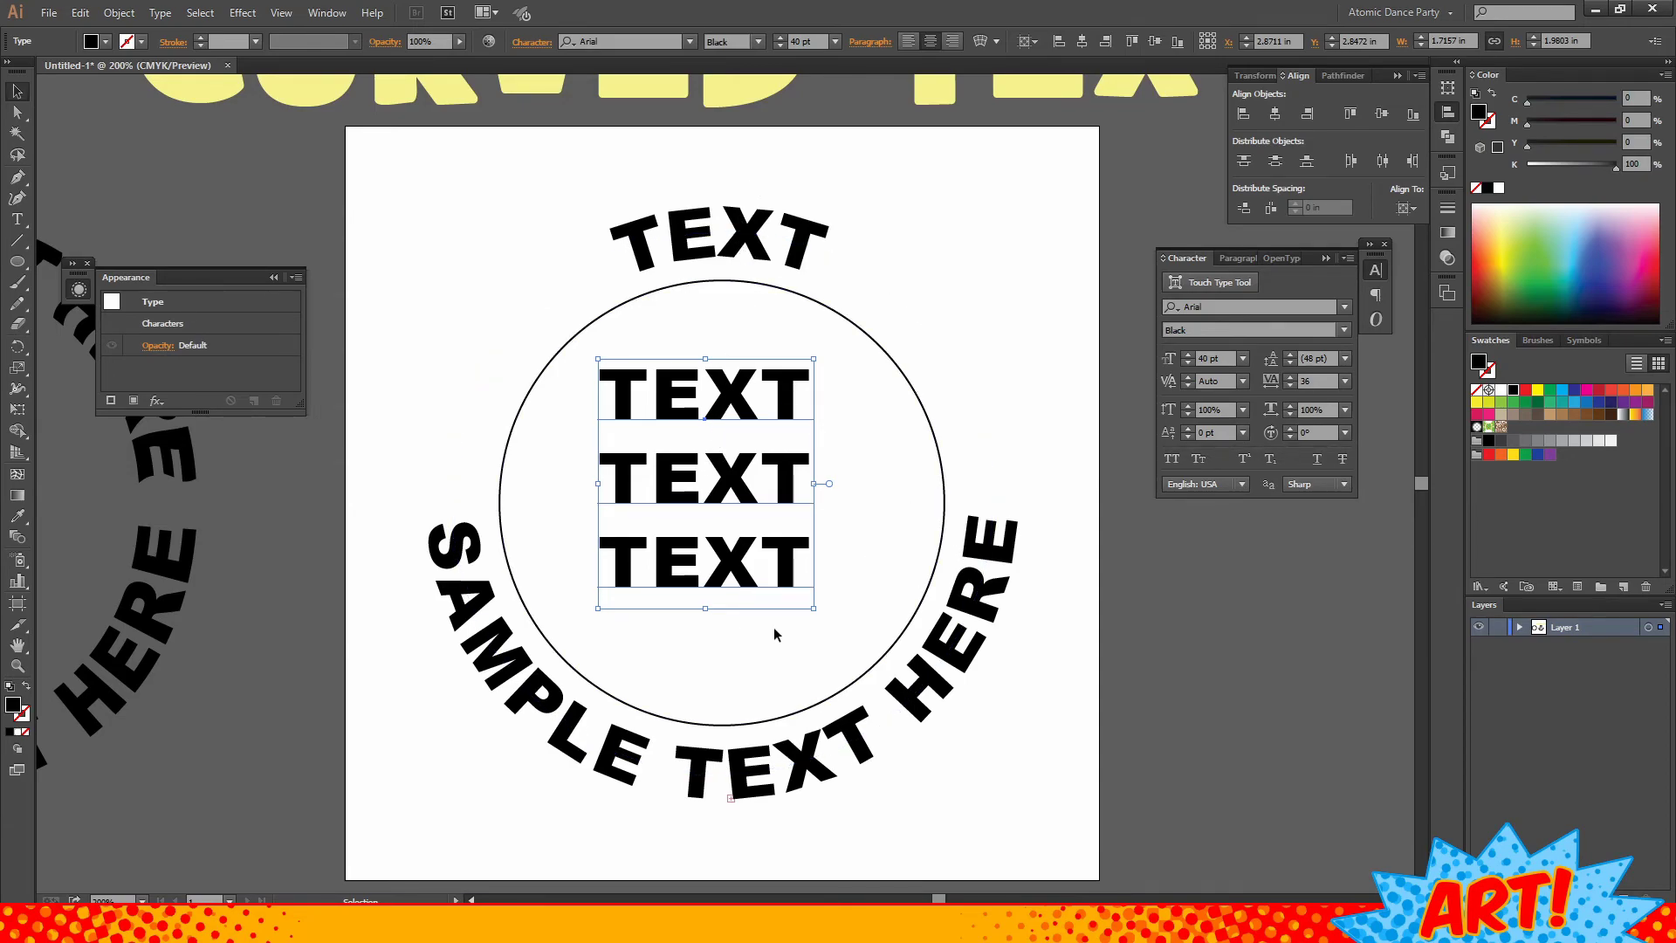
key(Delete)
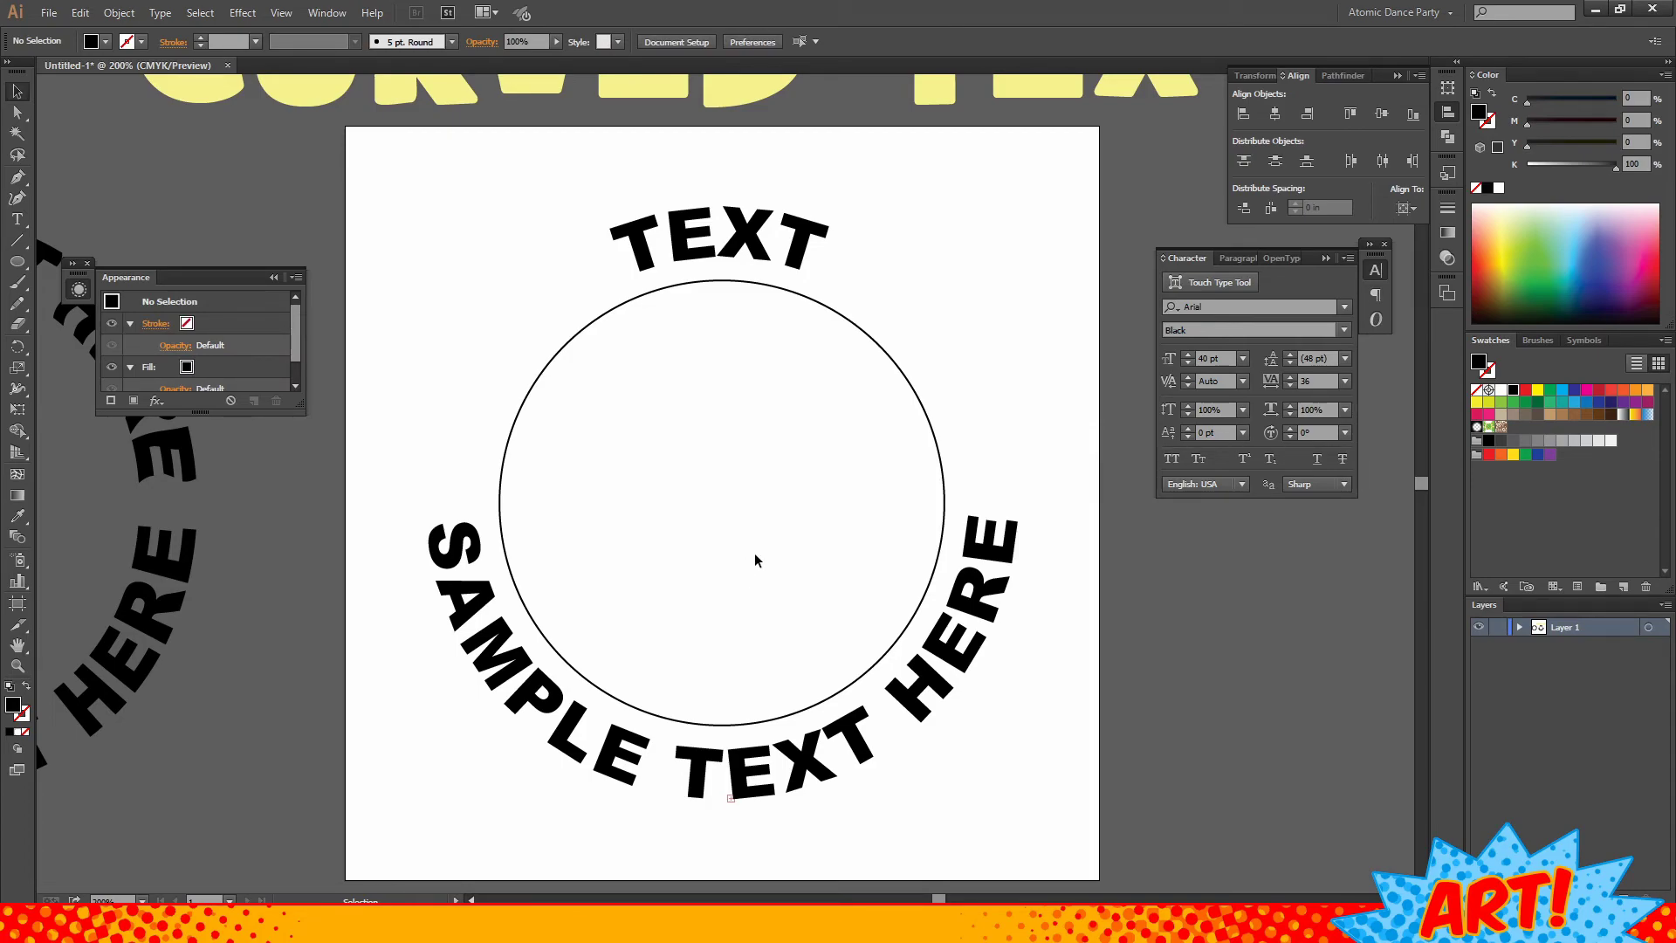
- Try deleting the upper circular word TEXT, and undo the deletion
click(657, 209)
key(Delete)
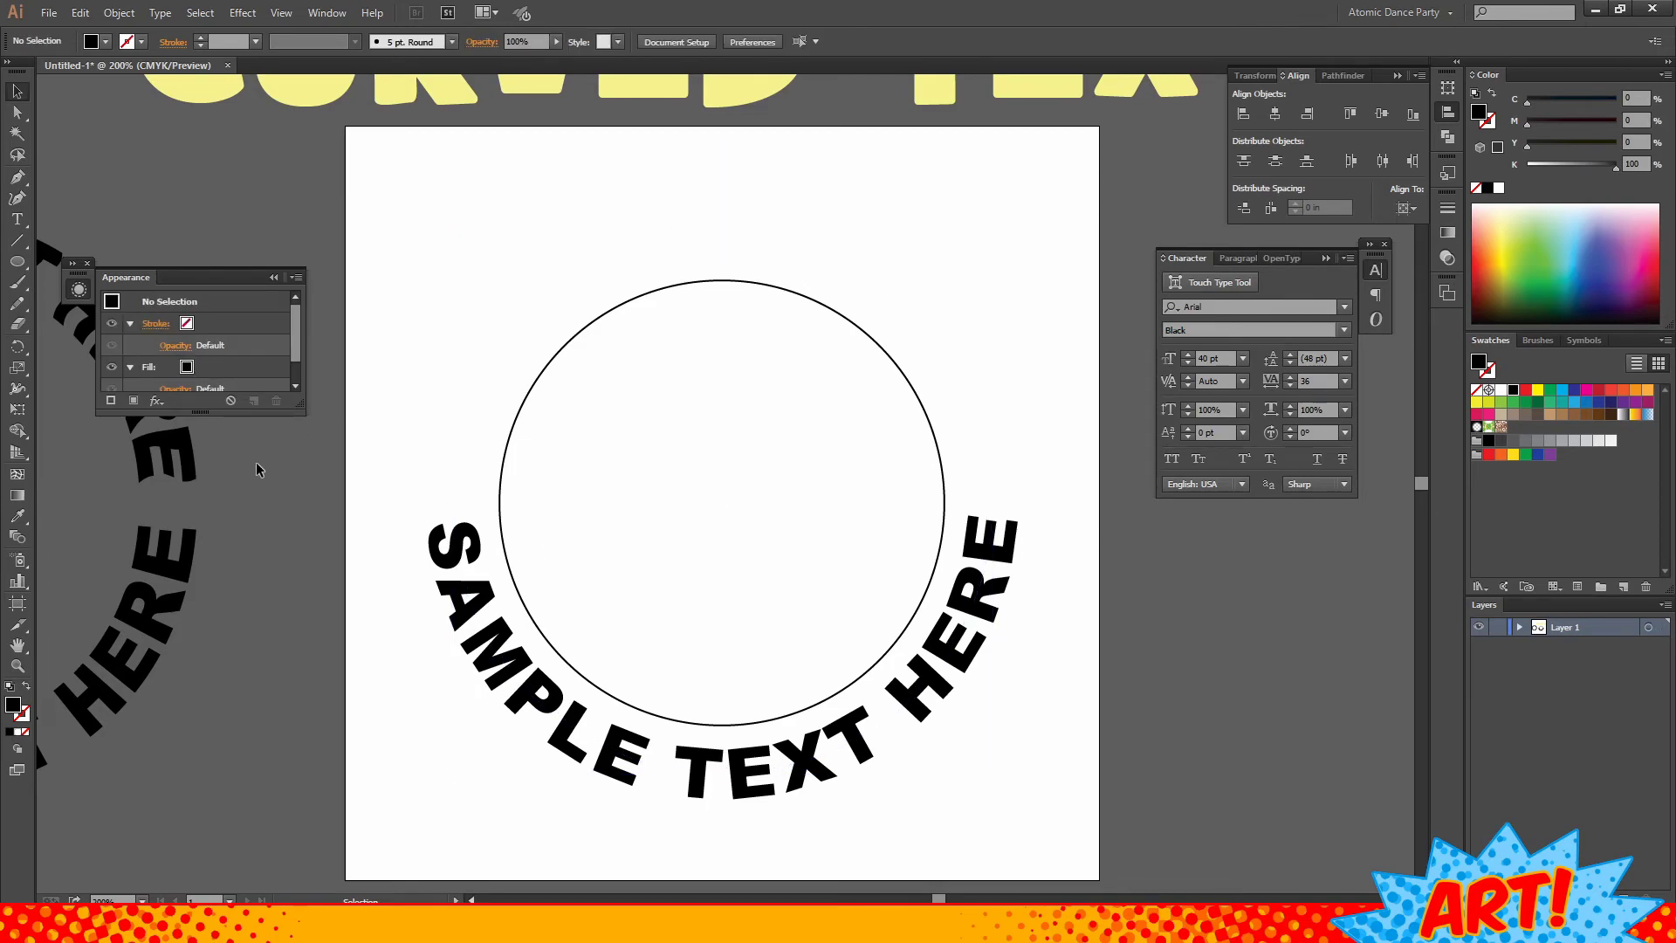
click(168, 454)
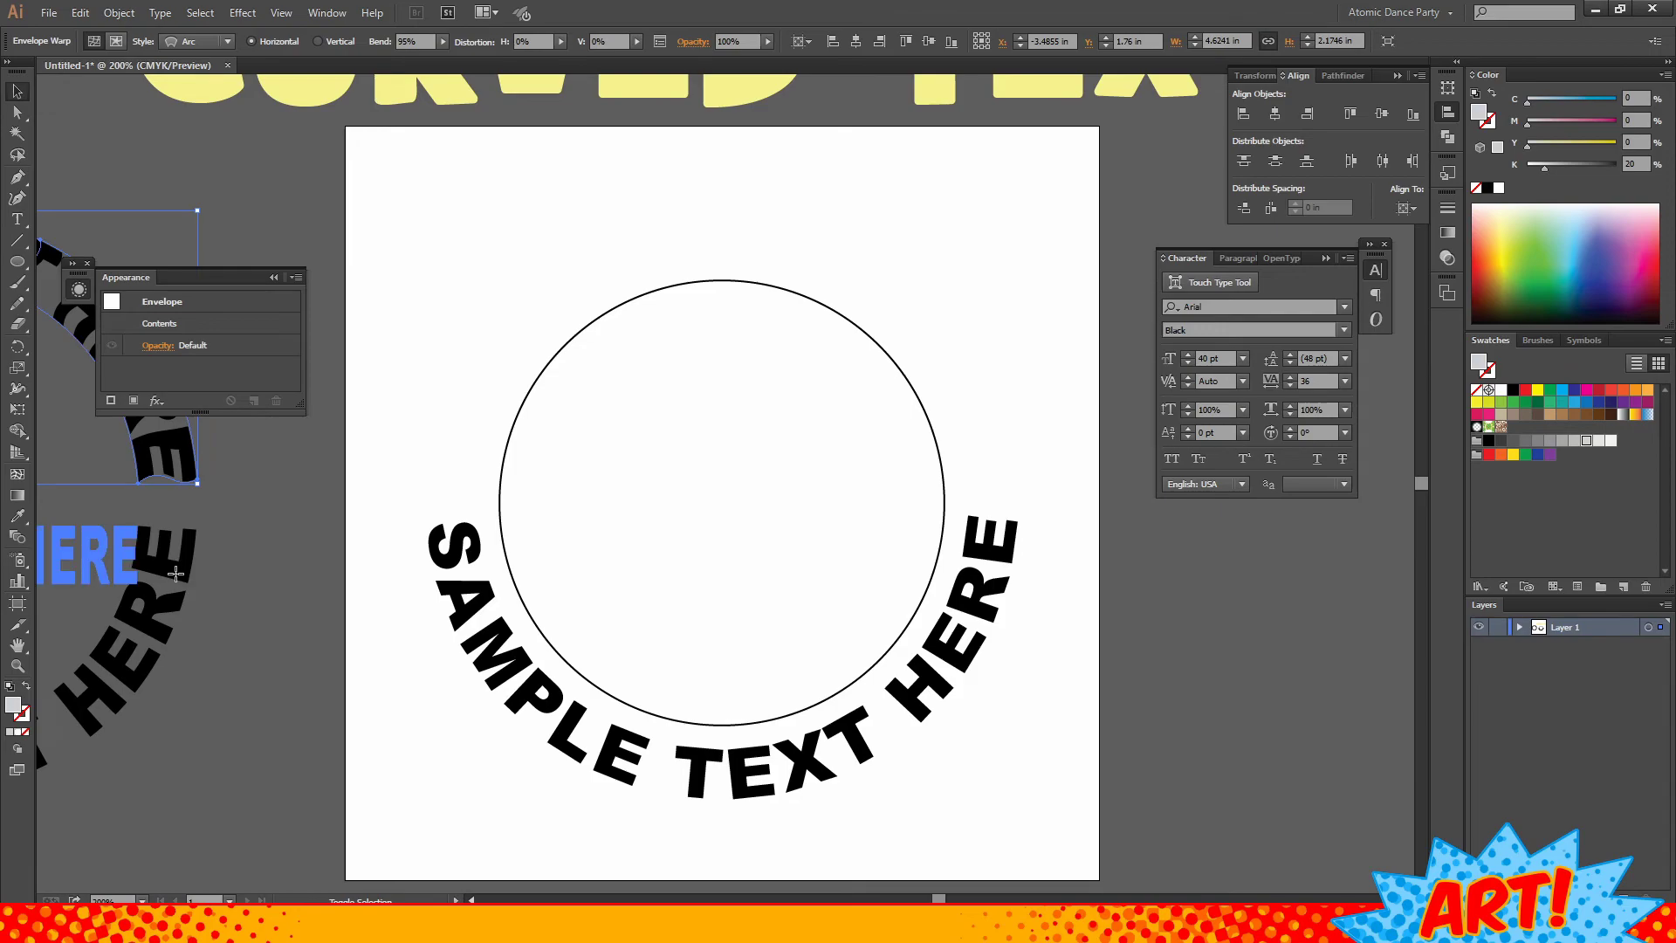
key(ctrl+z)
- Move both warped SAMPLE TEXT HERE arcs from beside the artboard onto the circle
click(178, 571)
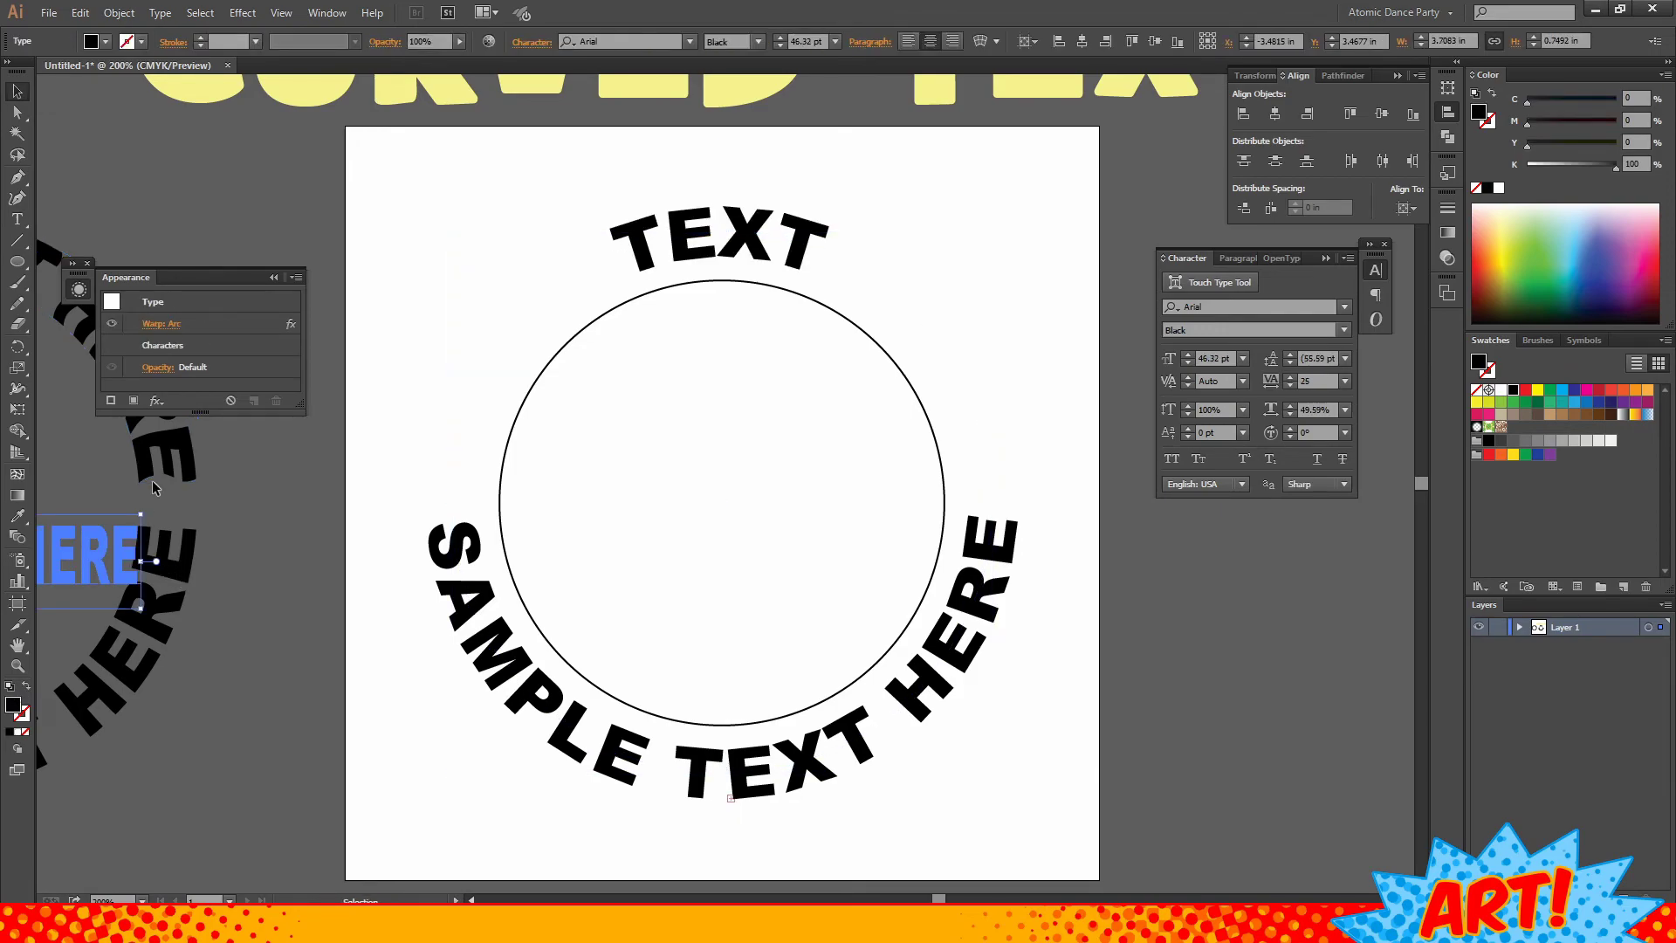
shift+click(174, 471)
drag(131, 576, 939, 583)
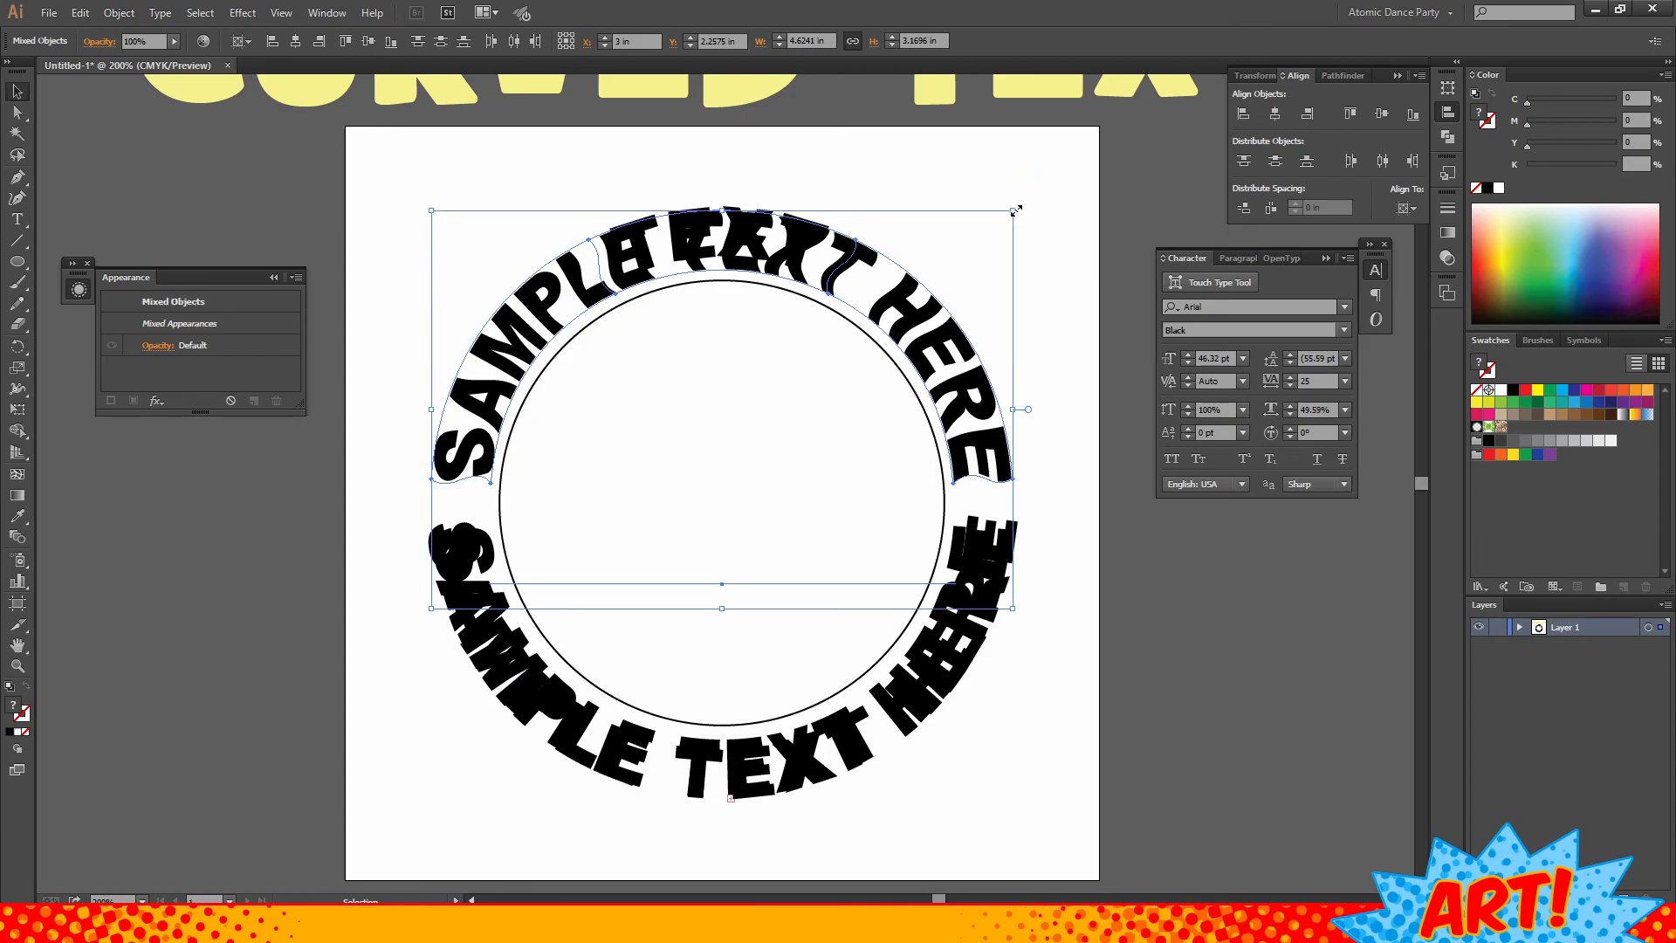
- Scale the two warped text arcs down to about 3.28 in wide, fit them just inside the circle, and deselect them
drag(1015, 210, 925, 254)
key(shift+Down)
key(shift+Down)
key(Up)
key(Up)
key(Up)
key(Up)
key(Up)
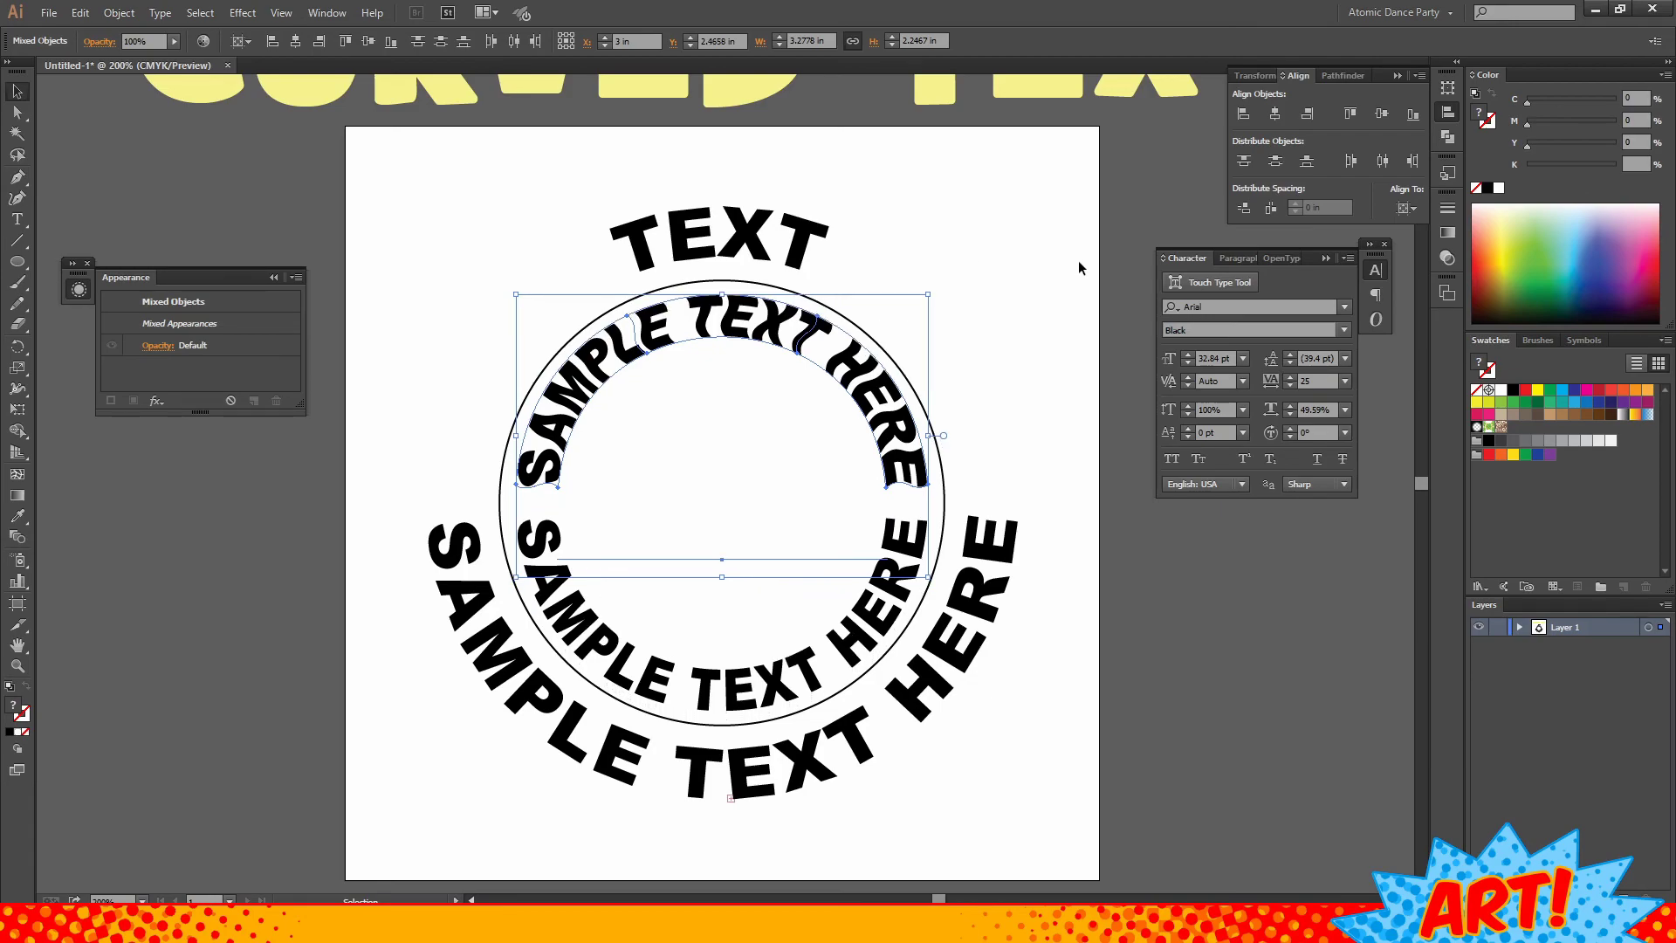
click(1077, 260)
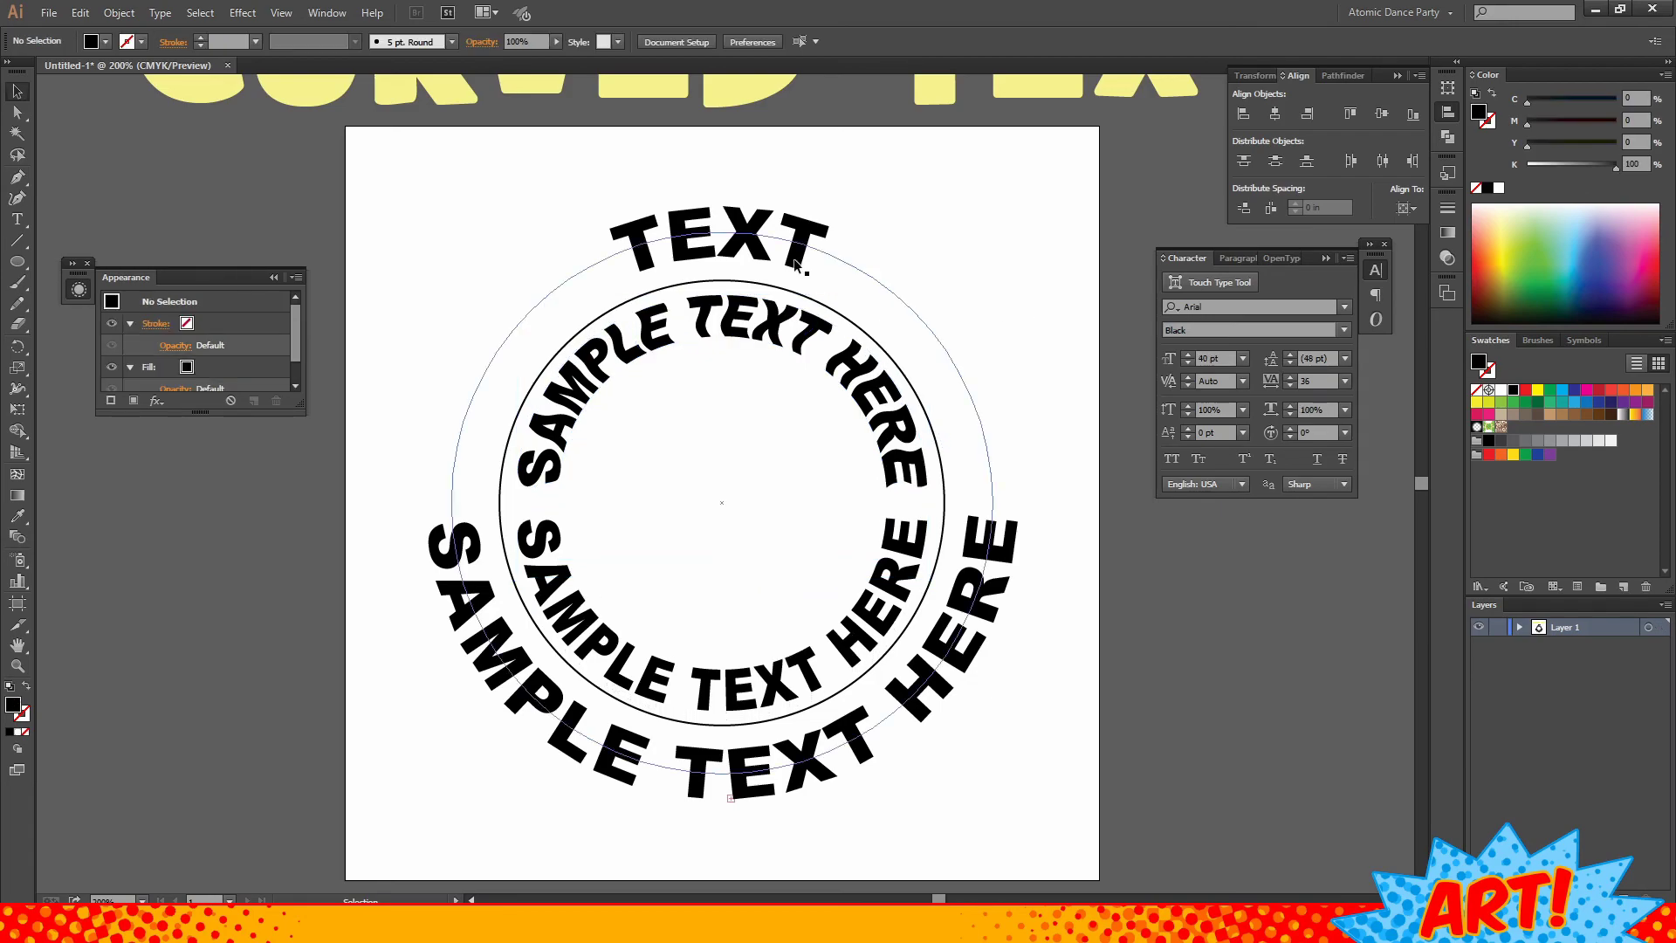
- Change the upper outer circular text from TEXT to SAMPLE TEXT HERE and deselect it
click(17, 226)
click(624, 249)
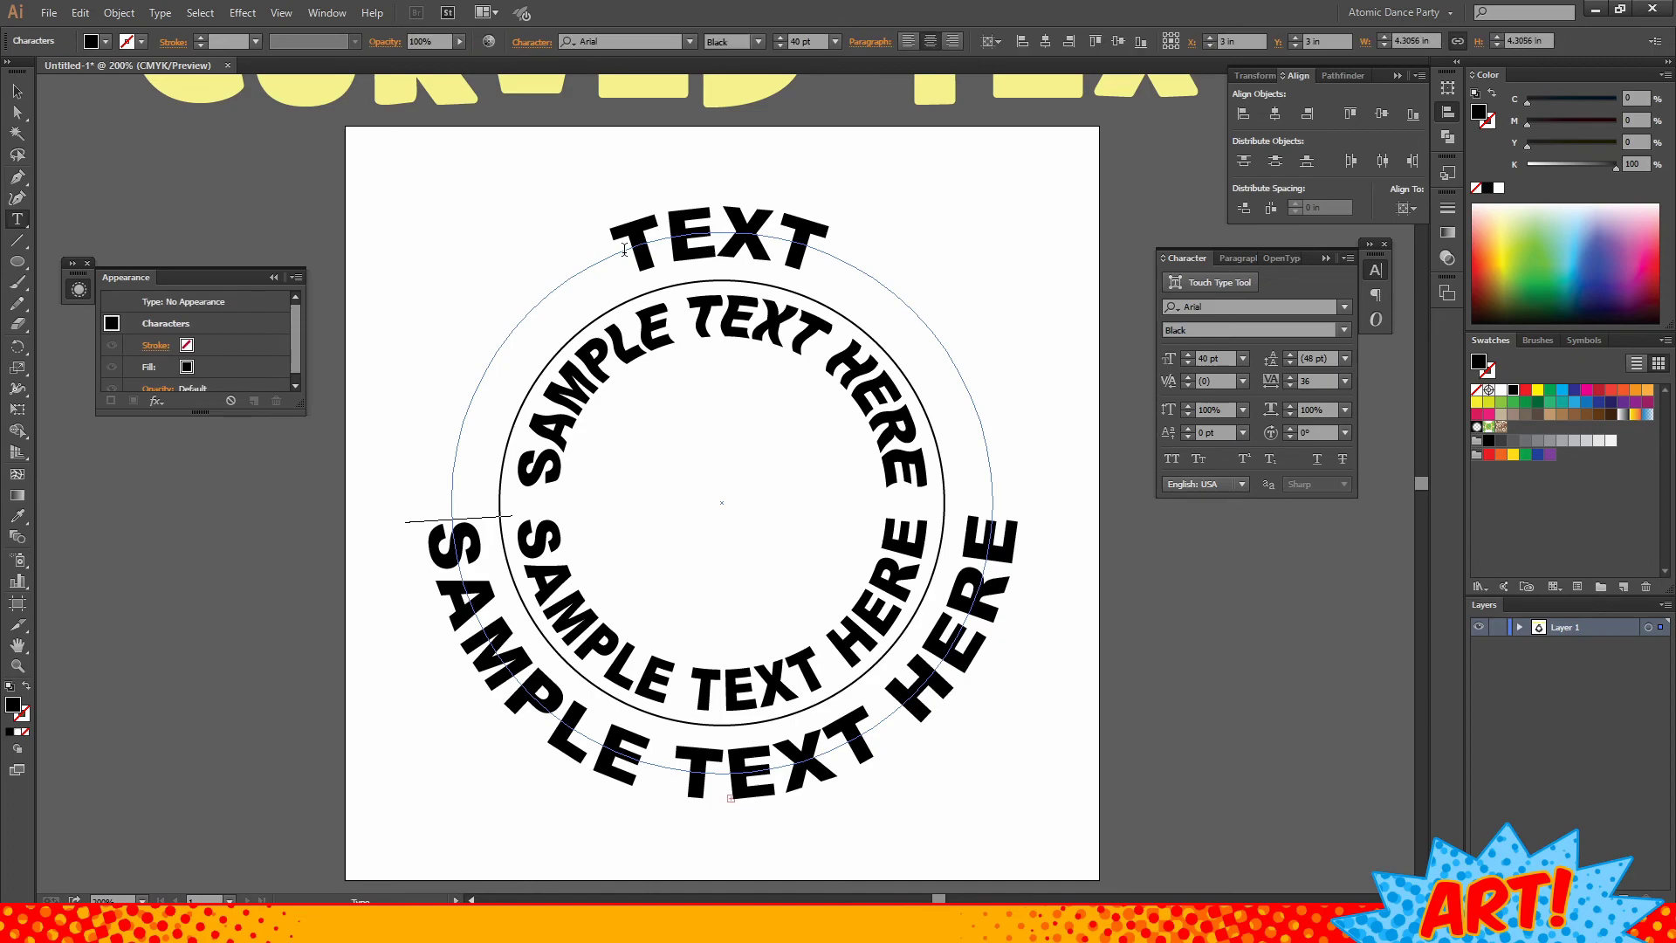
double_click(668, 209)
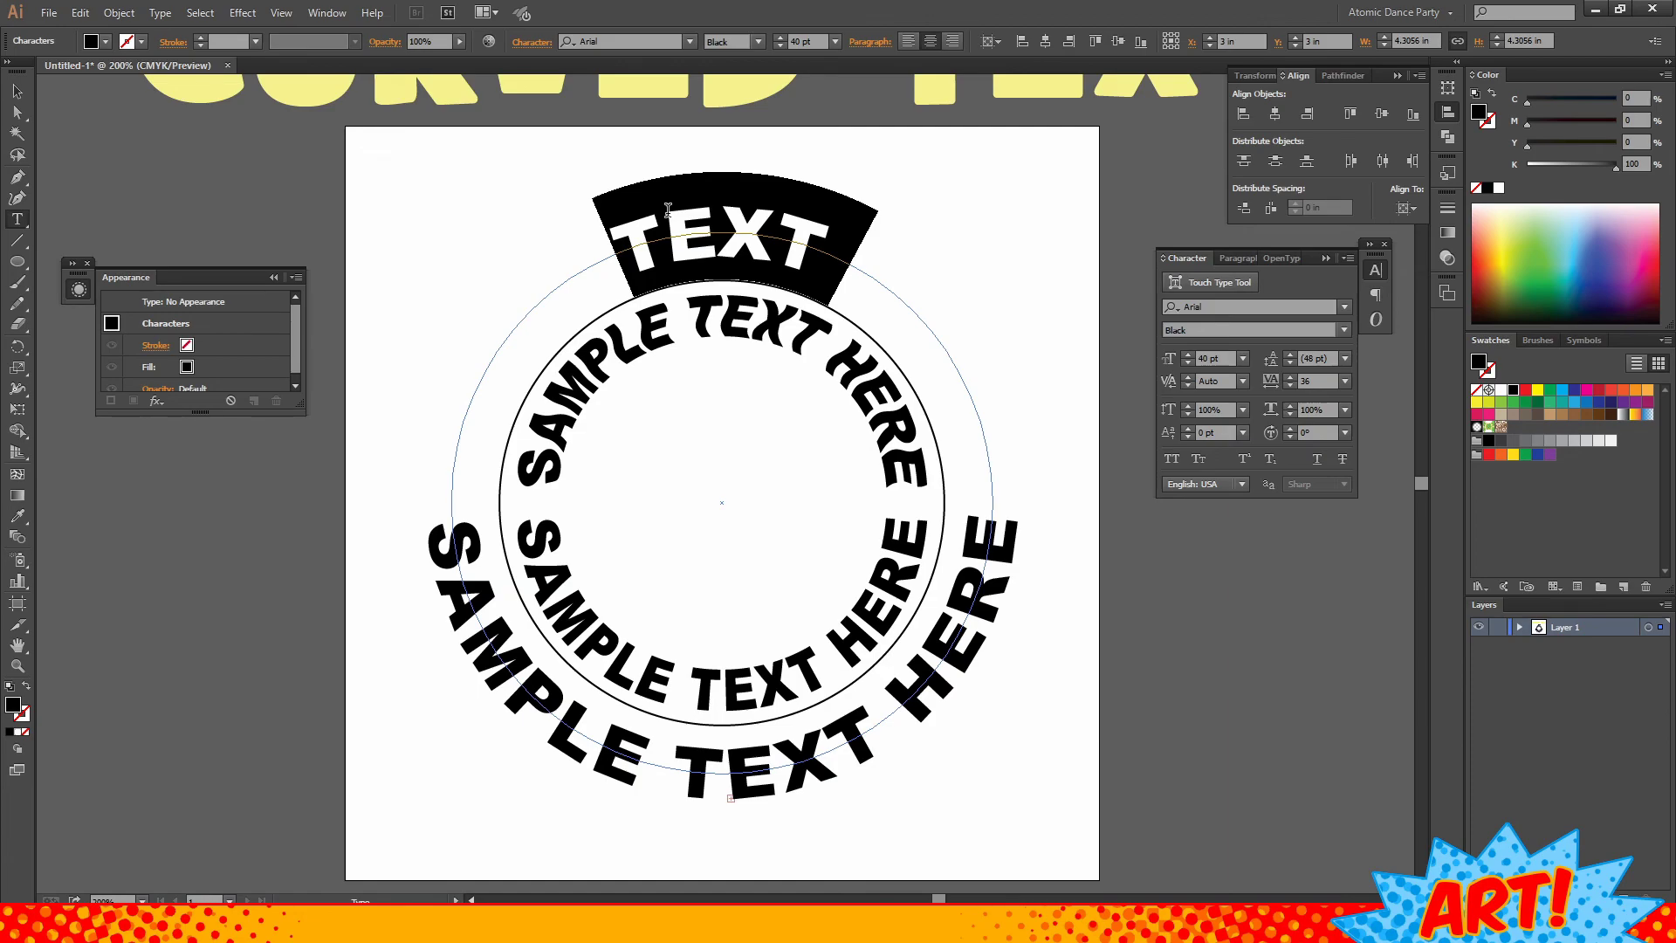
key(Left)
text(SAMPLE)
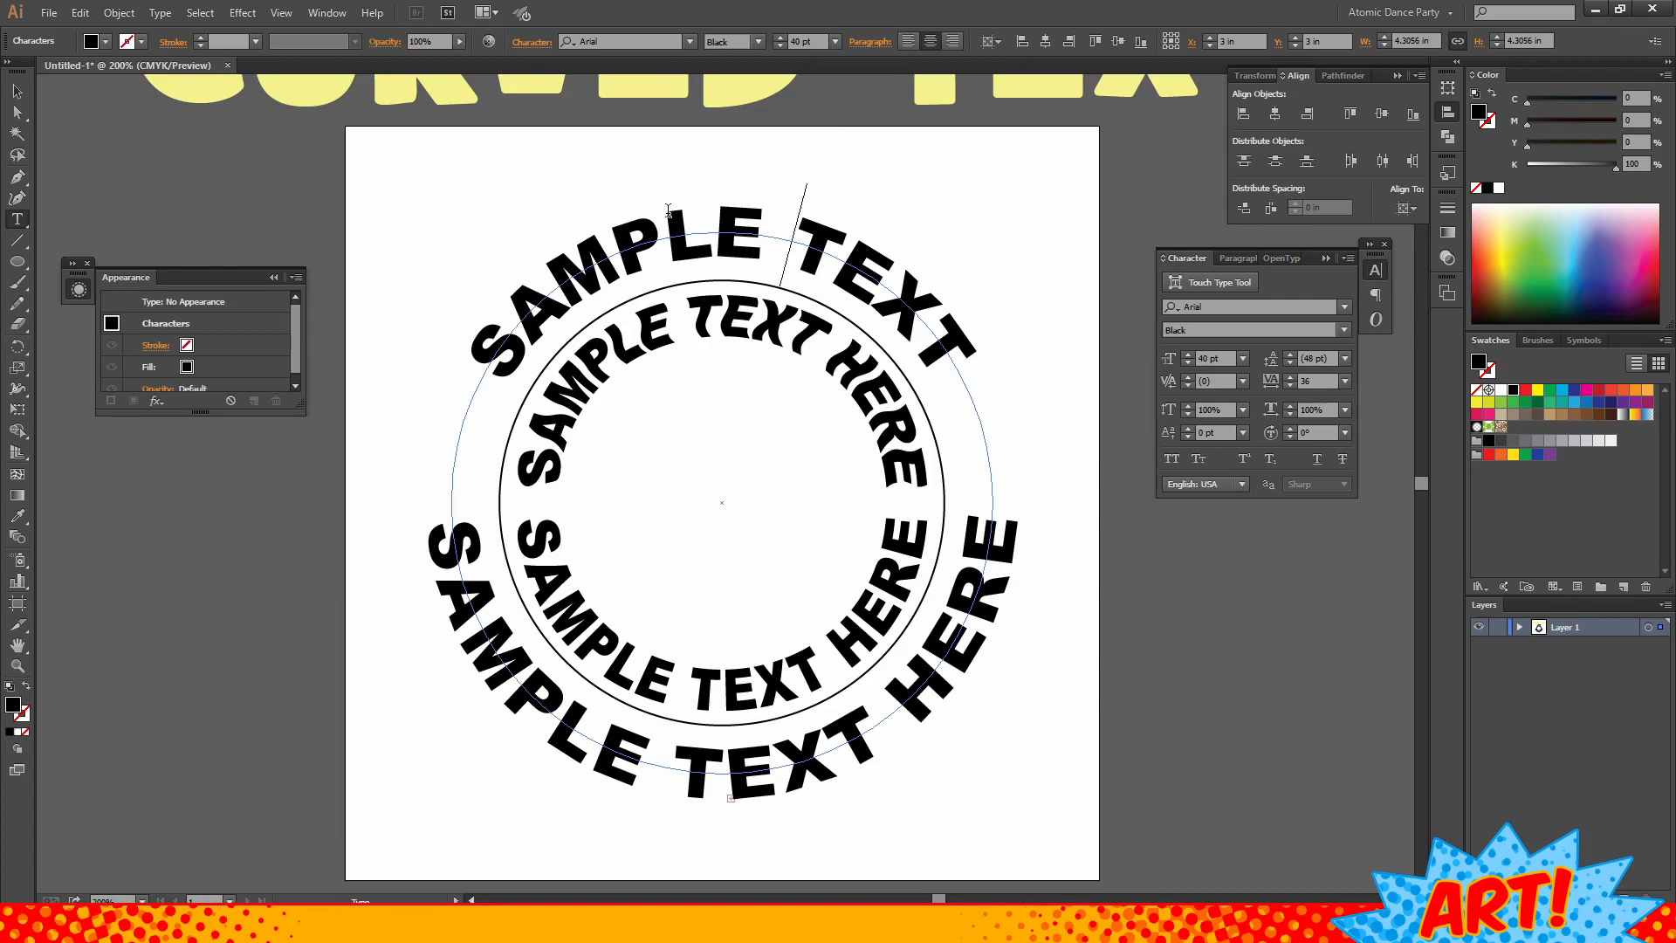
key(Escape)
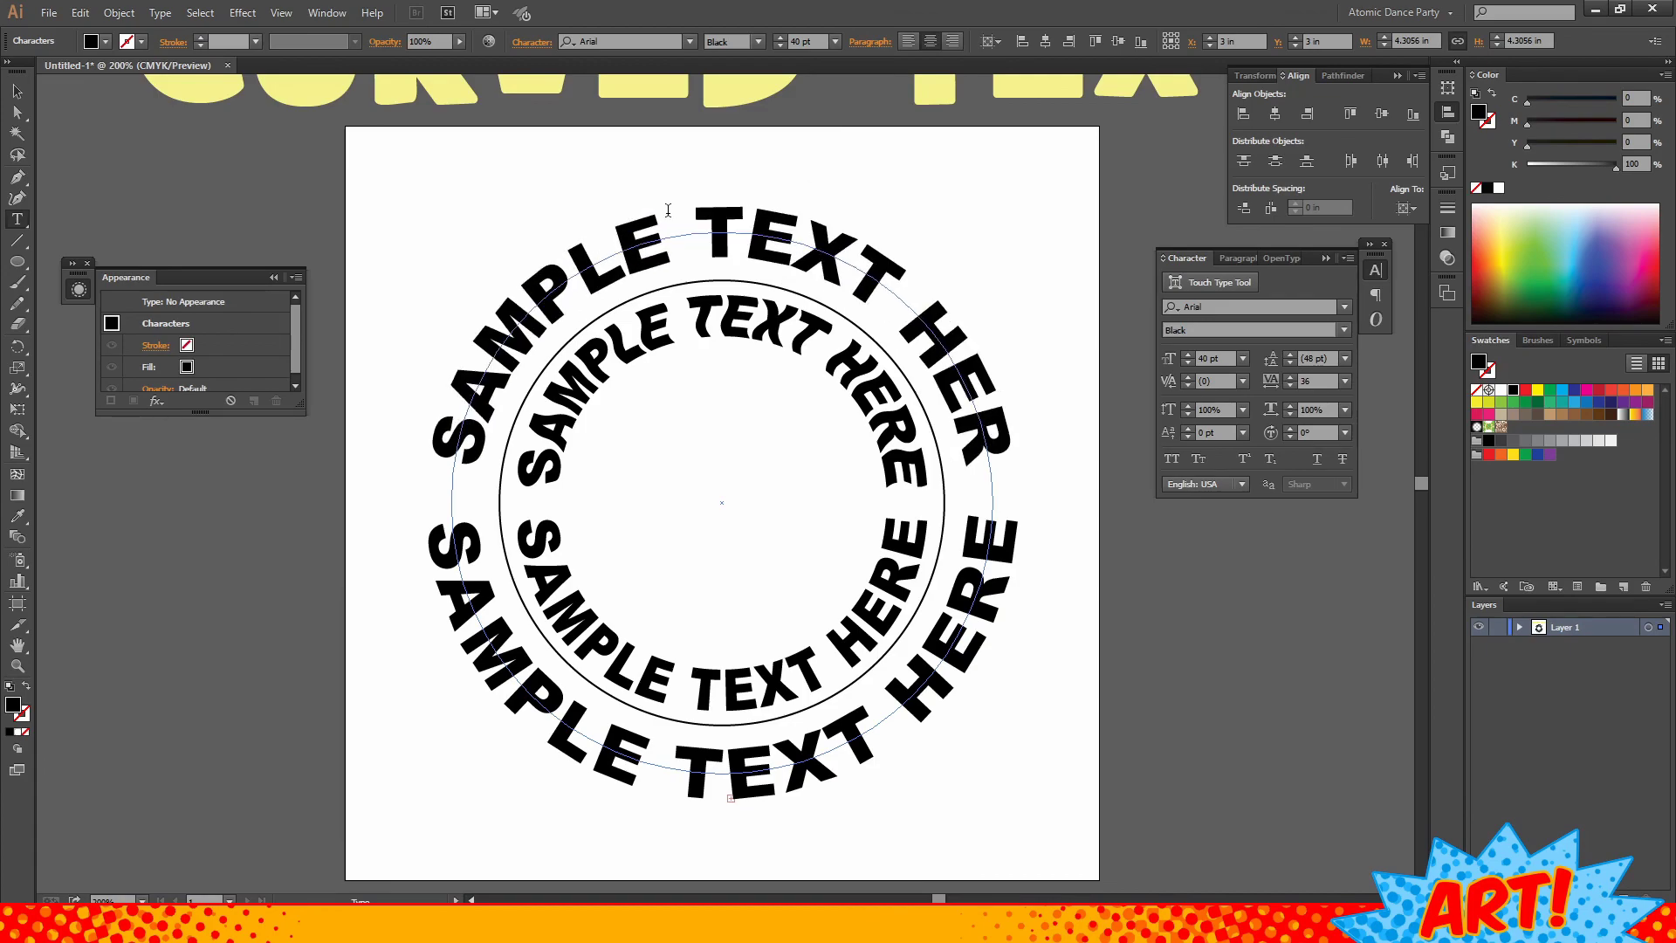
click(15, 101)
click(427, 210)
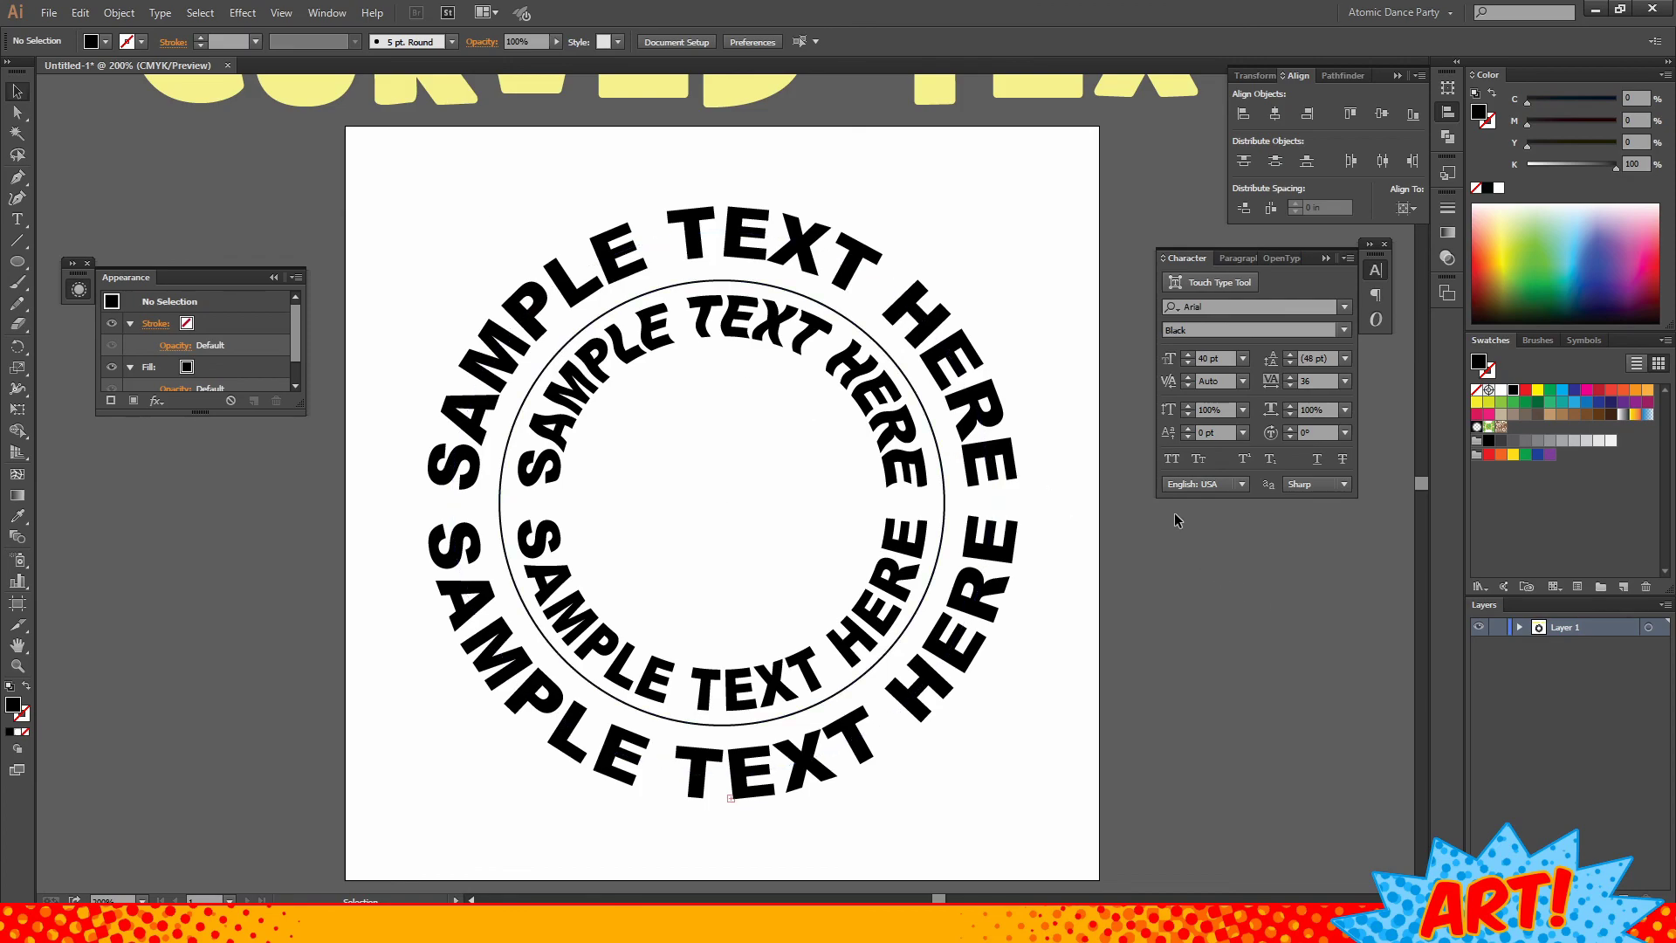